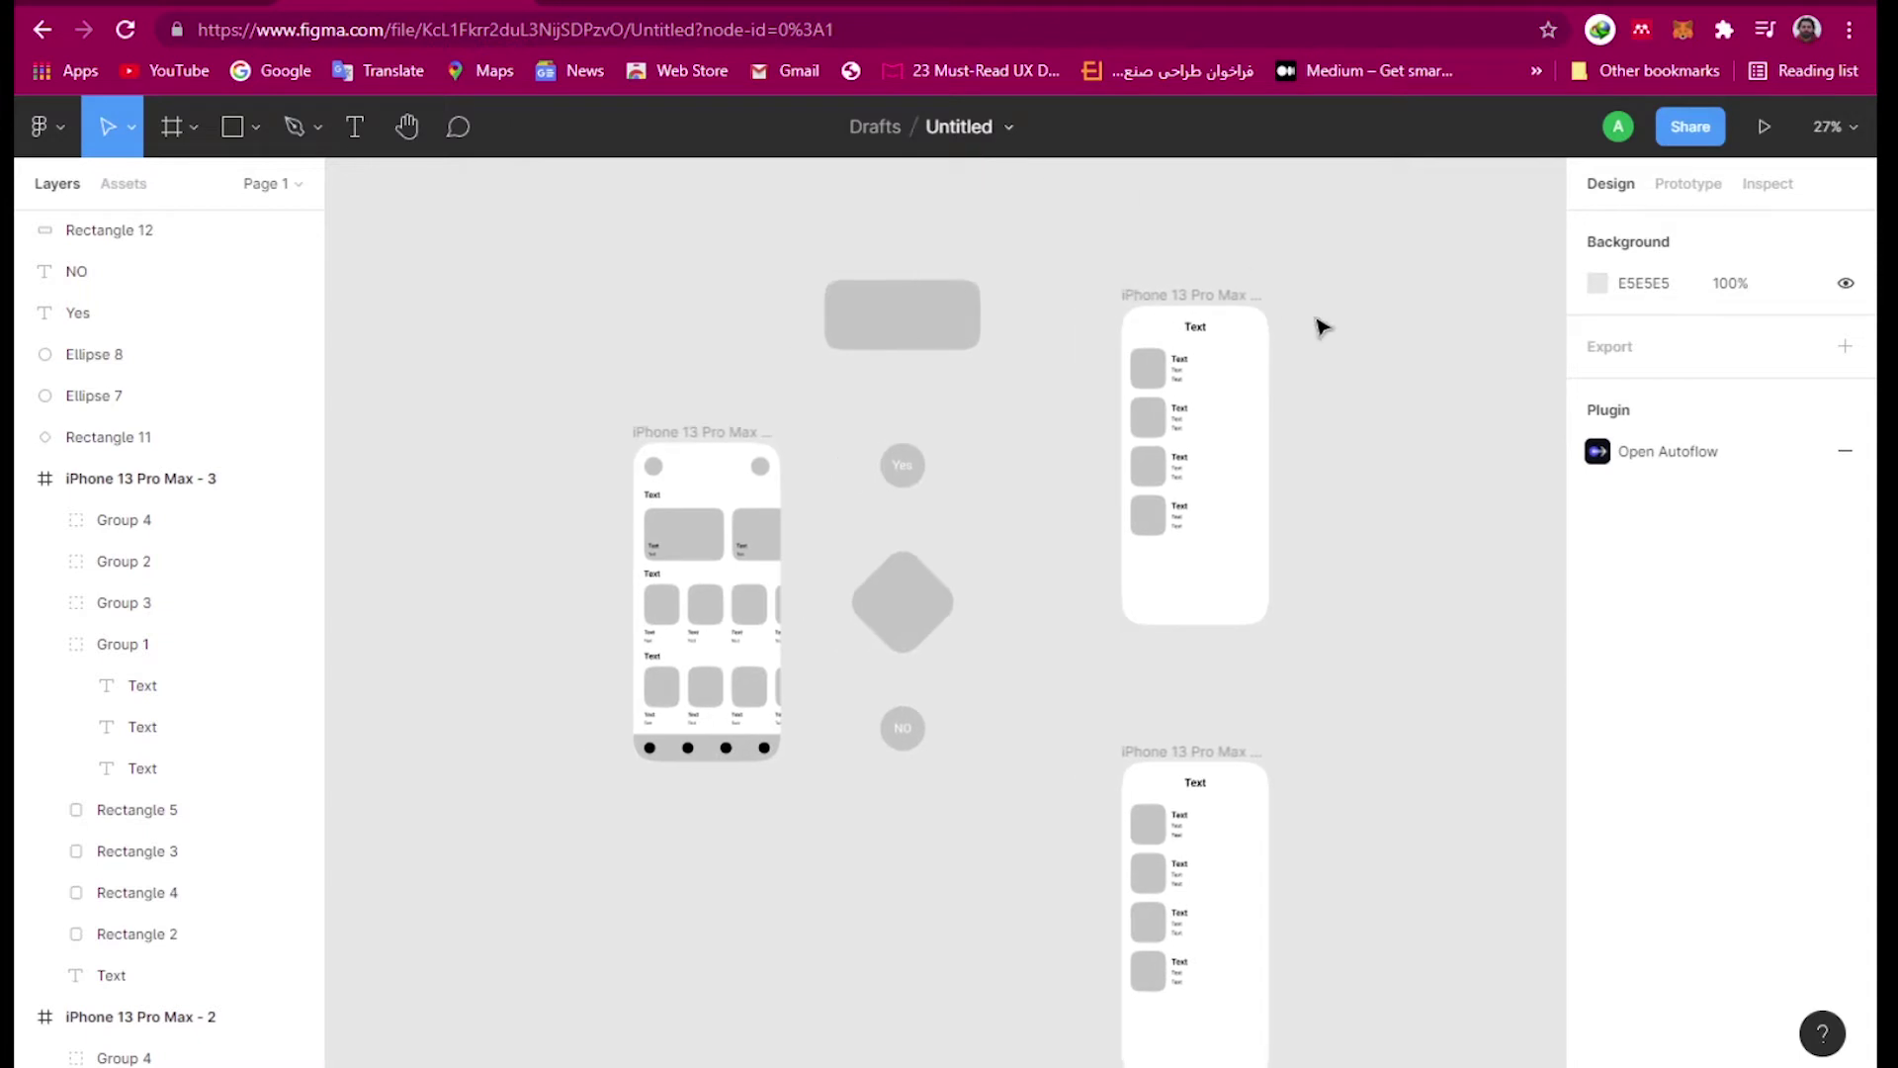
- Launch the Autoflow plugin and move its window closer to the right-hand phone frames
right_click(1373, 289)
mouse_move(1439, 465)
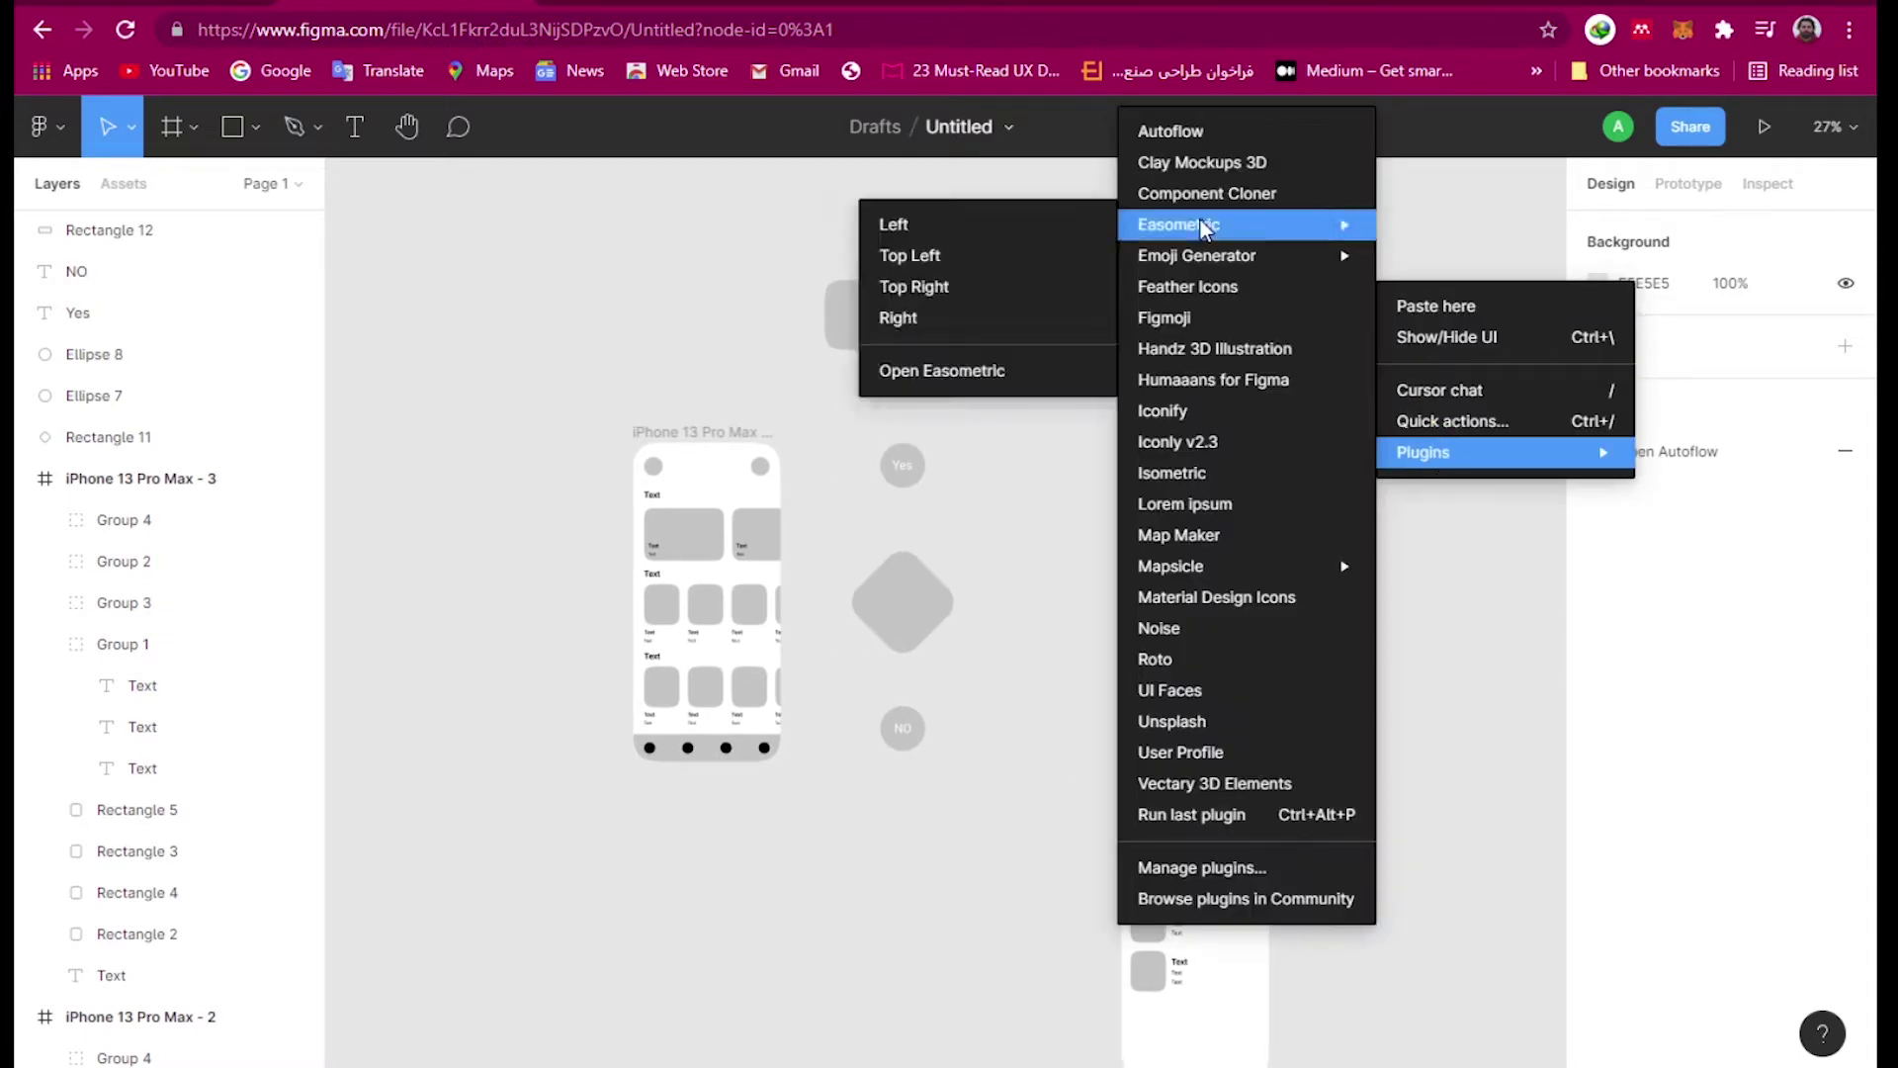
click(1182, 130)
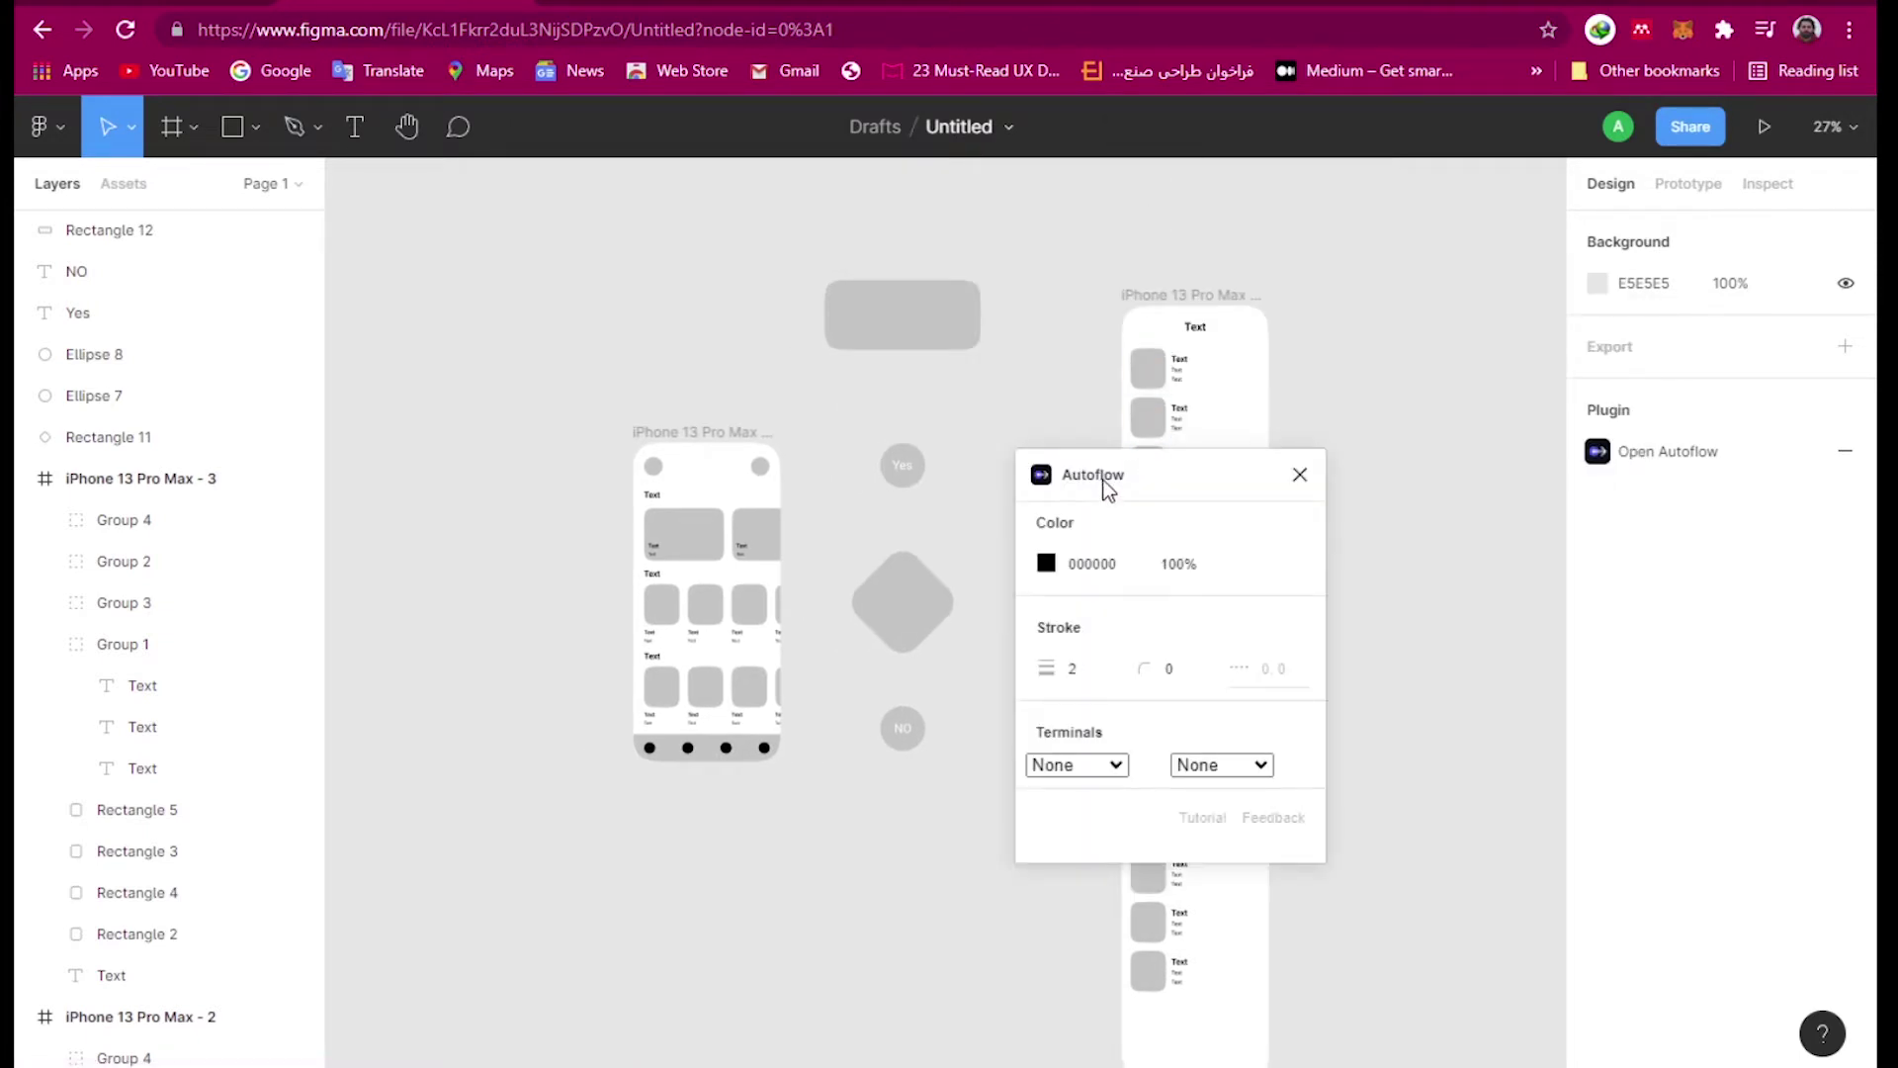
drag(1106, 487, 1169, 421)
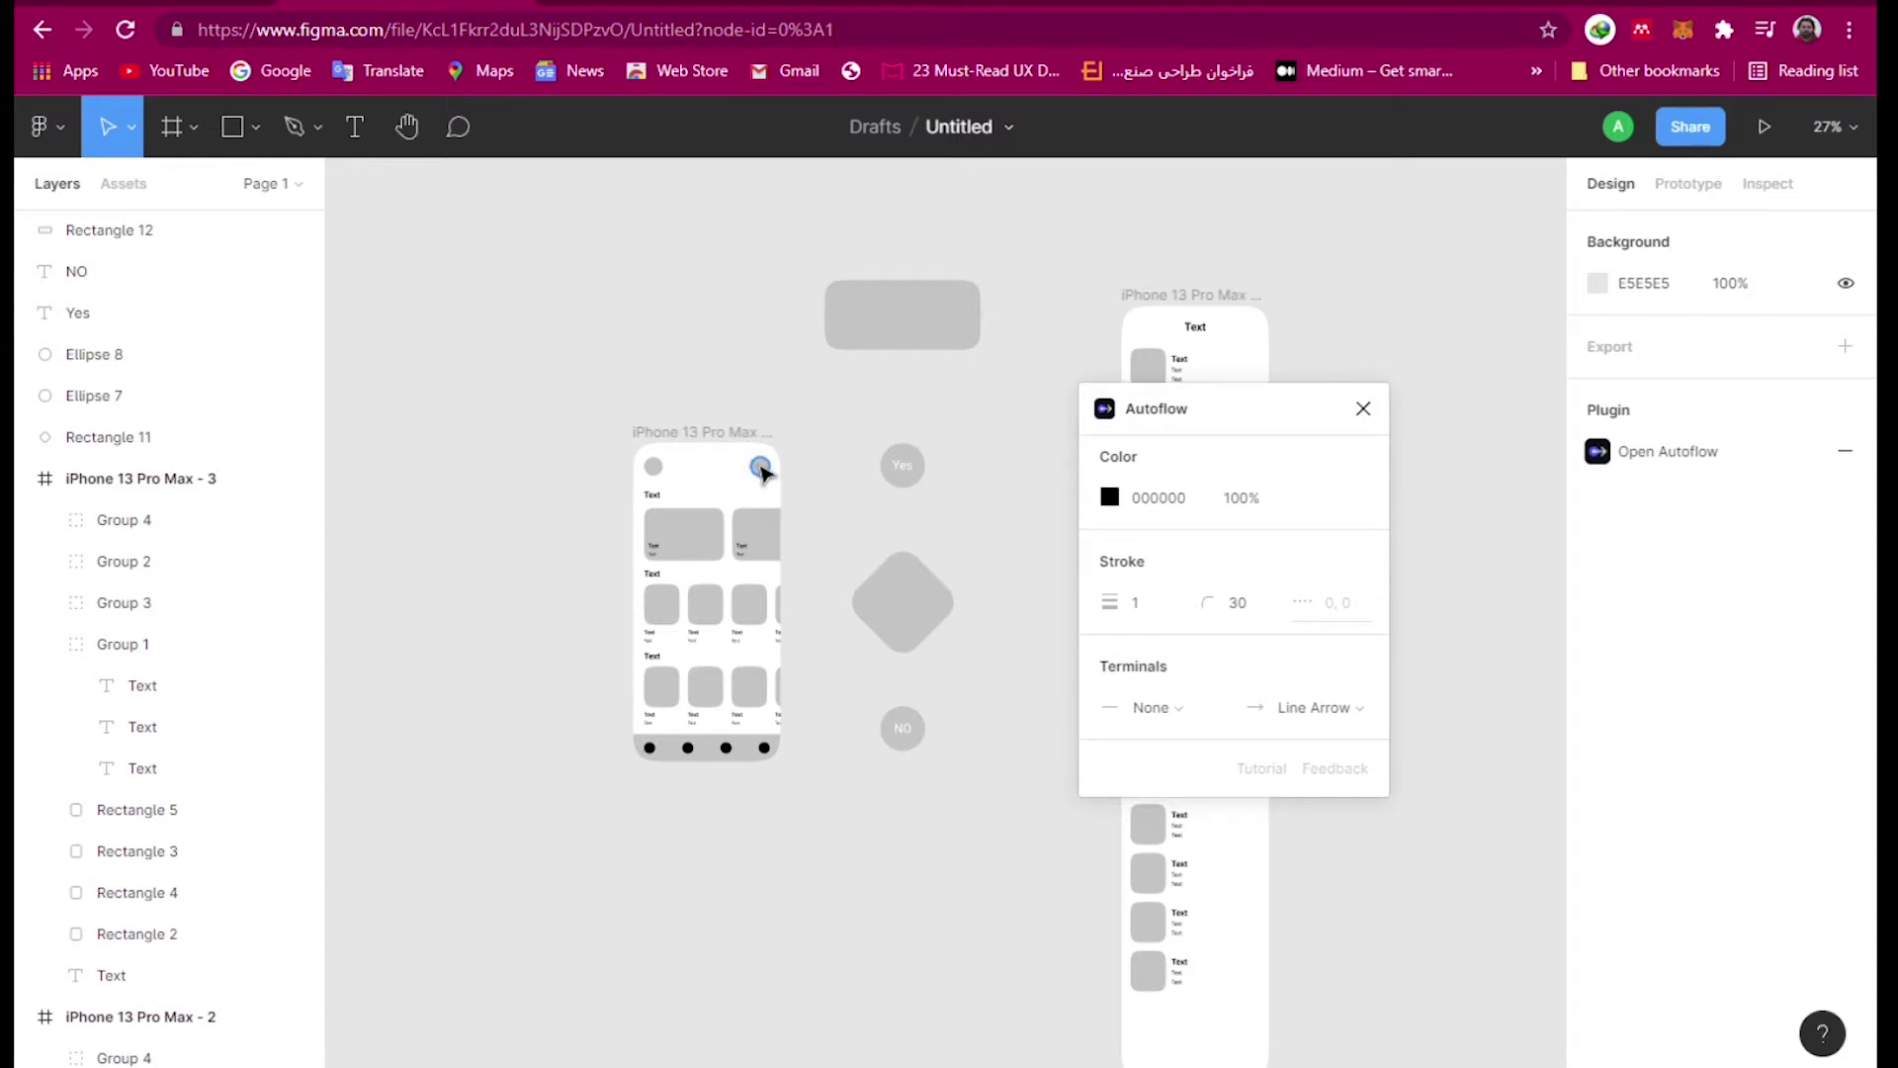
- Connect the upper-right circle of the iPhone 13 Pro Max - 1 frame to the wide rounded rectangle with an Autoflow arrow
click(760, 468)
click(902, 314)
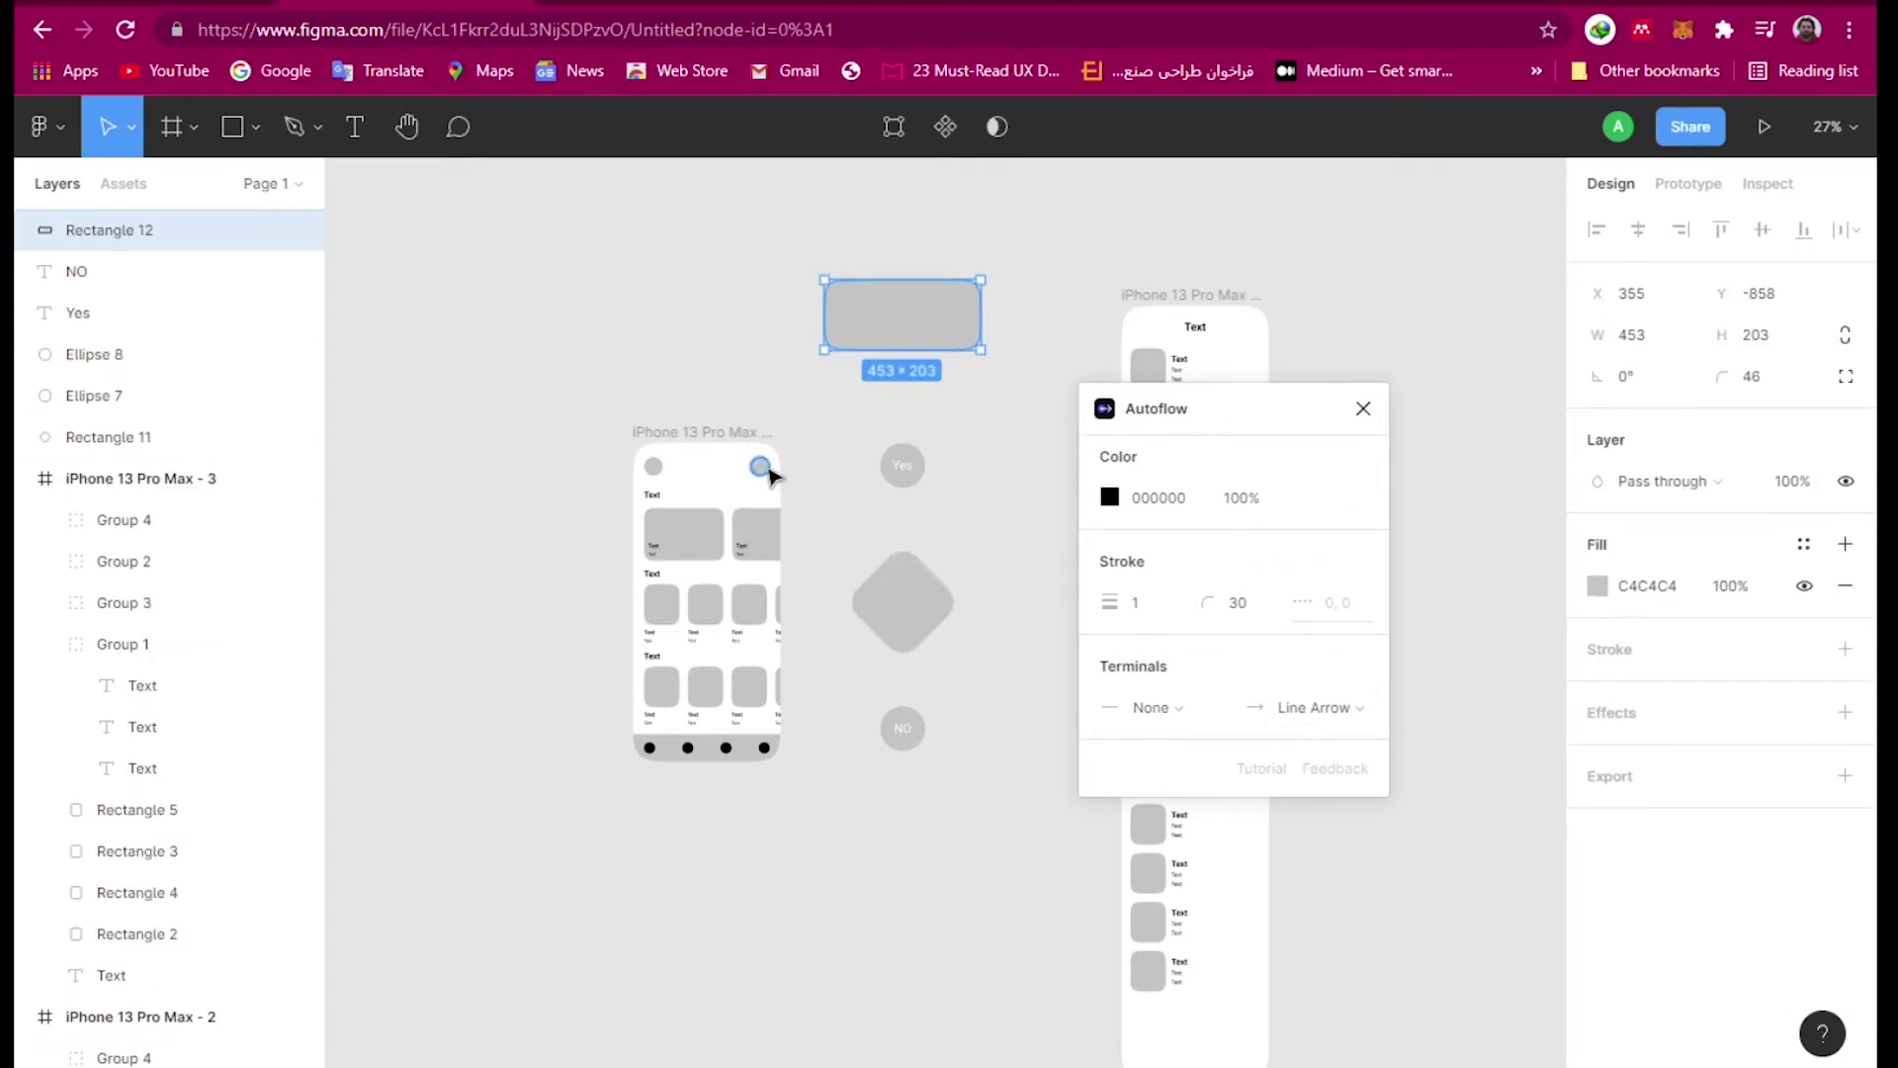
click(761, 467)
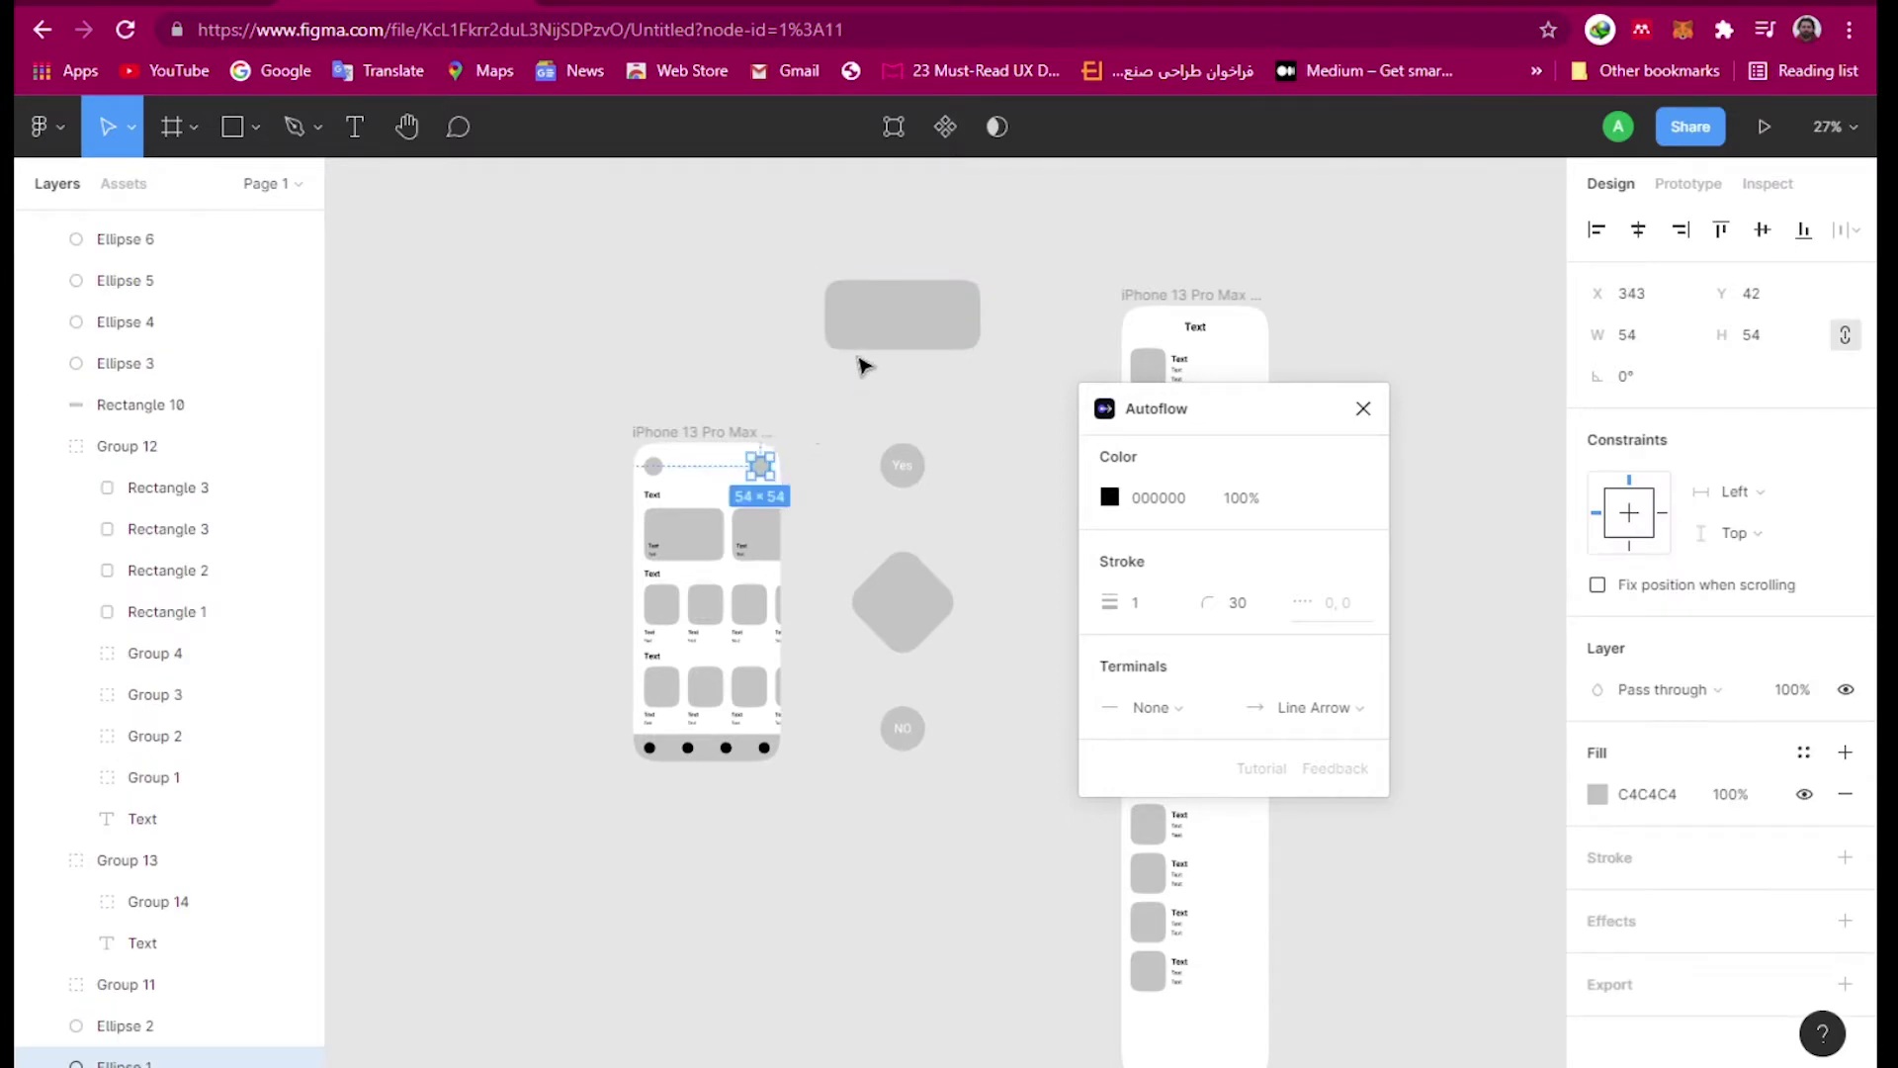
shift+click(890, 301)
- Connect the second large card in the iPhone 13 Pro Max - 1 frame to the diamond with an Autoflow arrow
ctrl+scroll(797, 323, up, 3)
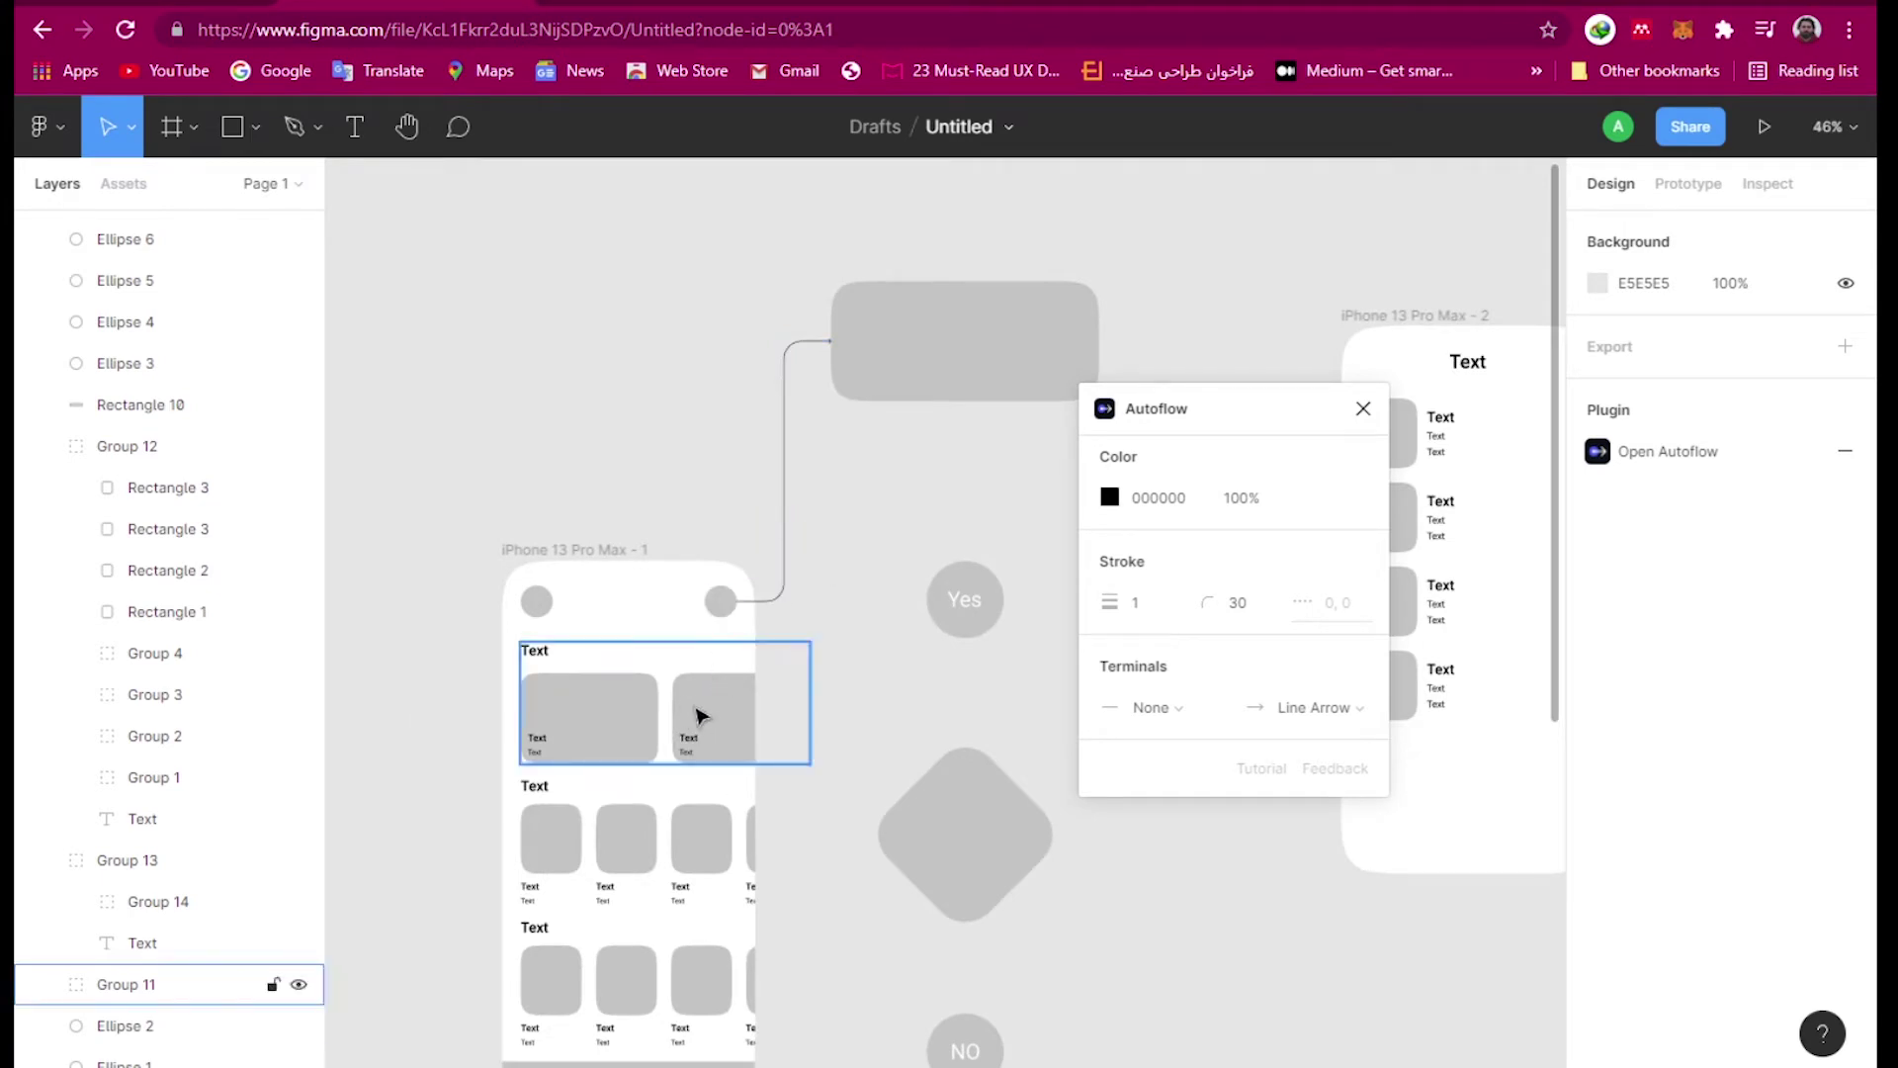
double_click(697, 715)
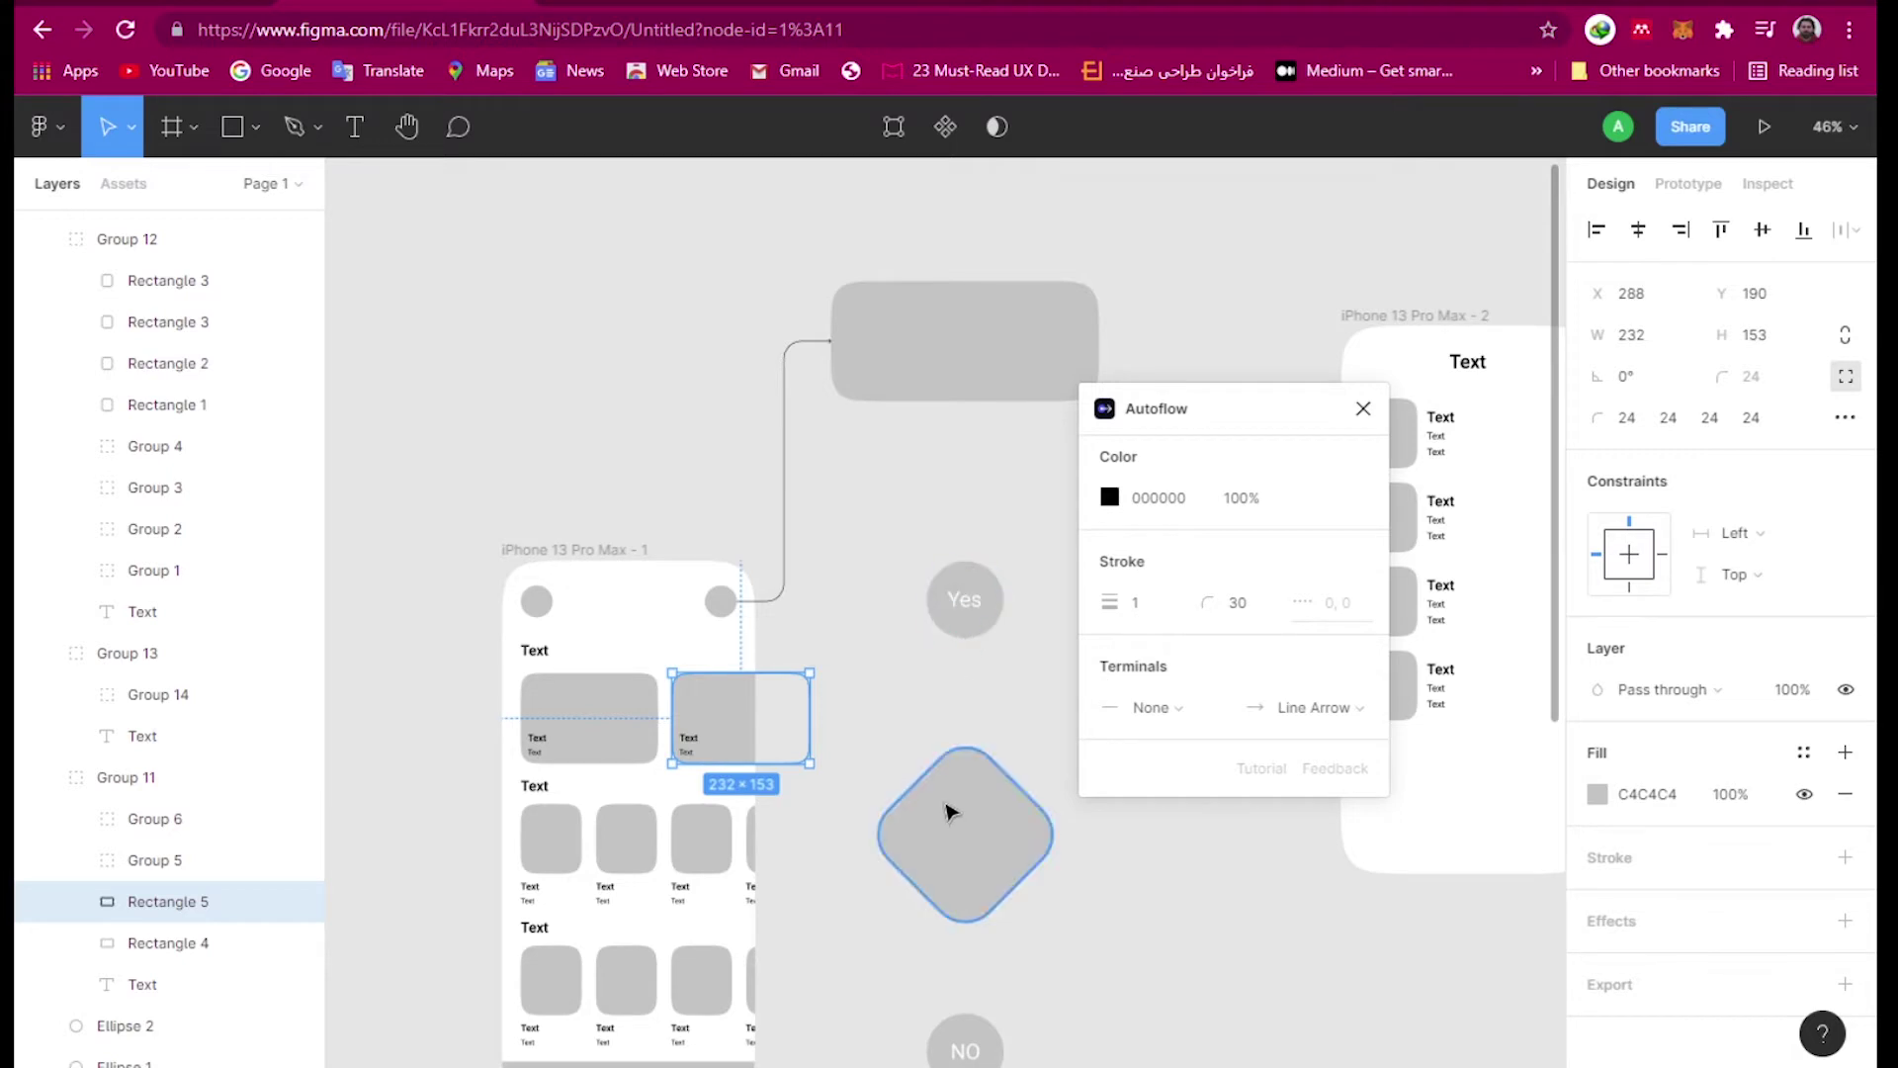
shift+click(949, 805)
- Stretch the card-to-diamond arrow at both ends to reach the phone frame's edge and the diamond, about 209 wide
scroll(818, 750, up, 3)
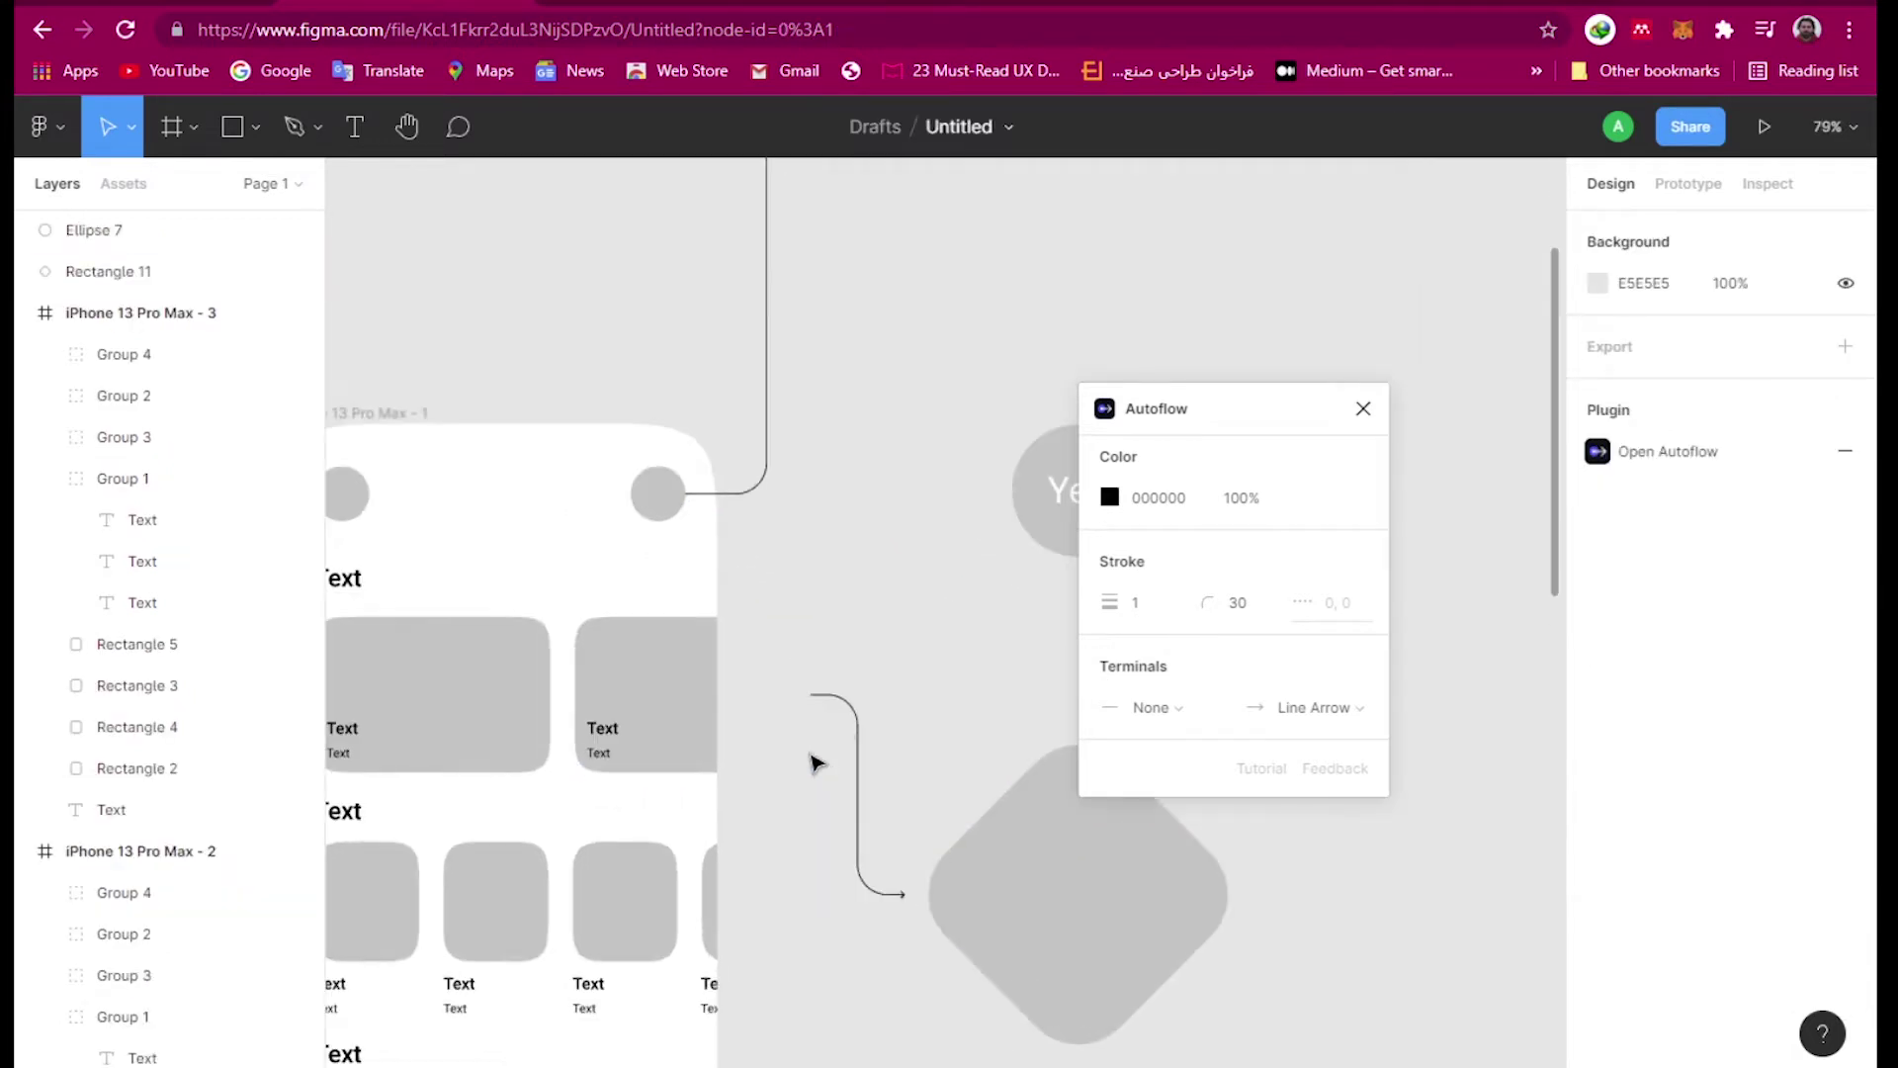
scroll(817, 763, down, 3)
scroll(839, 733, up, 1)
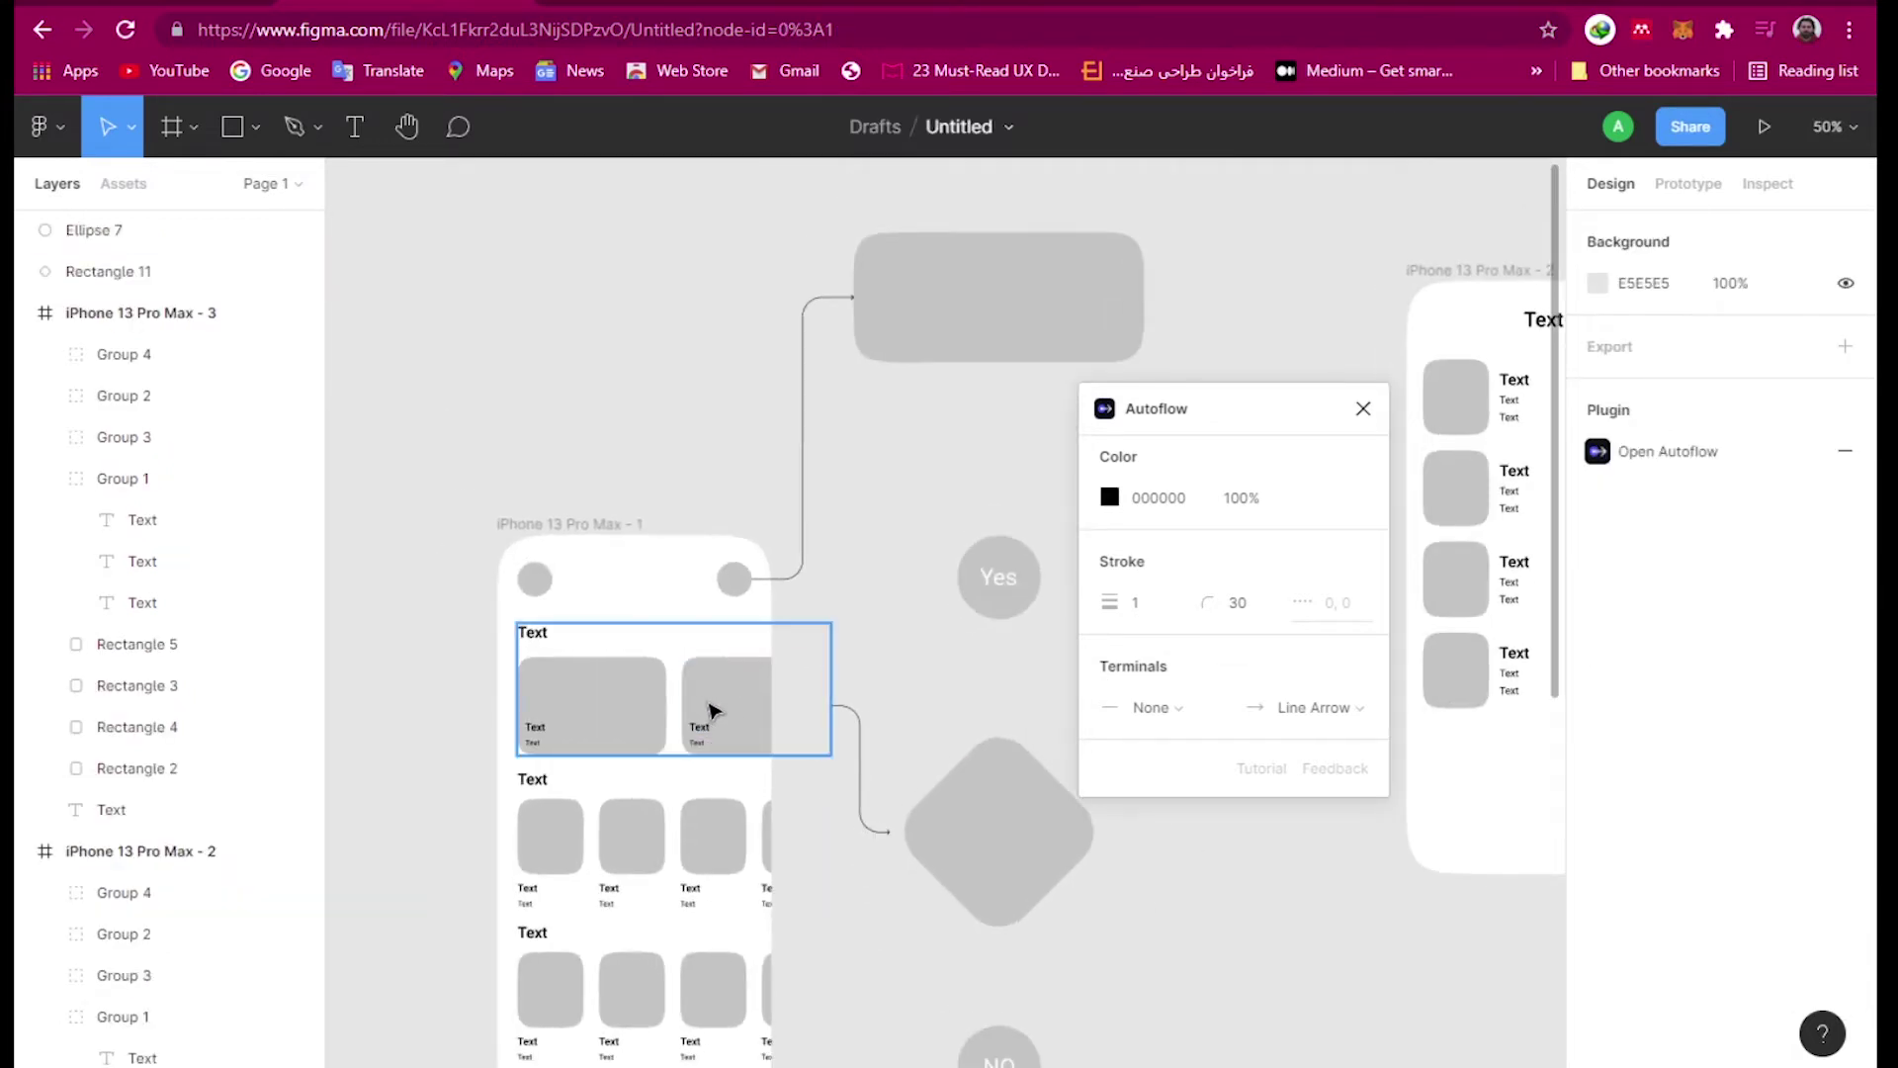
click(837, 714)
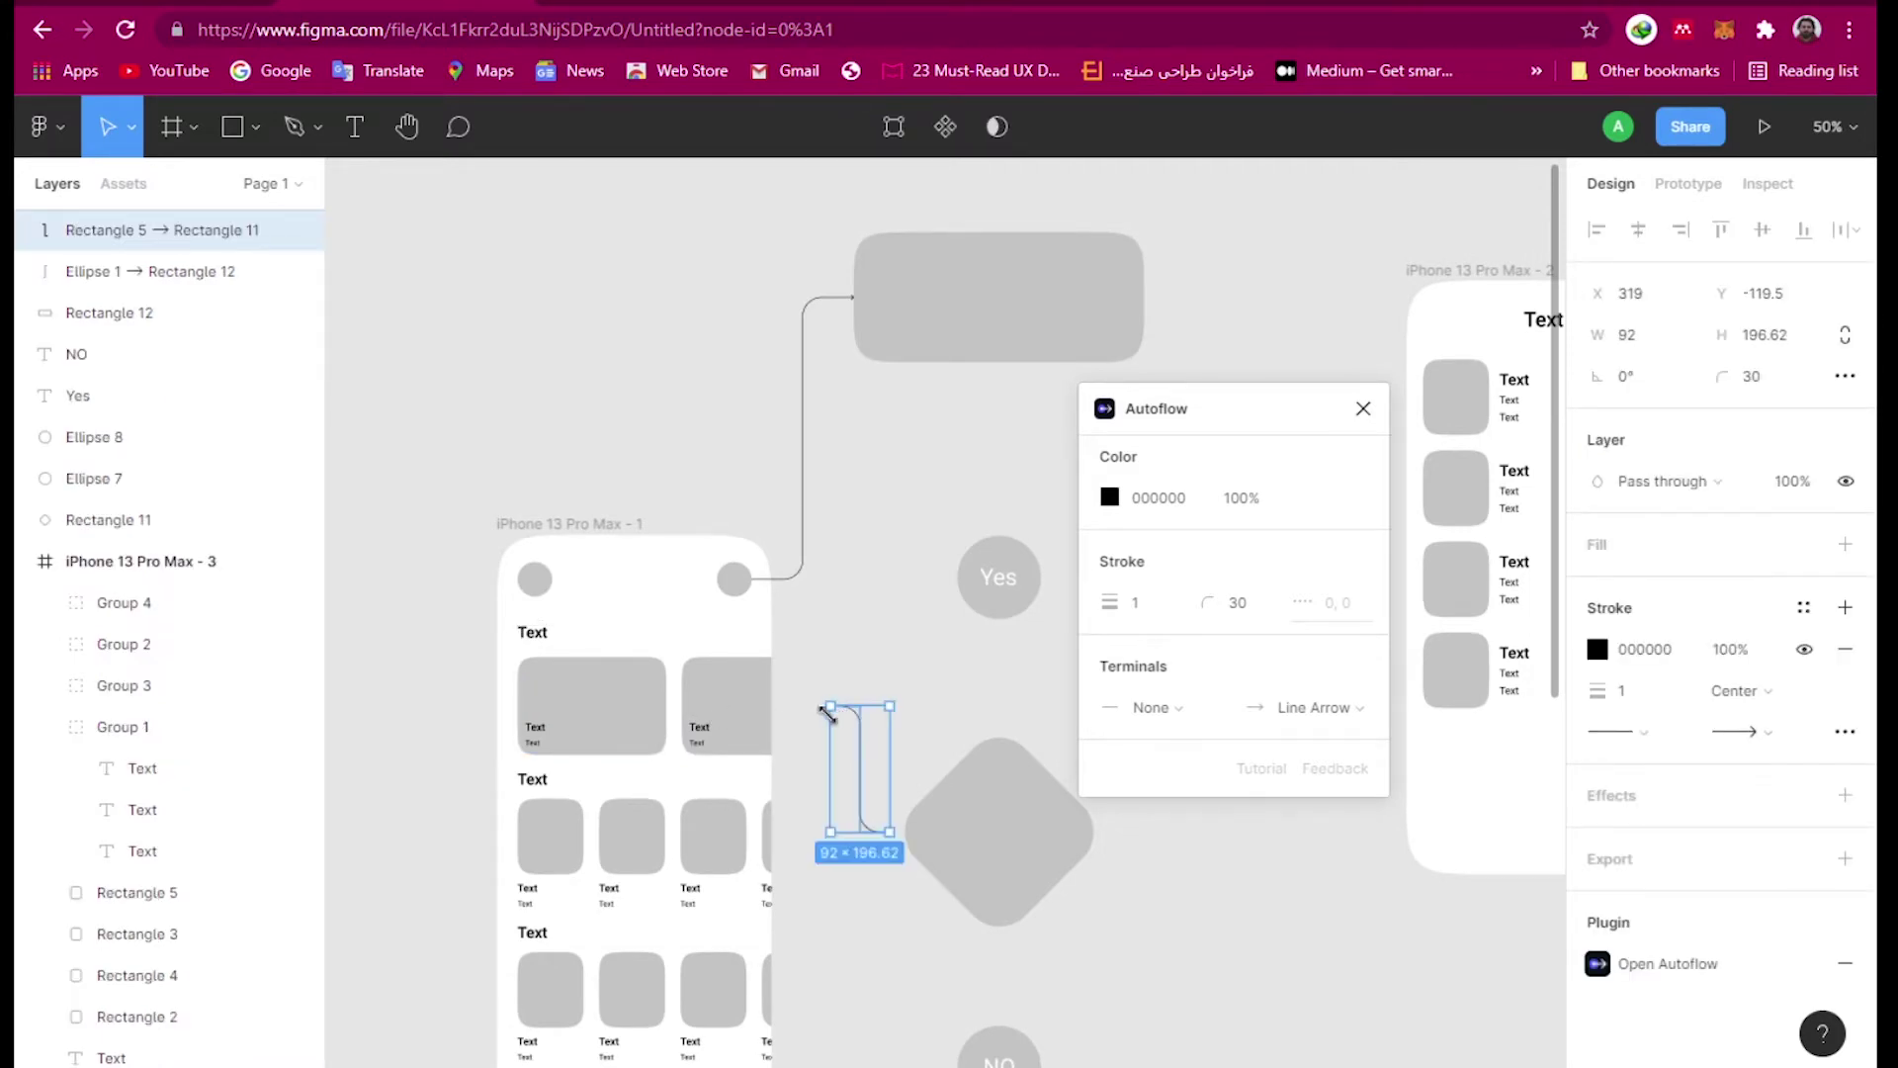
drag(827, 723, 770, 720)
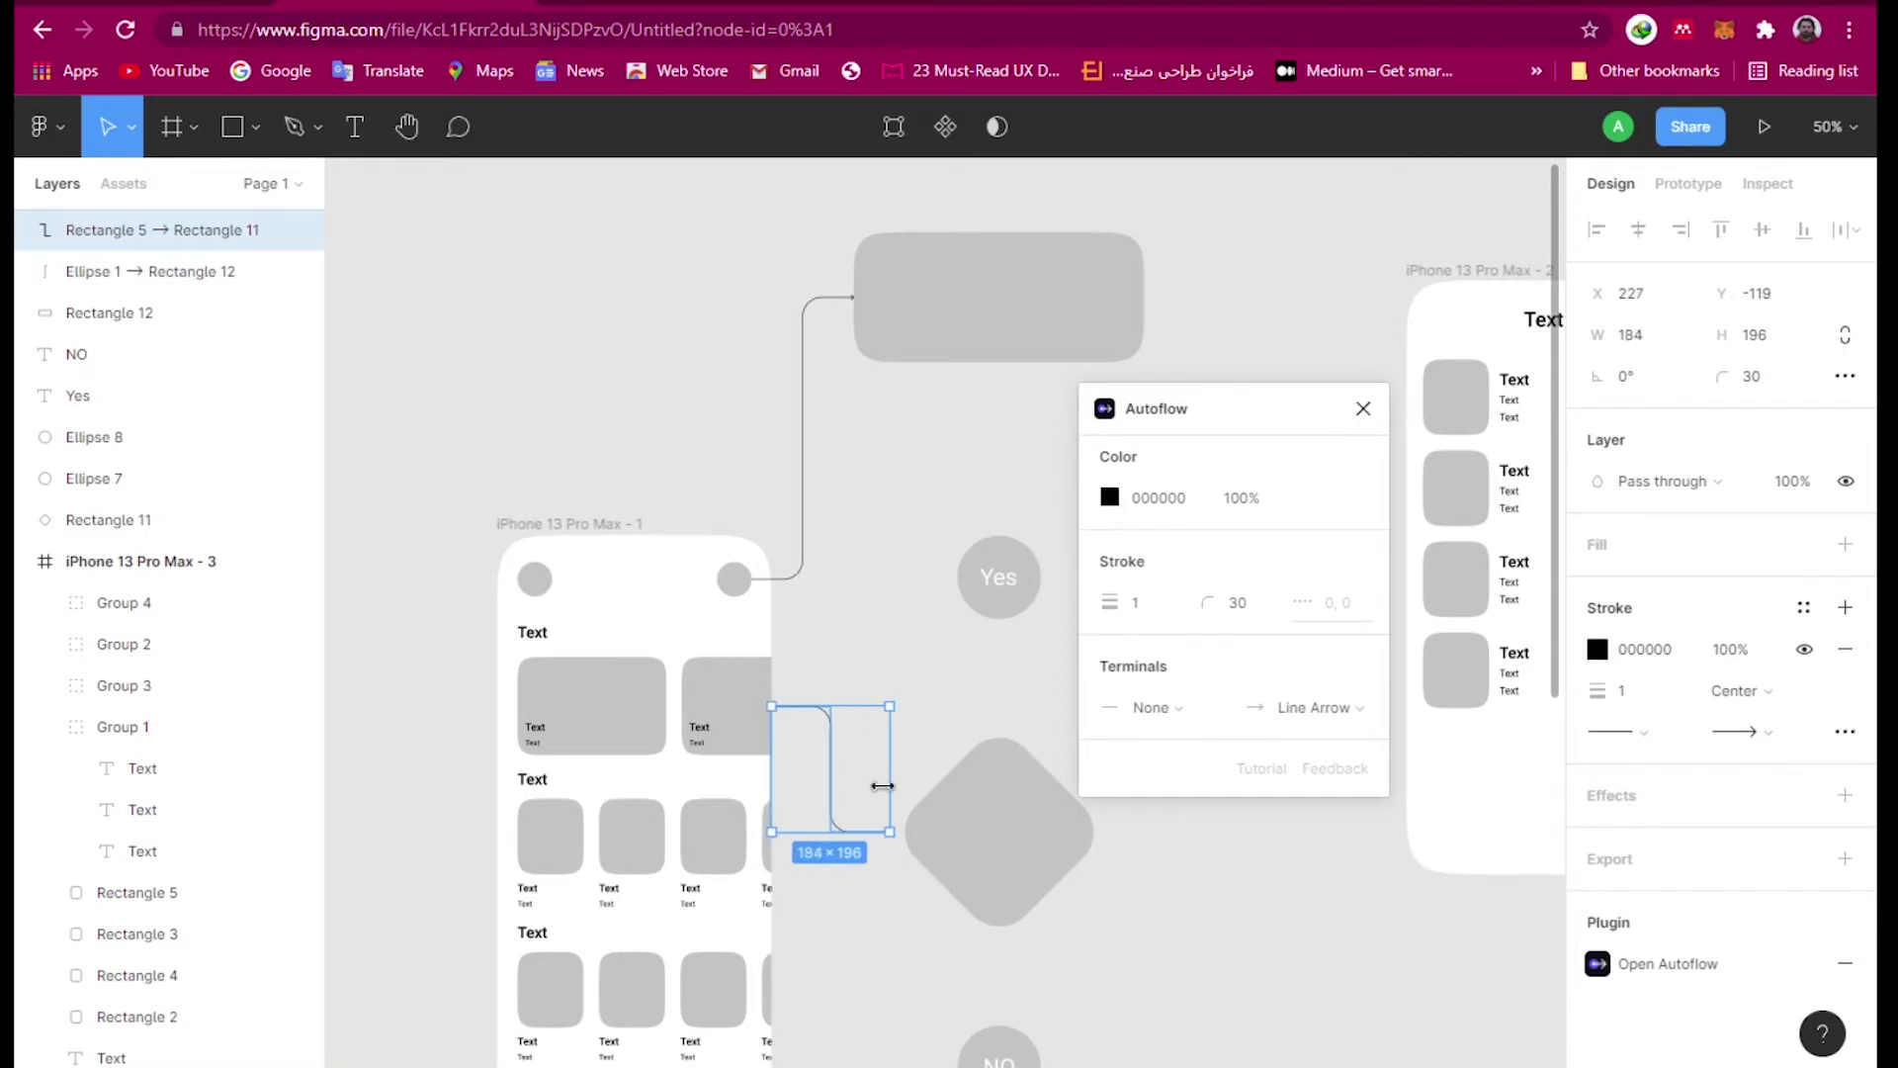
drag(892, 768, 906, 766)
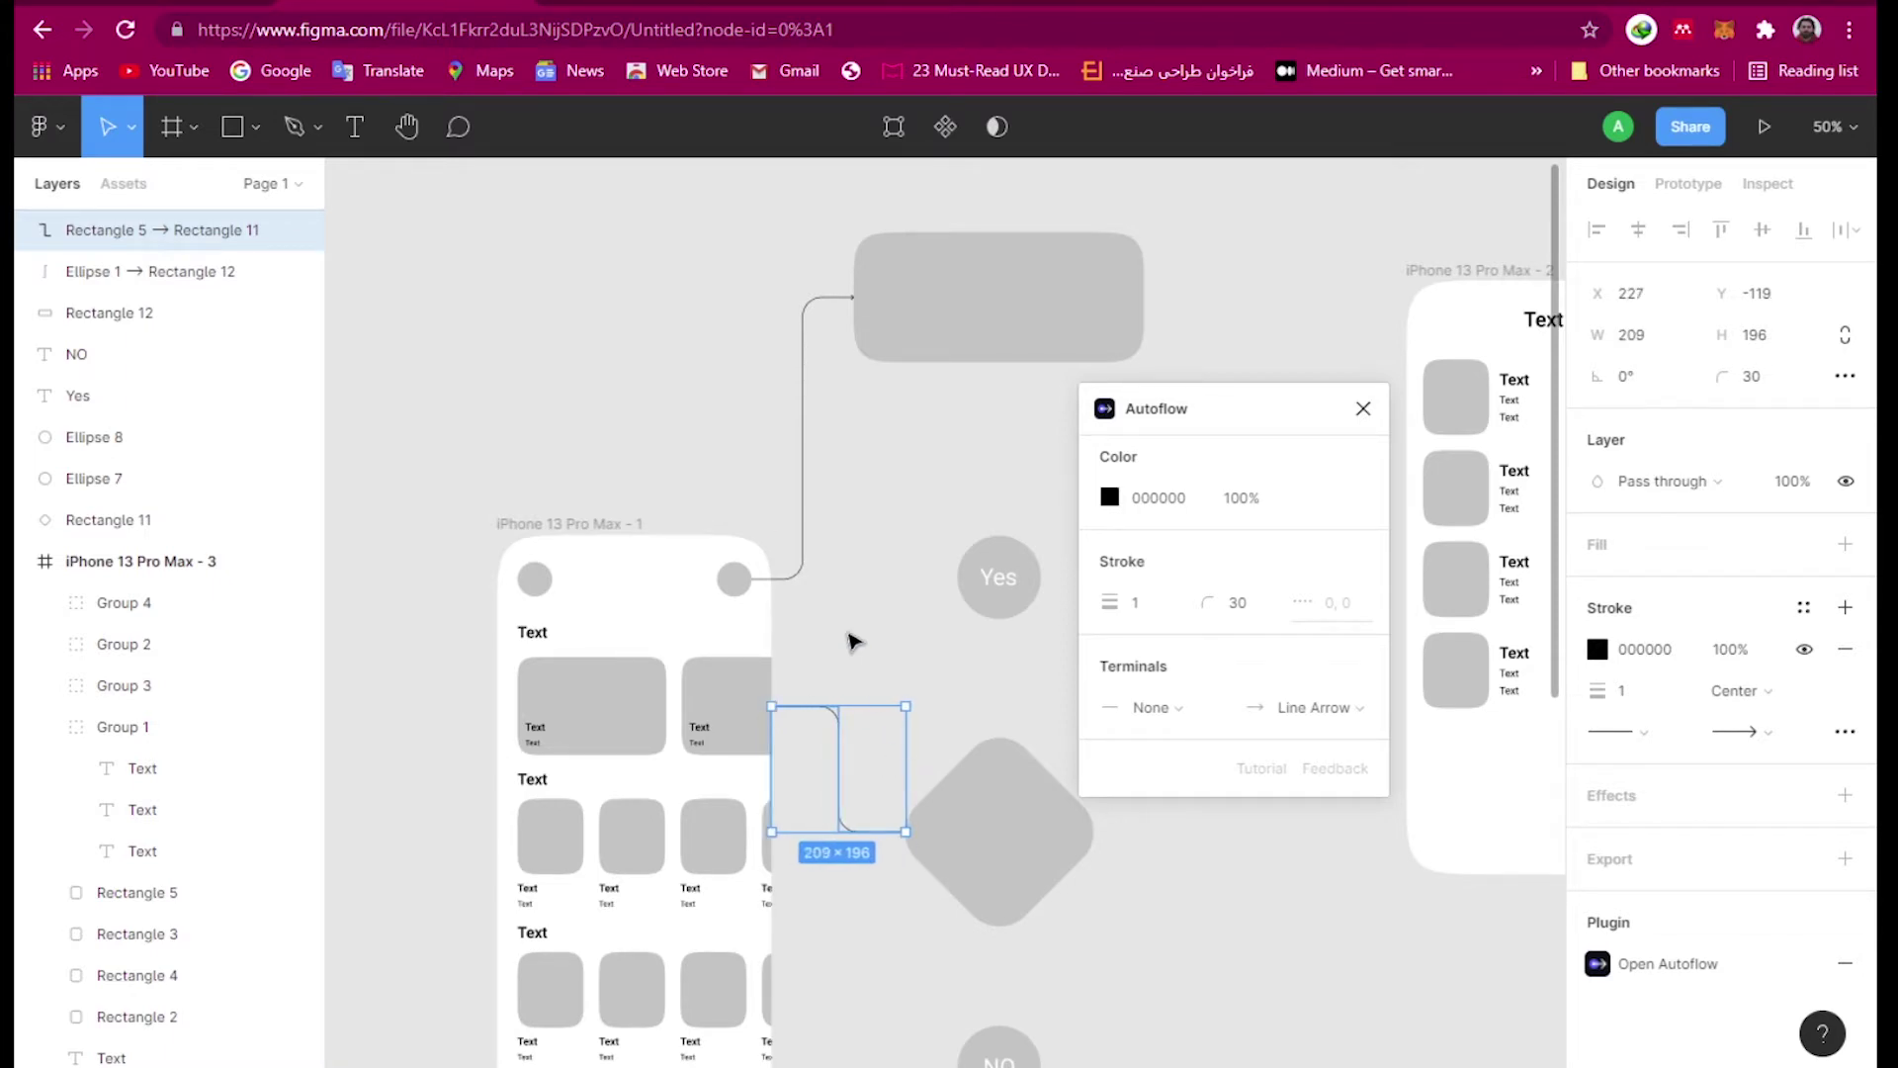
click(853, 641)
- Connect the diamond to the Yes circle with an Autoflow arrow
click(969, 811)
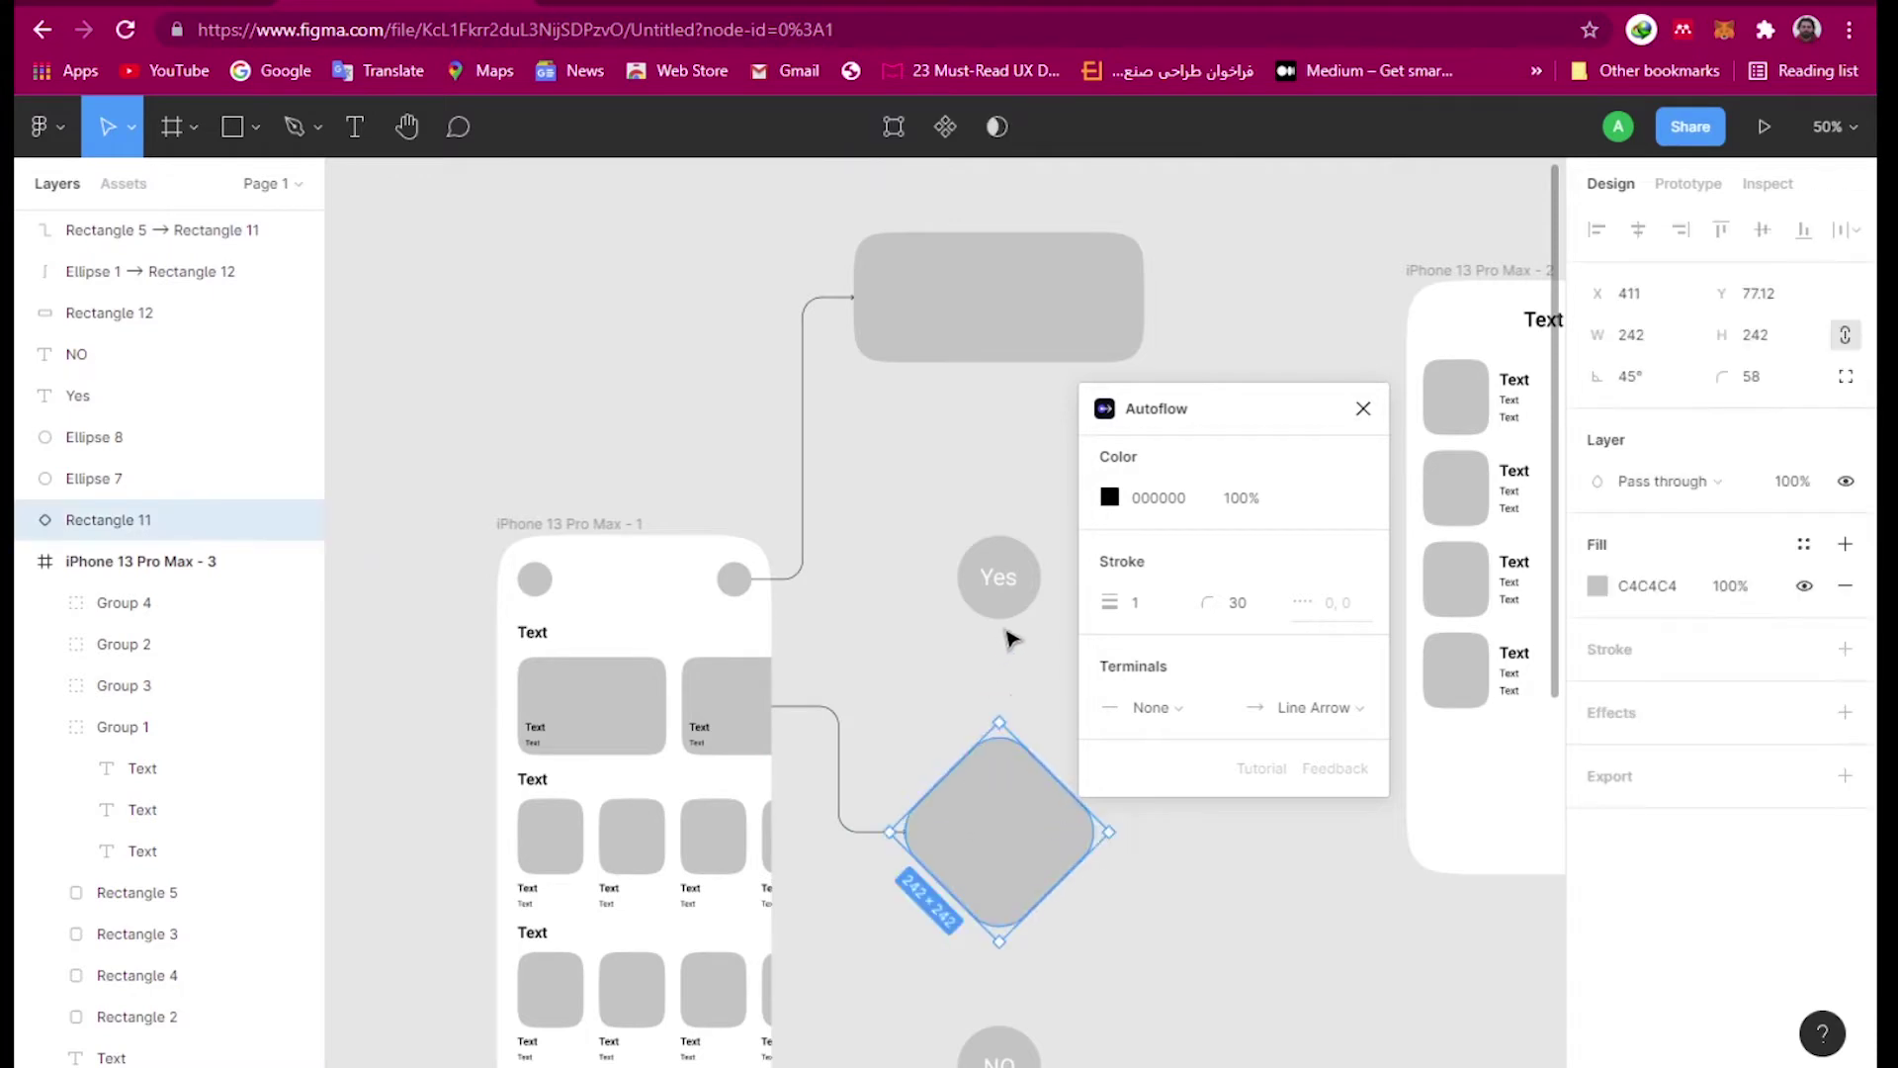
shift+click(996, 572)
click(1051, 597)
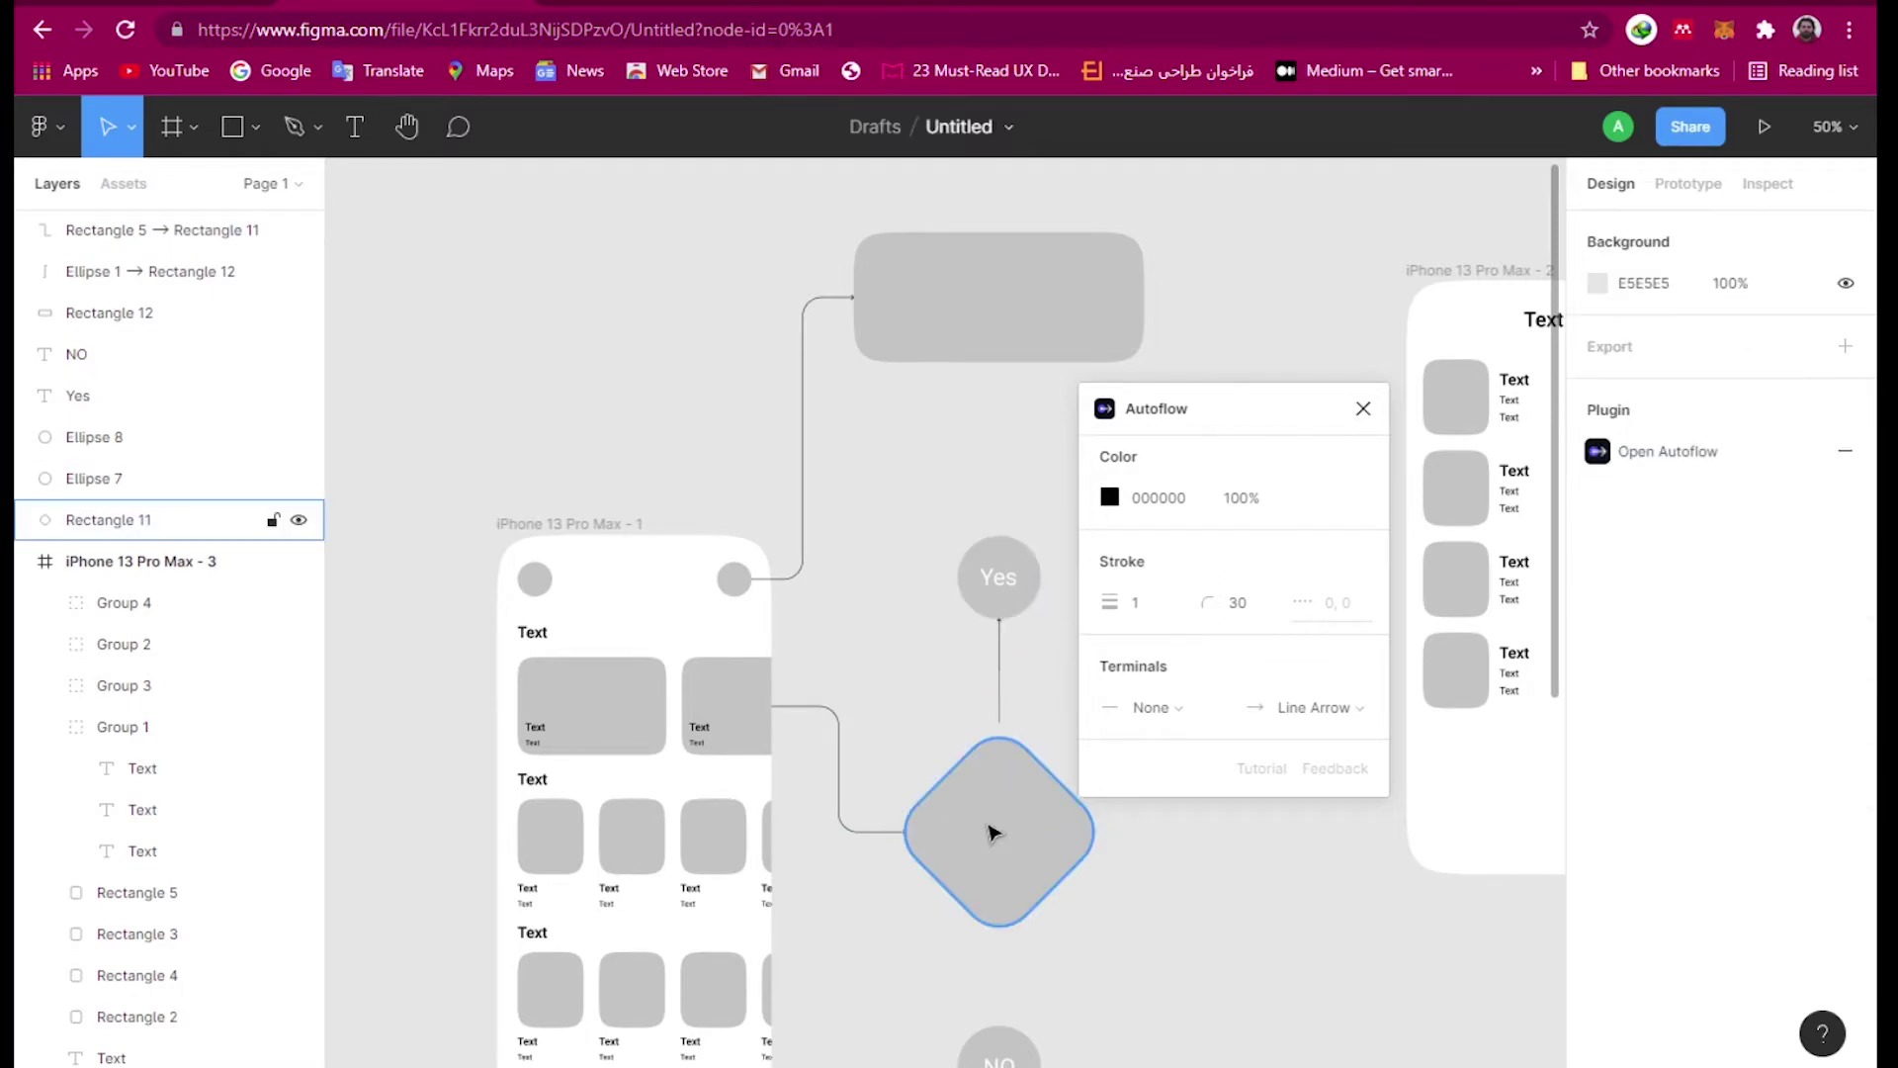
- Extend the lower end of the diamond-to-Yes arrow down to the diamond's tip, making it about 183 high
scroll(1009, 781, up, 5)
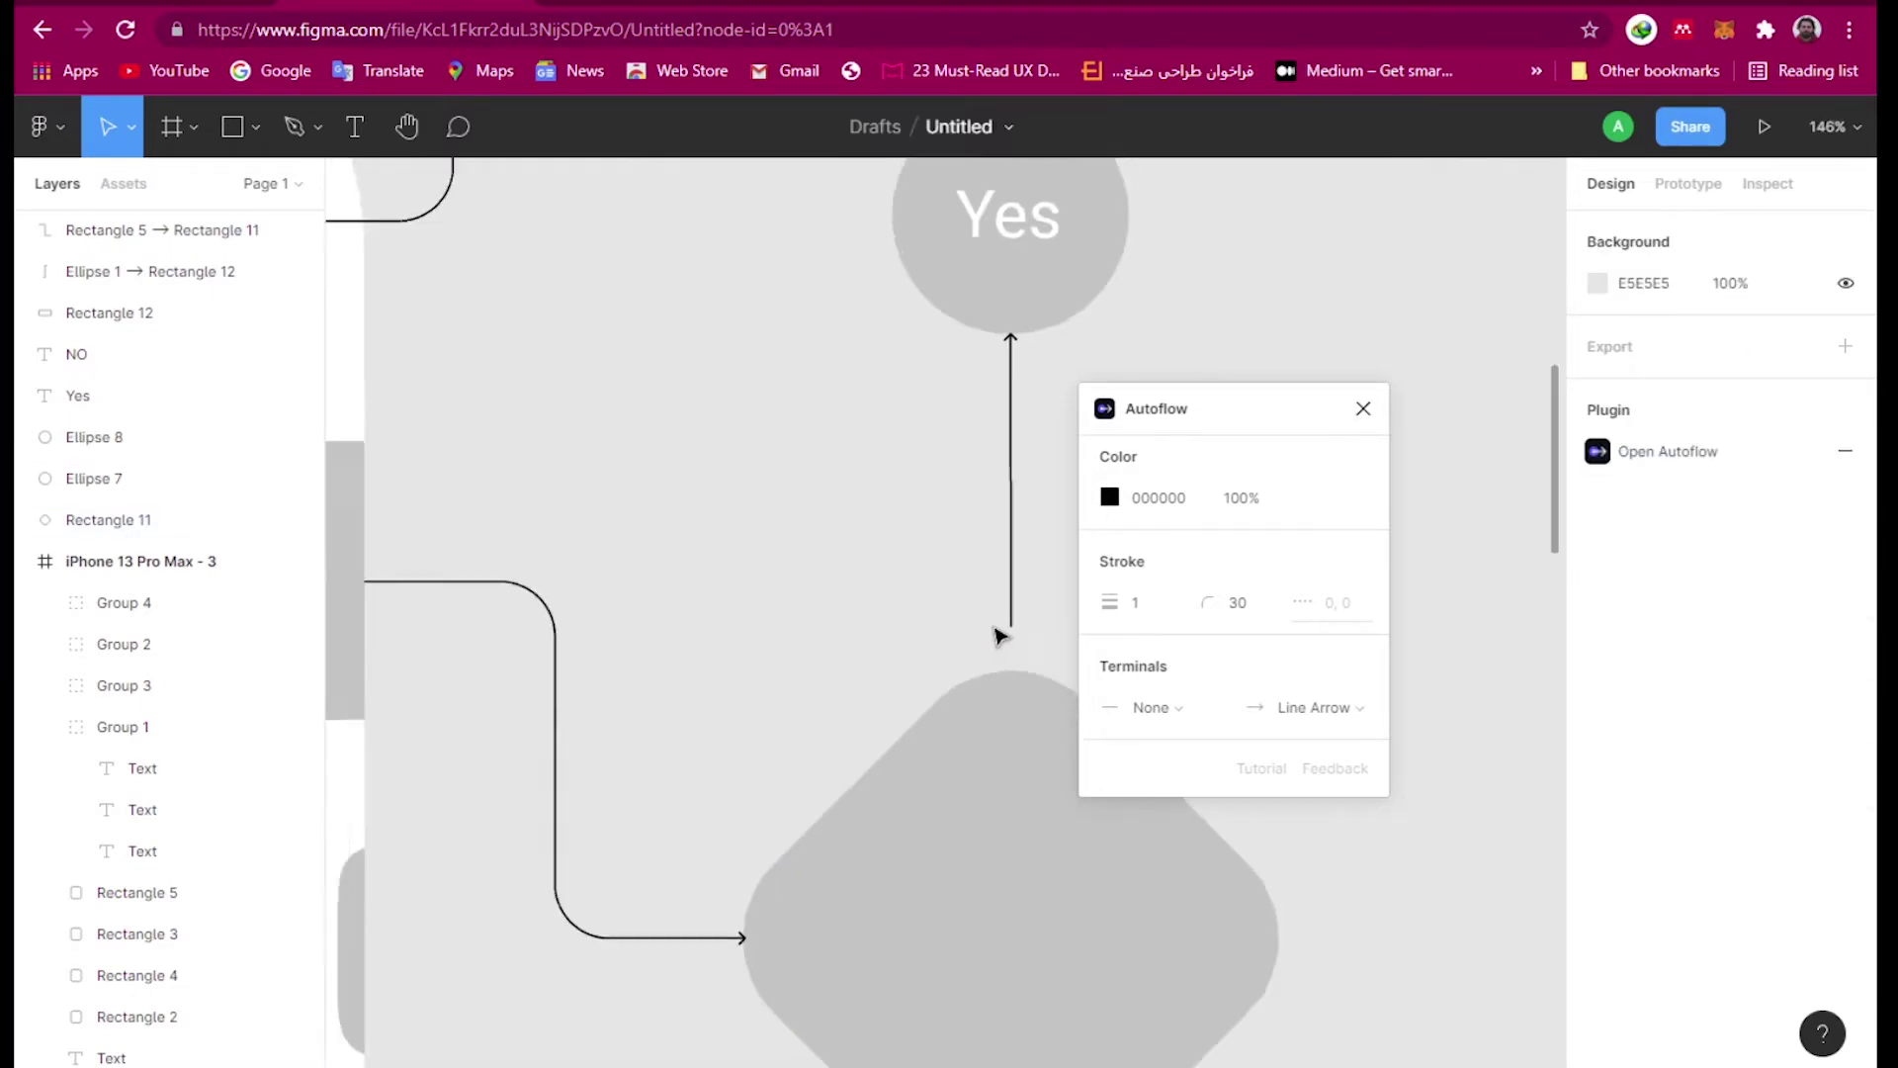
scroll(1006, 644, up, 1)
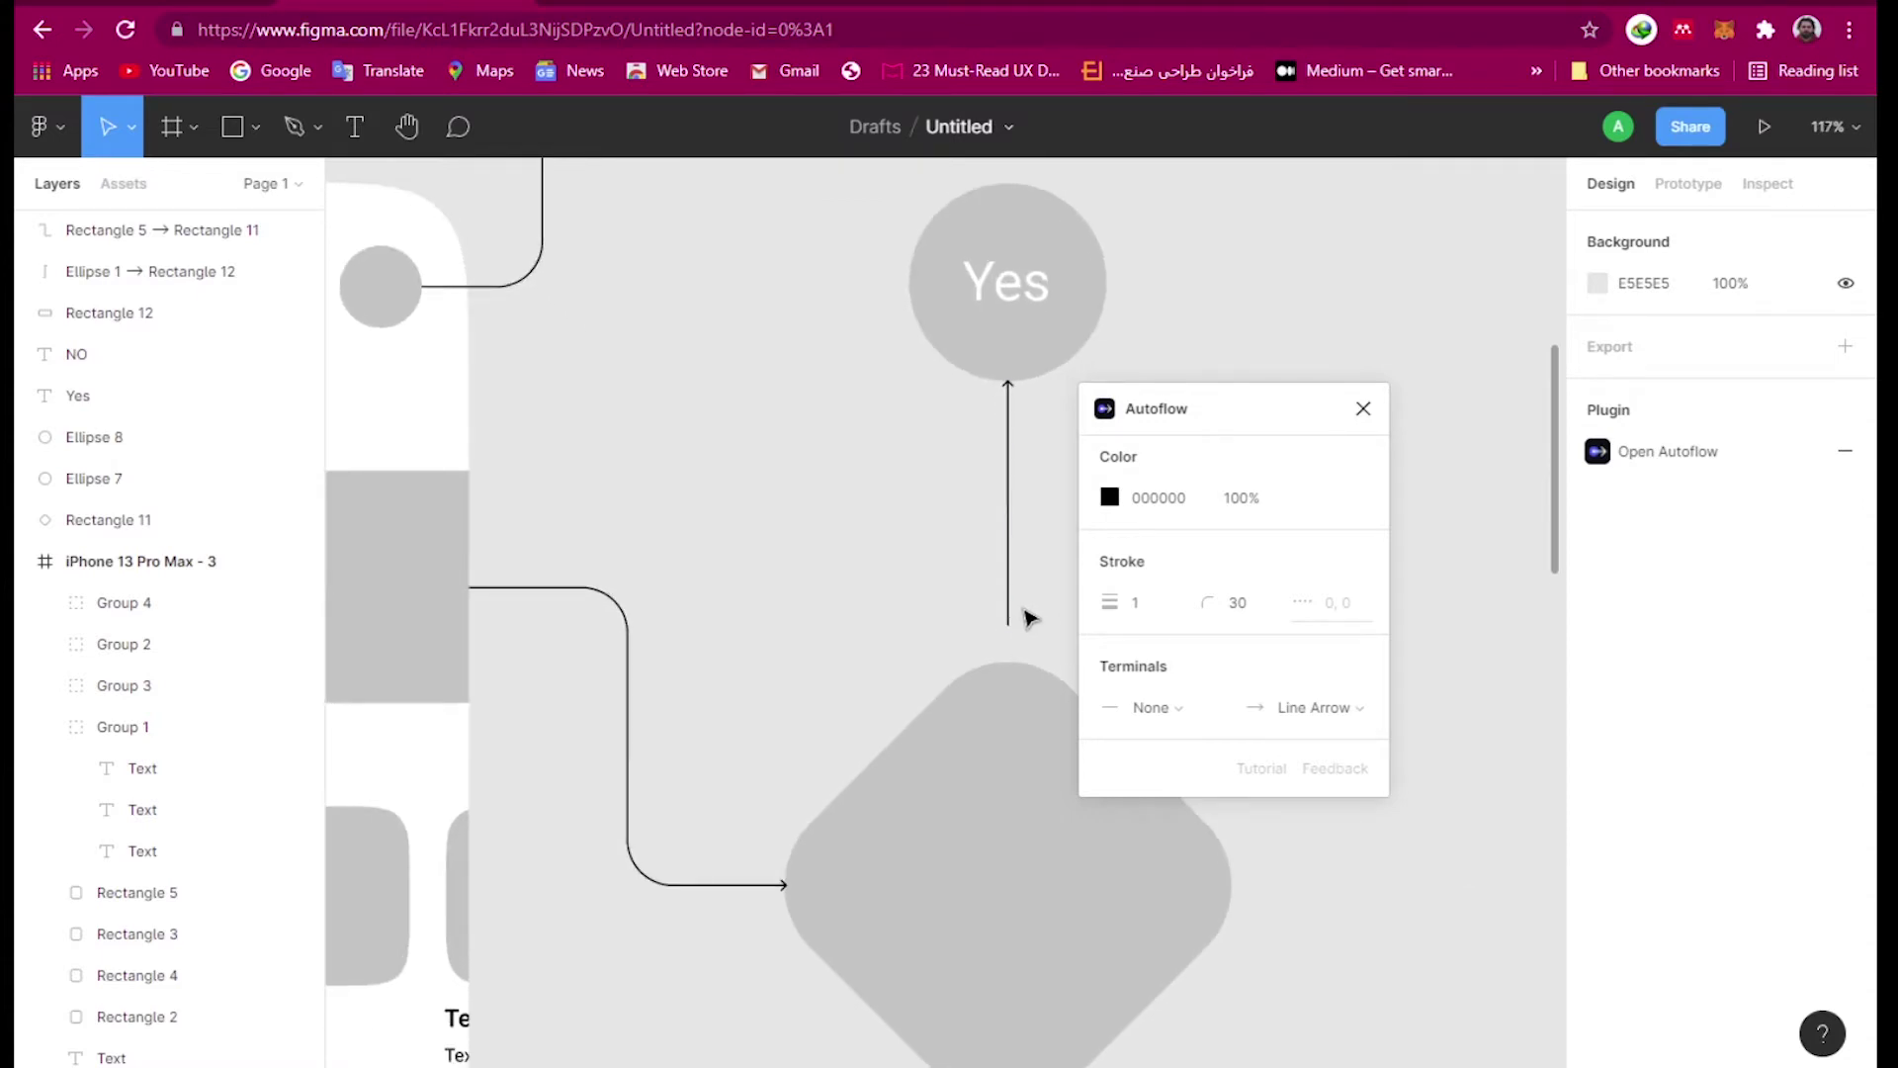
click(1008, 618)
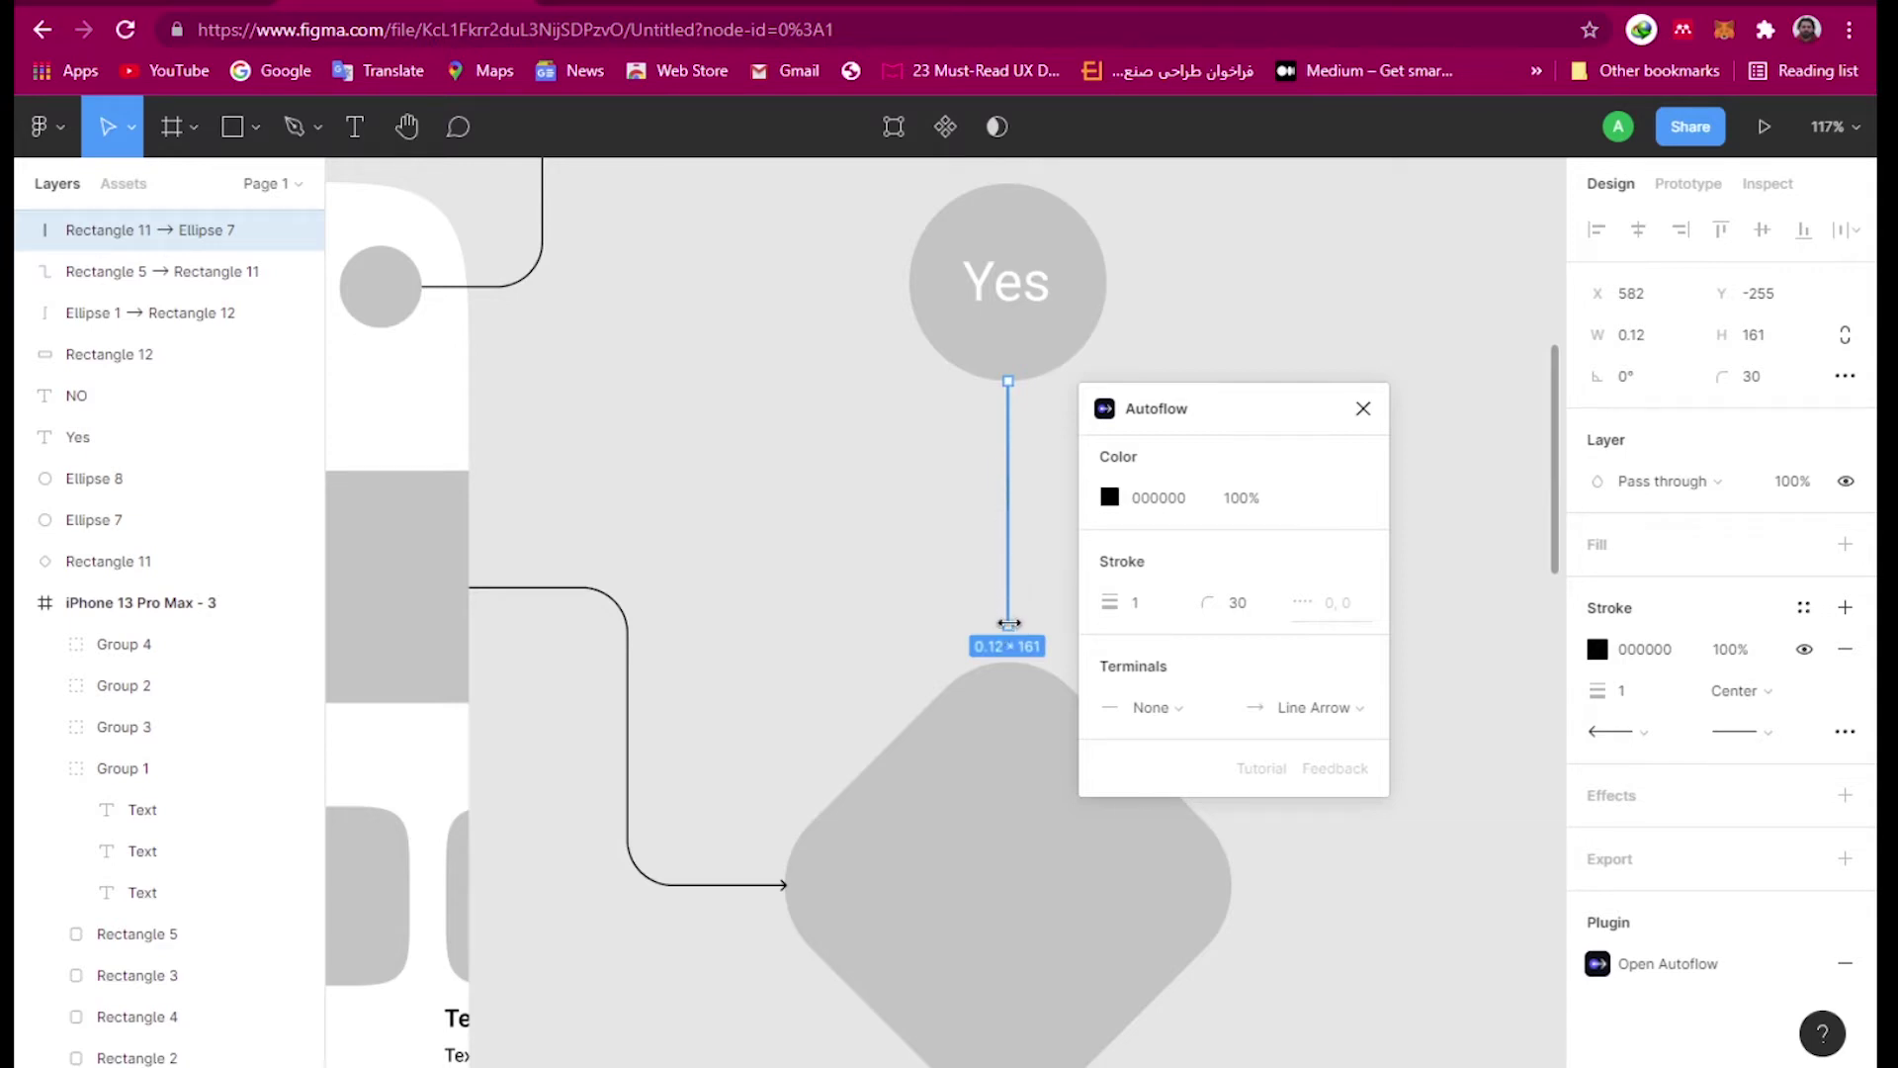
drag(1008, 625, 1007, 640)
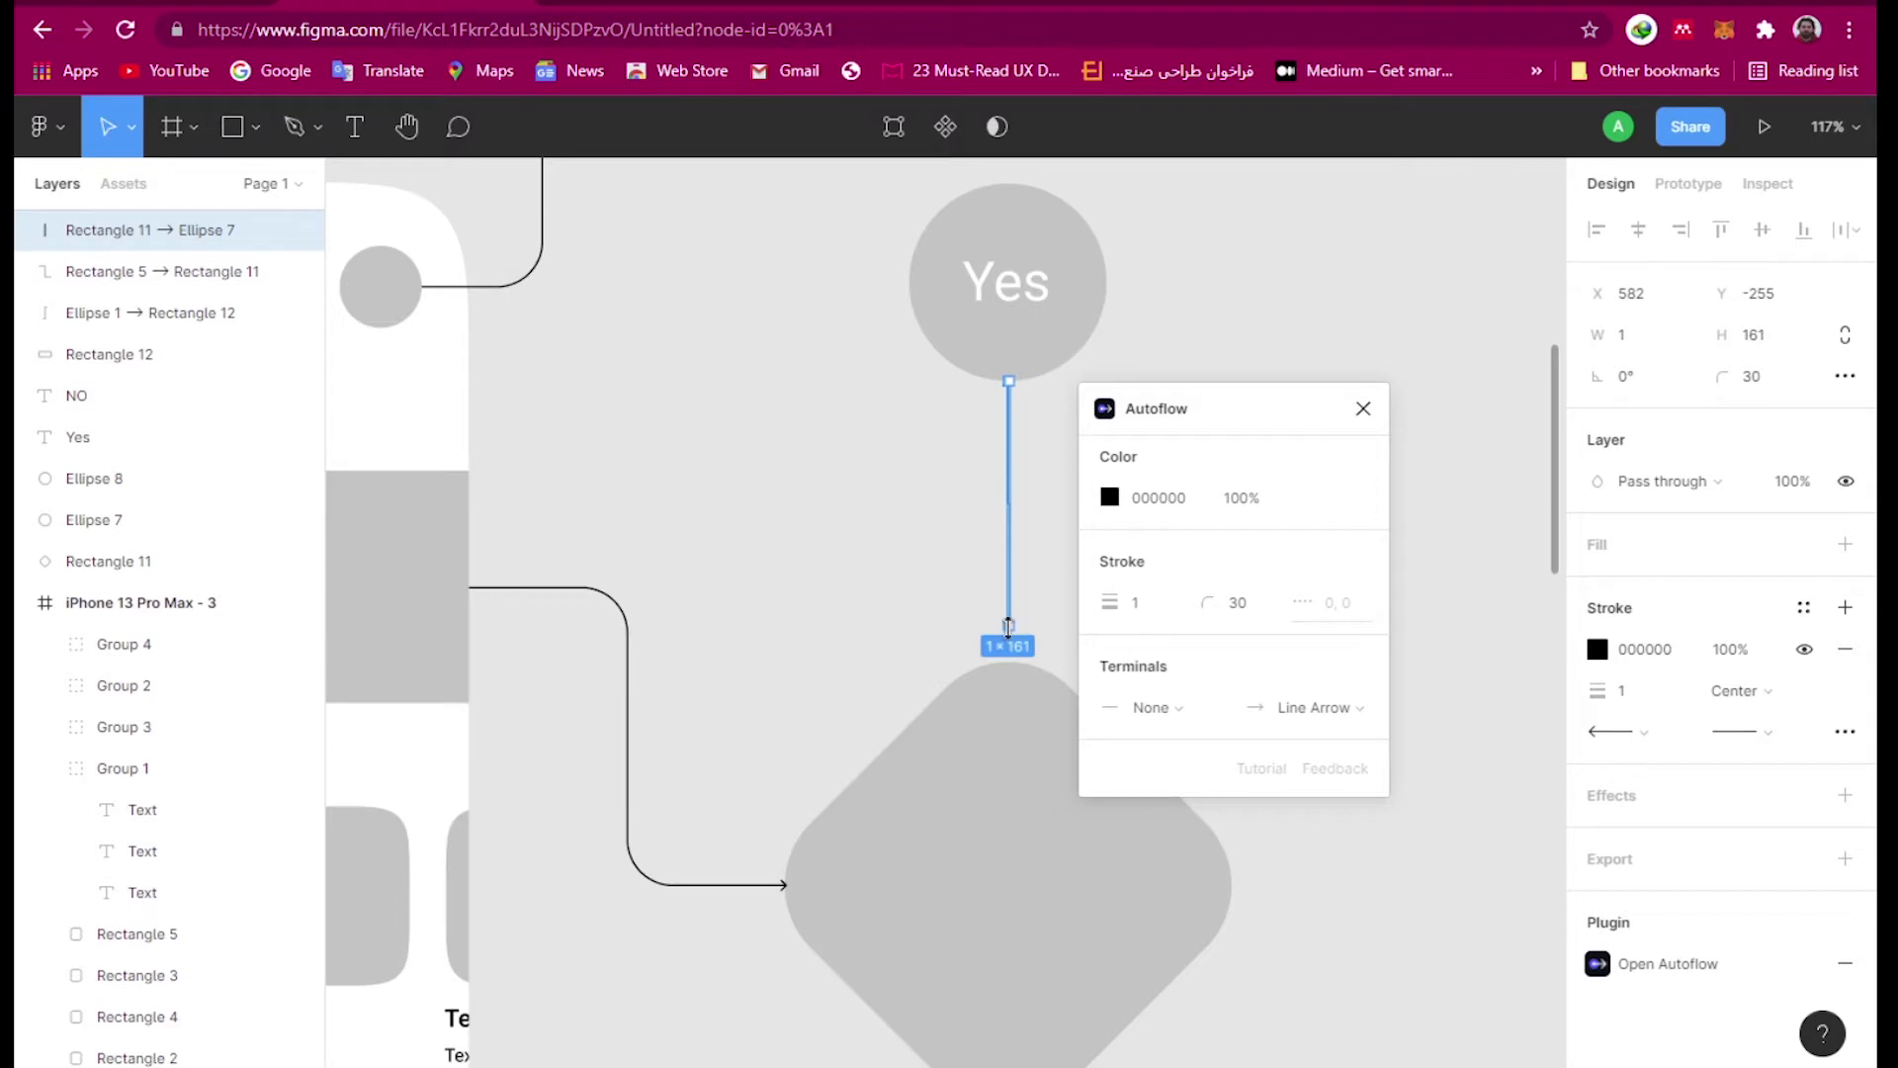
drag(1009, 625, 1009, 659)
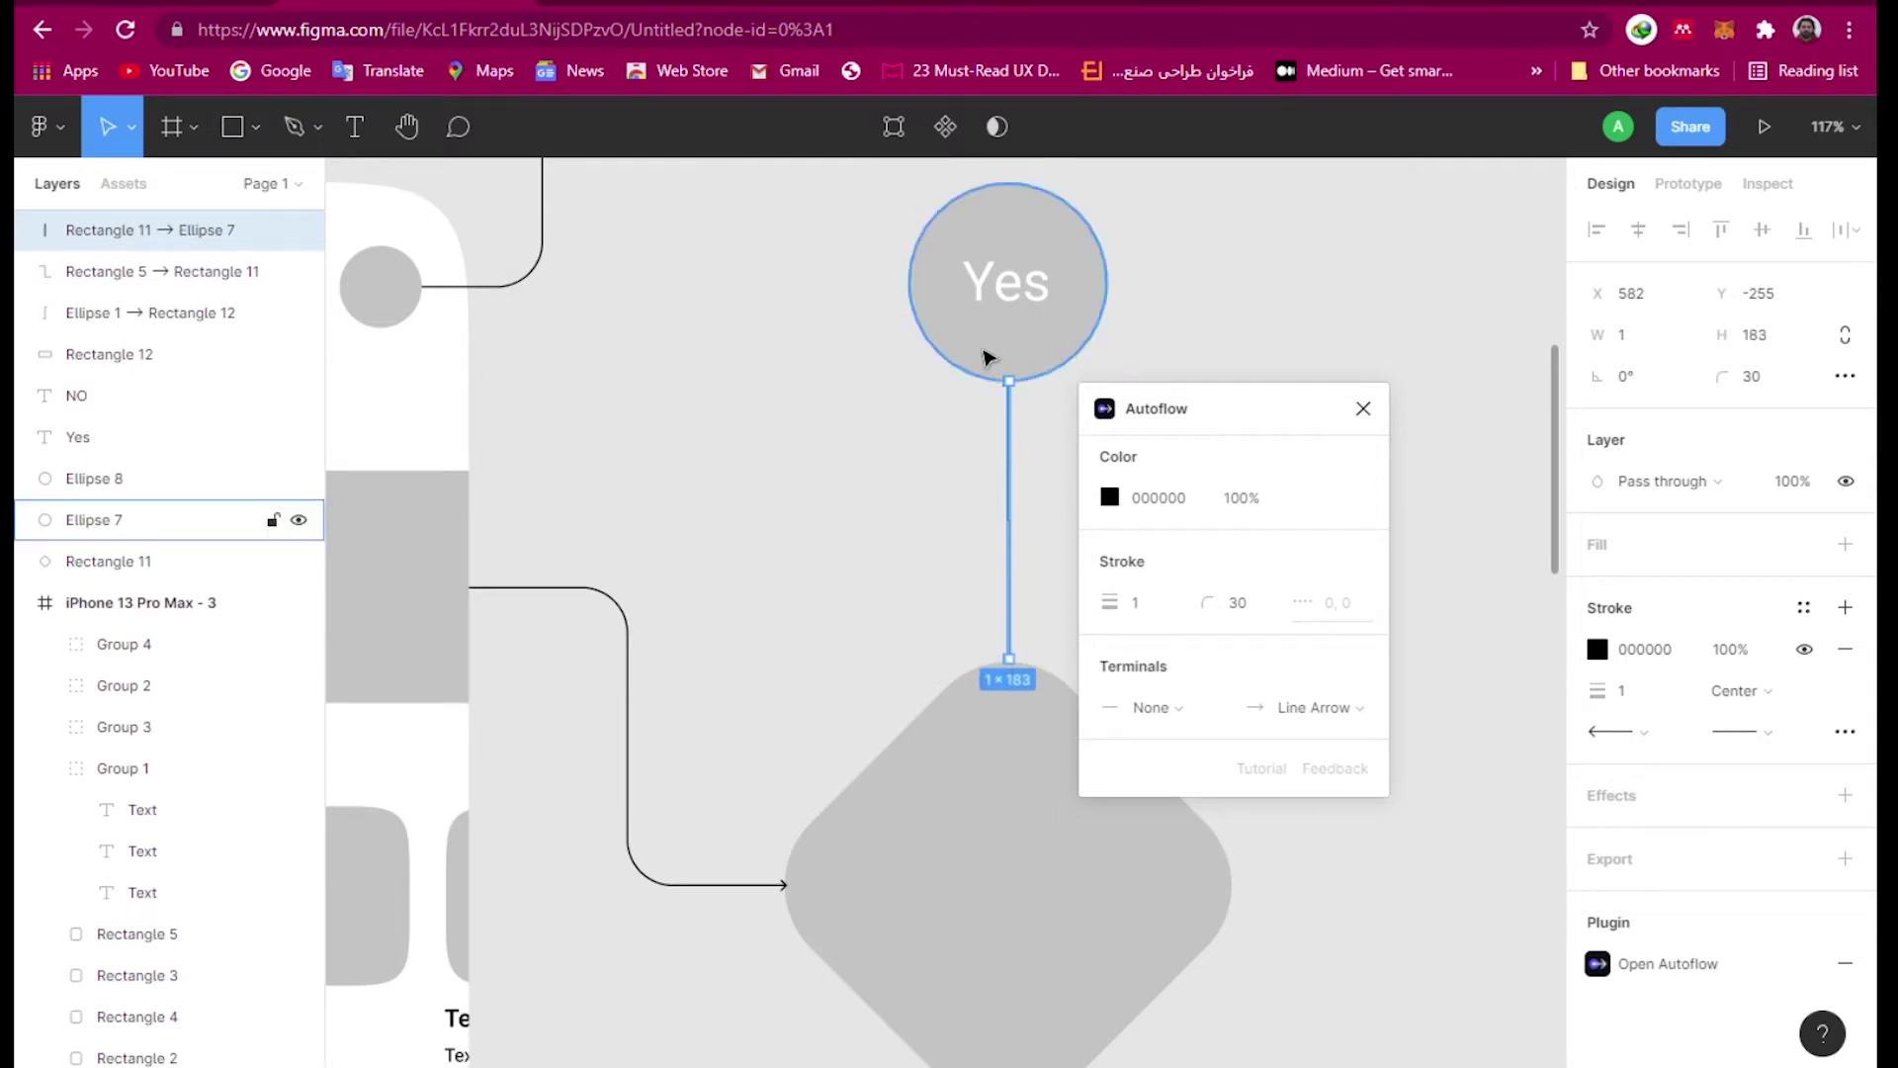
- Connect the diamond to the first thumbnail in the iPhone 13 Pro Max - 2 frame with an Autoflow arrow
scroll(987, 358, down, 8)
drag(903, 554, 475, 620)
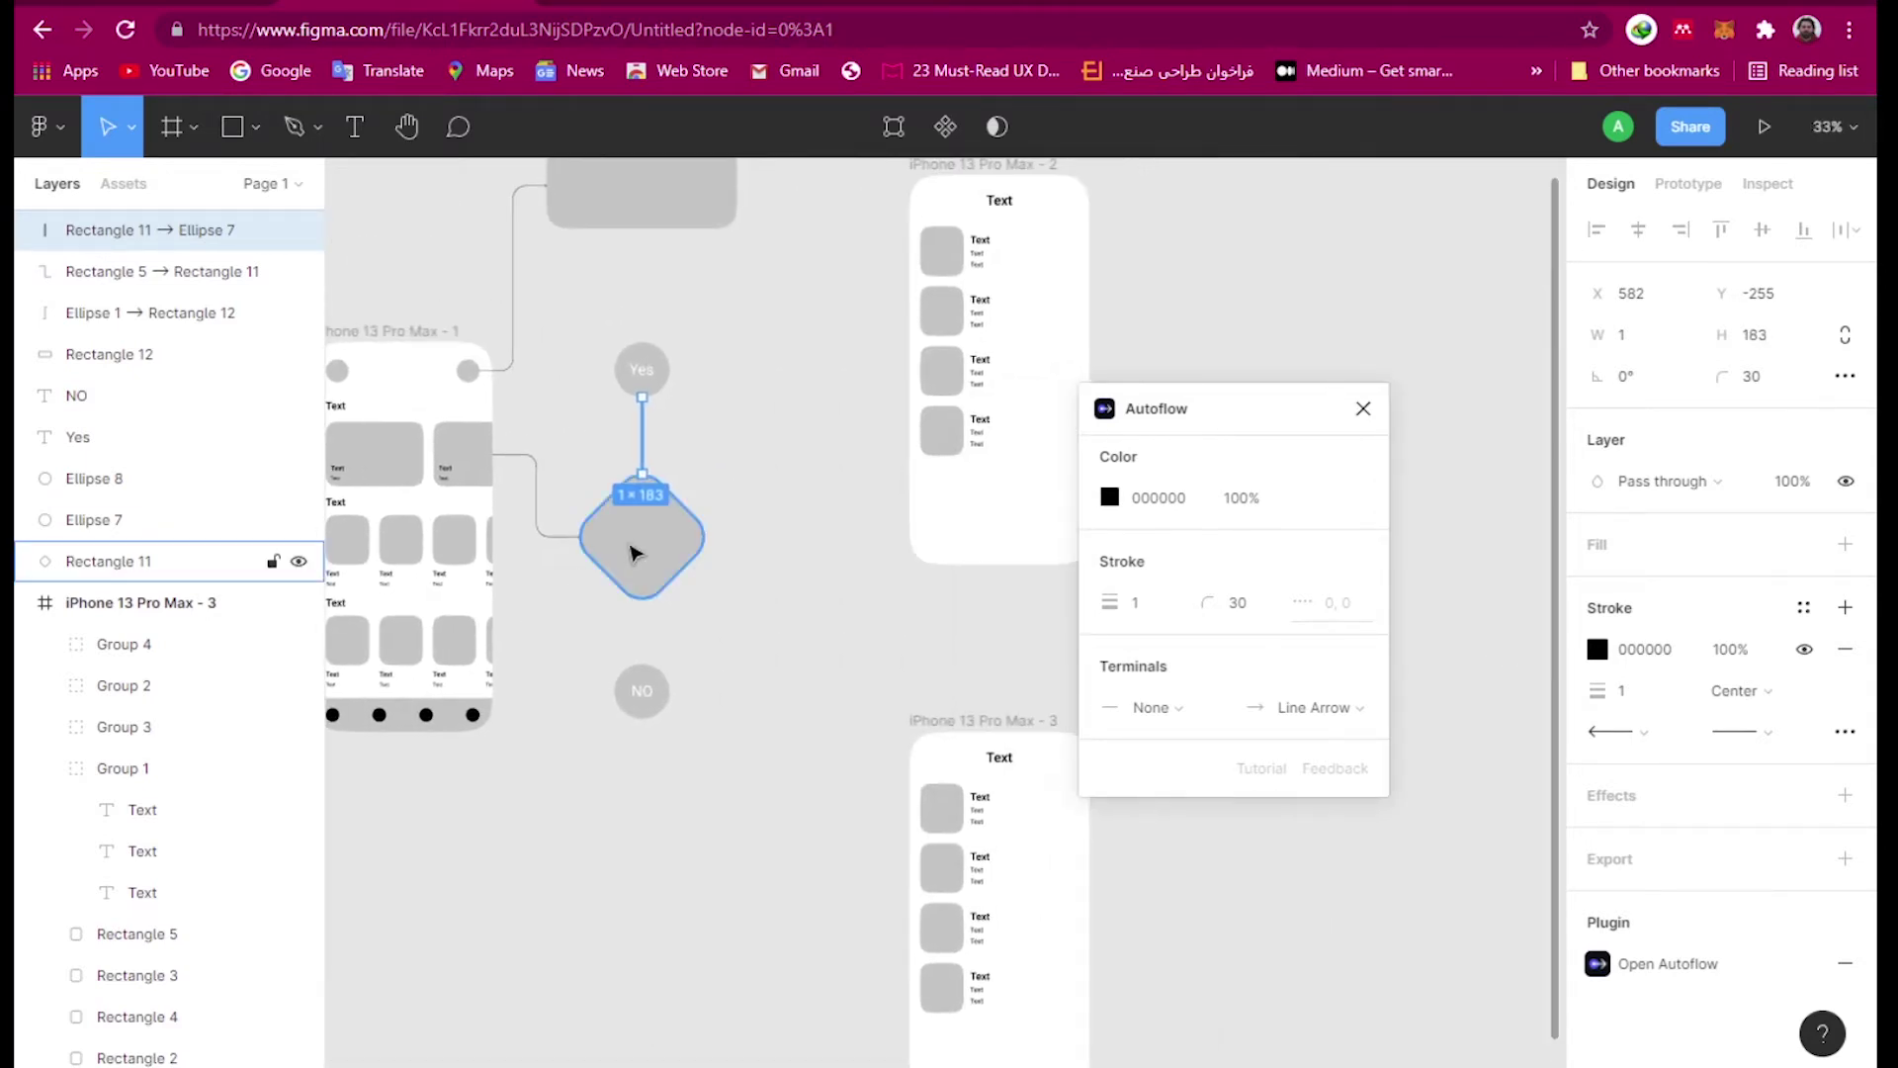
click(640, 551)
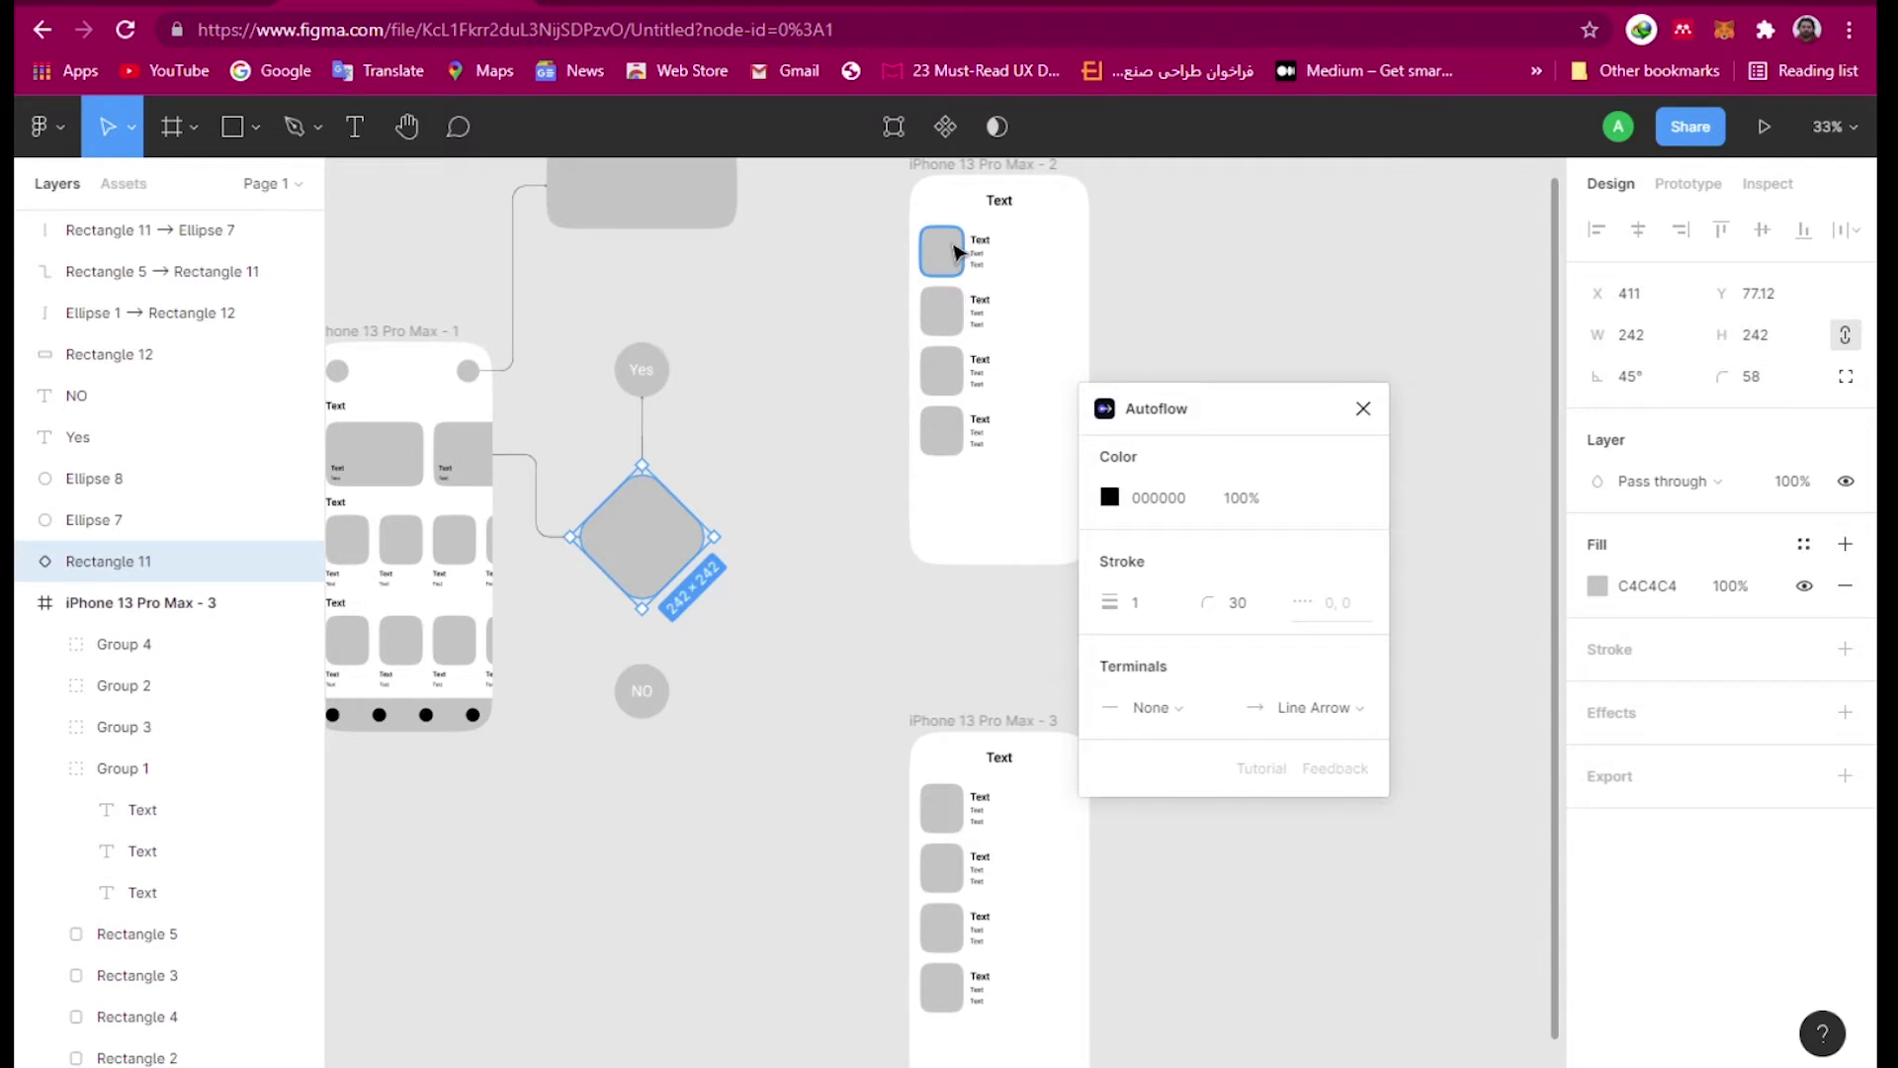
shift+click(955, 252)
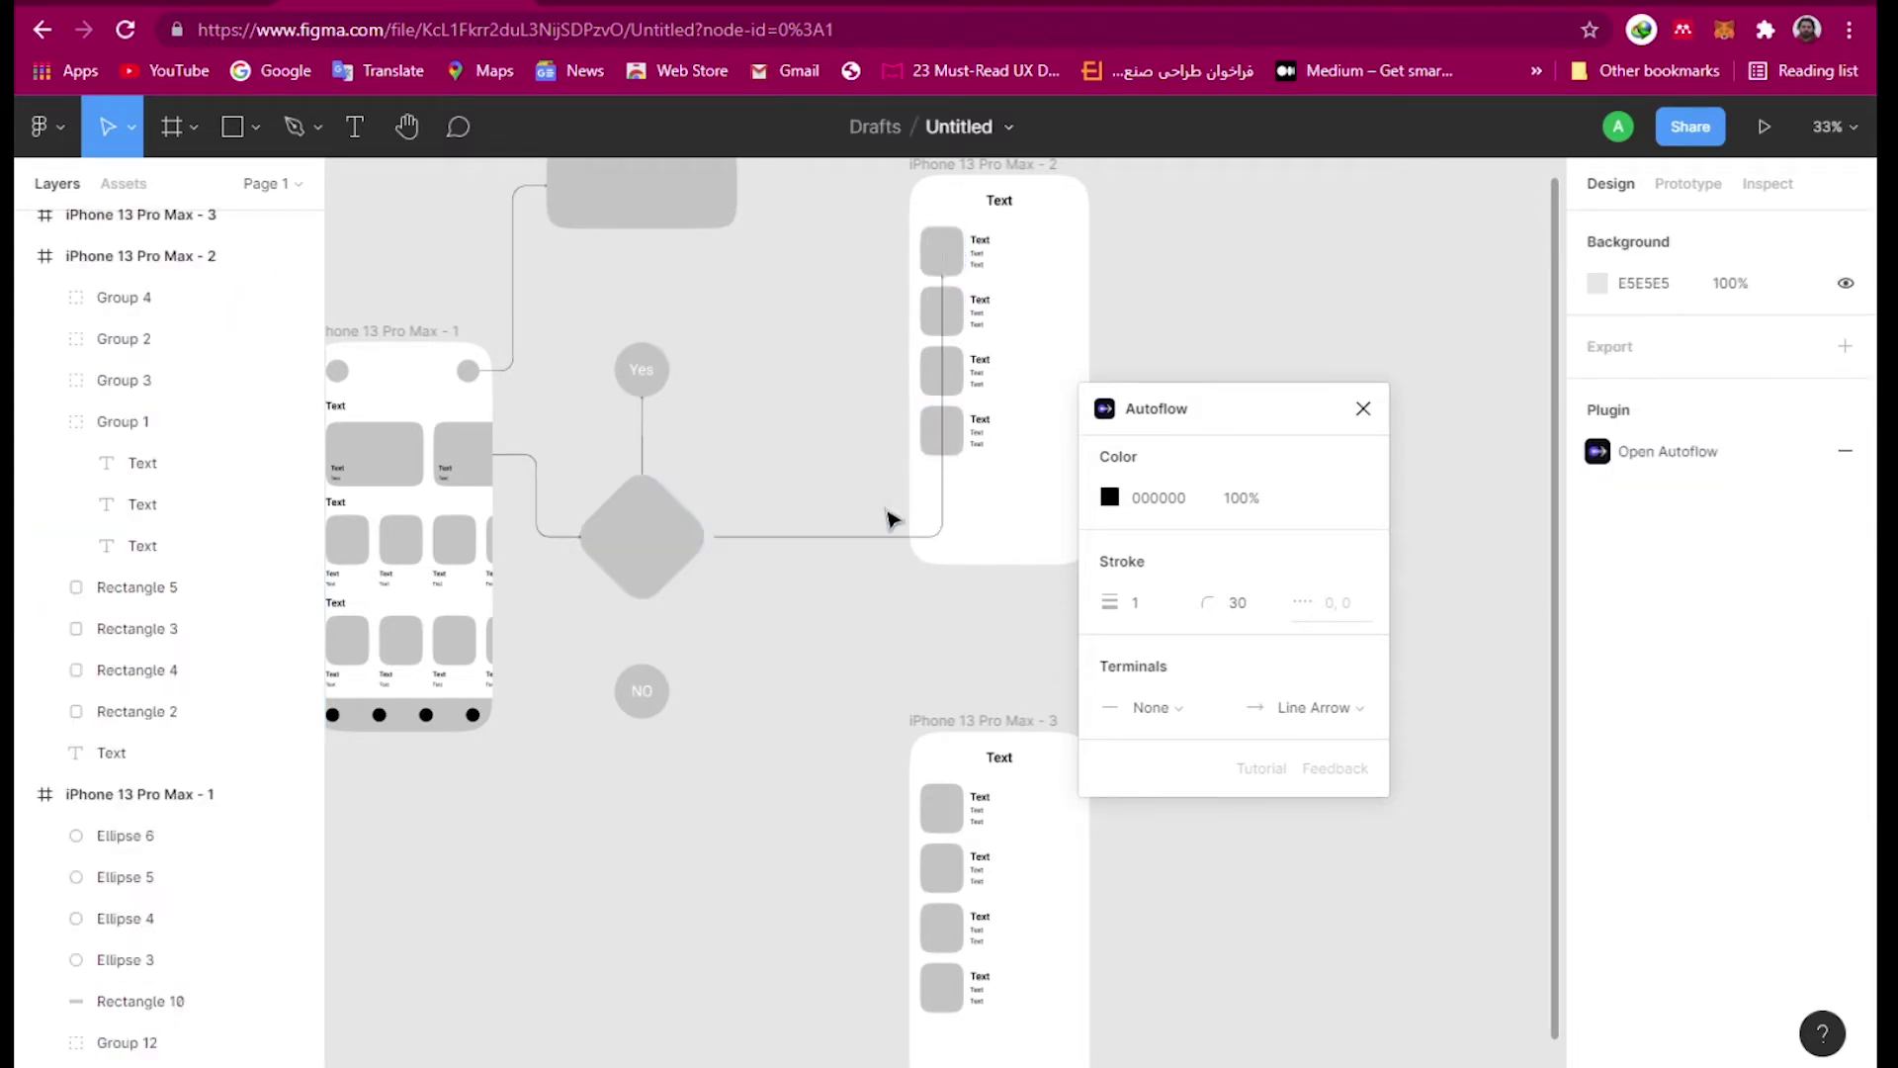
- Extend the start of the diamond-to-thumbnail arrow back to the diamond's edge, making it about 558 wide
scroll(803, 559, up, 3)
click(682, 531)
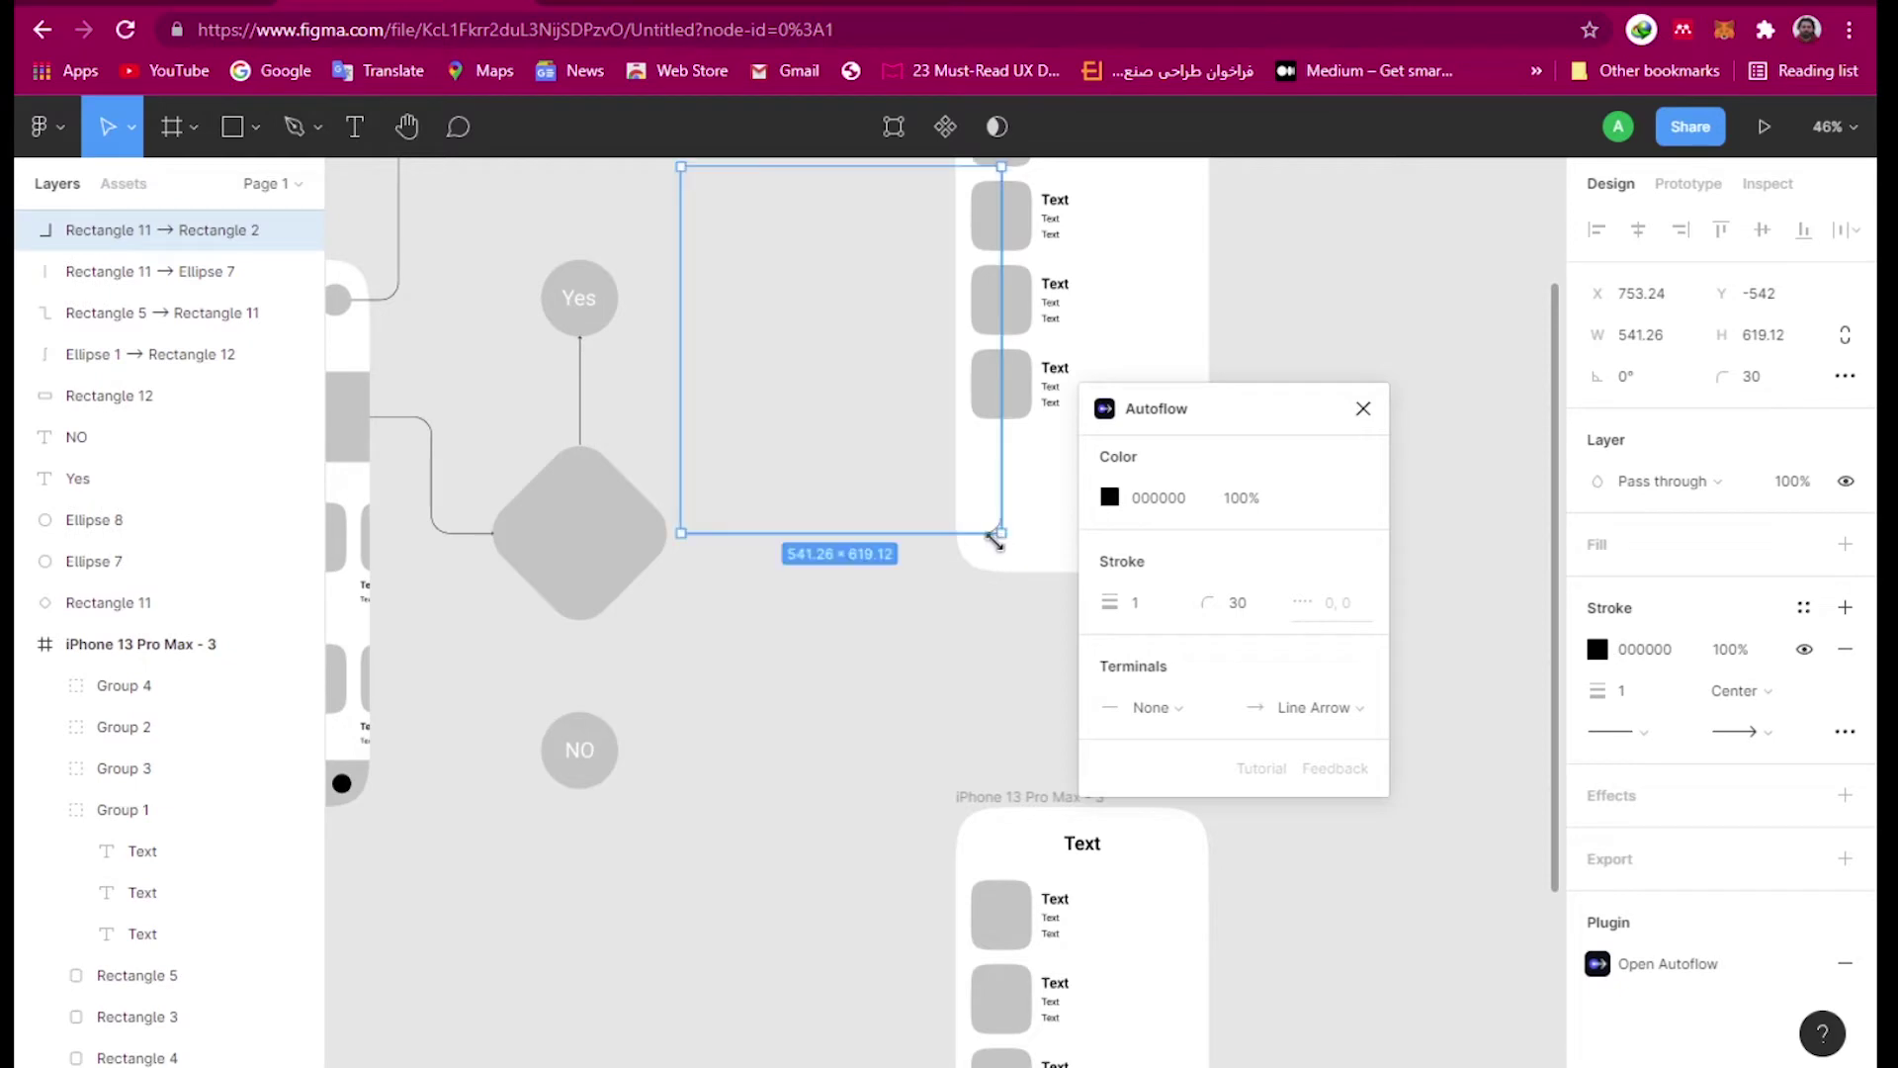
drag(673, 339, 670, 338)
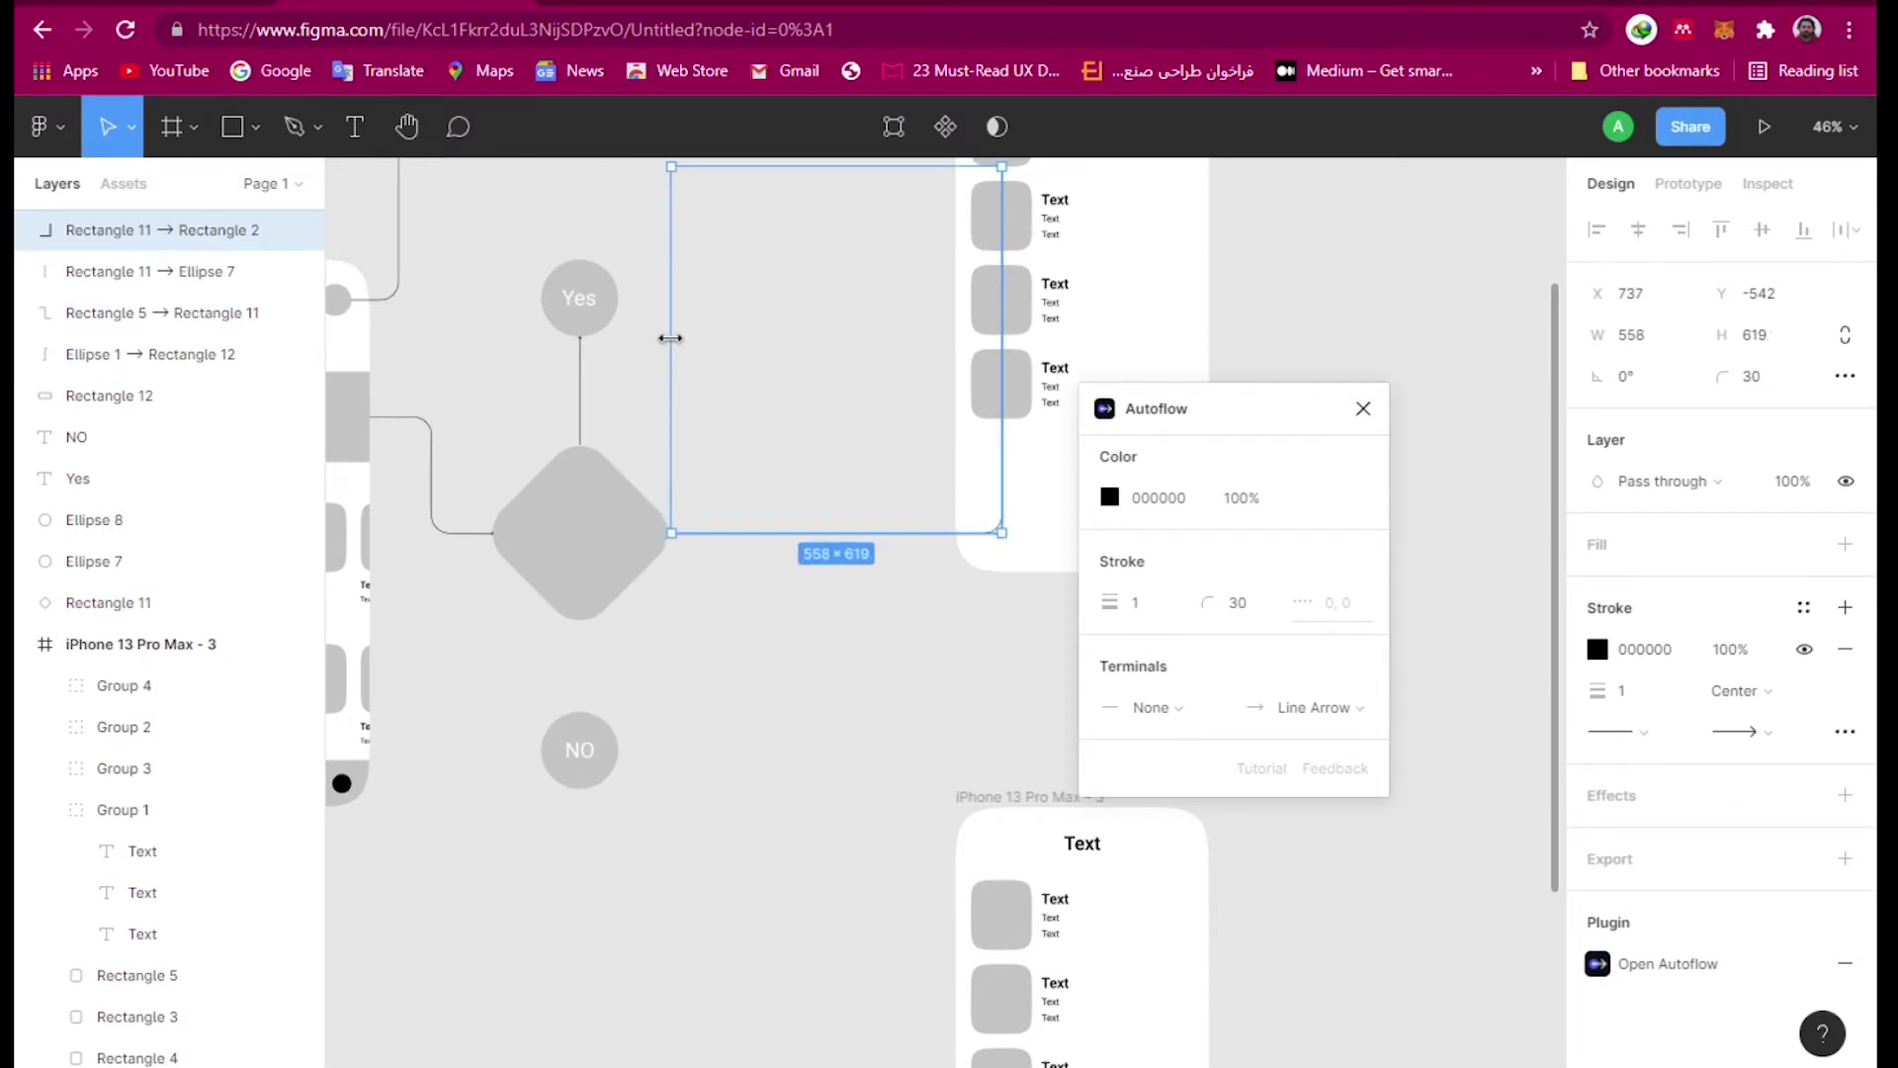
scroll(834, 557, down, 2)
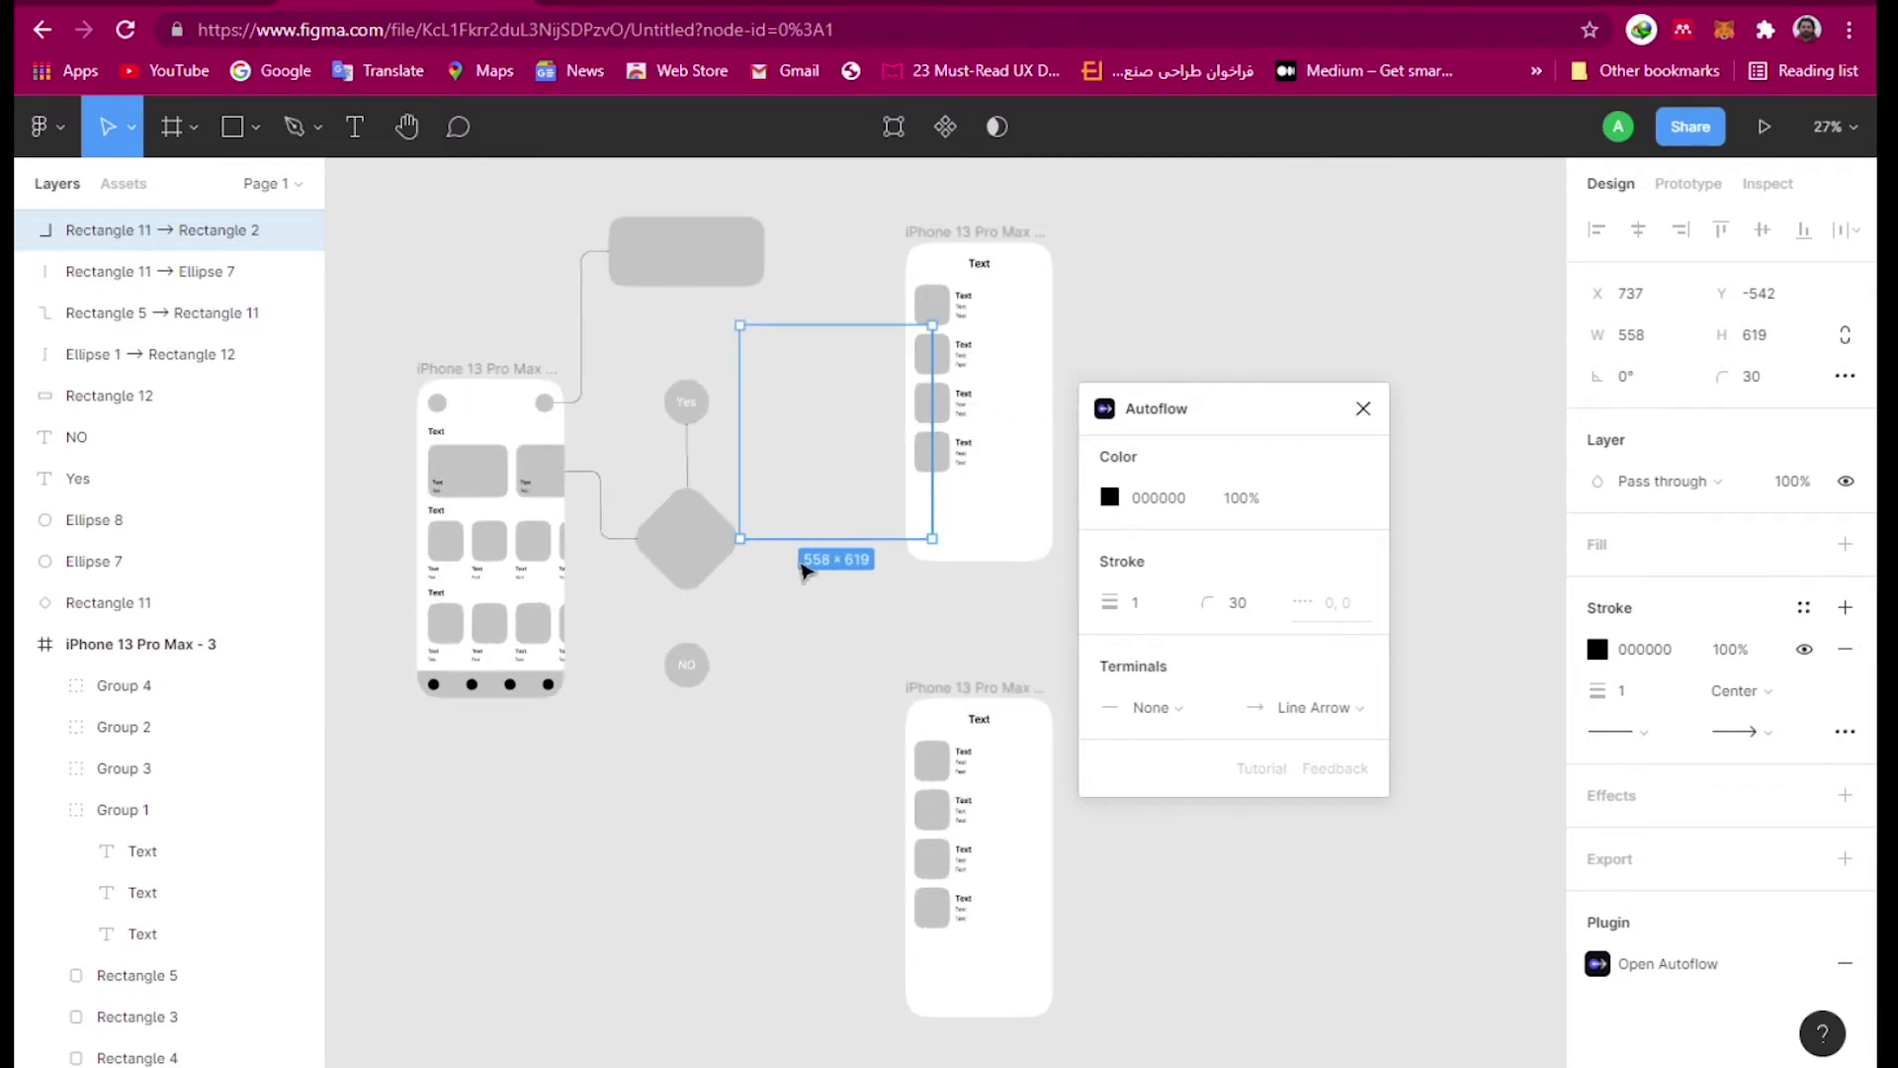
scroll(441, 627, left, 2)
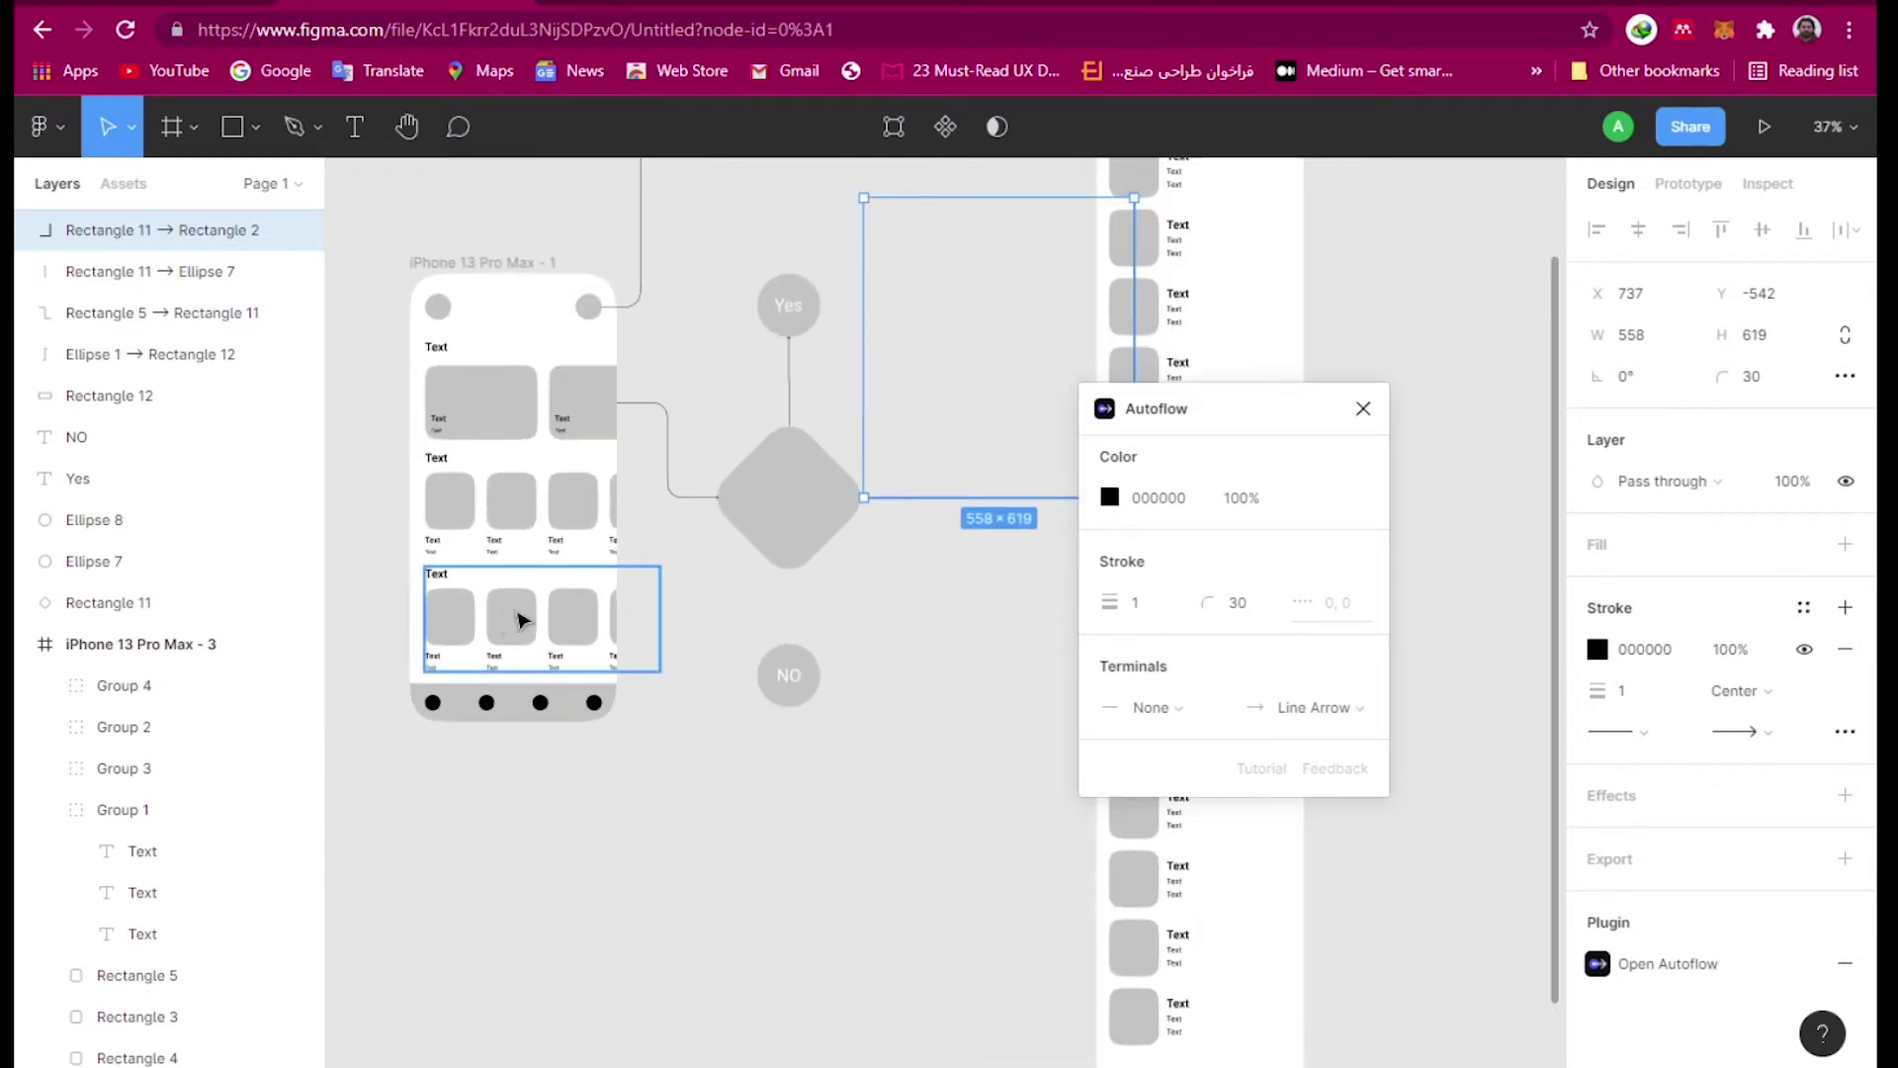
double_click(573, 625)
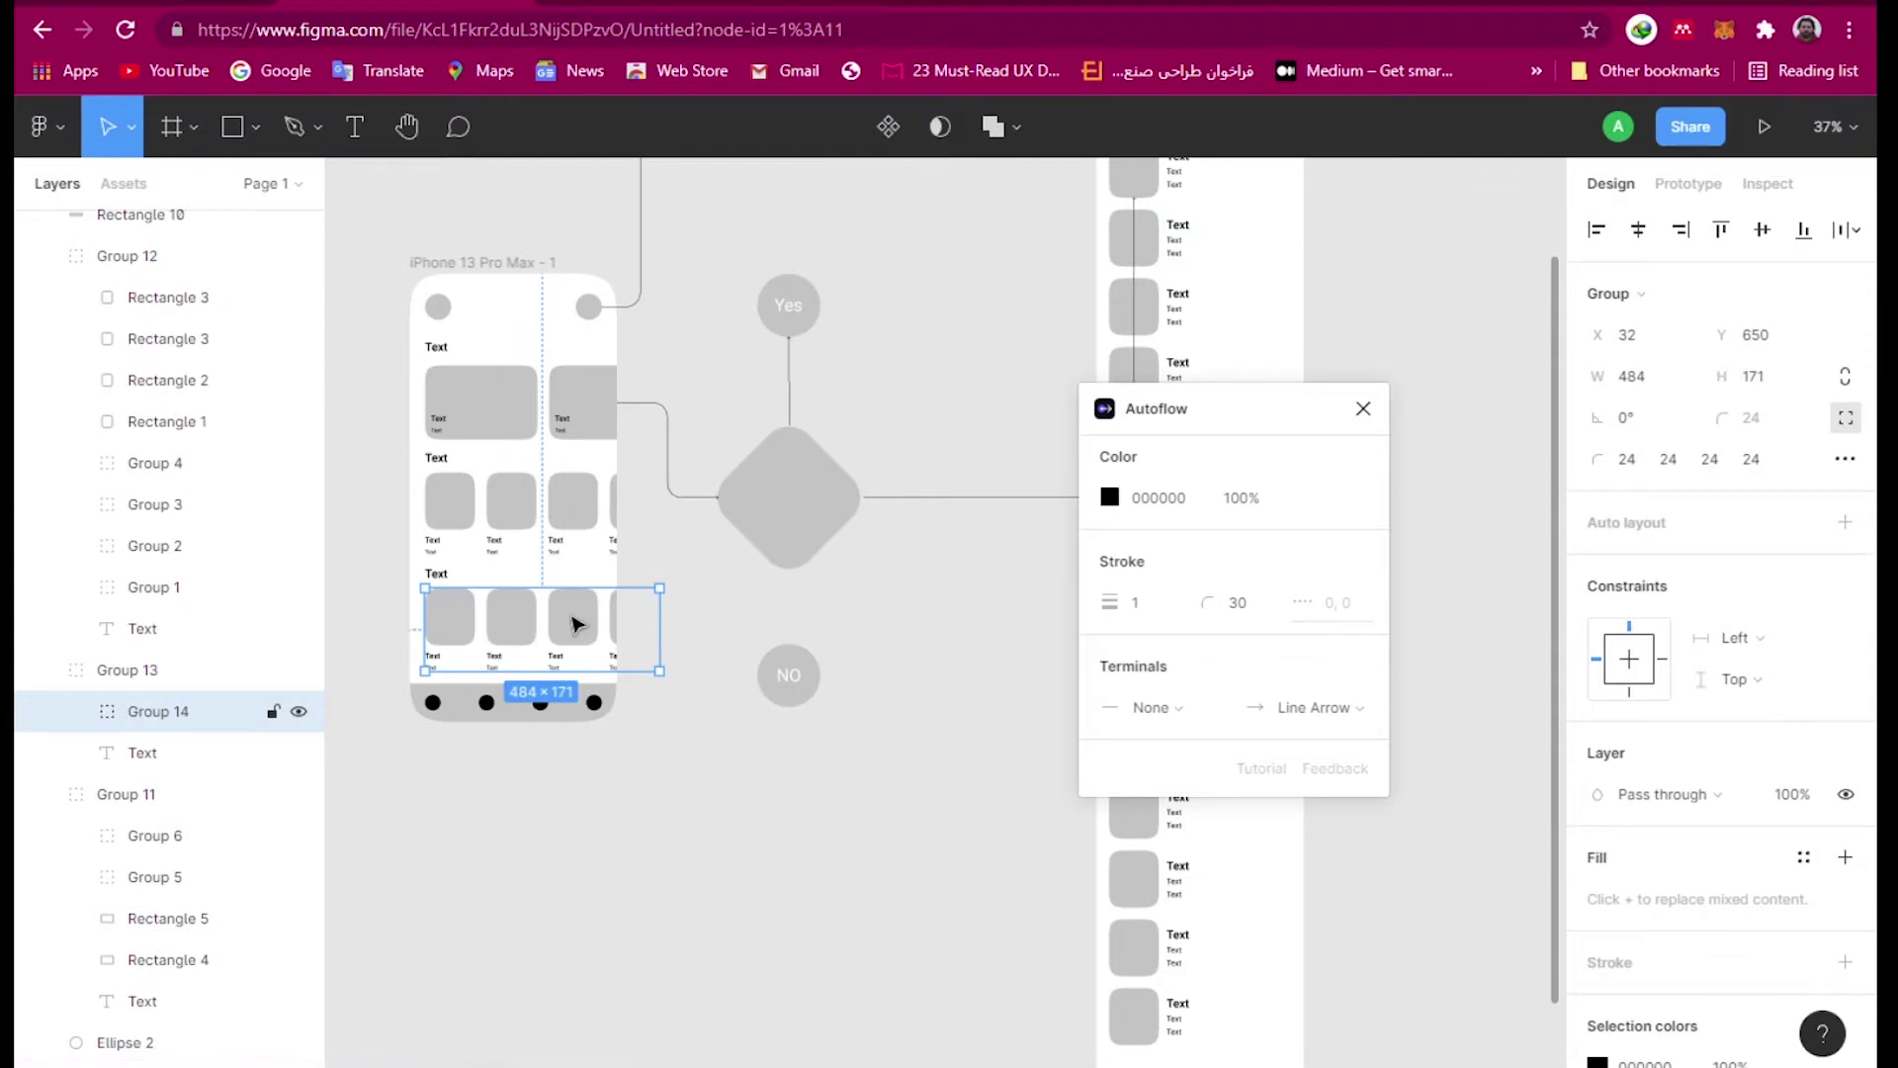
click(573, 625)
- Connect the diamond to the NO circle with an Autoflow arrow
click(803, 529)
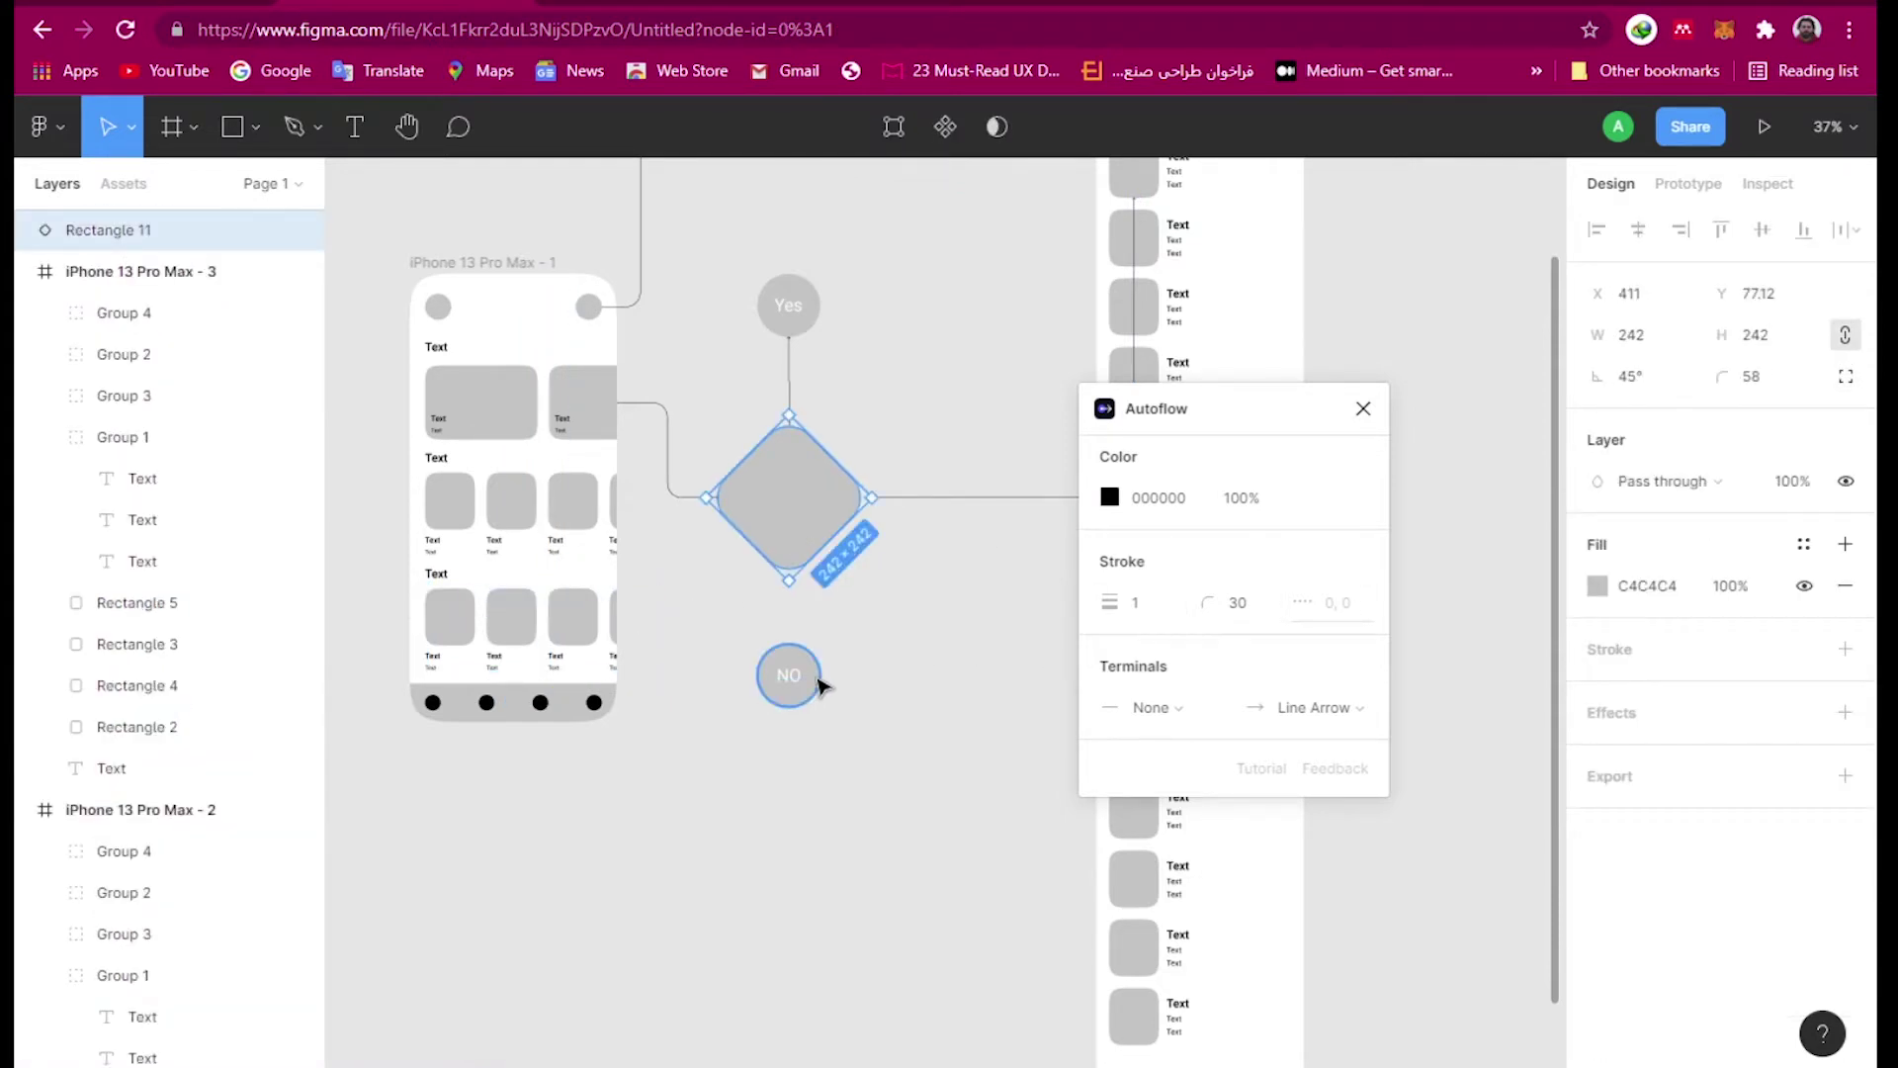
shift+click(811, 683)
click(865, 676)
- Extend the upper end of the diamond-to-NO arrow up to the diamond's lower tip, making it about 151 high
click(791, 603)
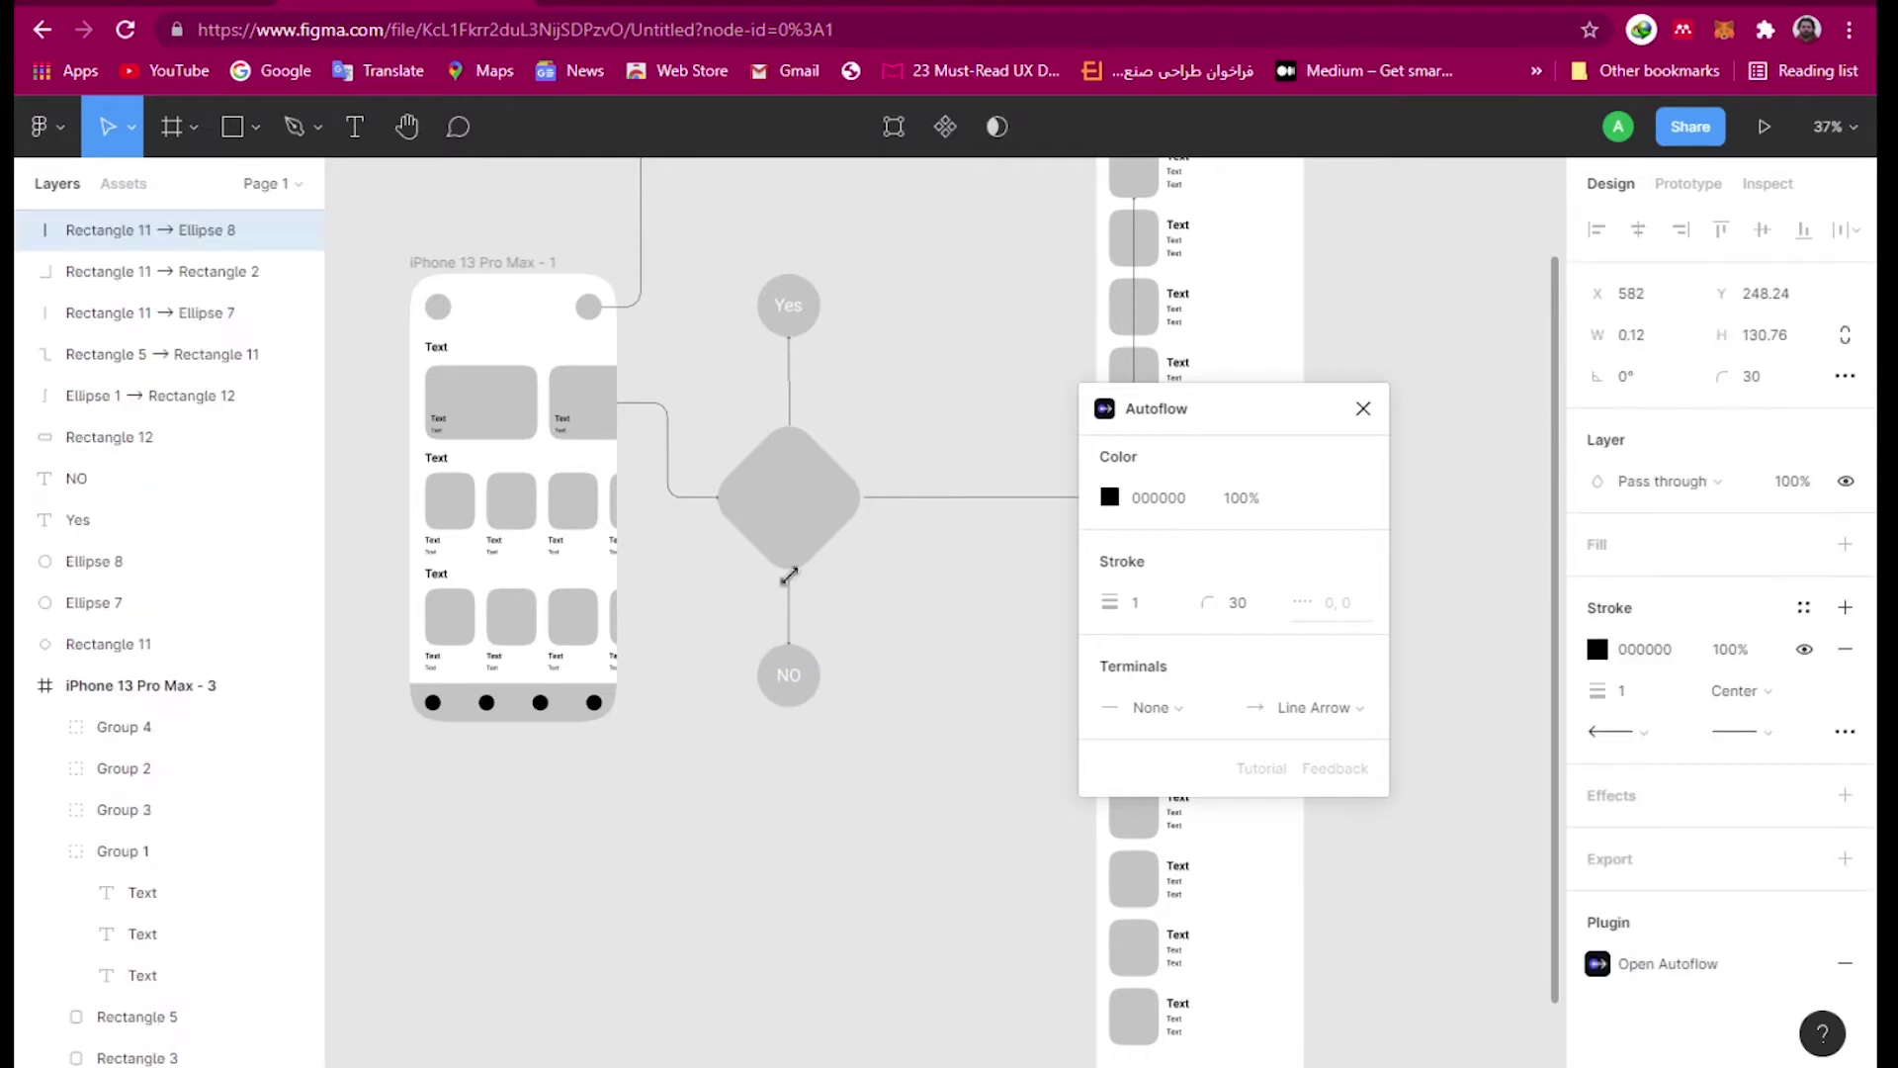
scroll(796, 595, up, 5)
drag(799, 578, 800, 549)
scroll(847, 538, down, 8)
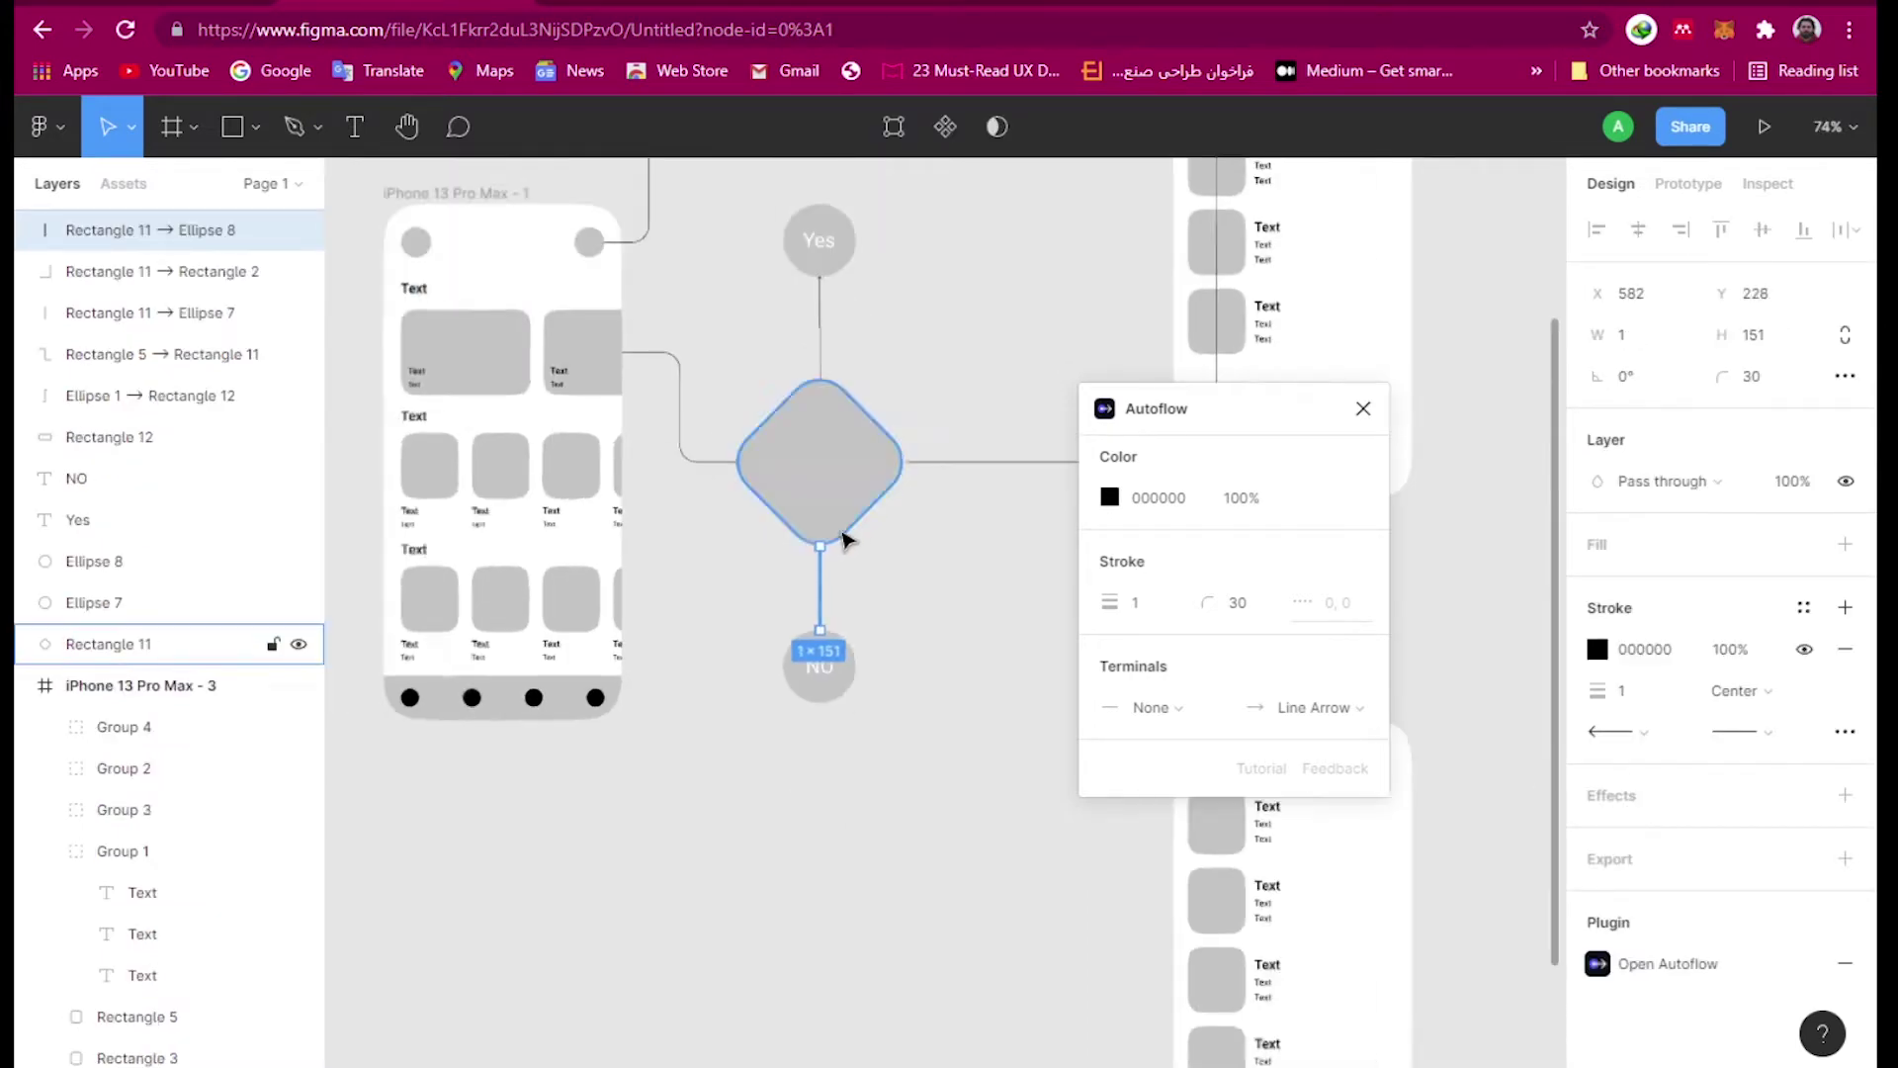
- Connect the NO circle to the iPhone 13 Pro Max - 3 frame with an Autoflow arrow
scroll(810, 781, down, 1)
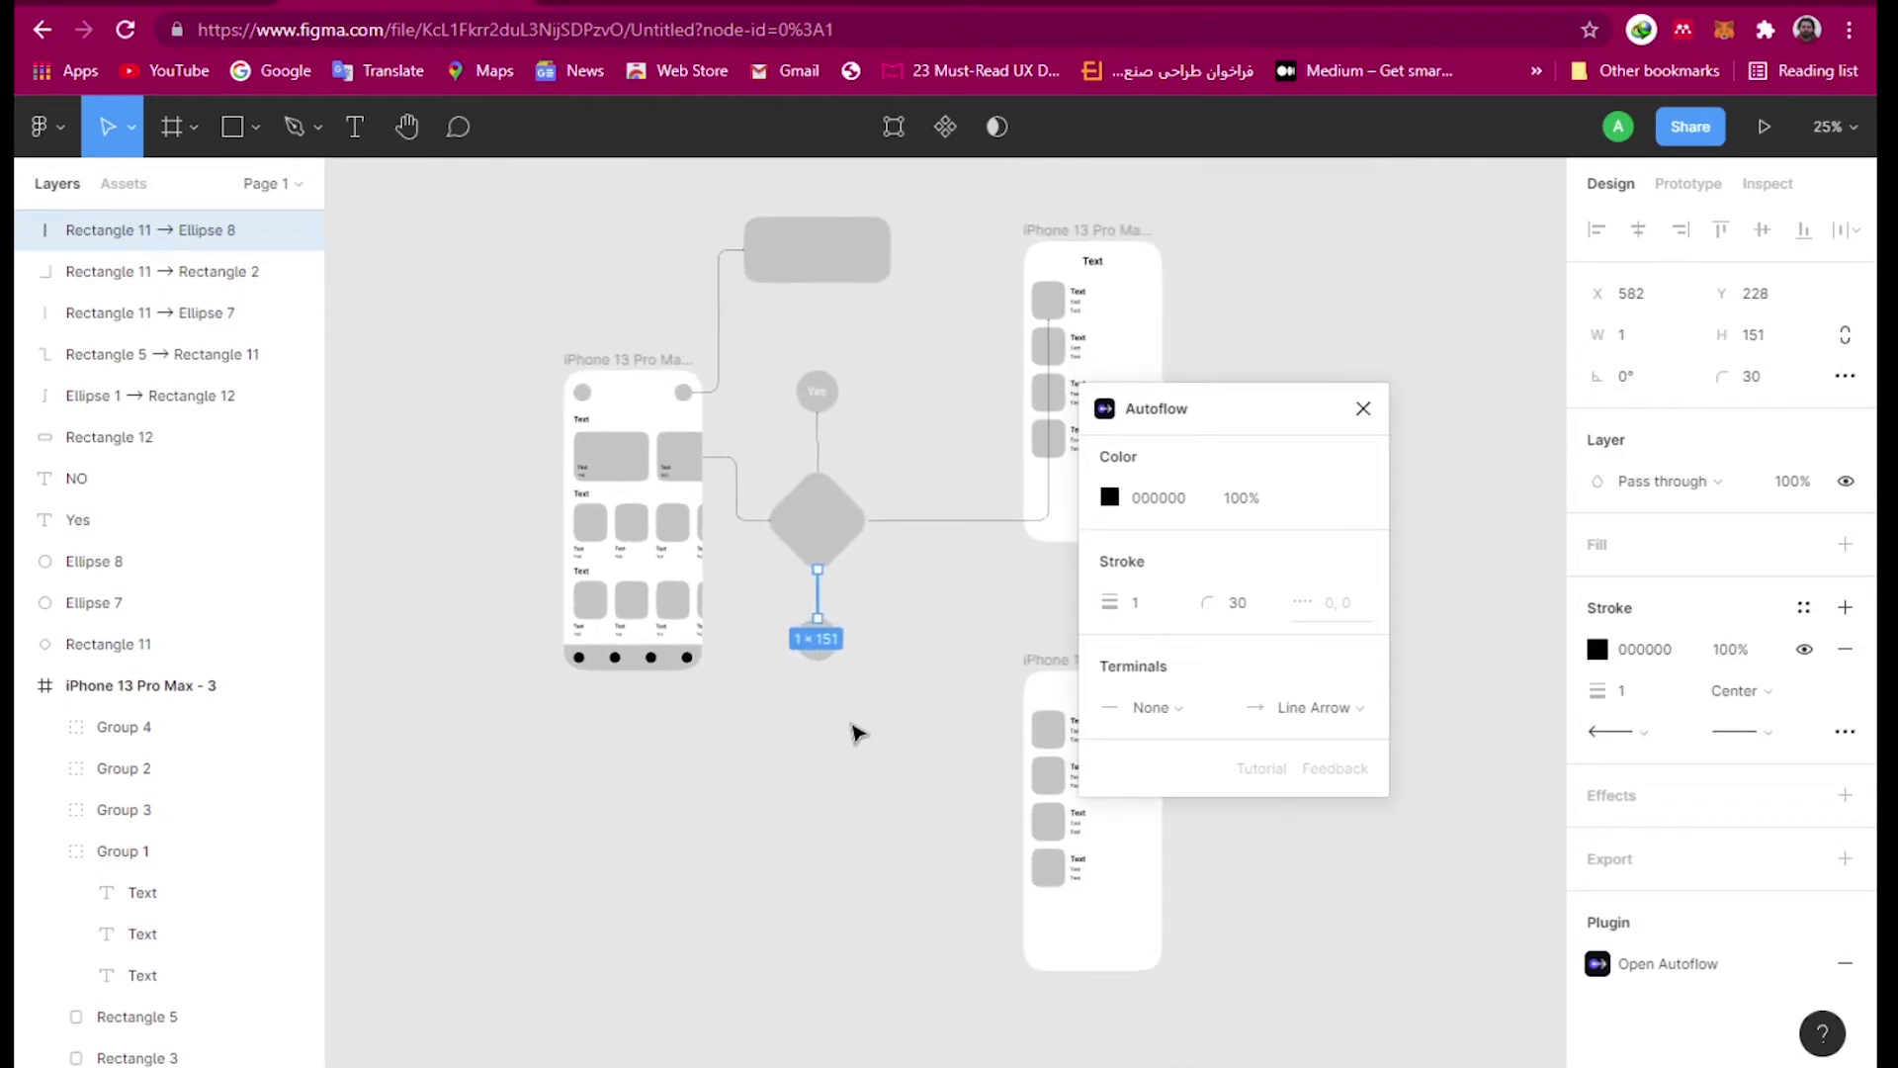
click(851, 697)
click(838, 641)
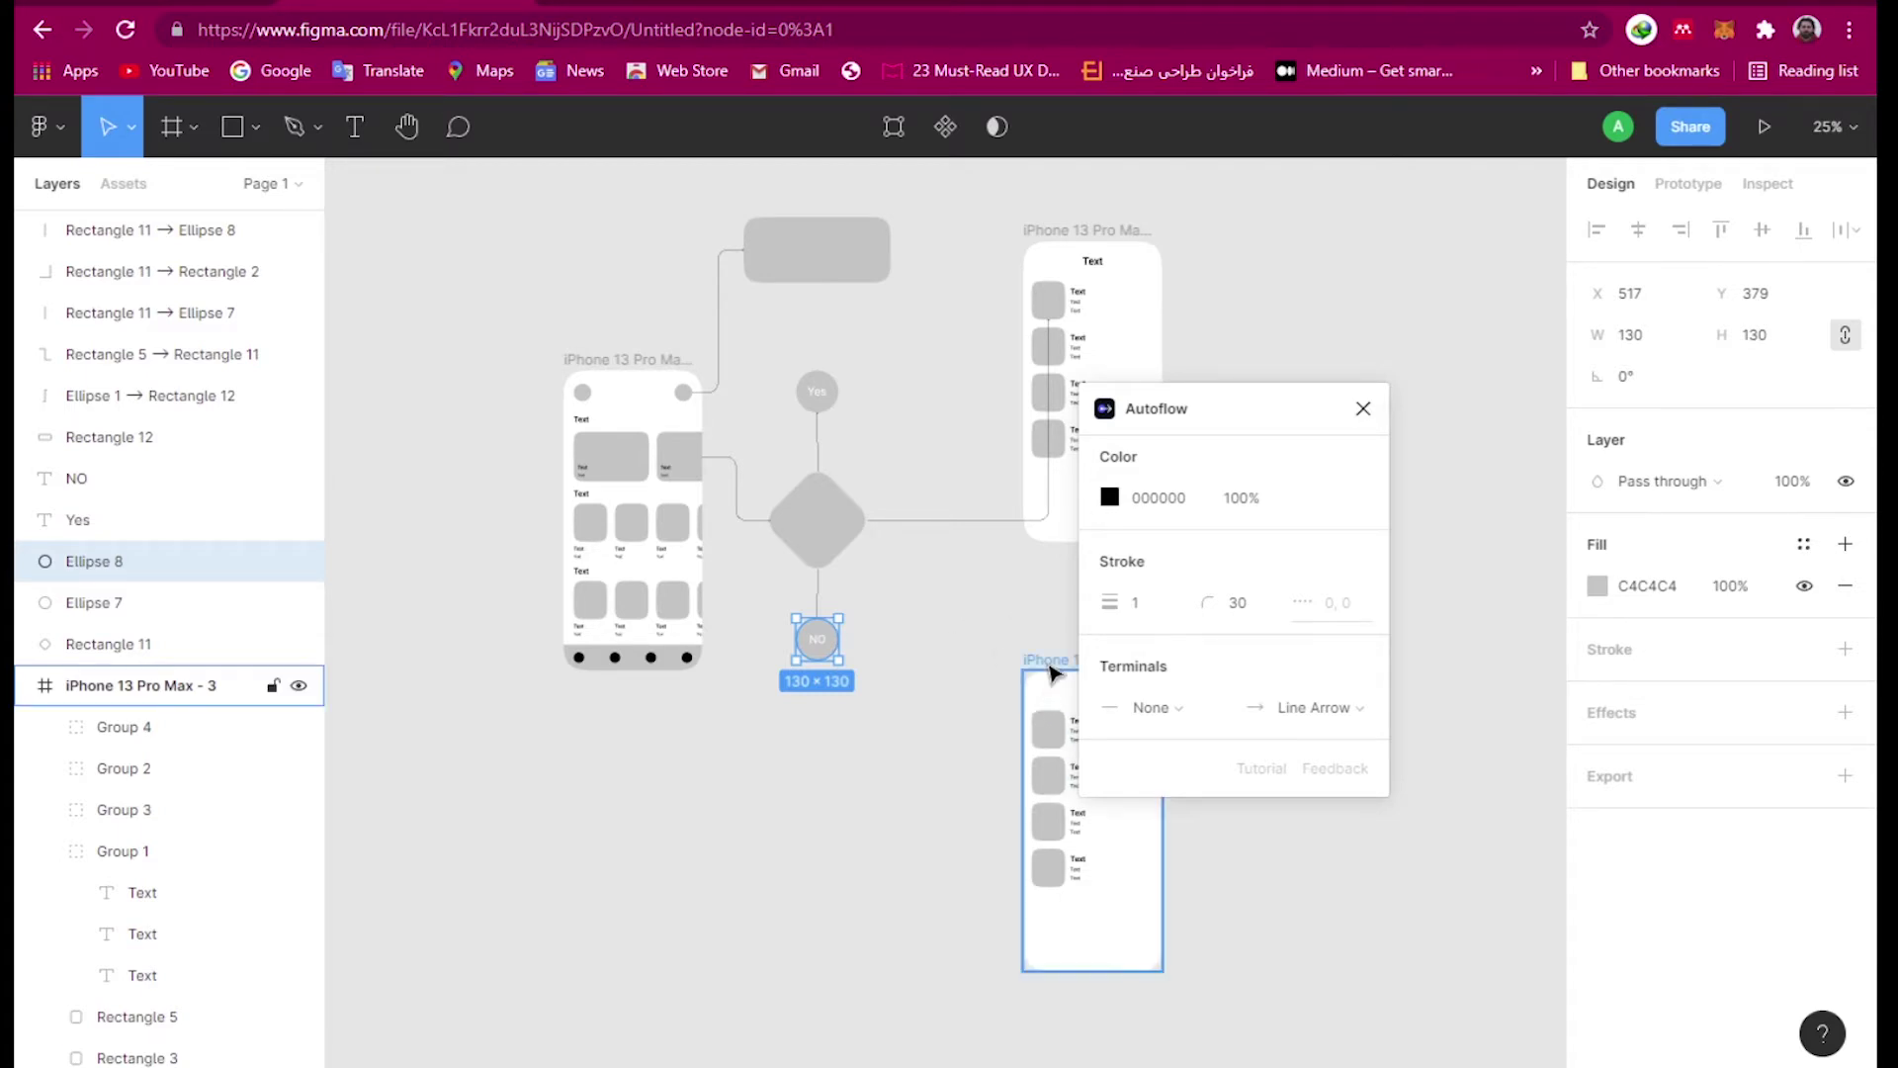
key(Escape)
scroll(652, 445, down, 3)
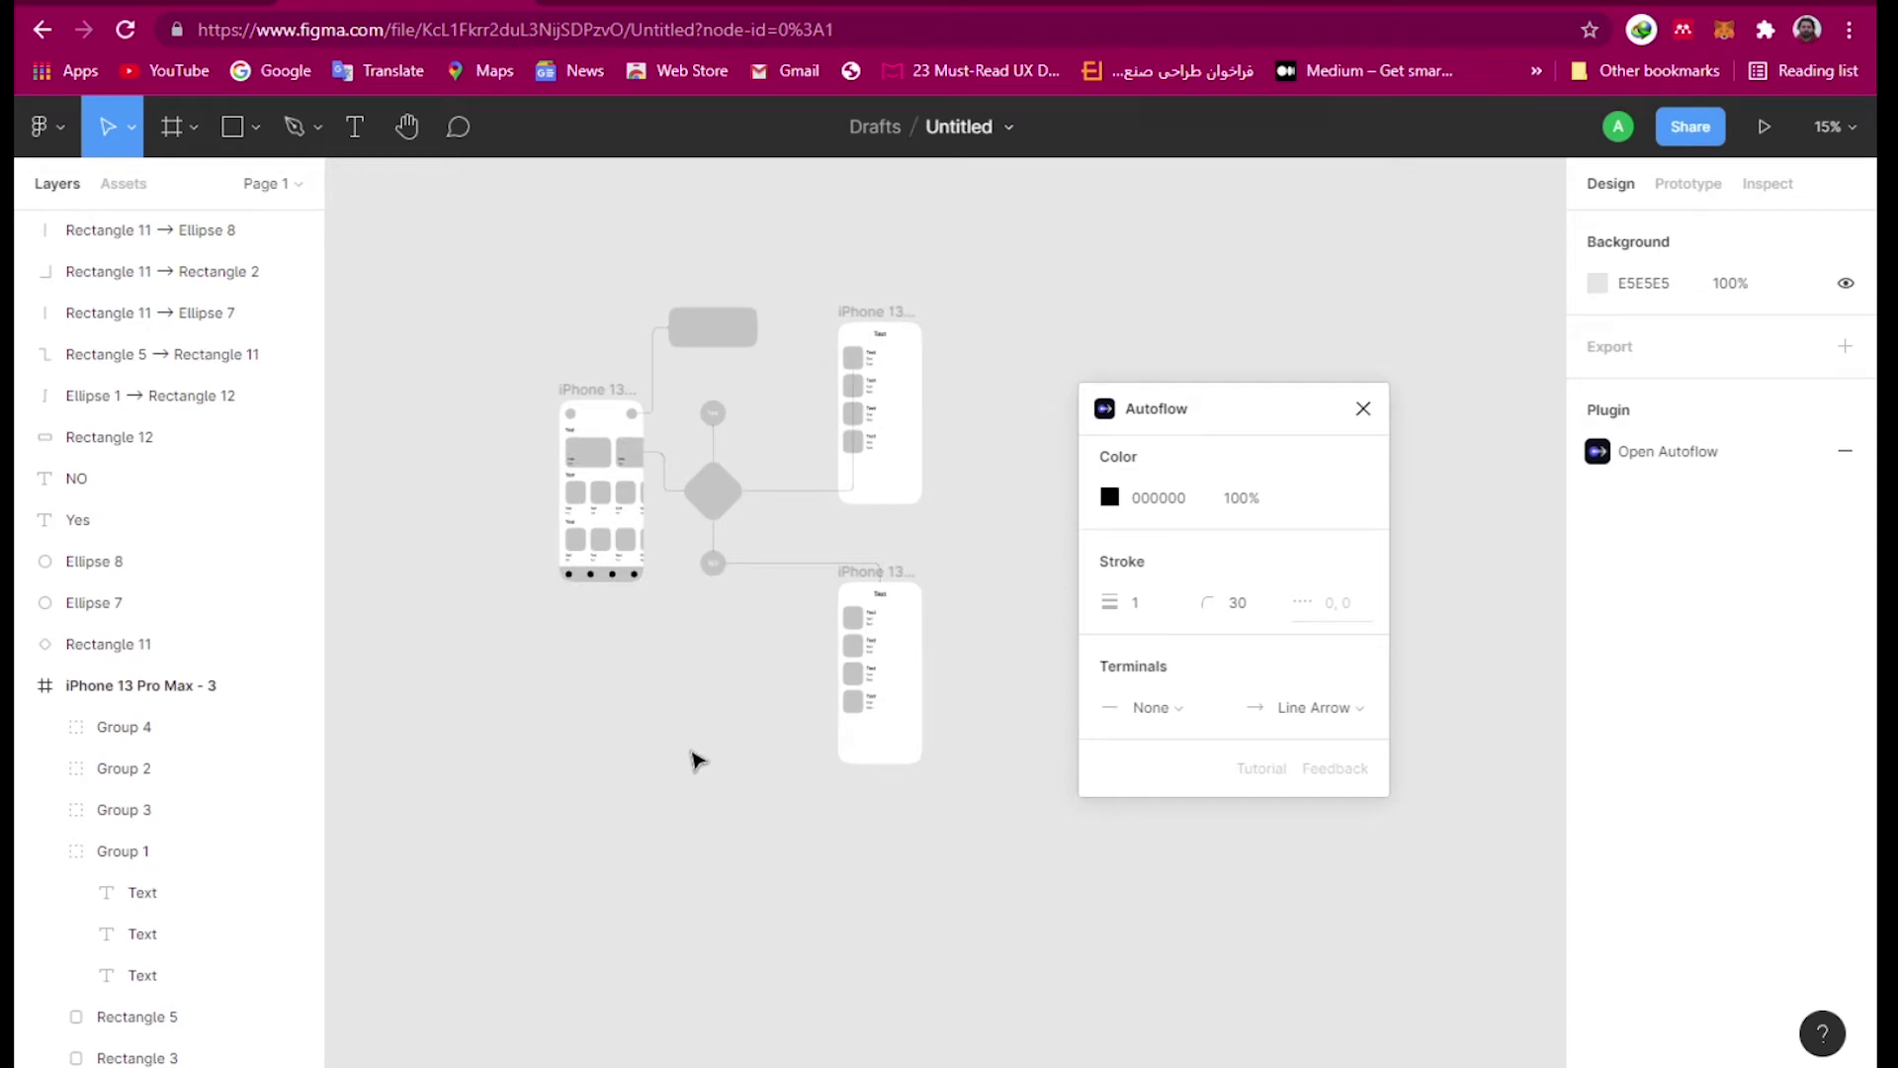
- Draw a rounded rectangle about 428 × 326 with corner radius 78 below the first iPhone frame
scroll(636, 699, up, 2)
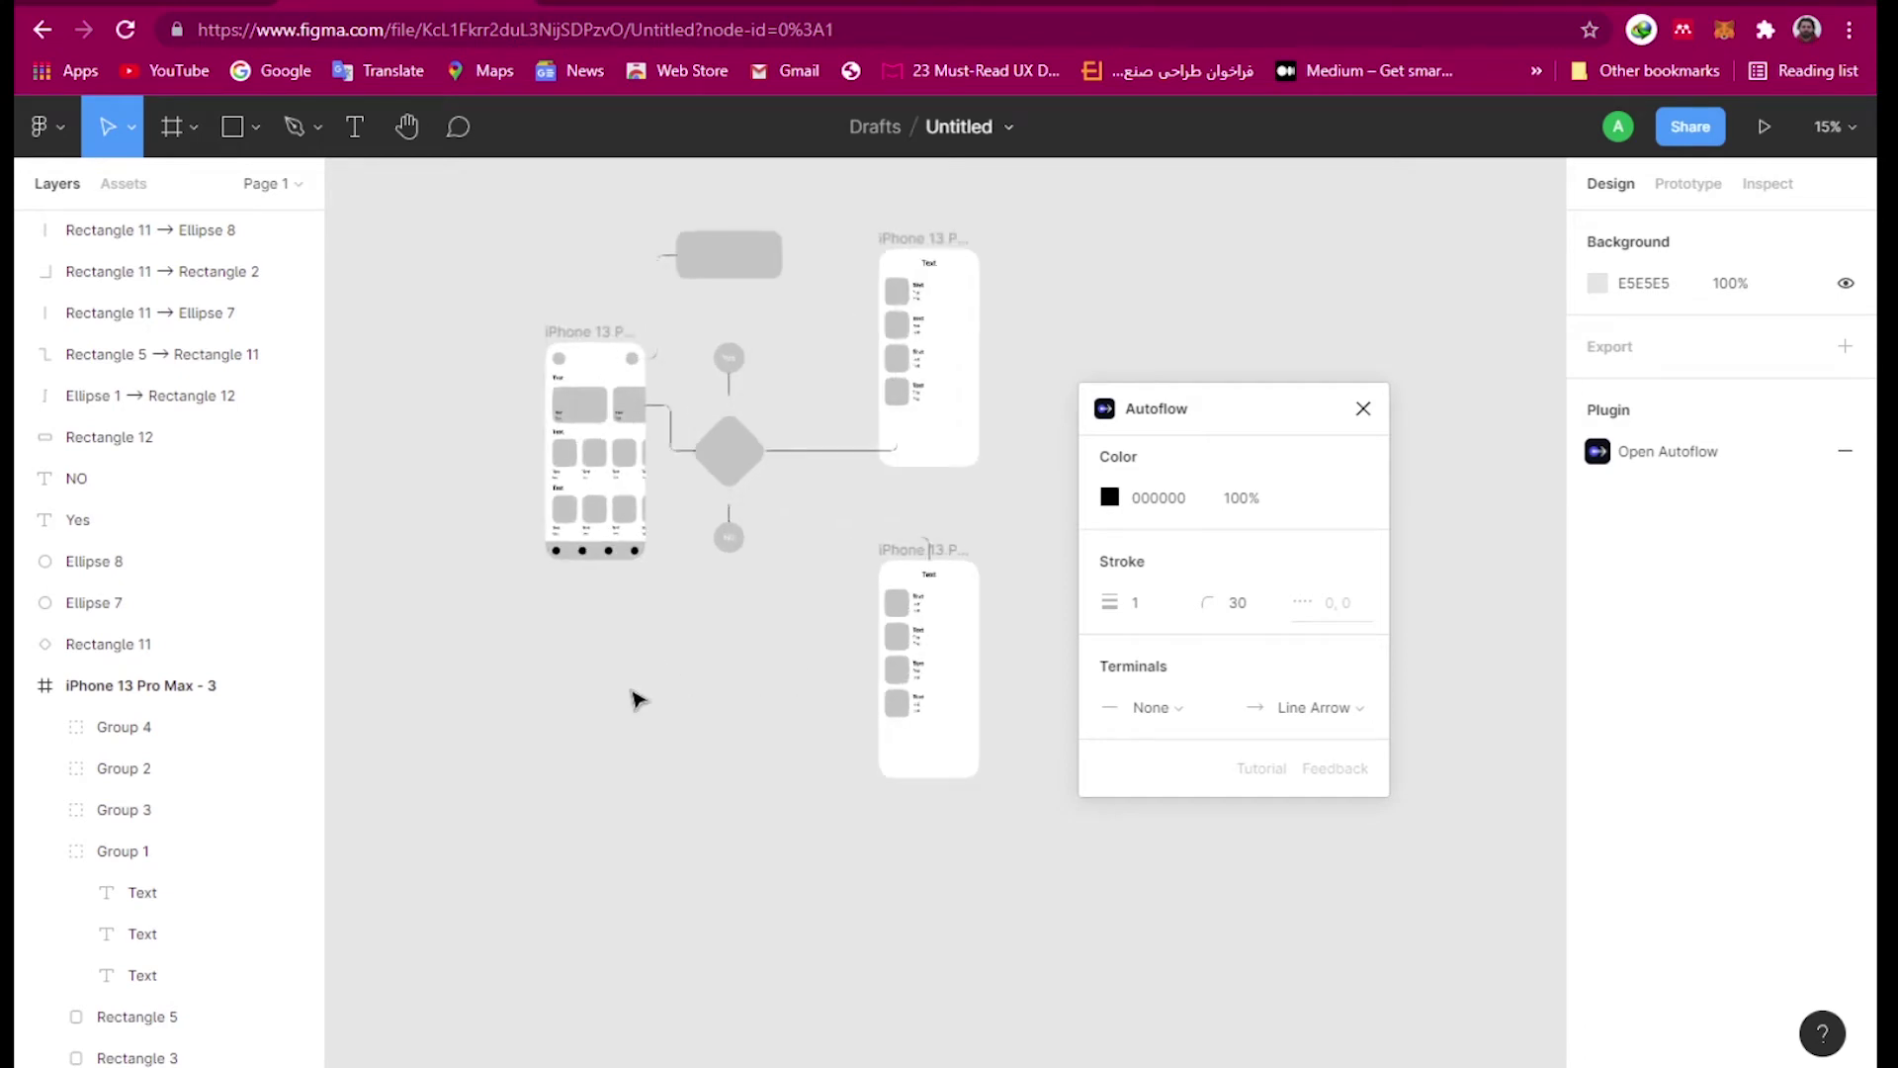
click(260, 128)
click(217, 200)
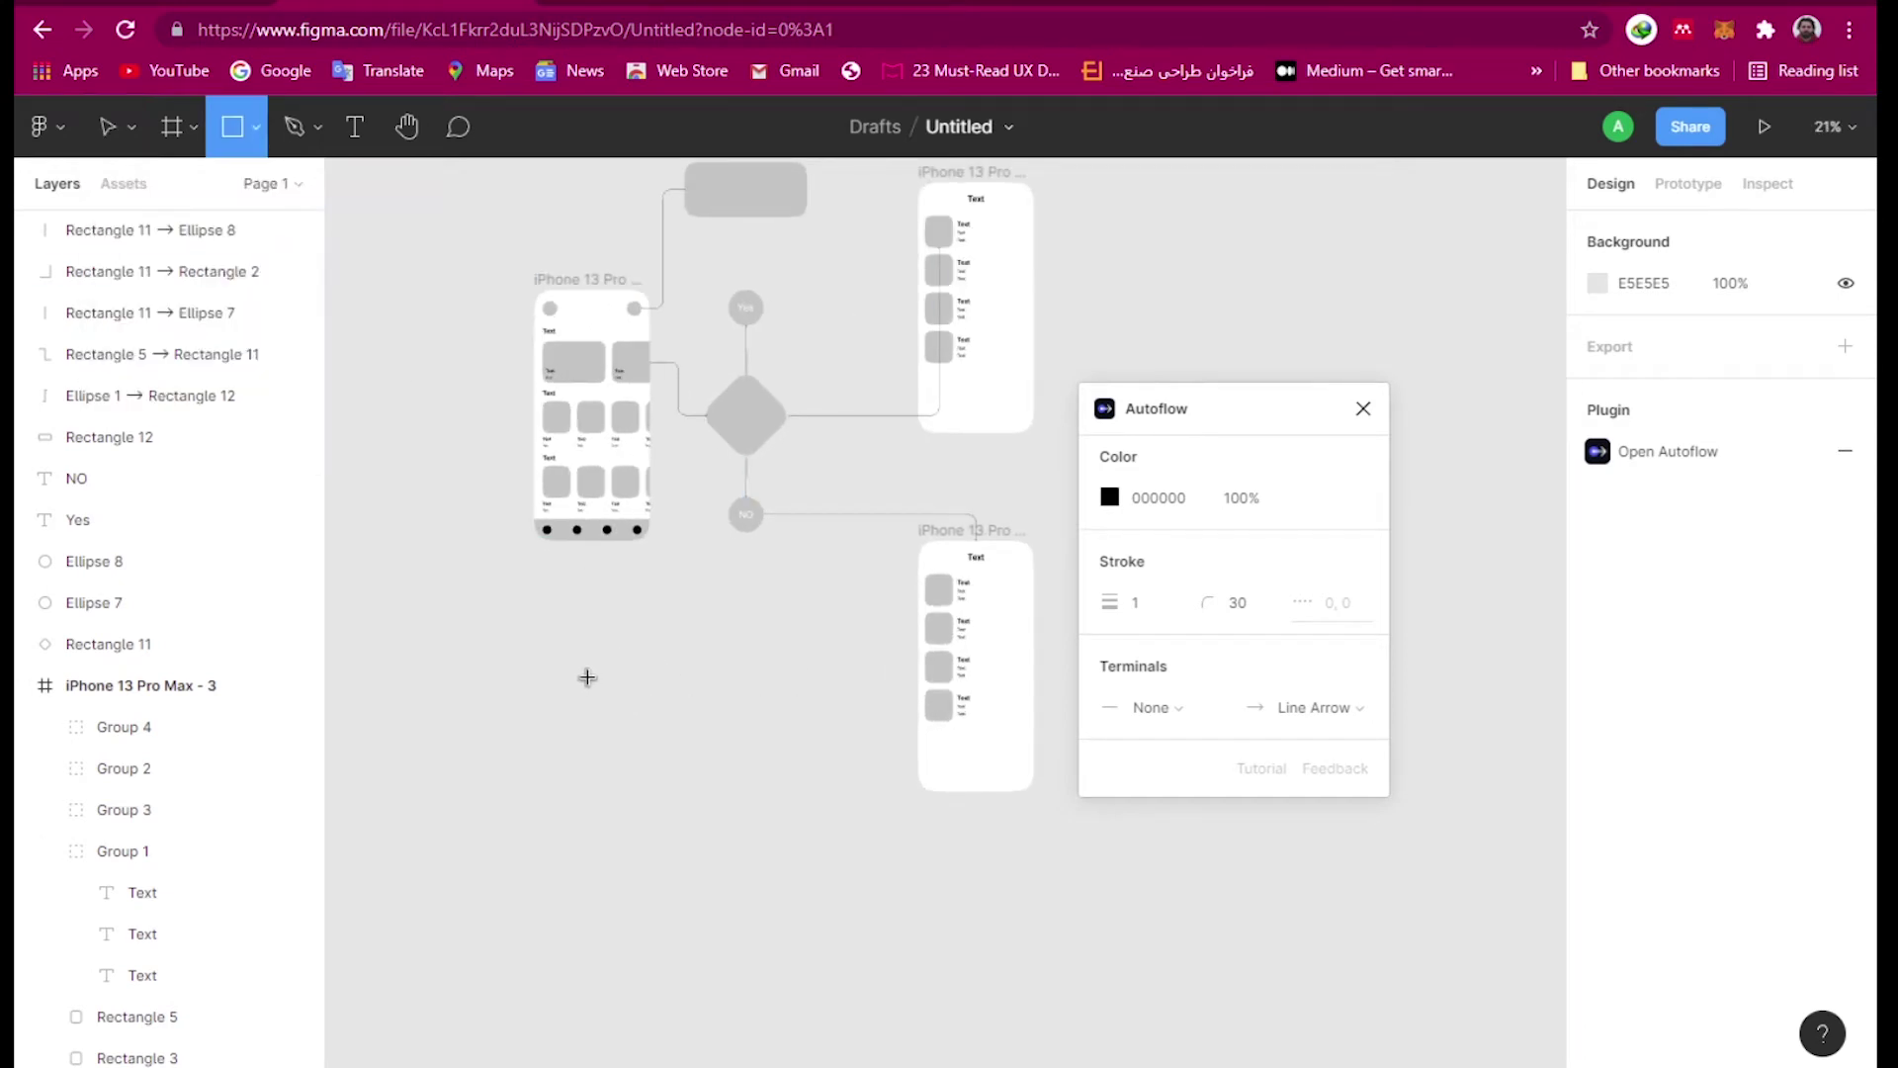
mouse_move(534, 663)
mouse_down()
mouse_move(593, 722)
mouse_move(623, 692)
mouse_move(555, 644)
mouse_move(635, 644)
mouse_move(628, 661)
mouse_up()
scroll(569, 644, up, 3)
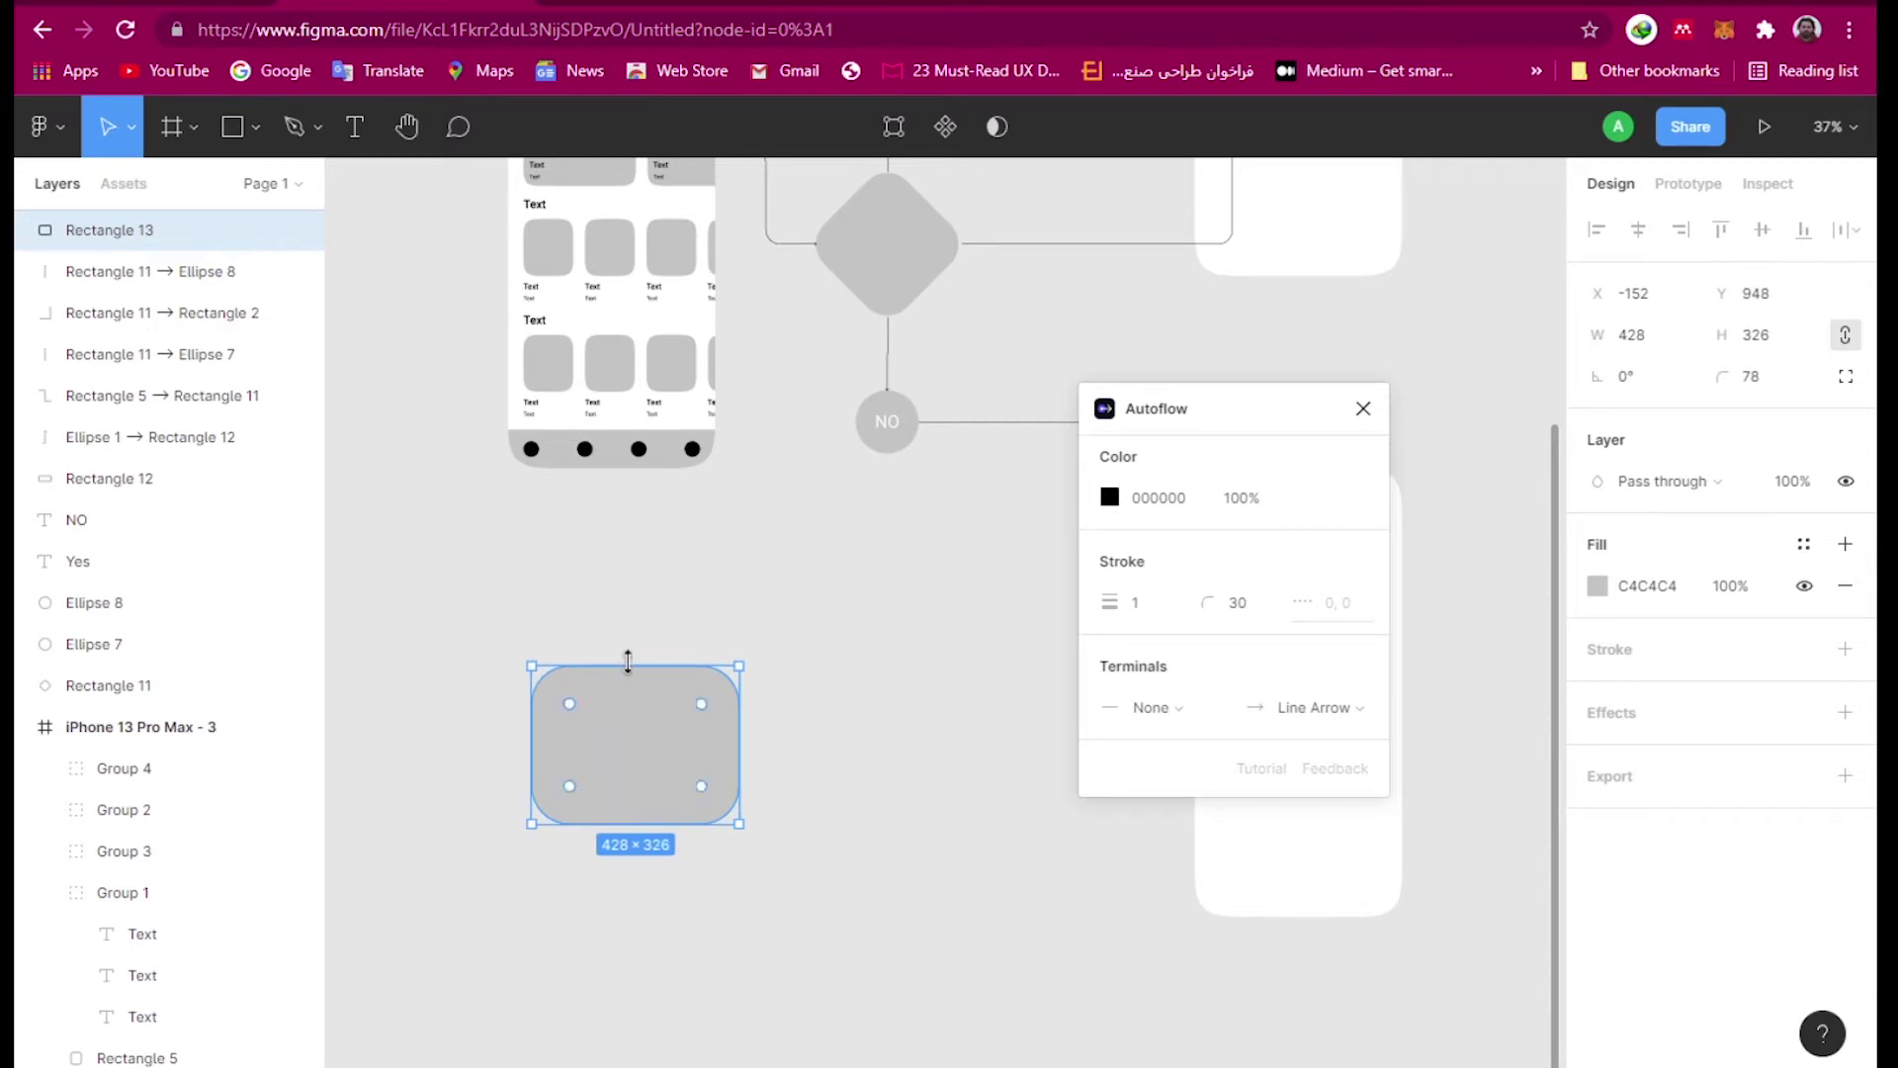
- Connect the first thumbnail in the first iPhone frame's lowest row to the new rounded rectangle with an Autoflow arrow
scroll(791, 543, down, 2)
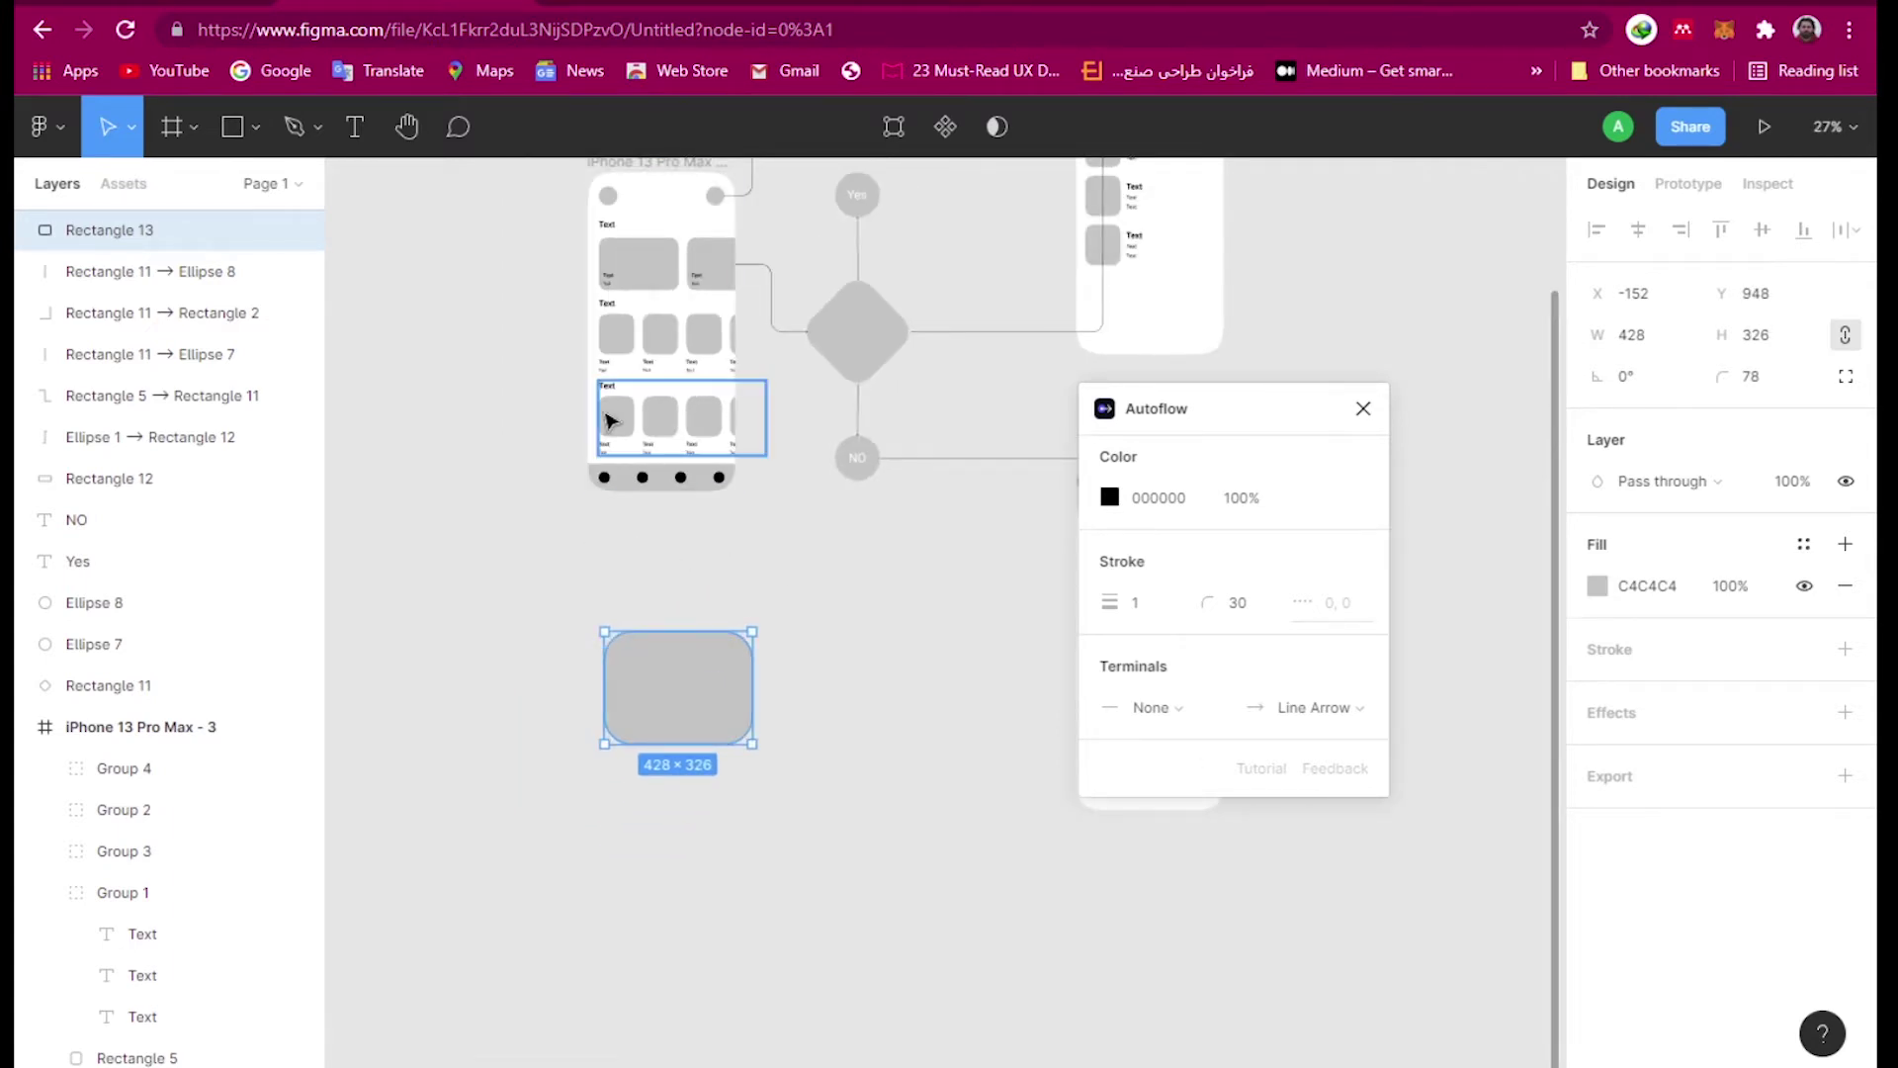
click(613, 422)
click(621, 422)
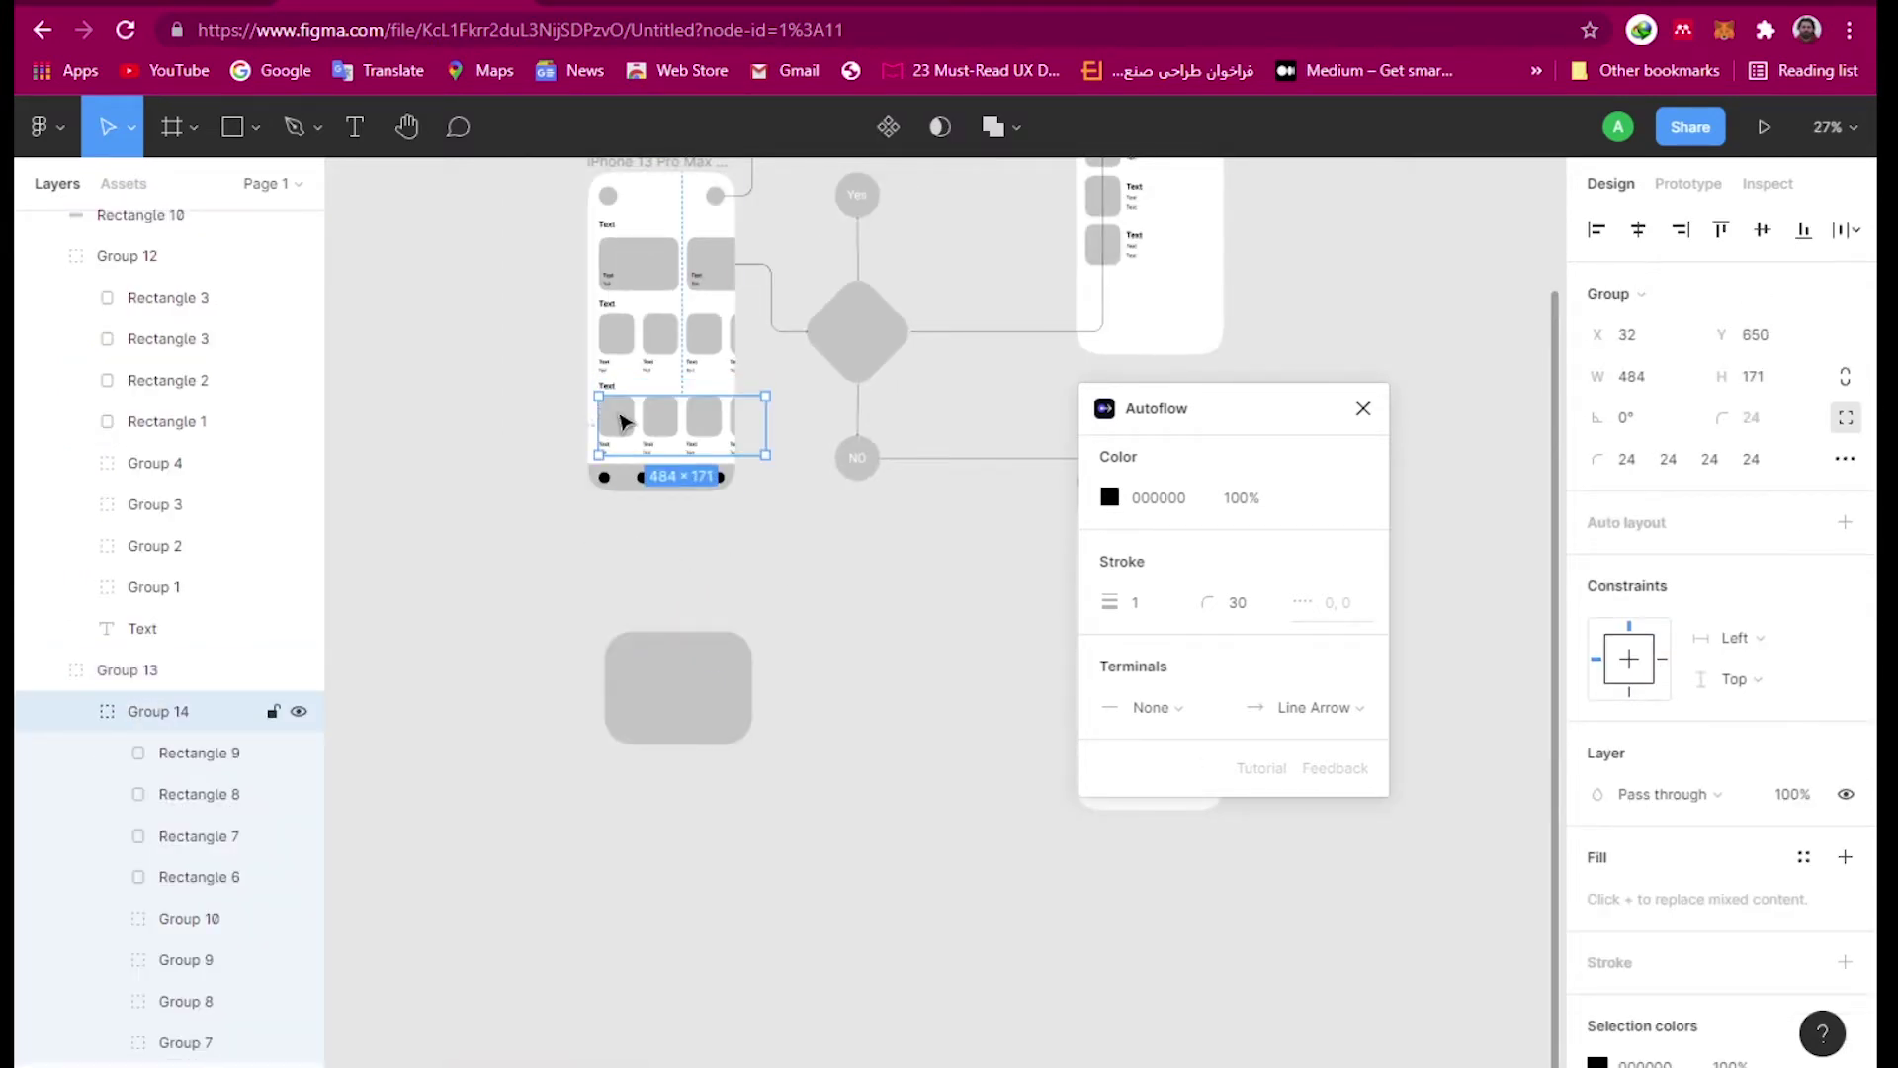
click(620, 422)
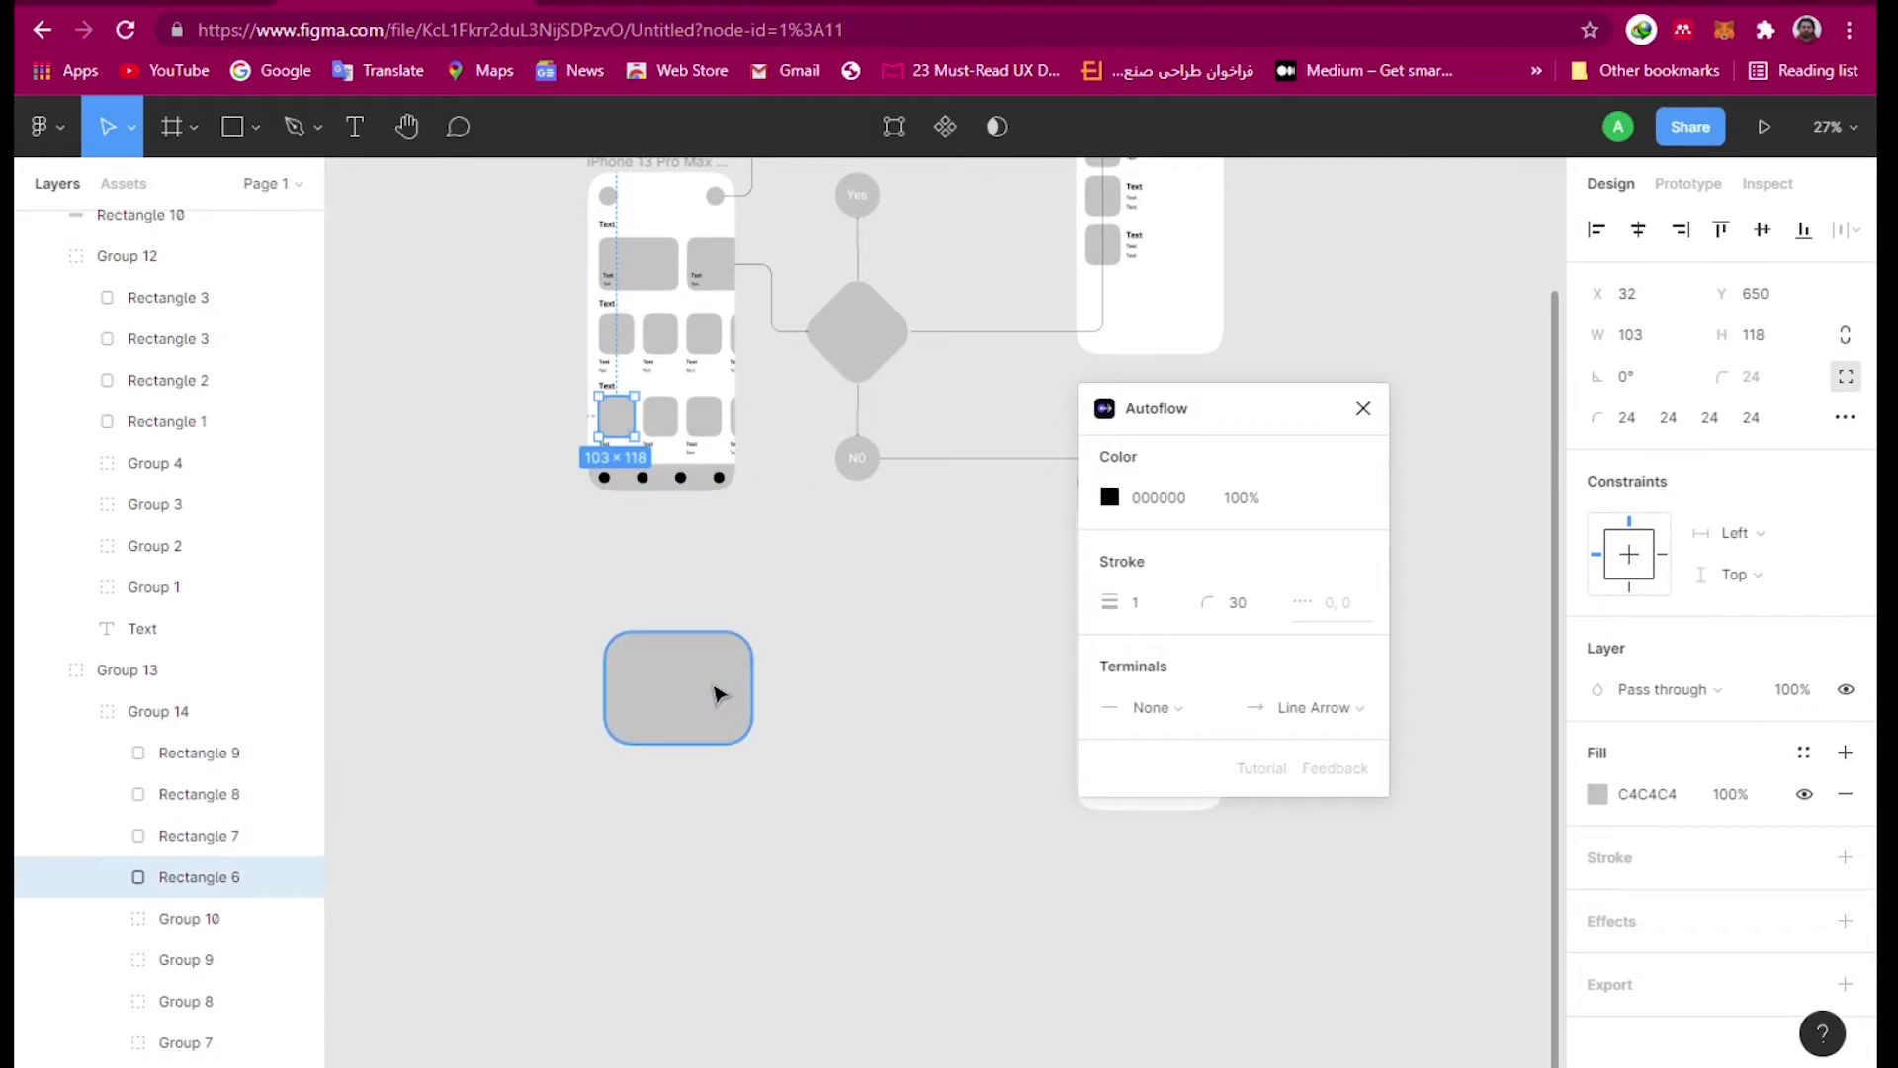
shift+click(719, 695)
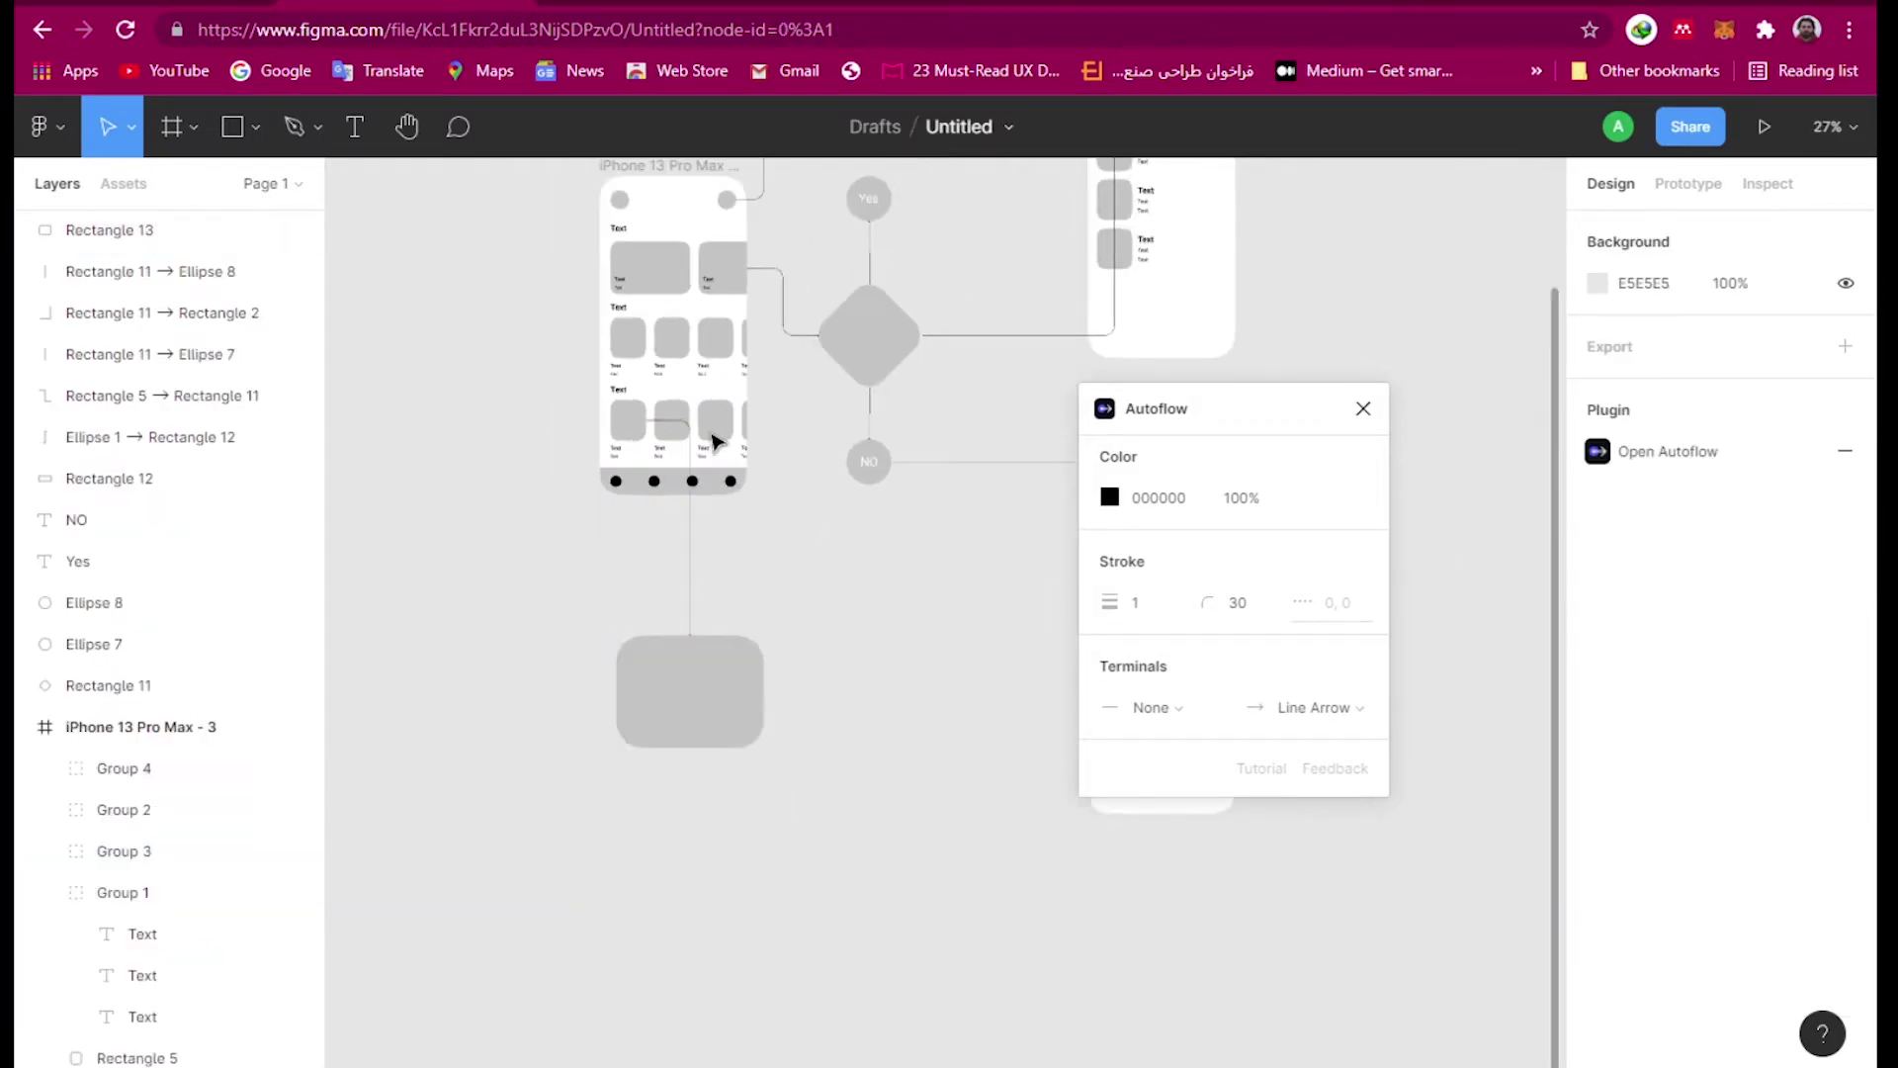
- Resize the rounded rectangle below the first iPhone frame to about 496 × 283, and close the Autoflow plugin
scroll(697, 546, up, 2)
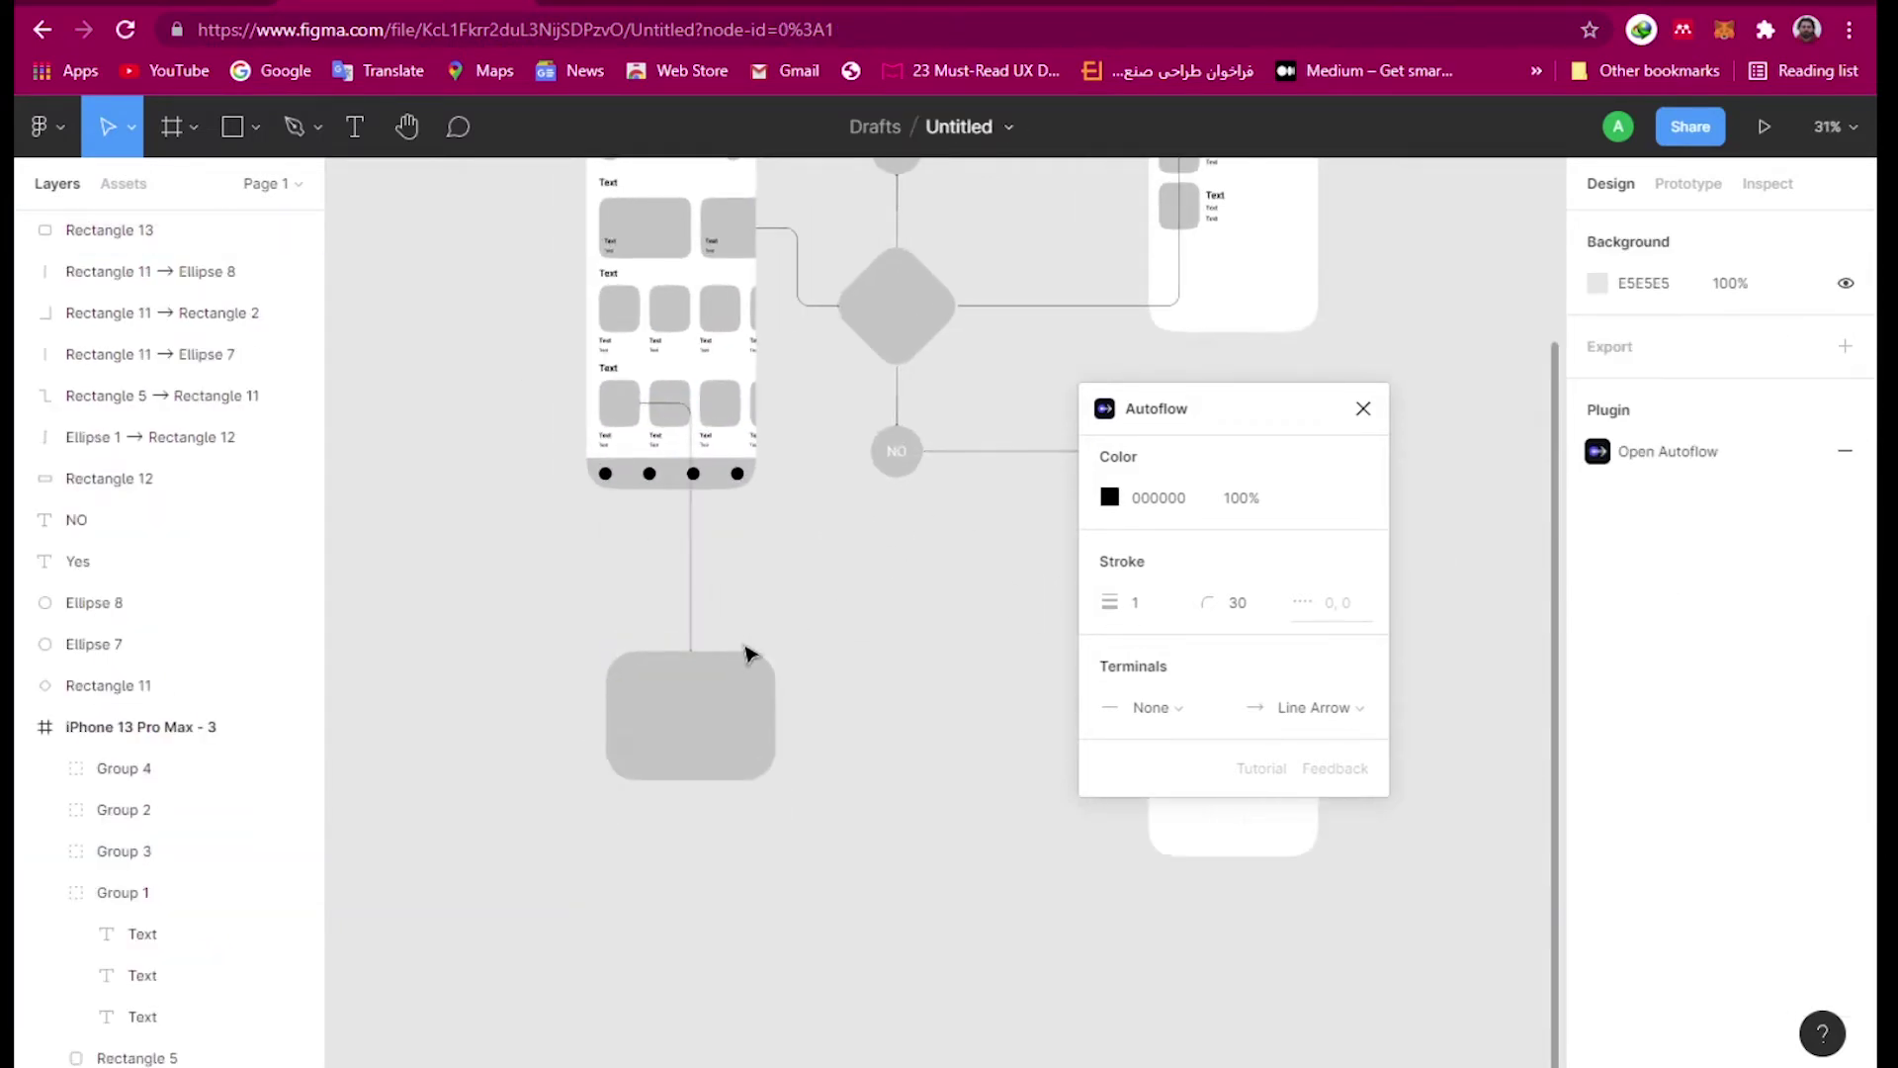
click(748, 655)
mouse_move(780, 713)
mouse_down()
mouse_move(807, 711)
mouse_move(789, 713)
mouse_up()
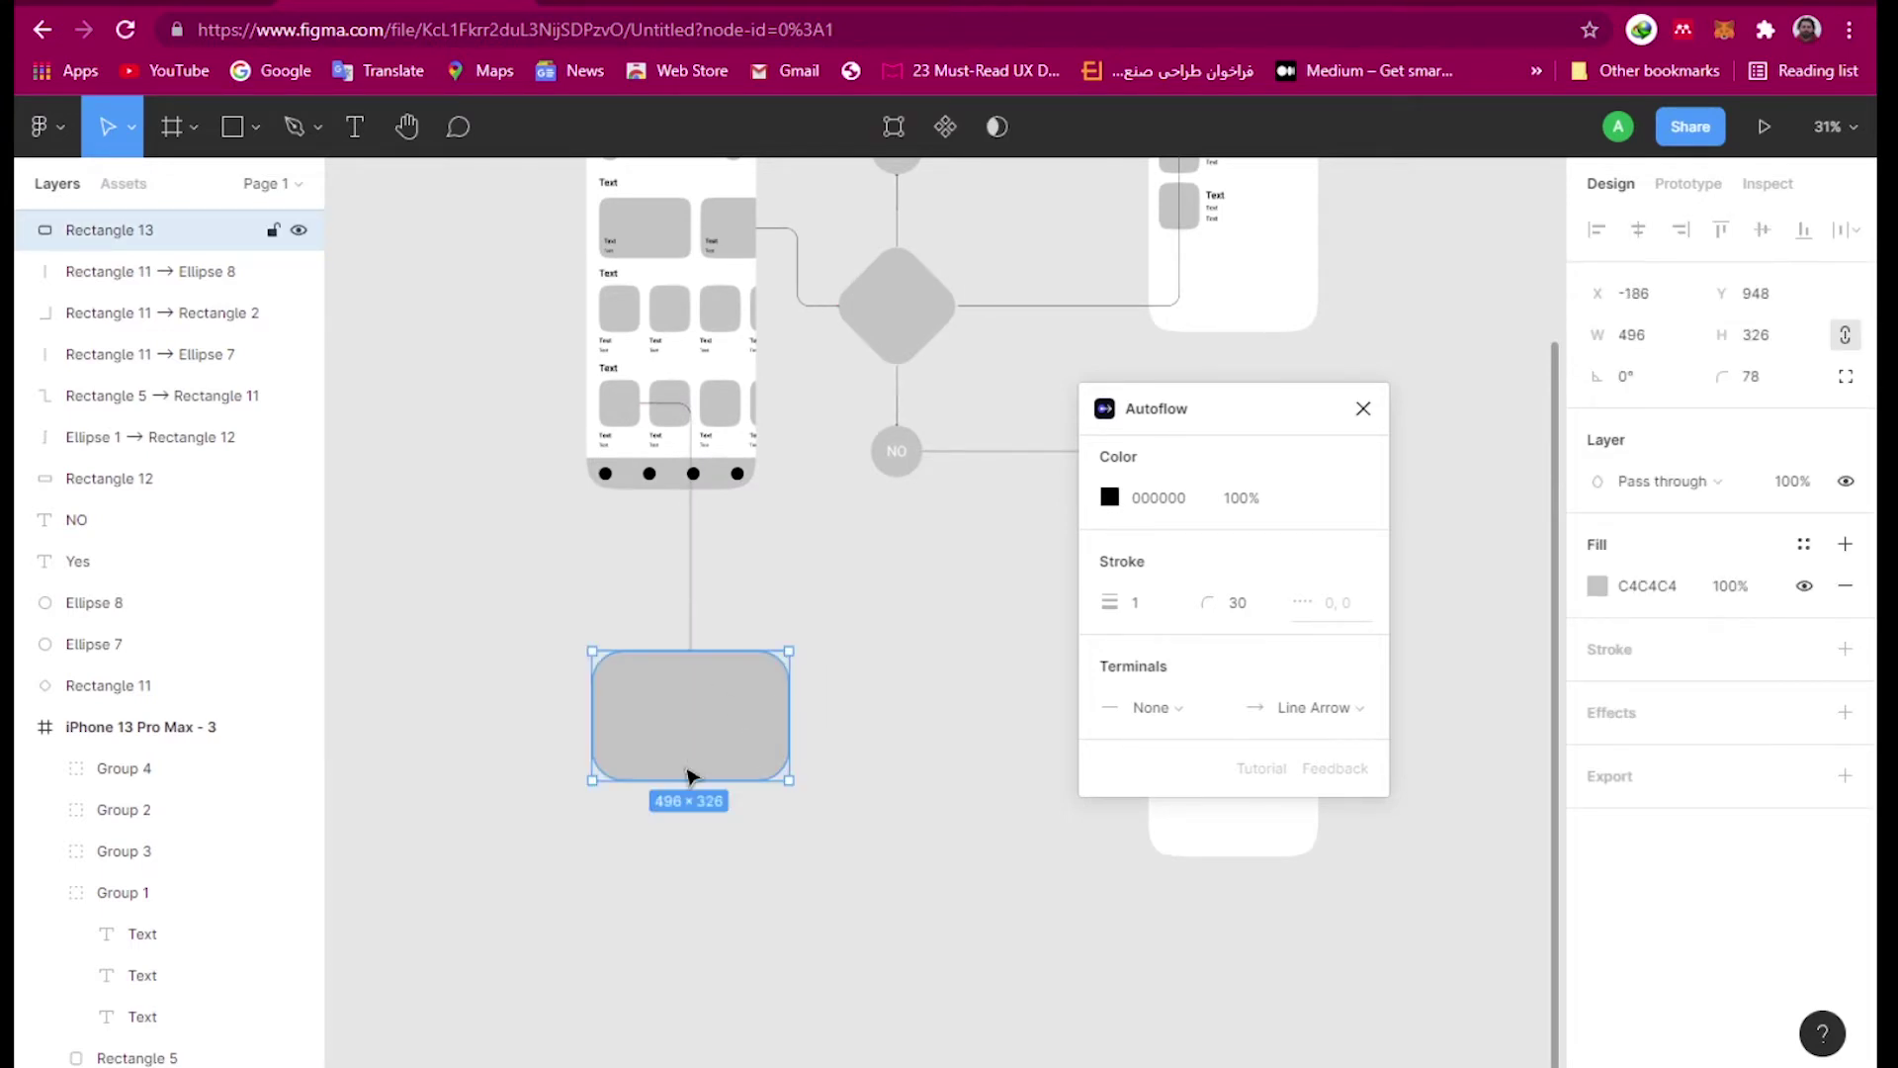
drag(686, 777, 686, 763)
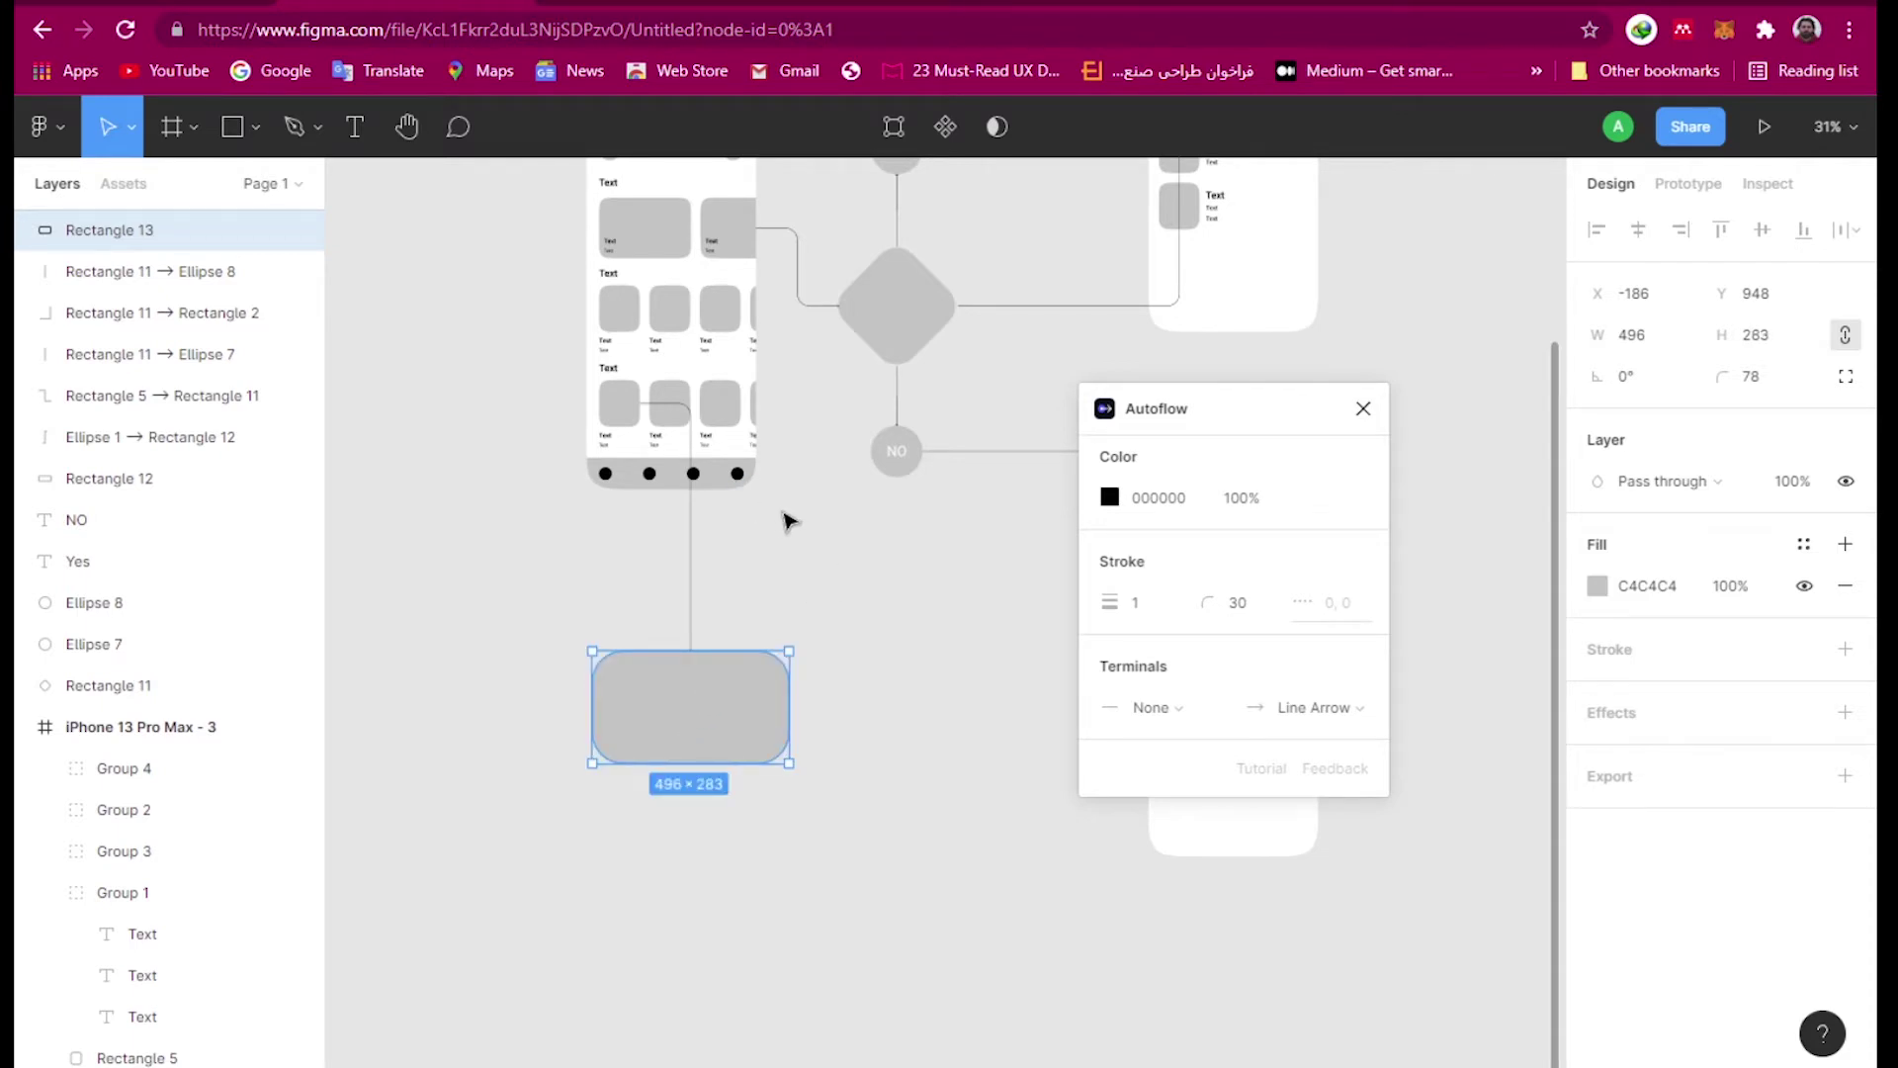
scroll(788, 521, down, 3)
drag(856, 513, 743, 640)
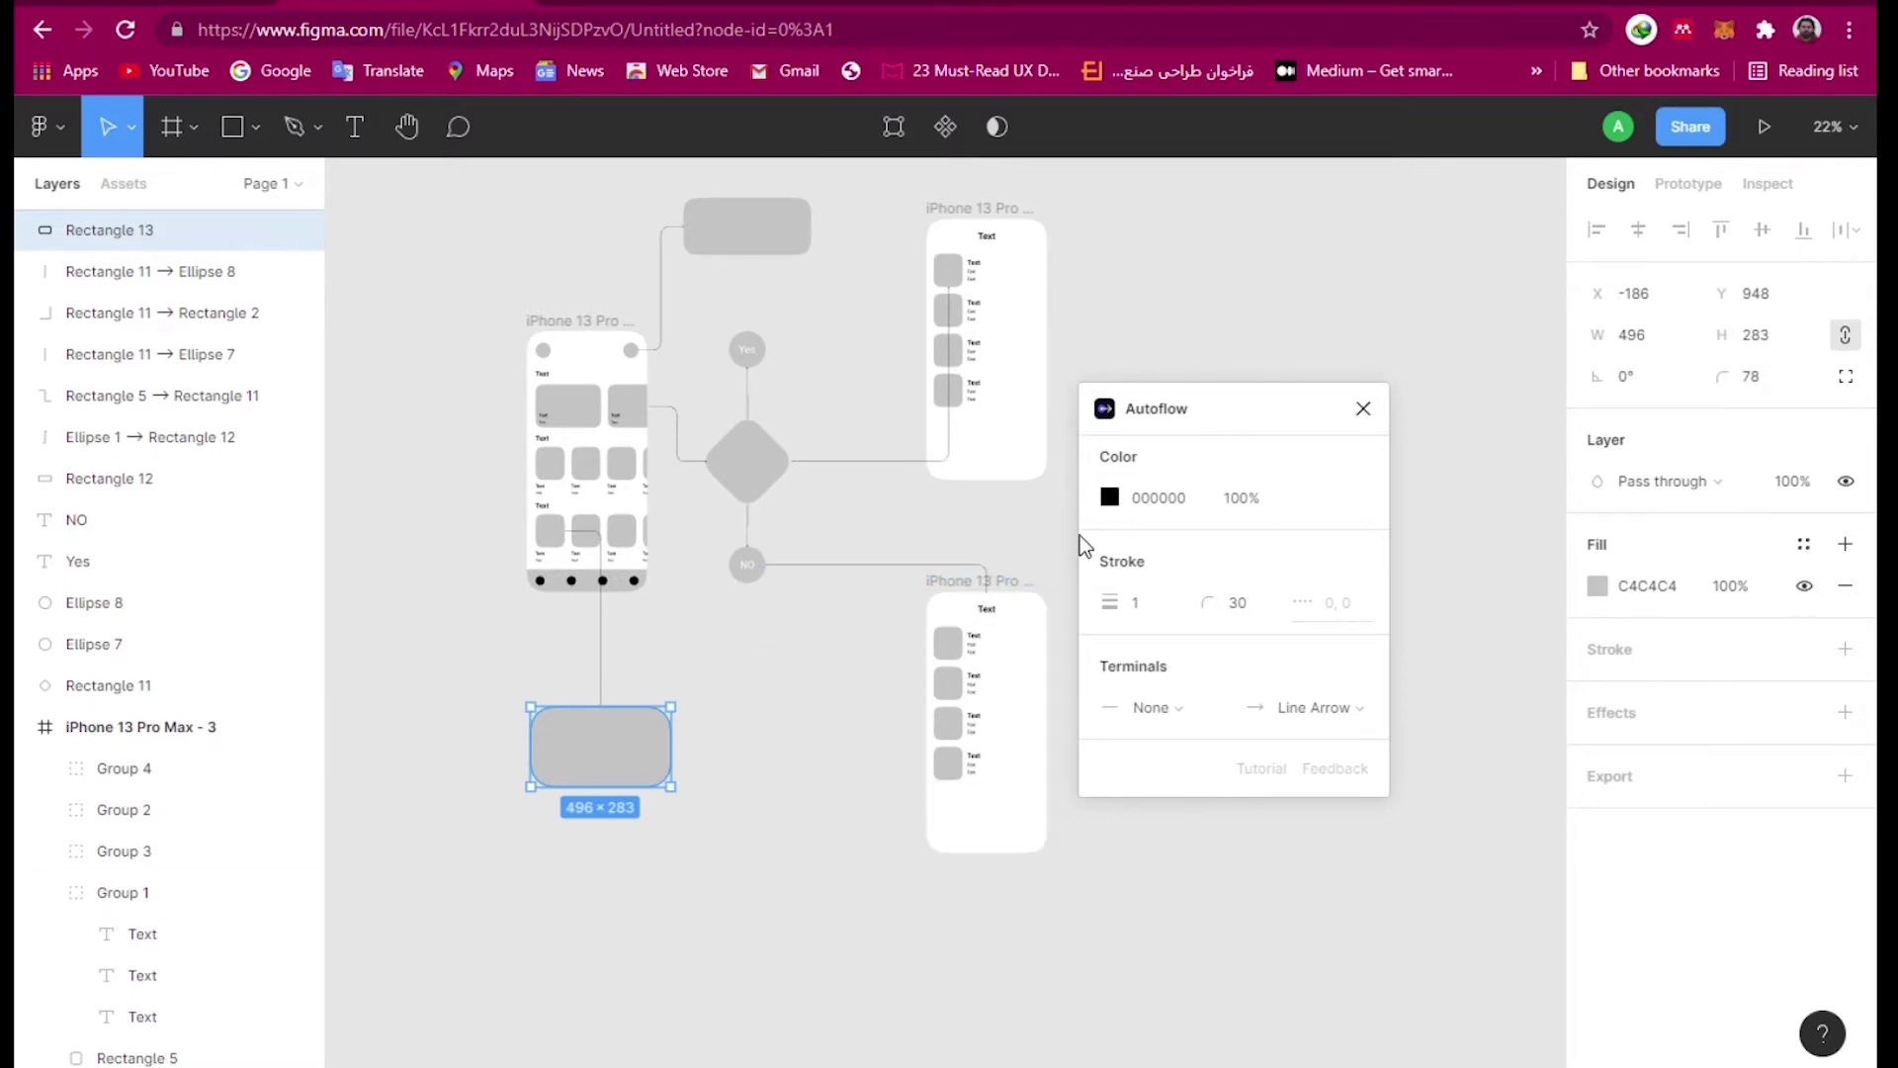
click(1365, 409)
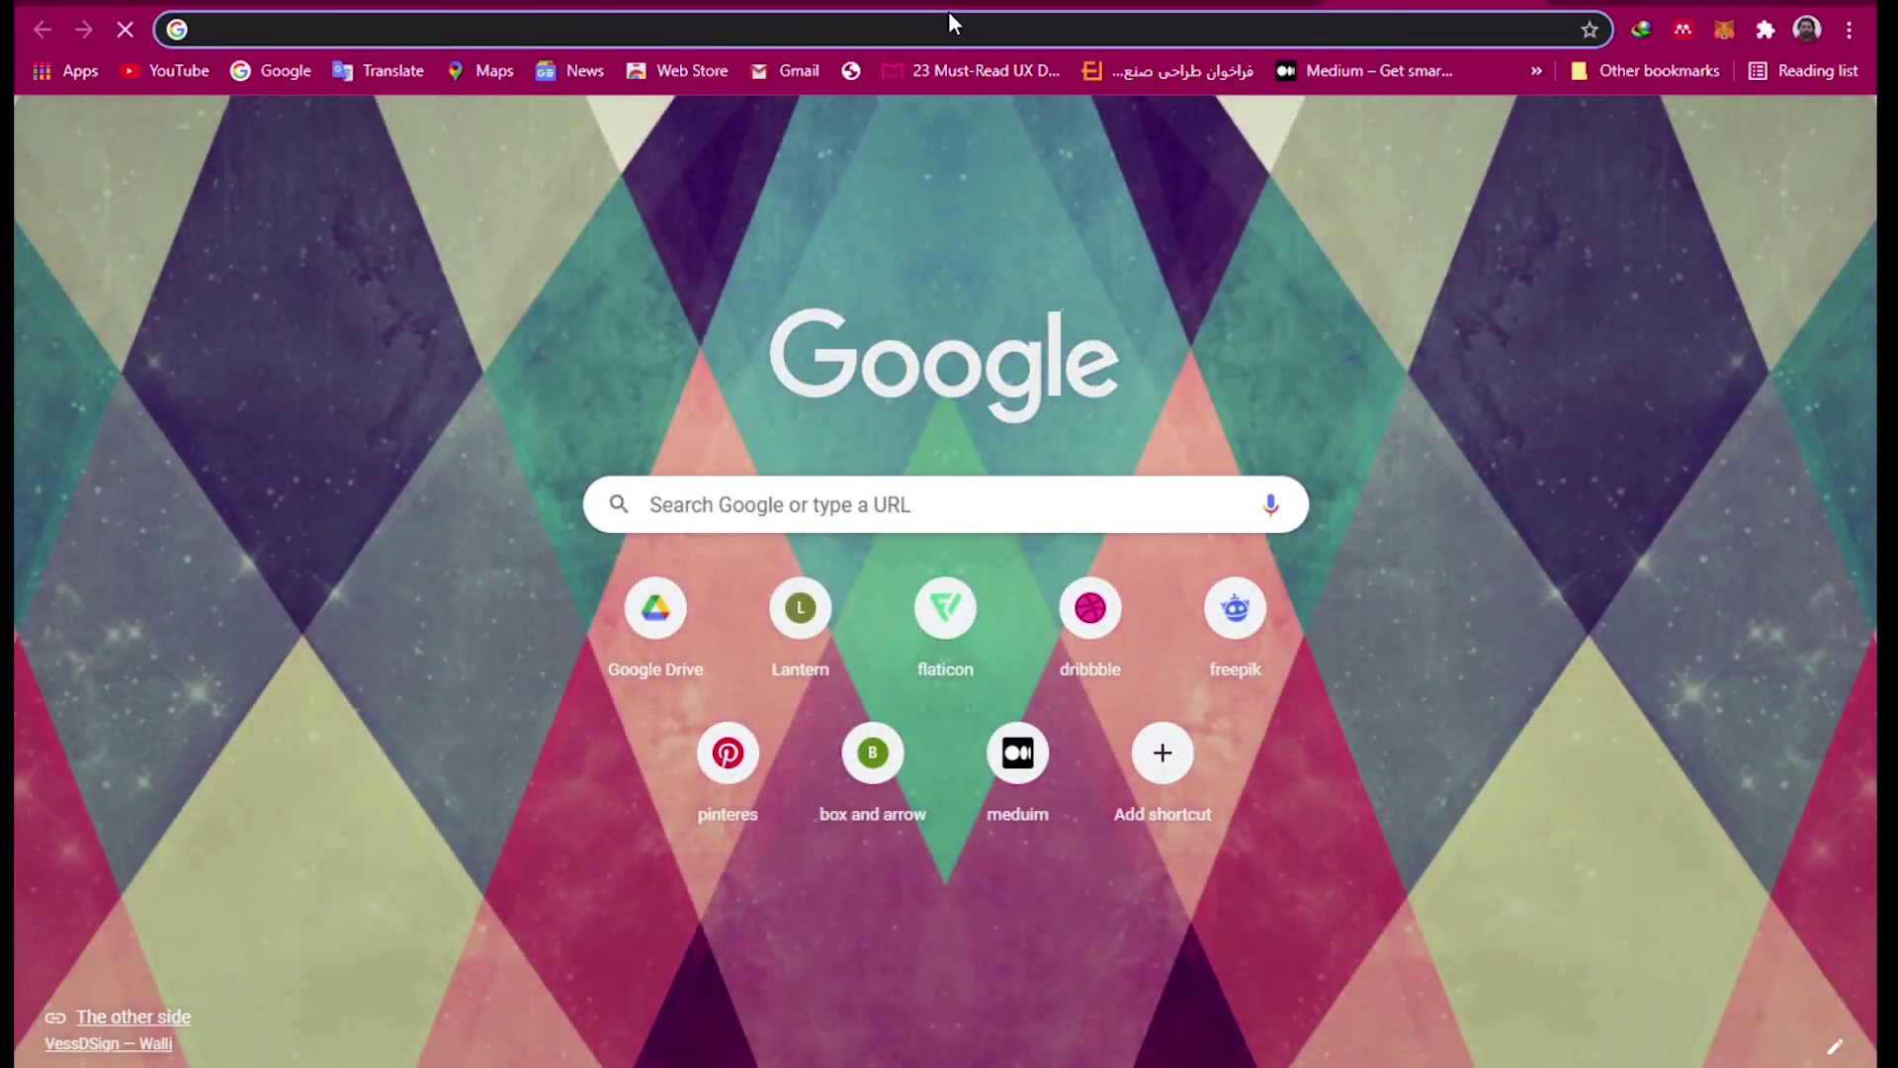
- Search Google for "mapsicle figma" and look through the Mapsicle plugin's Figma Community page
text(maps)
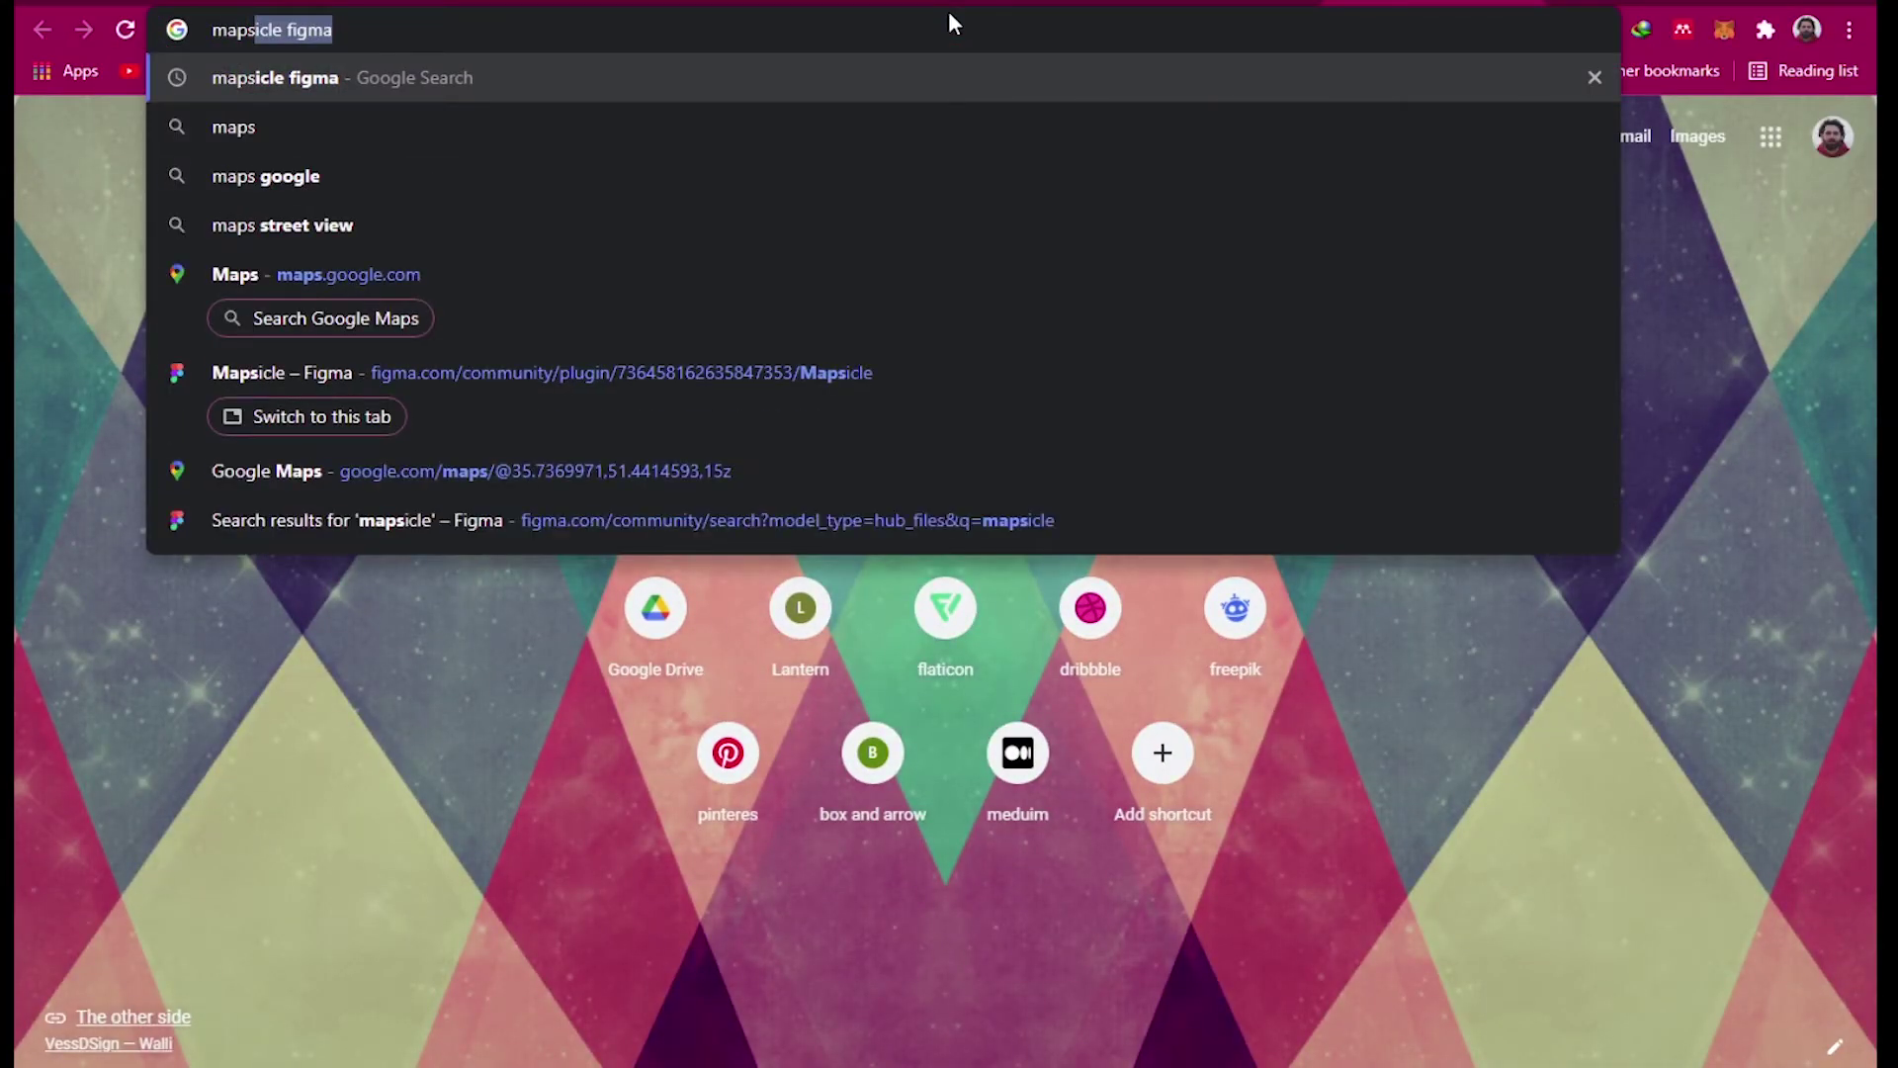
key(Return)
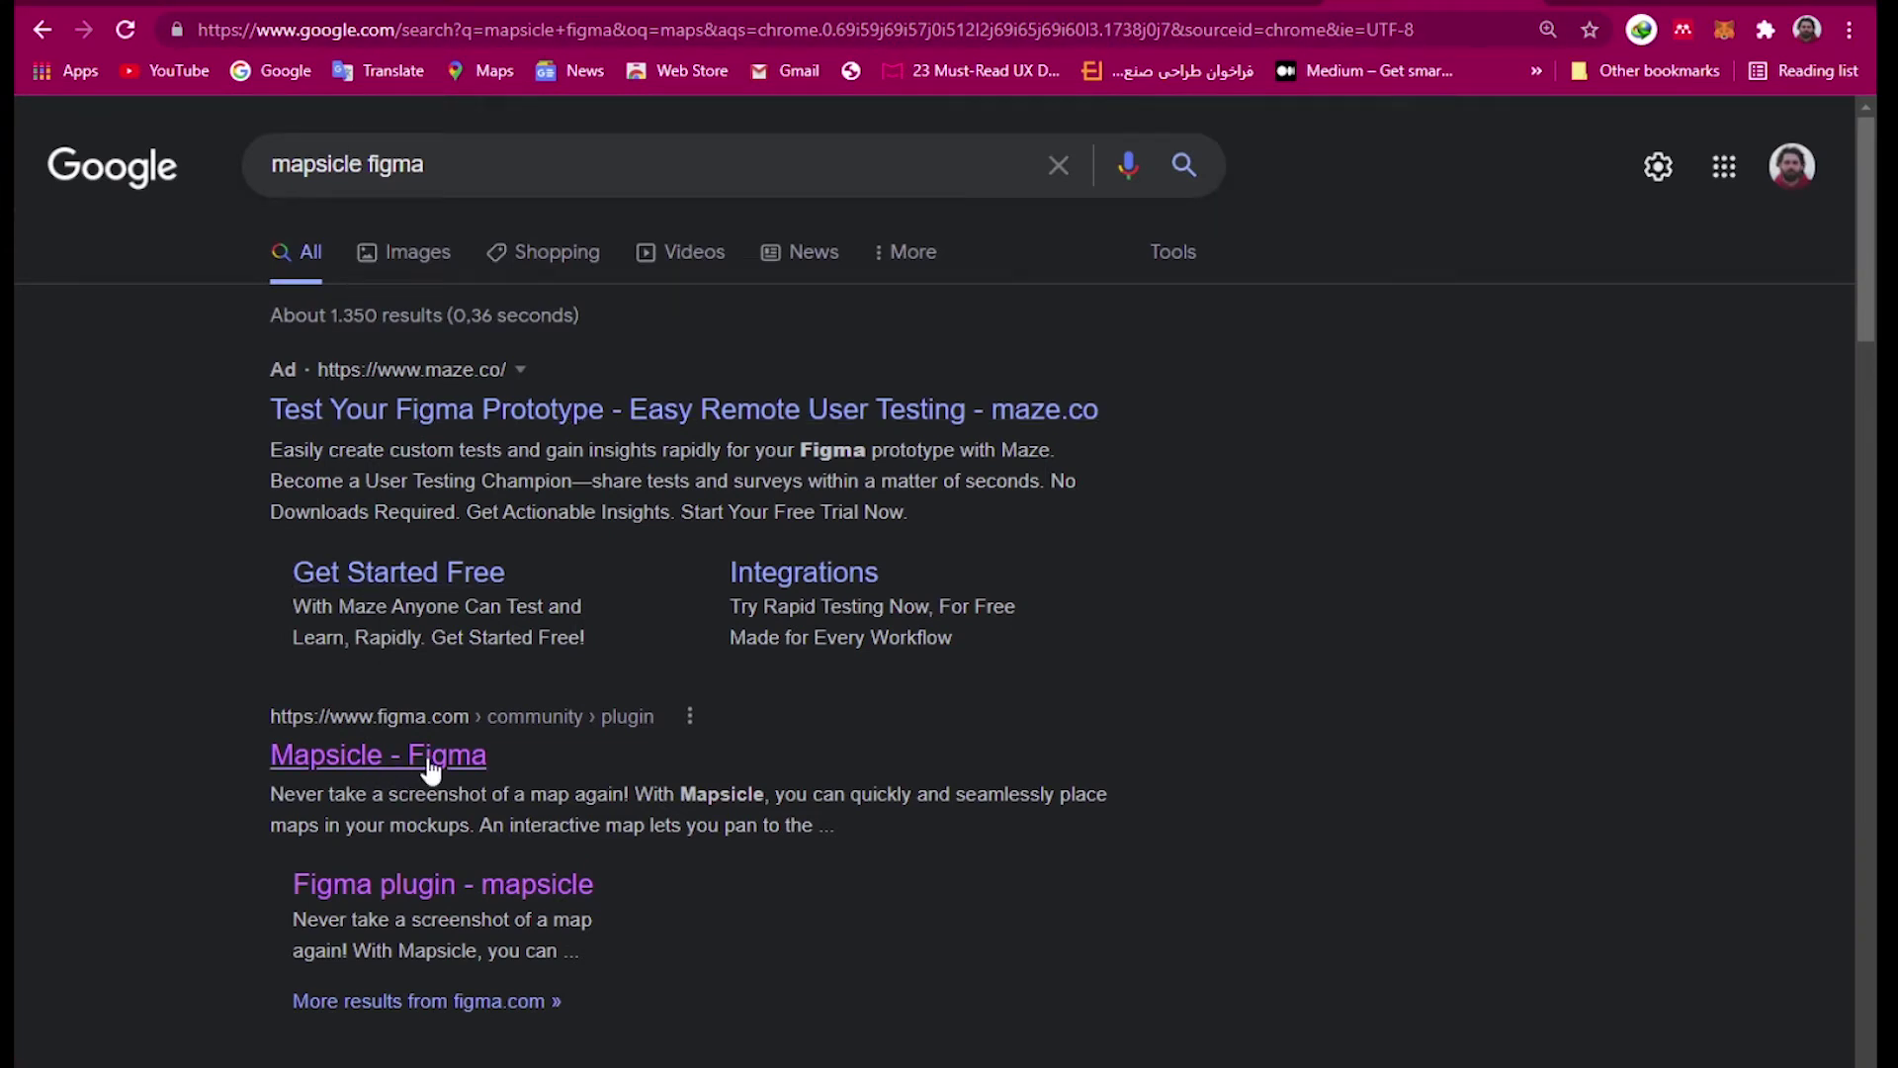
click(339, 758)
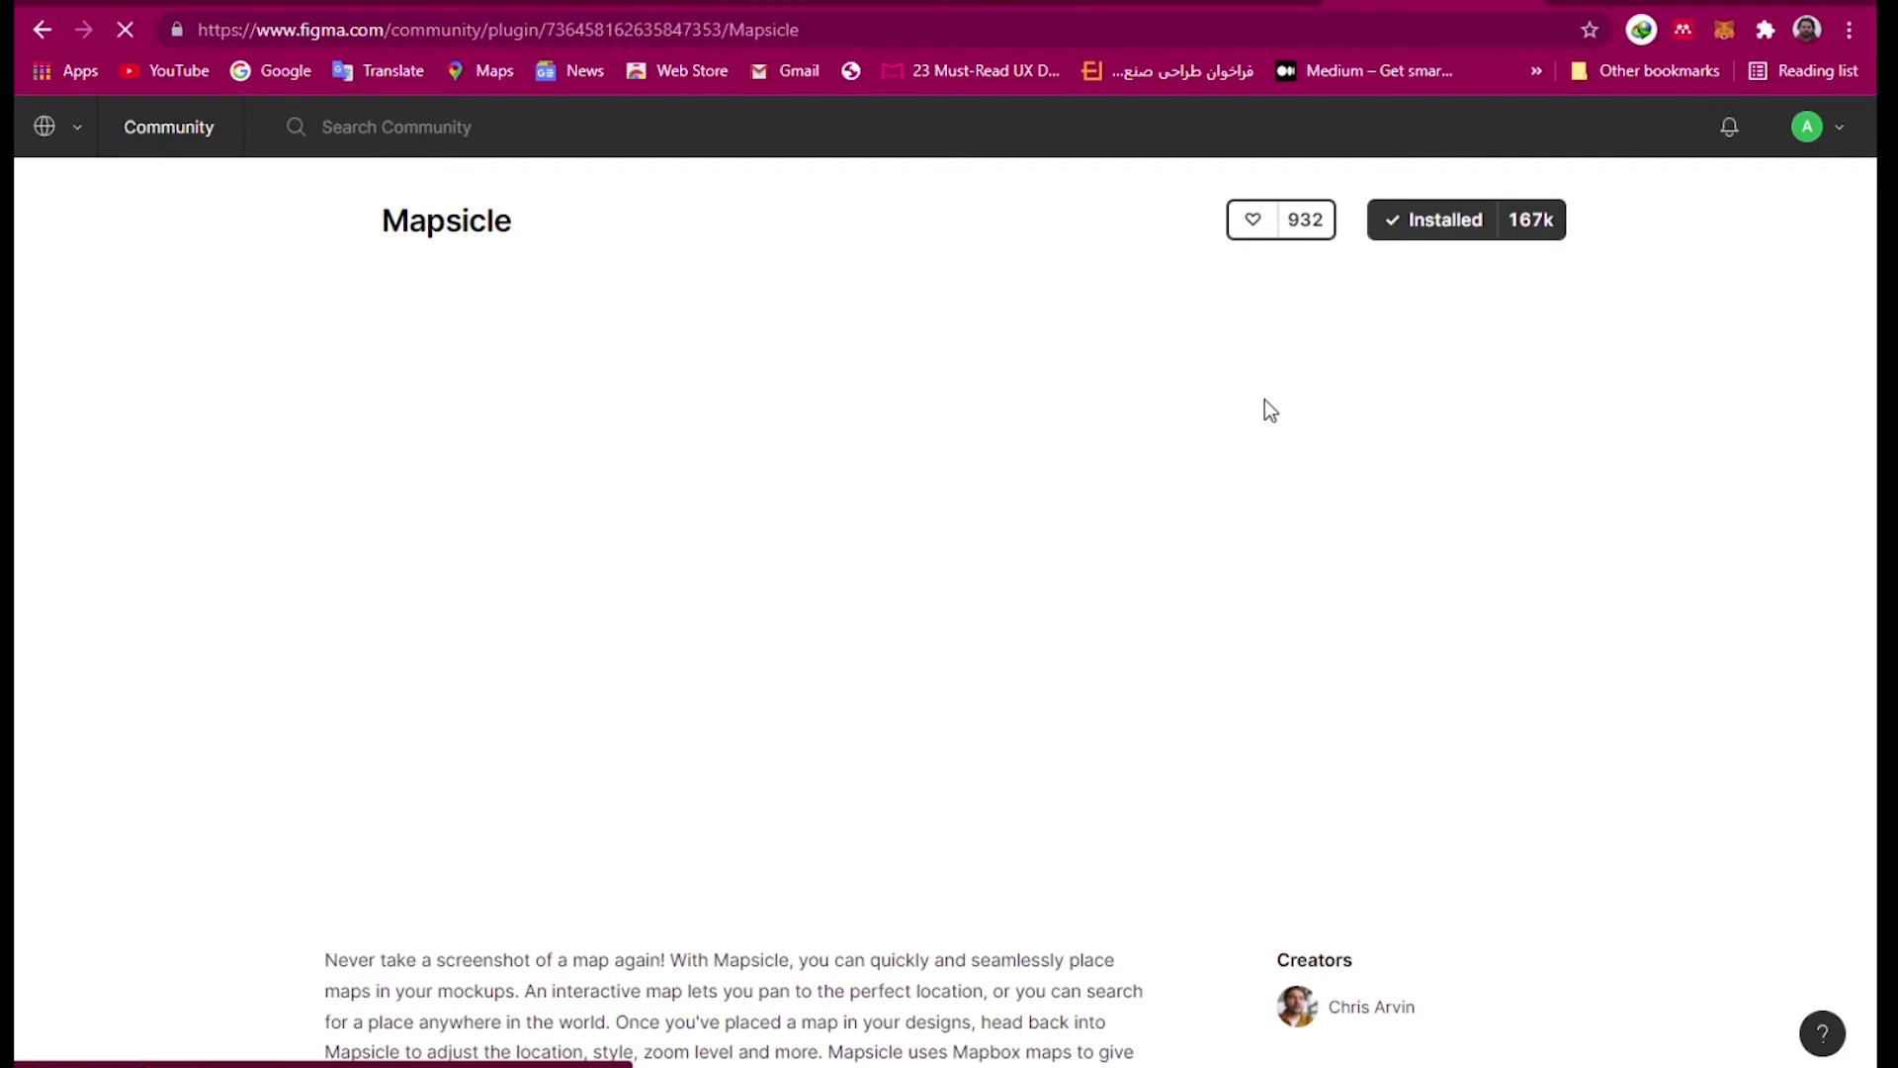
scroll(1039, 559, down, 4)
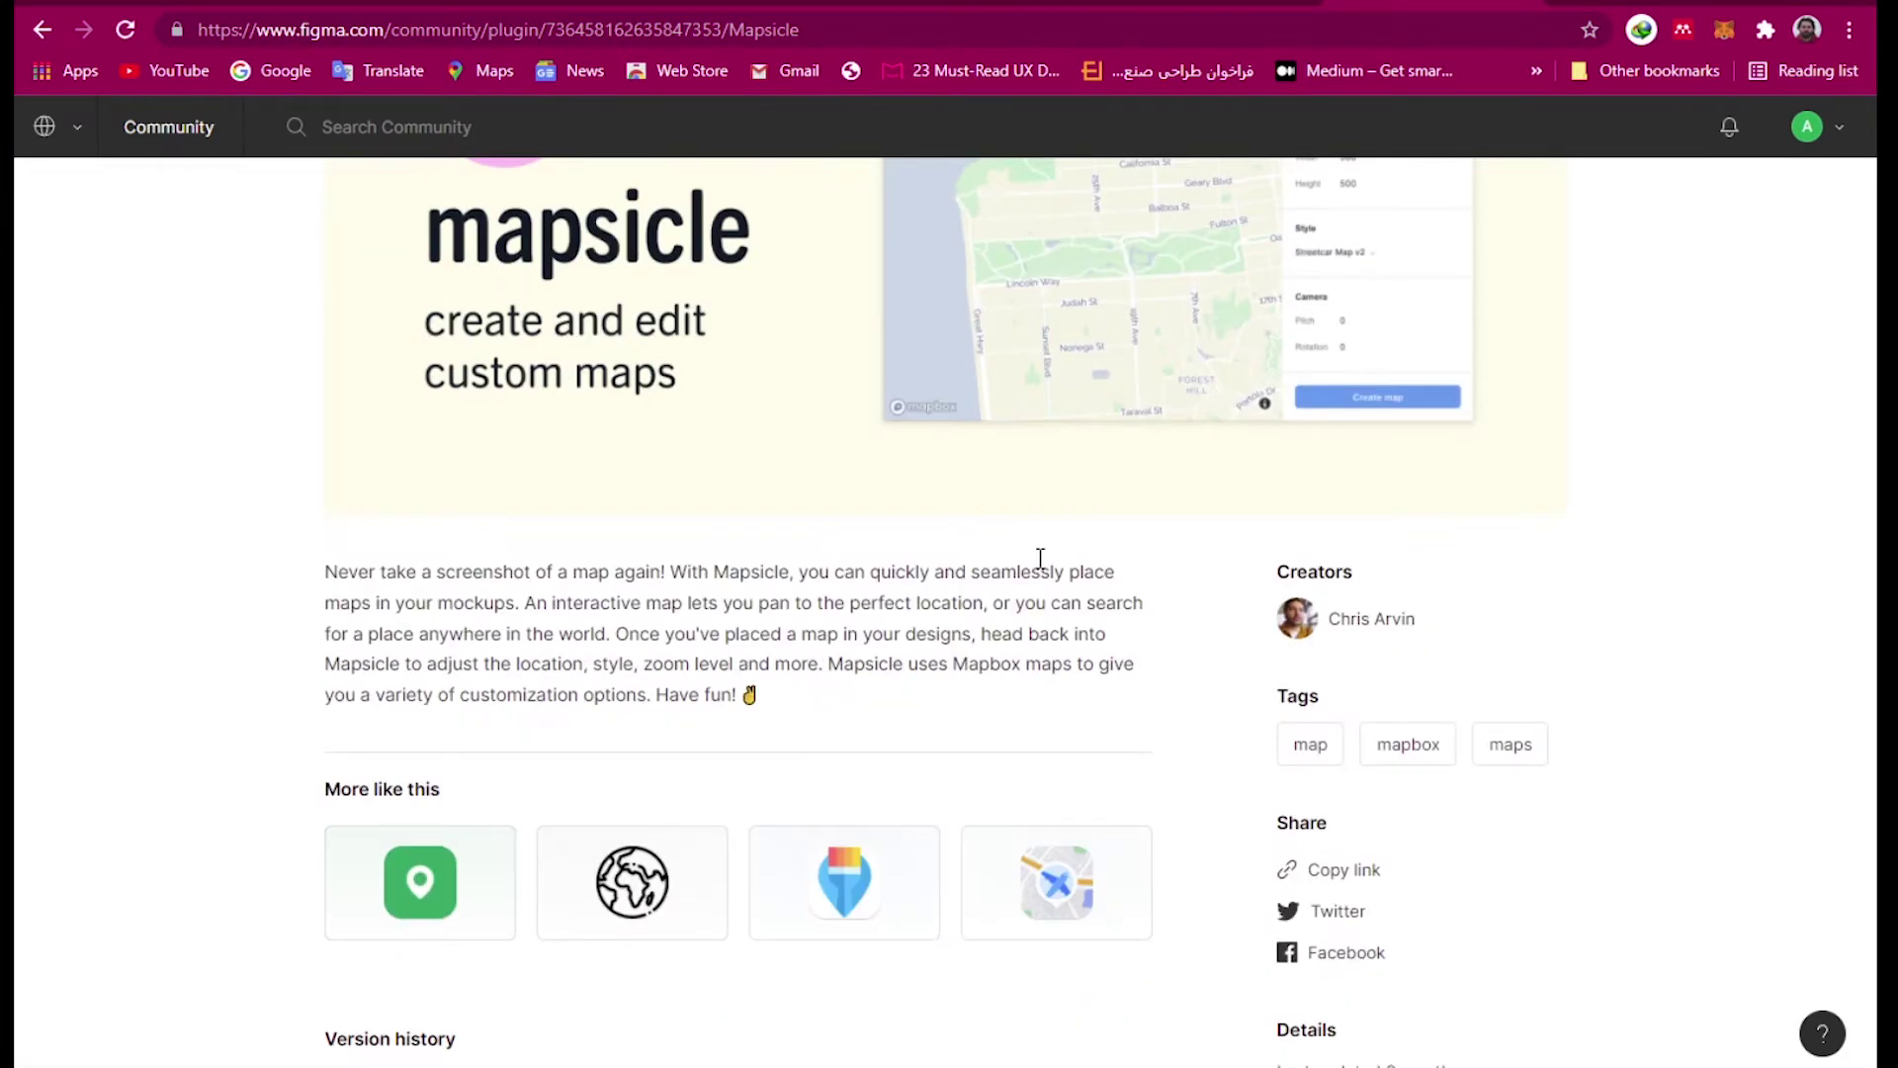
scroll(1040, 558, down, 2)
scroll(1039, 559, up, 4)
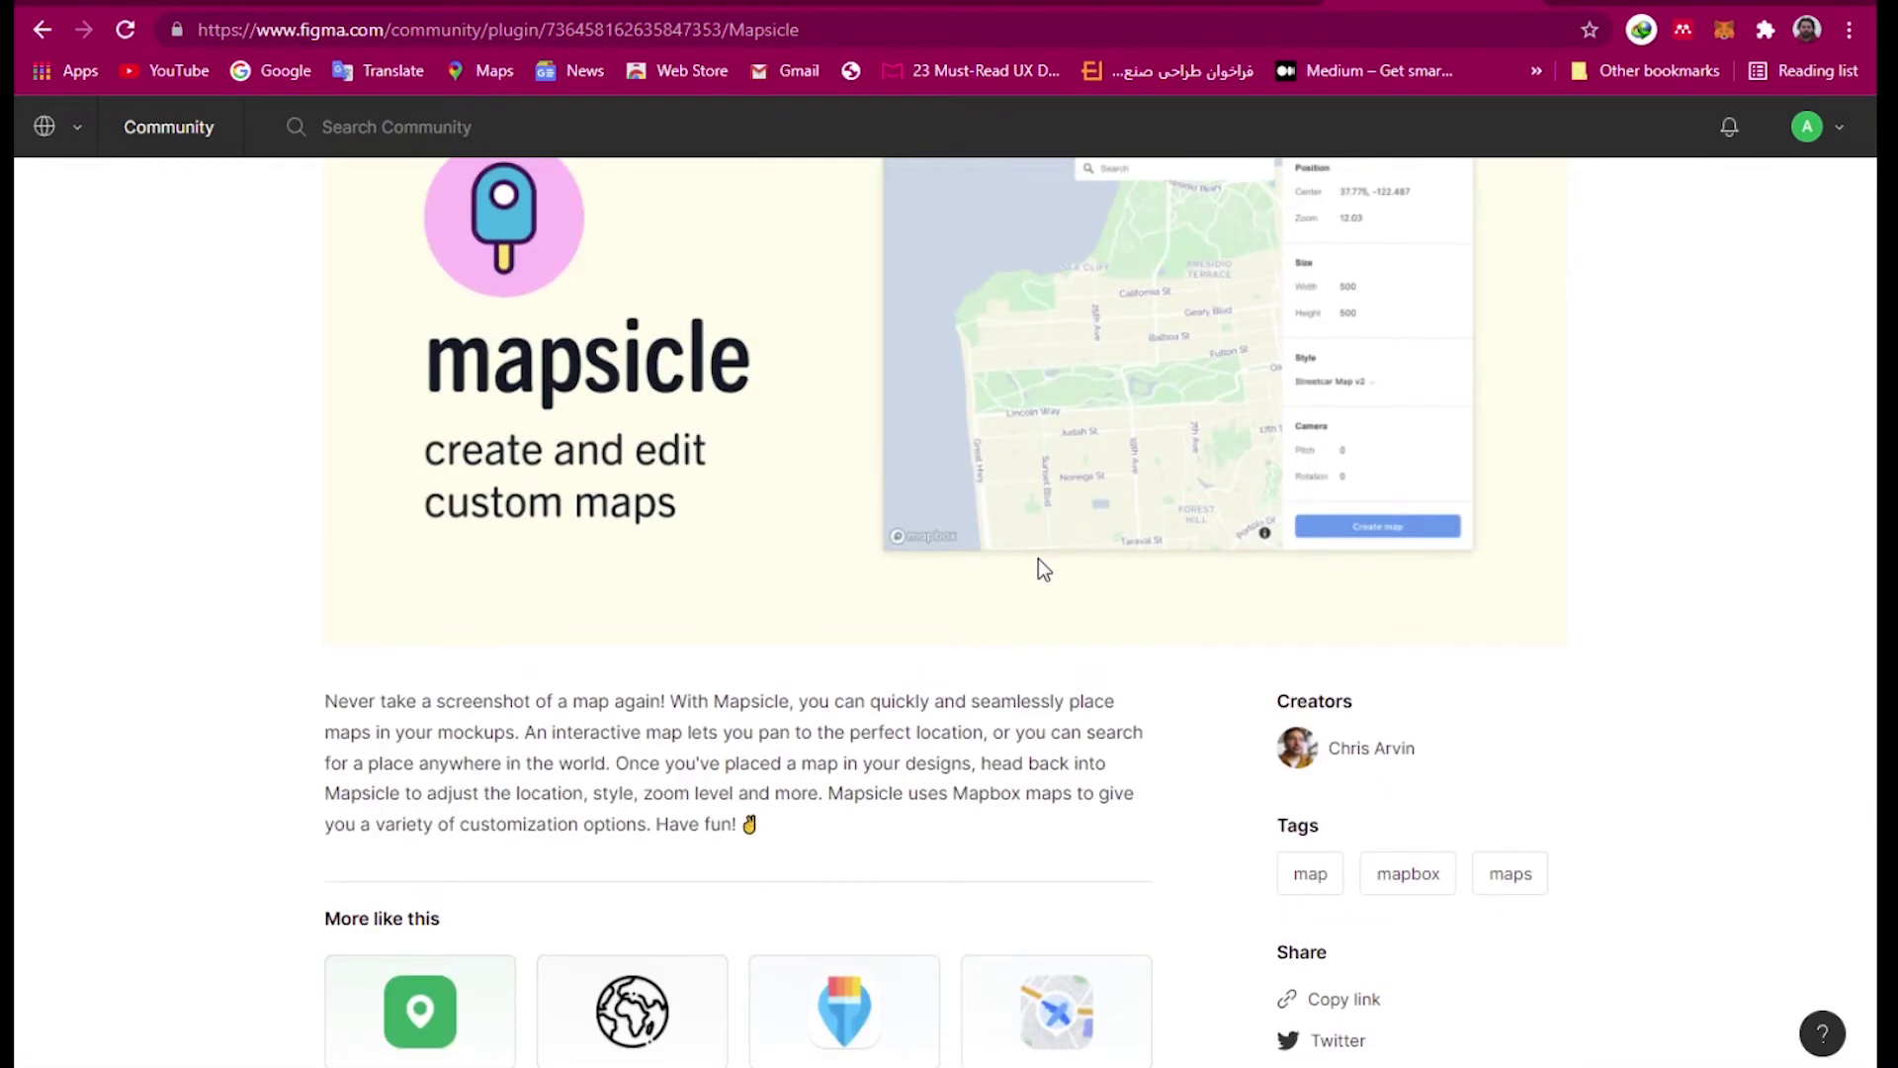
scroll(1038, 560, up, 3)
- Switch back to the Figma file and place a duplicate of the iPhone 13 Pro Max - 3 frame to its right
scroll(1038, 559, down, 3)
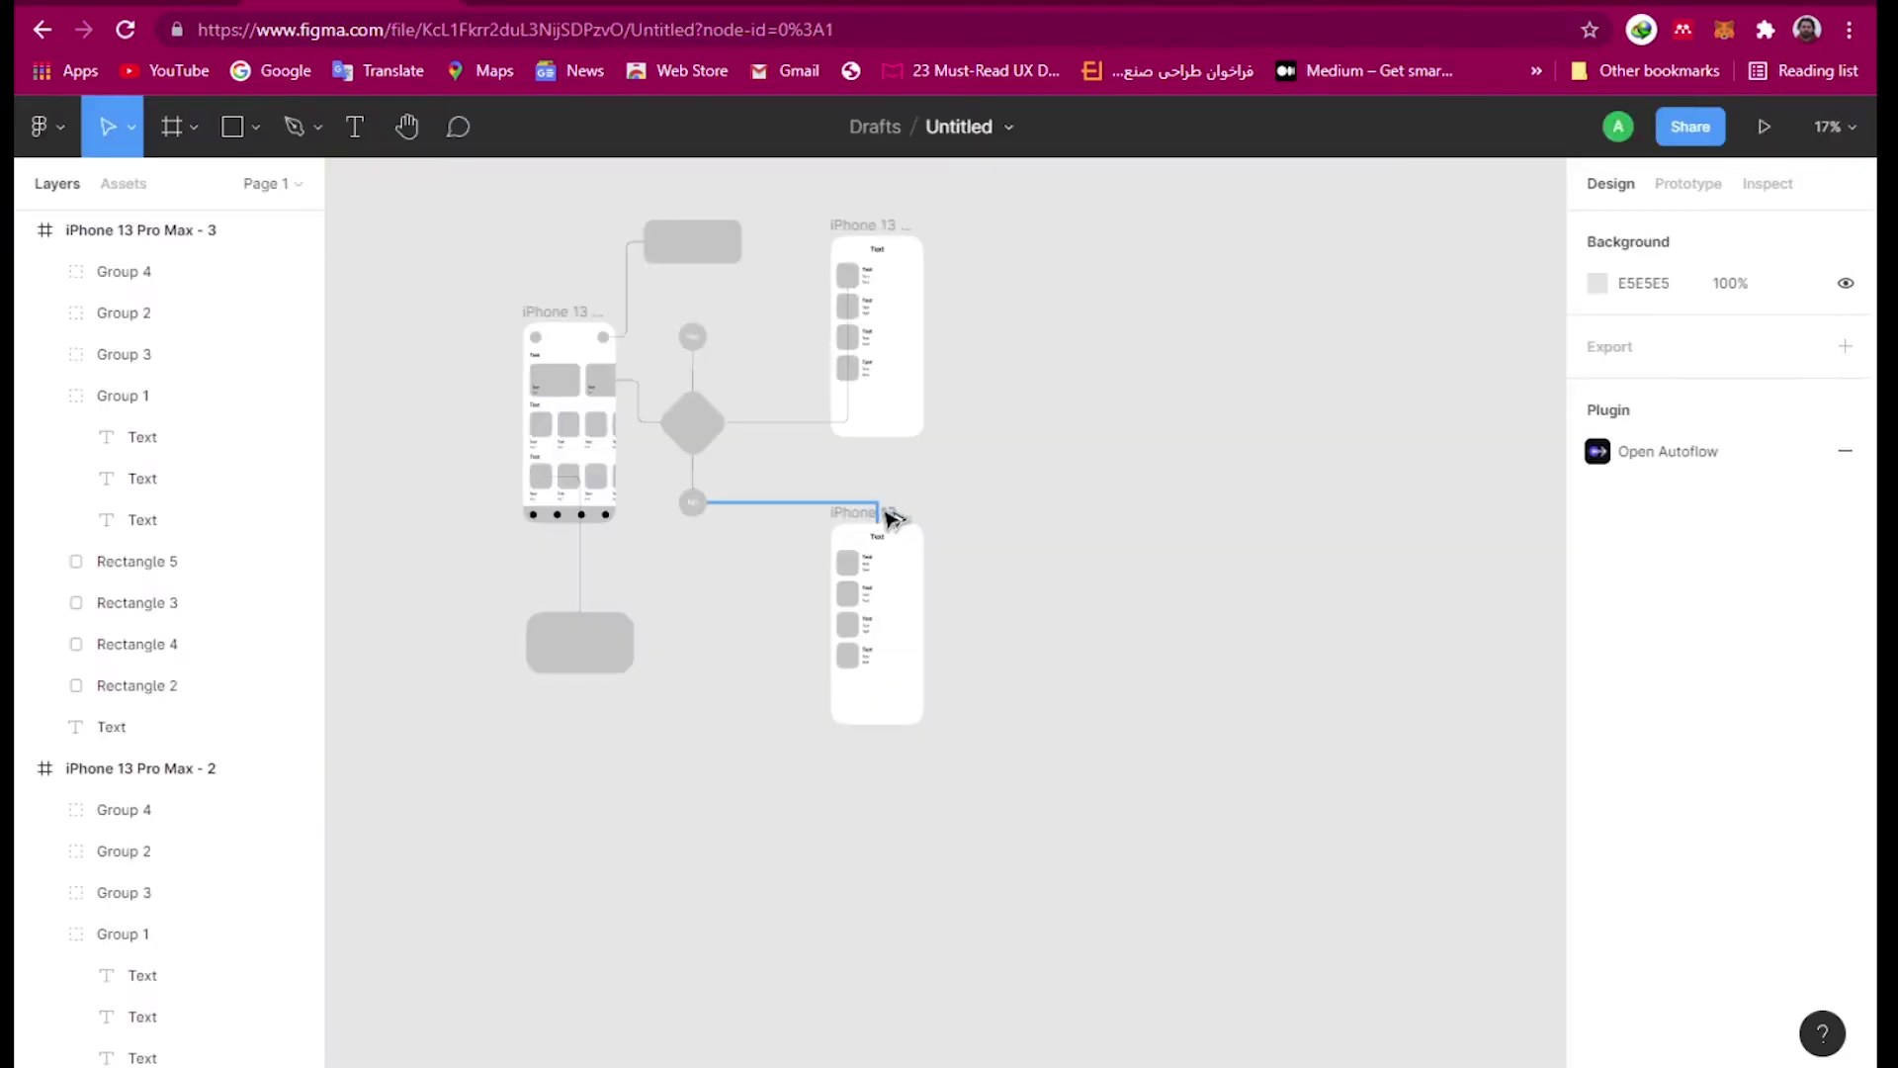
drag(895, 515, 1149, 516)
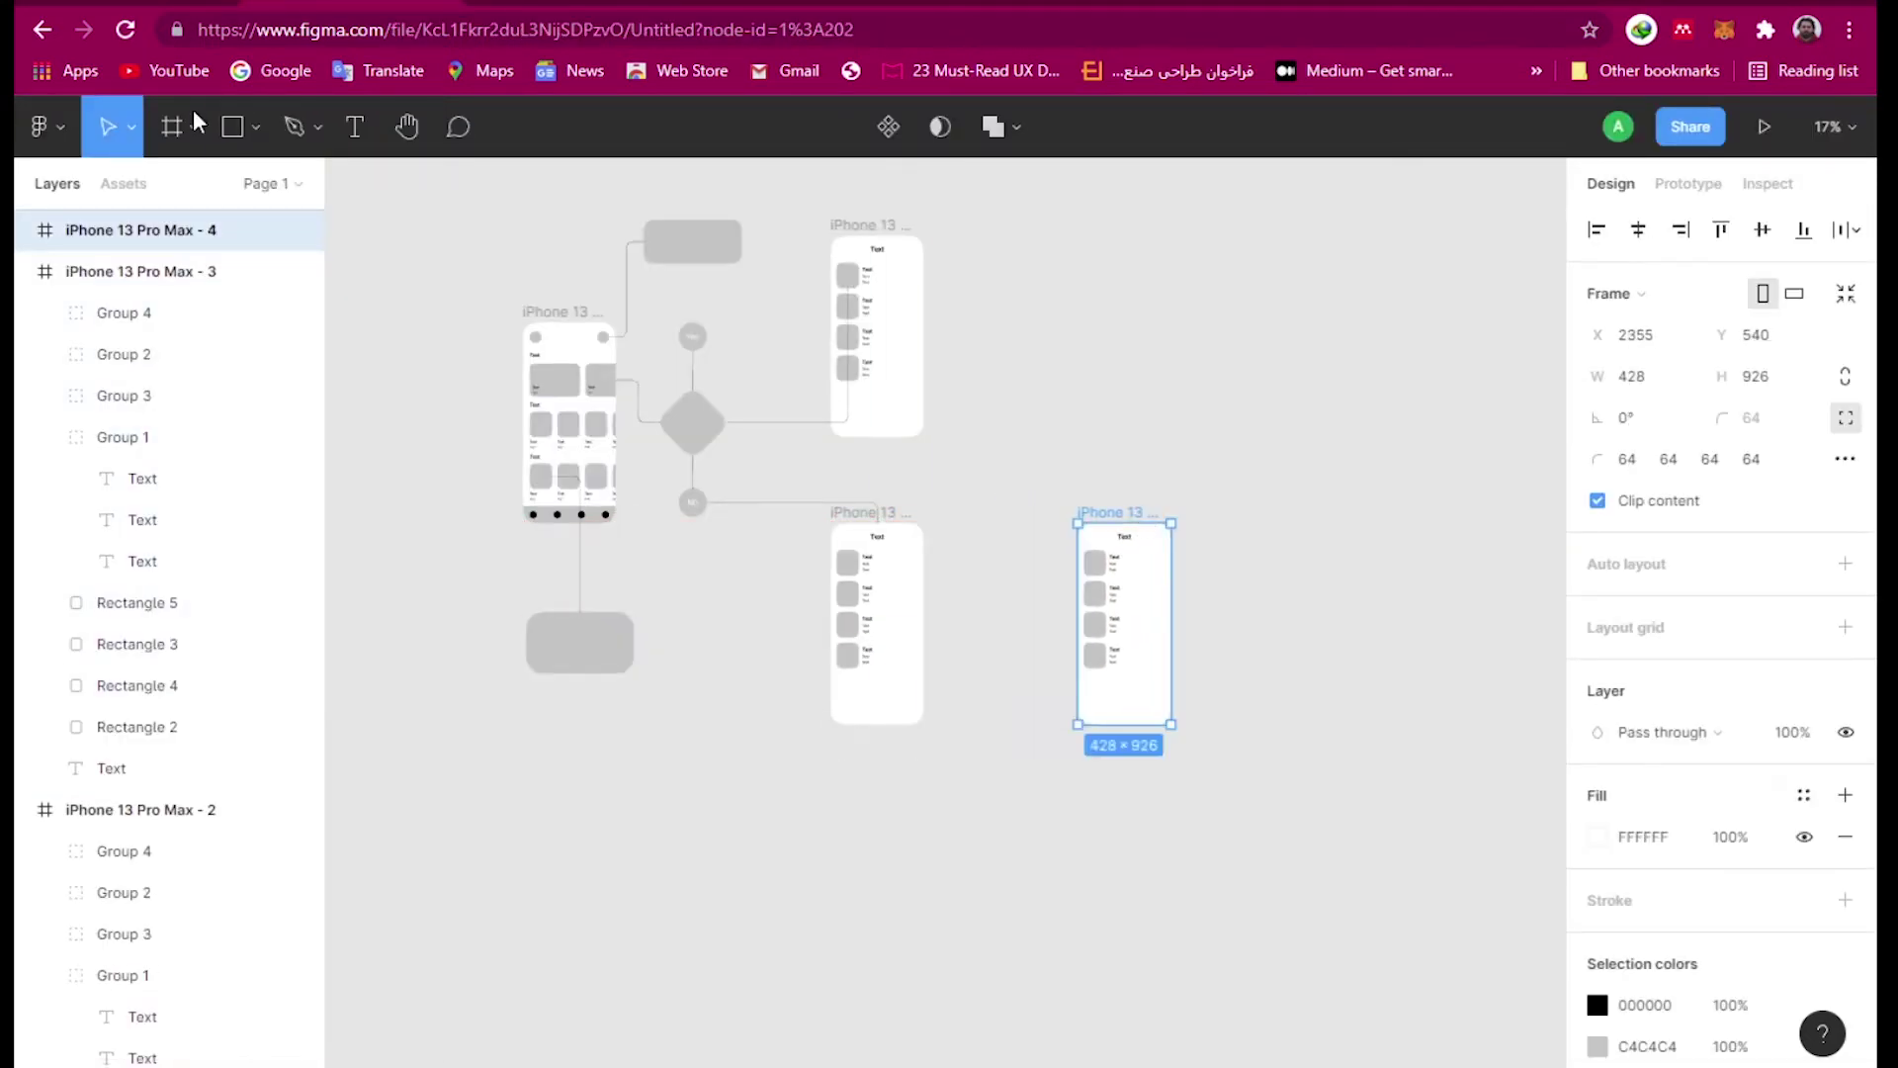
- Draw a rectangle about 369 × 175 below the list in the duplicated frame and round its corners to radius 32
click(248, 143)
ctrl+scroll(1135, 729, up, 5)
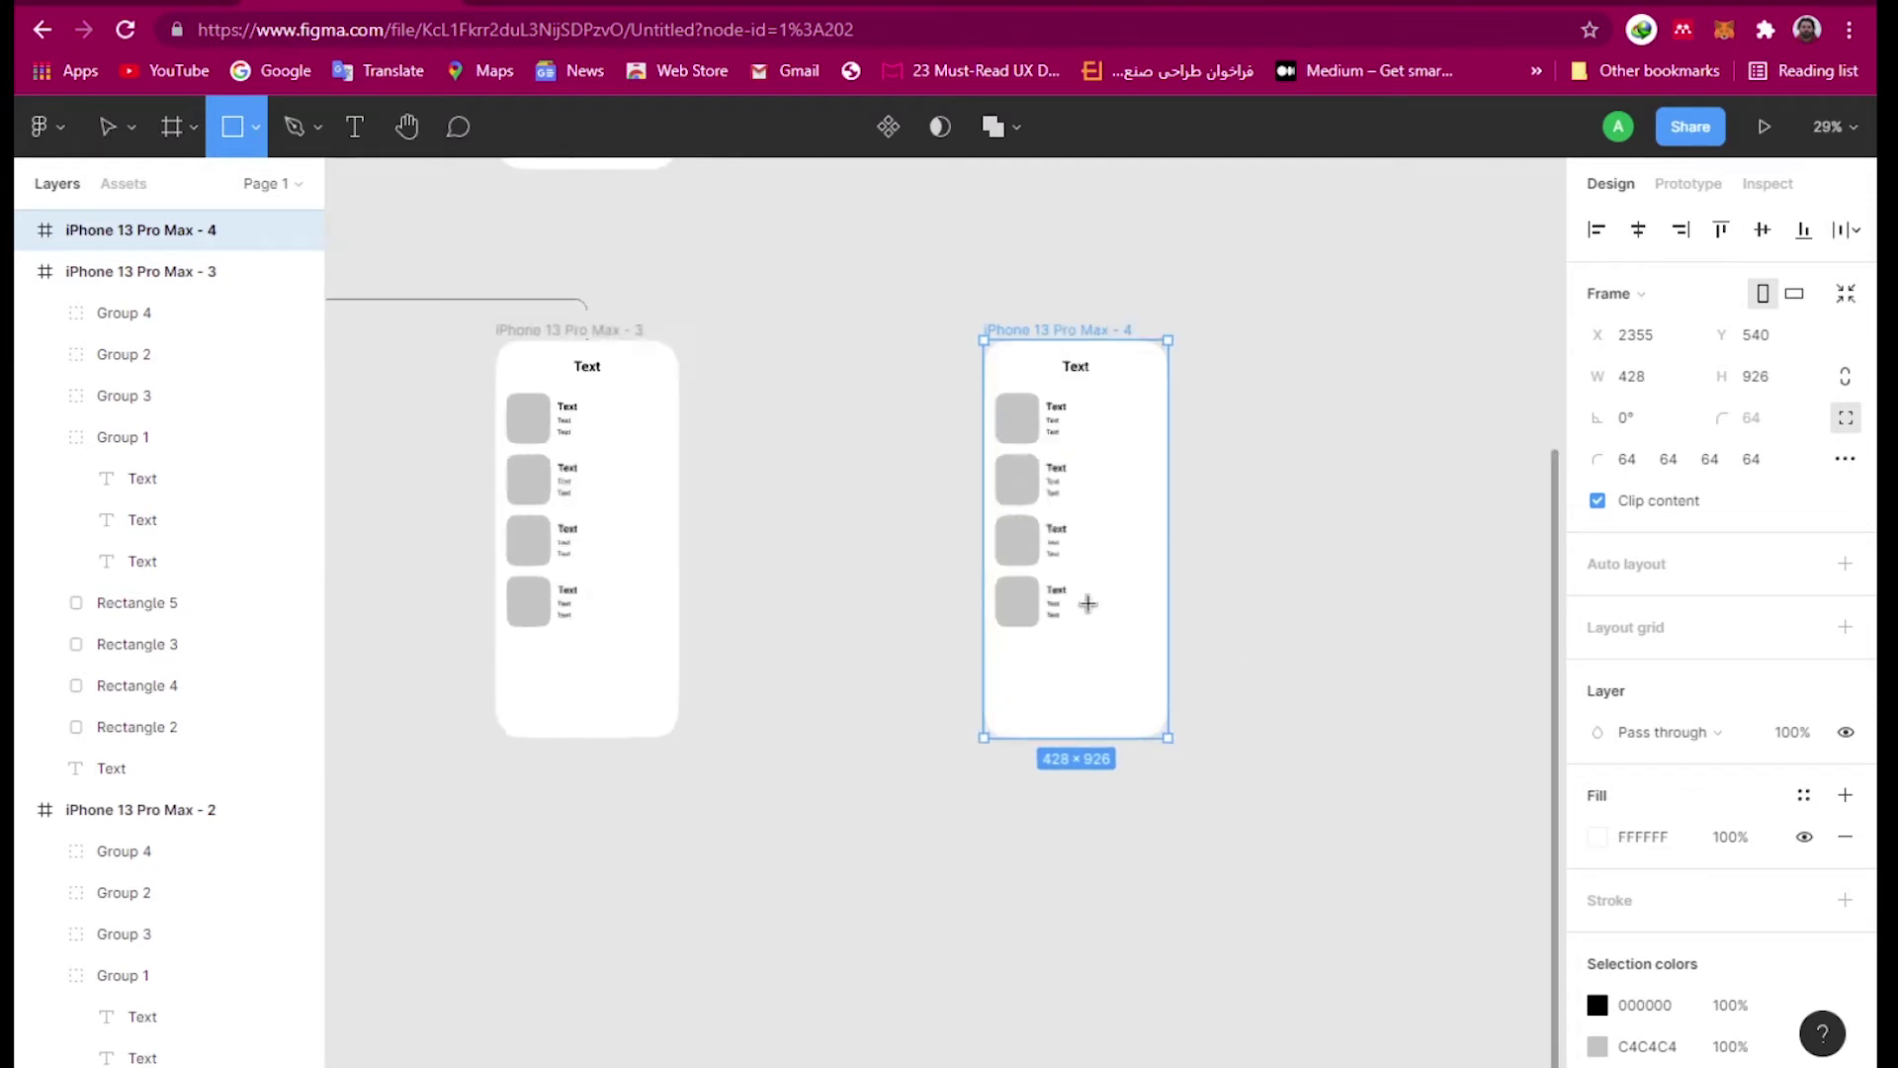
drag(935, 674, 1196, 789)
drag(1058, 736, 1051, 733)
drag(1184, 706, 1204, 708)
drag(1050, 796, 1042, 799)
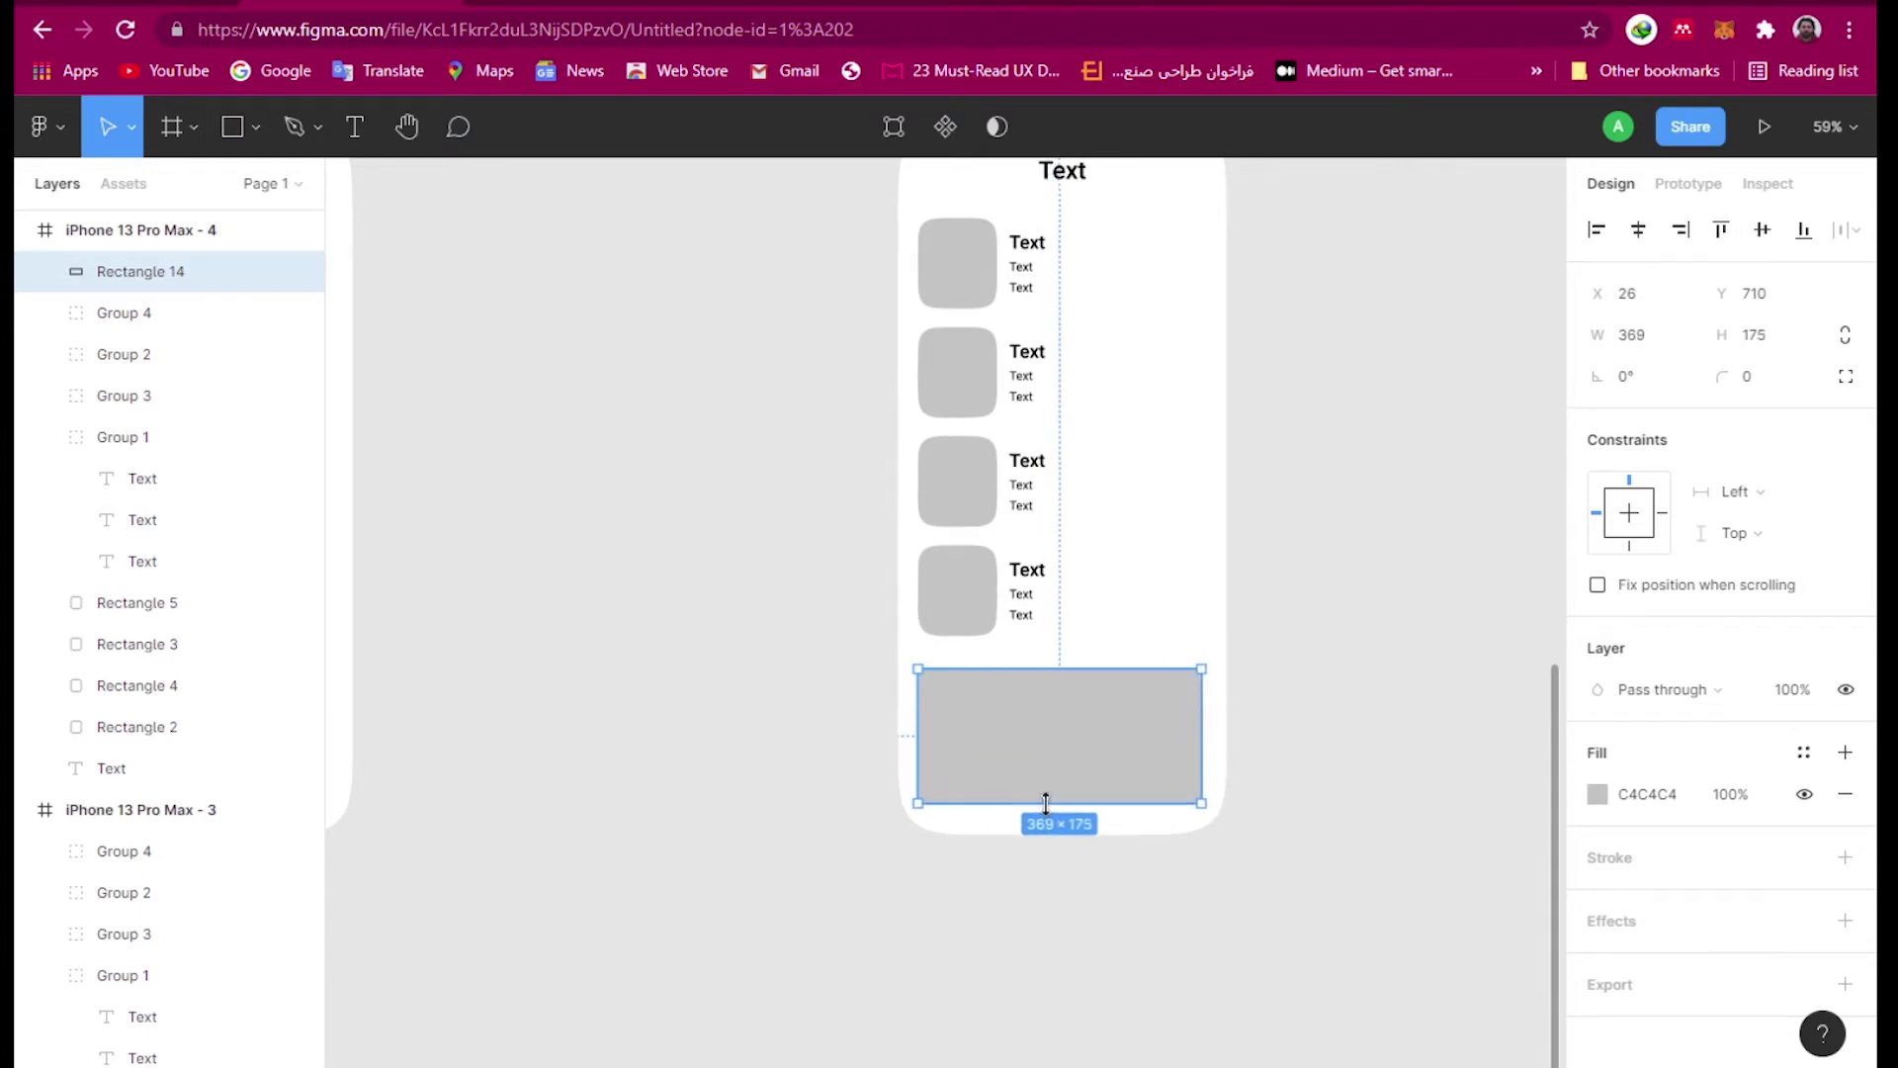
scroll(946, 669, up, 5)
drag(911, 677, 969, 697)
- Open the Mapsicle plugin for the rounded rectangle in the duplicated frame
right_click(1104, 736)
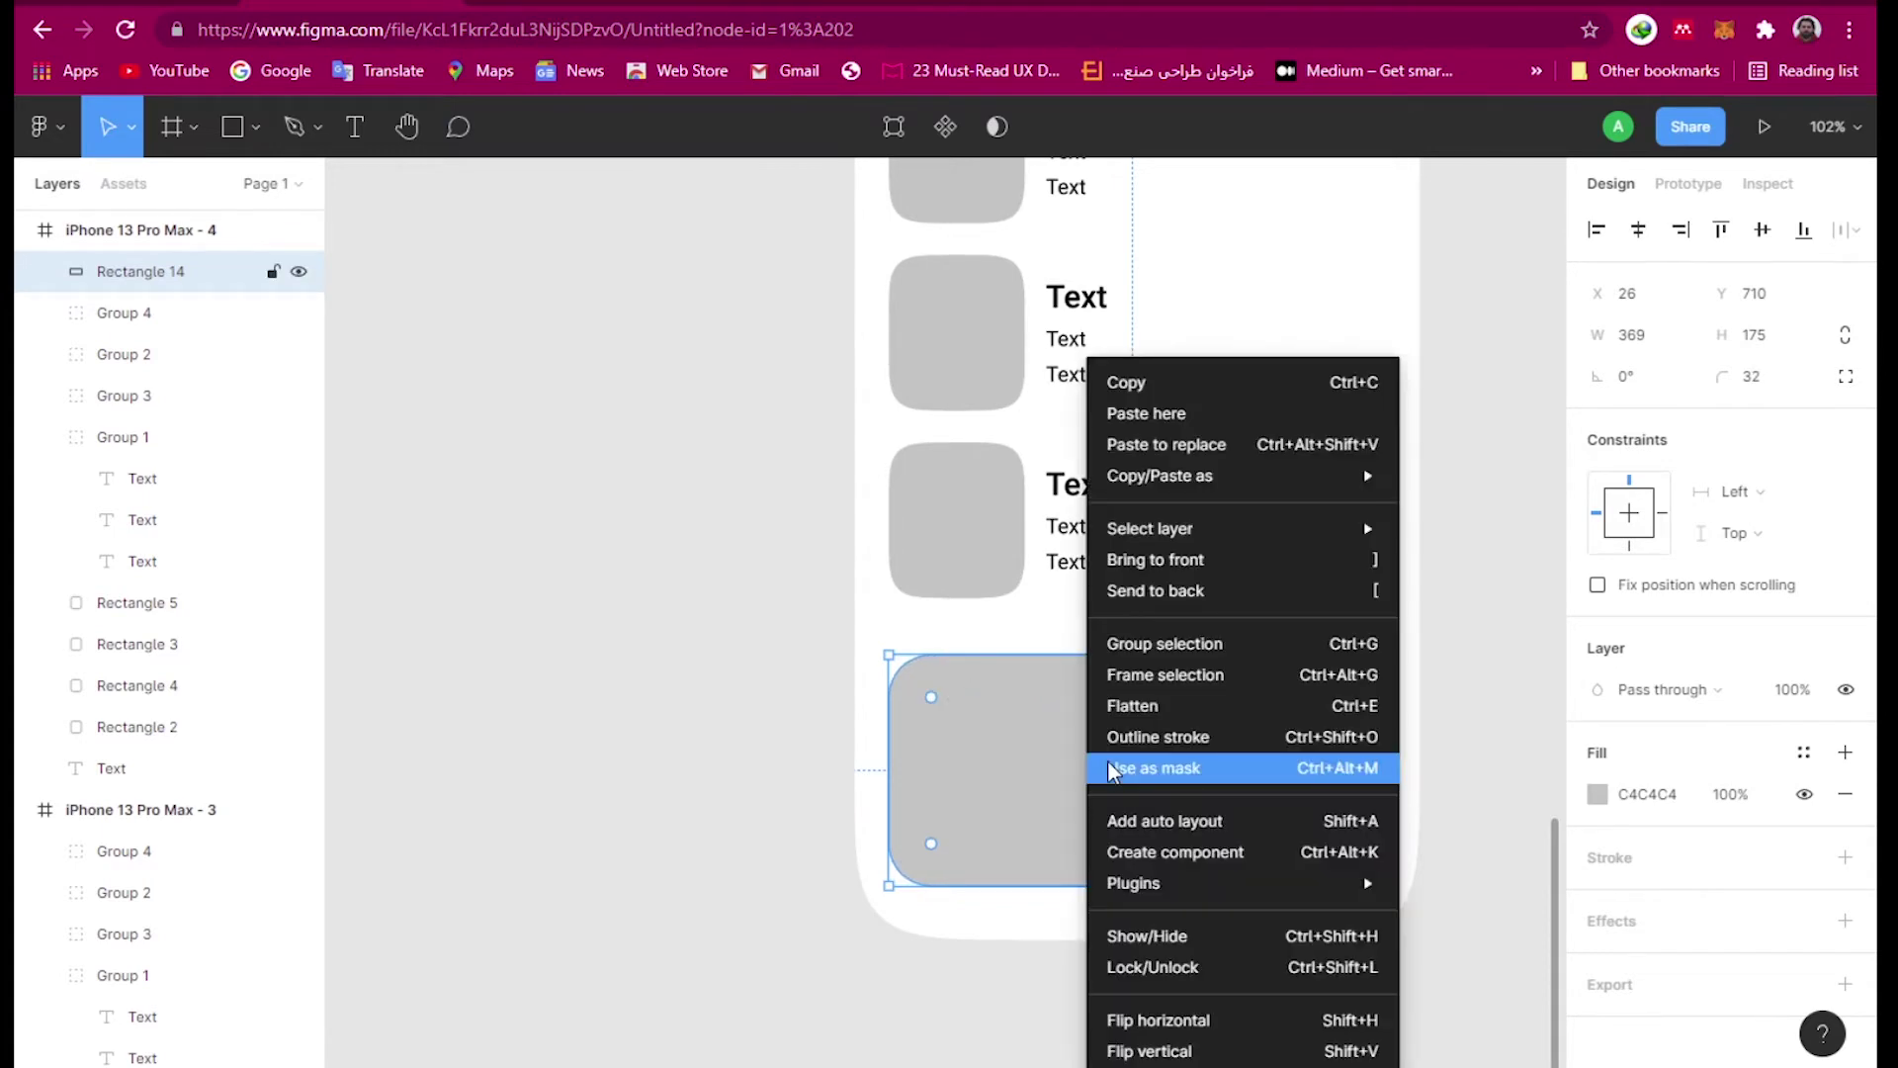
mouse_move(1310, 885)
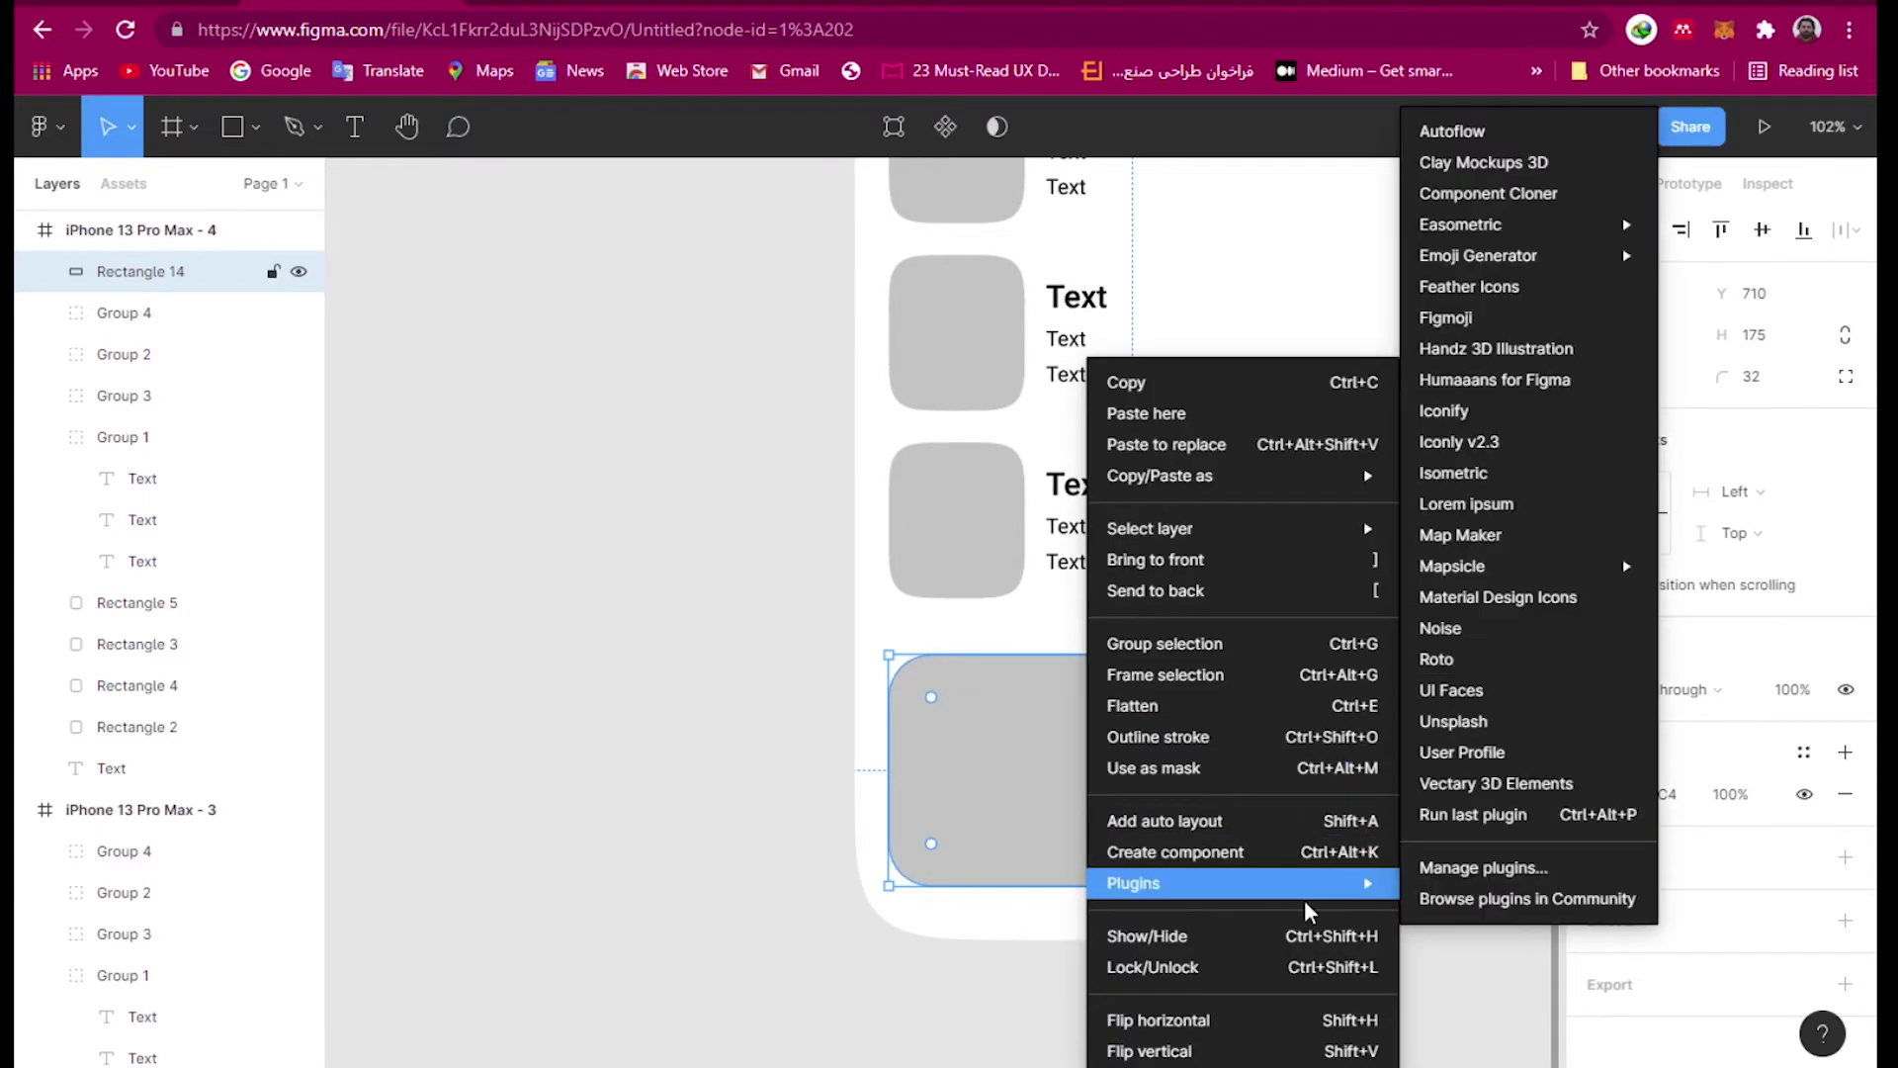
mouse_move(1473, 568)
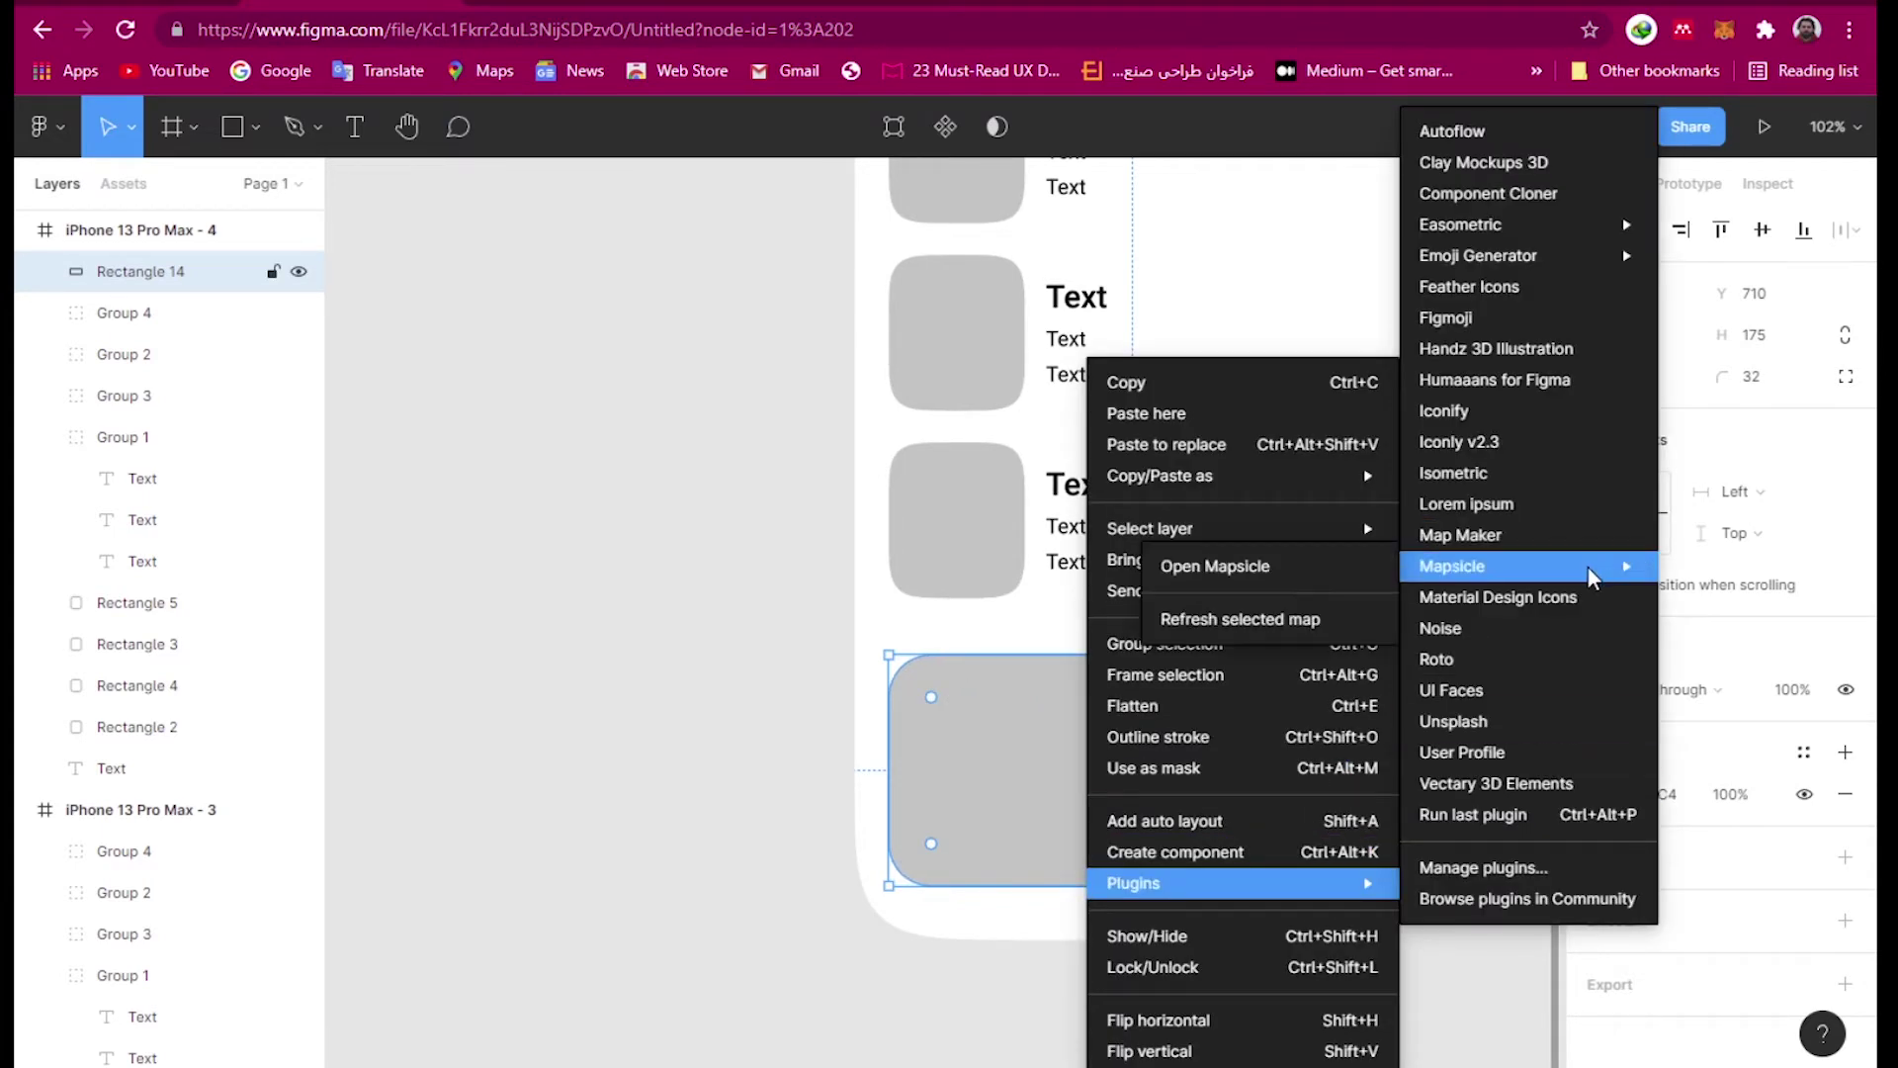
click(1315, 572)
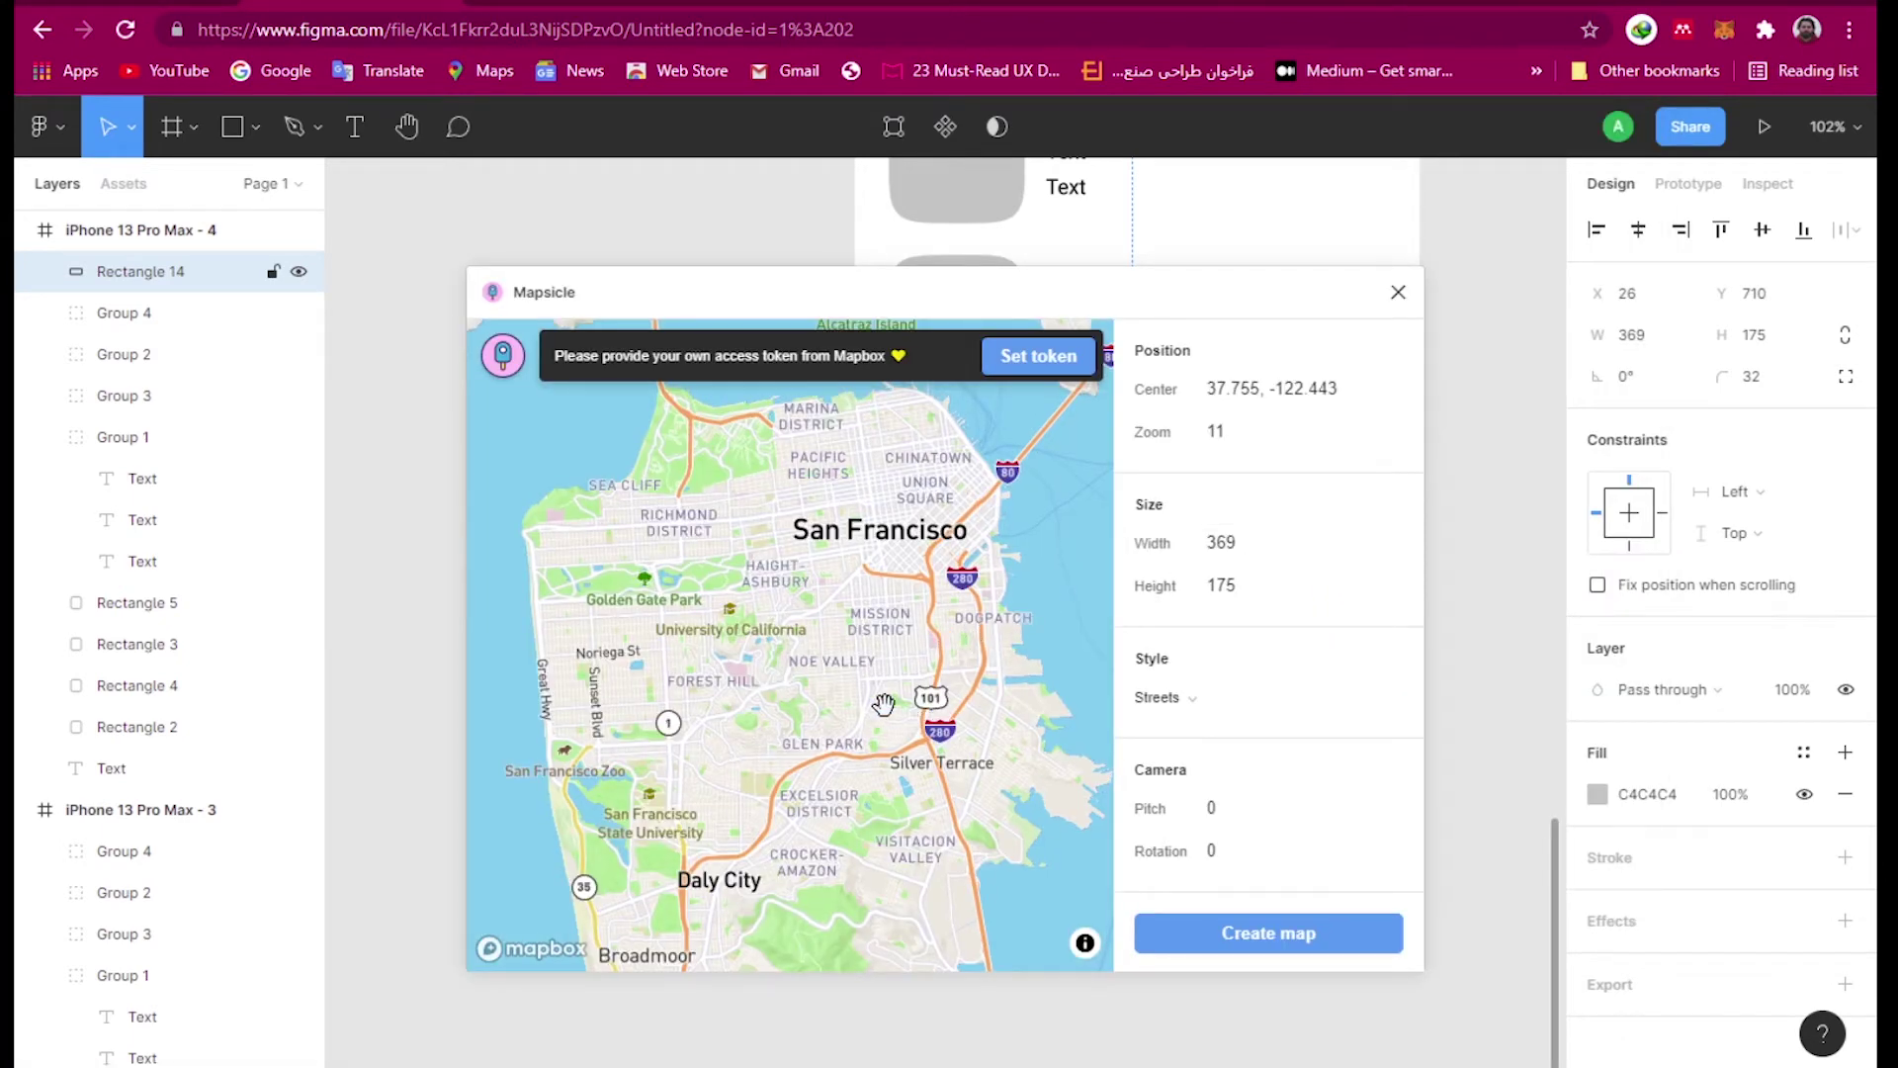
- Zoom the map preview out from San Francisco to the whole of North America
drag(859, 679, 643, 595)
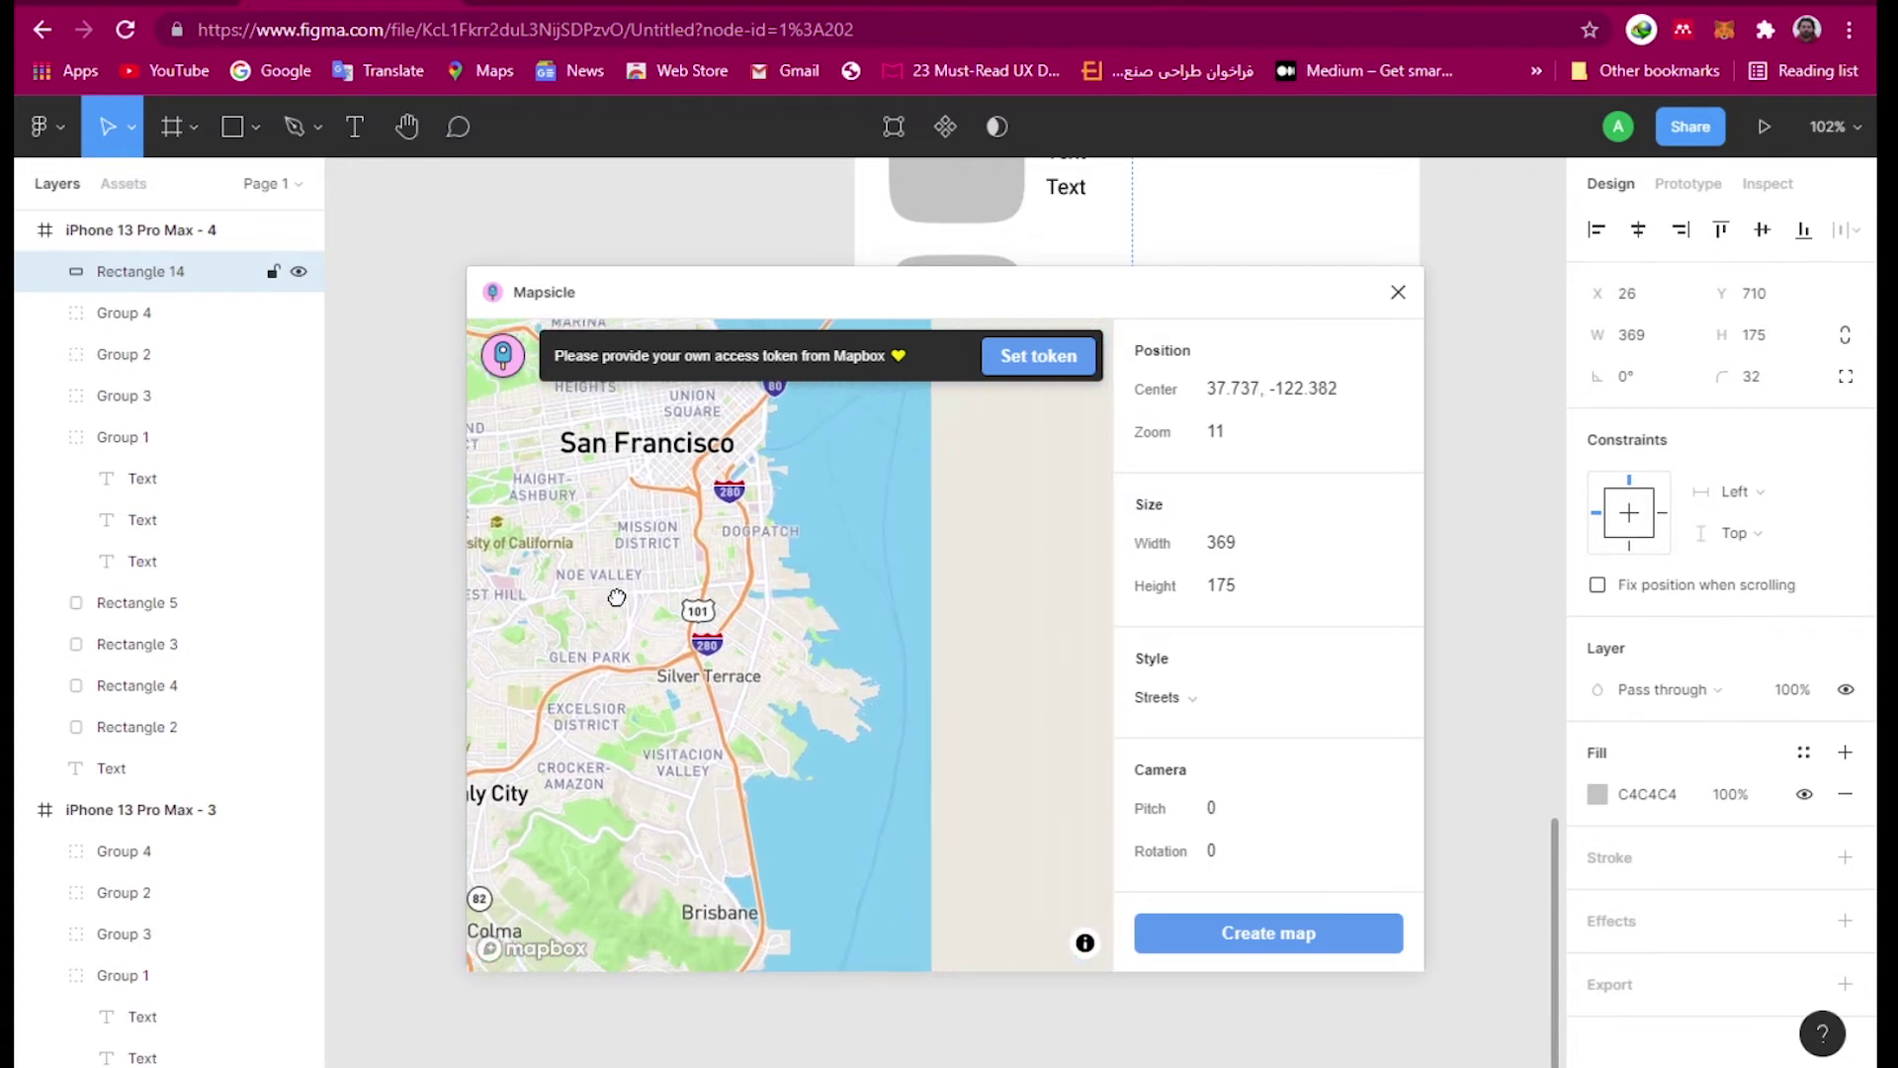
scroll(805, 663, down, 8)
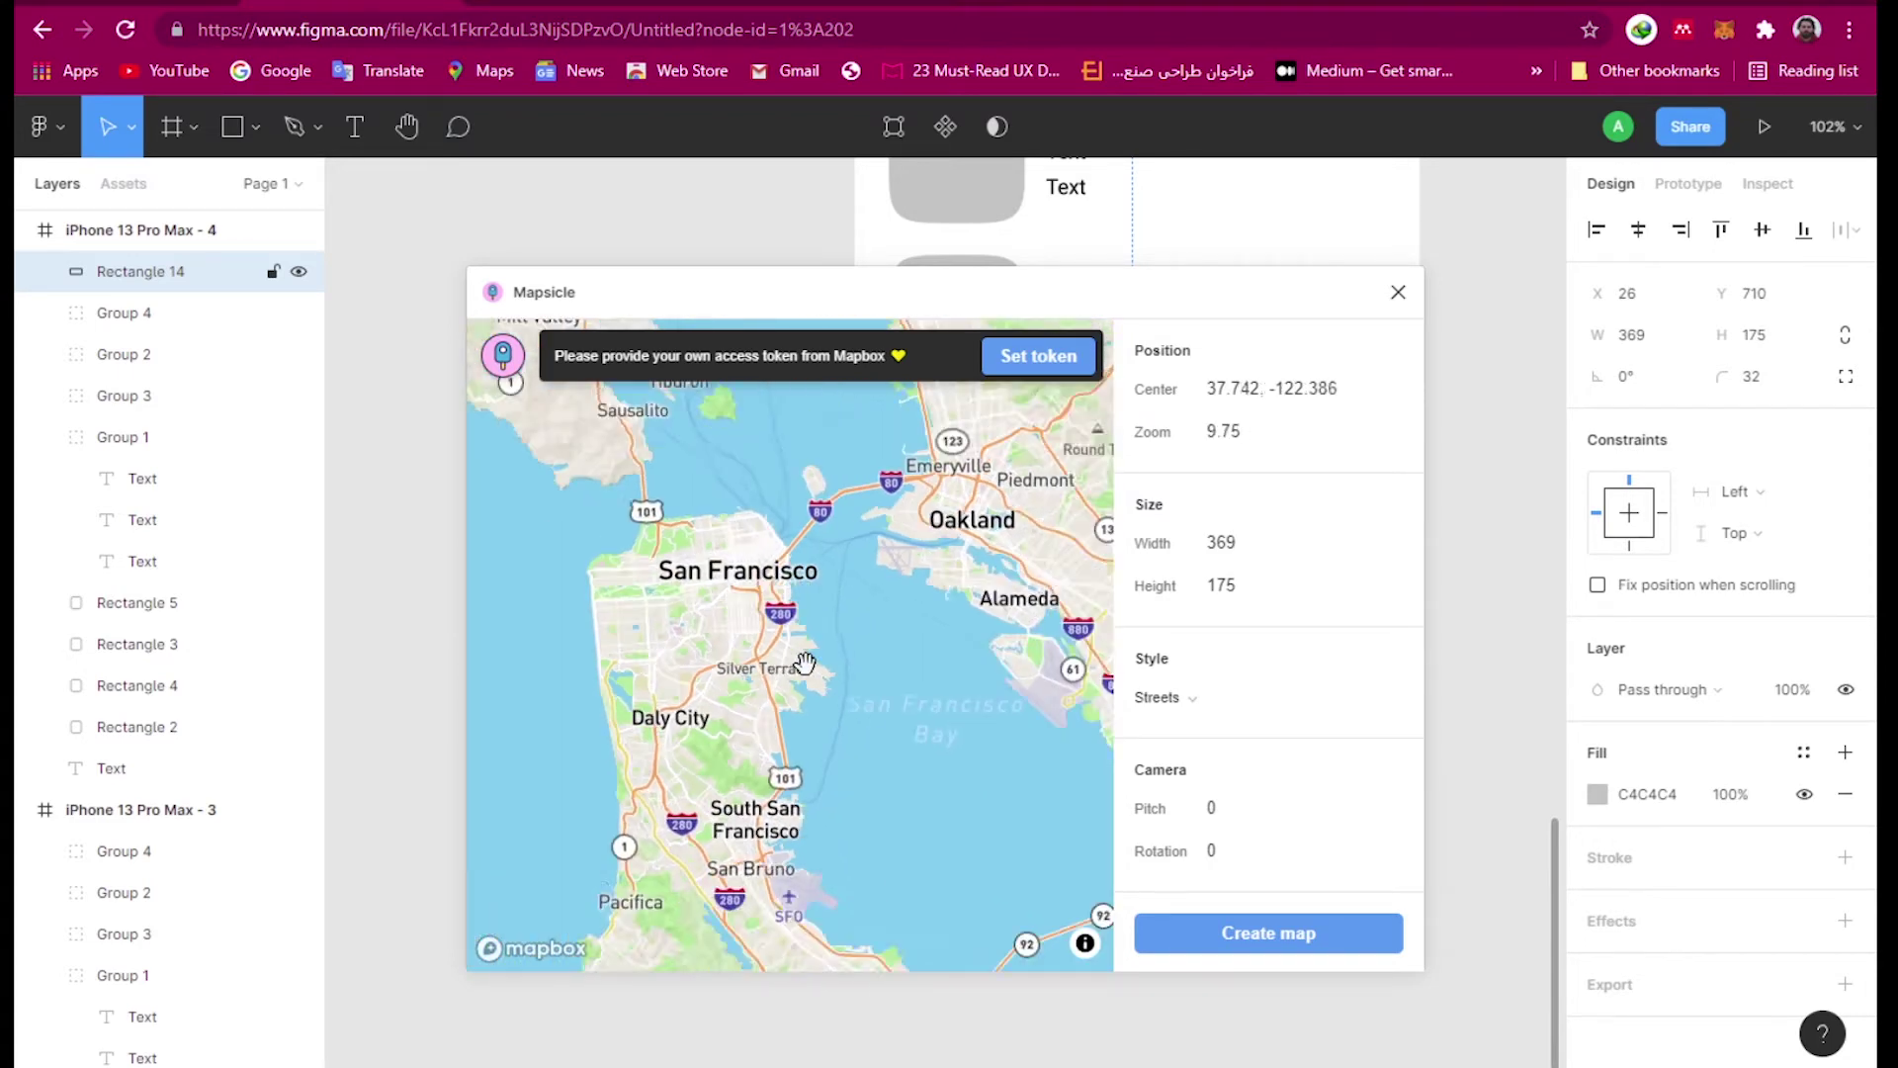
scroll(804, 662, down, 6)
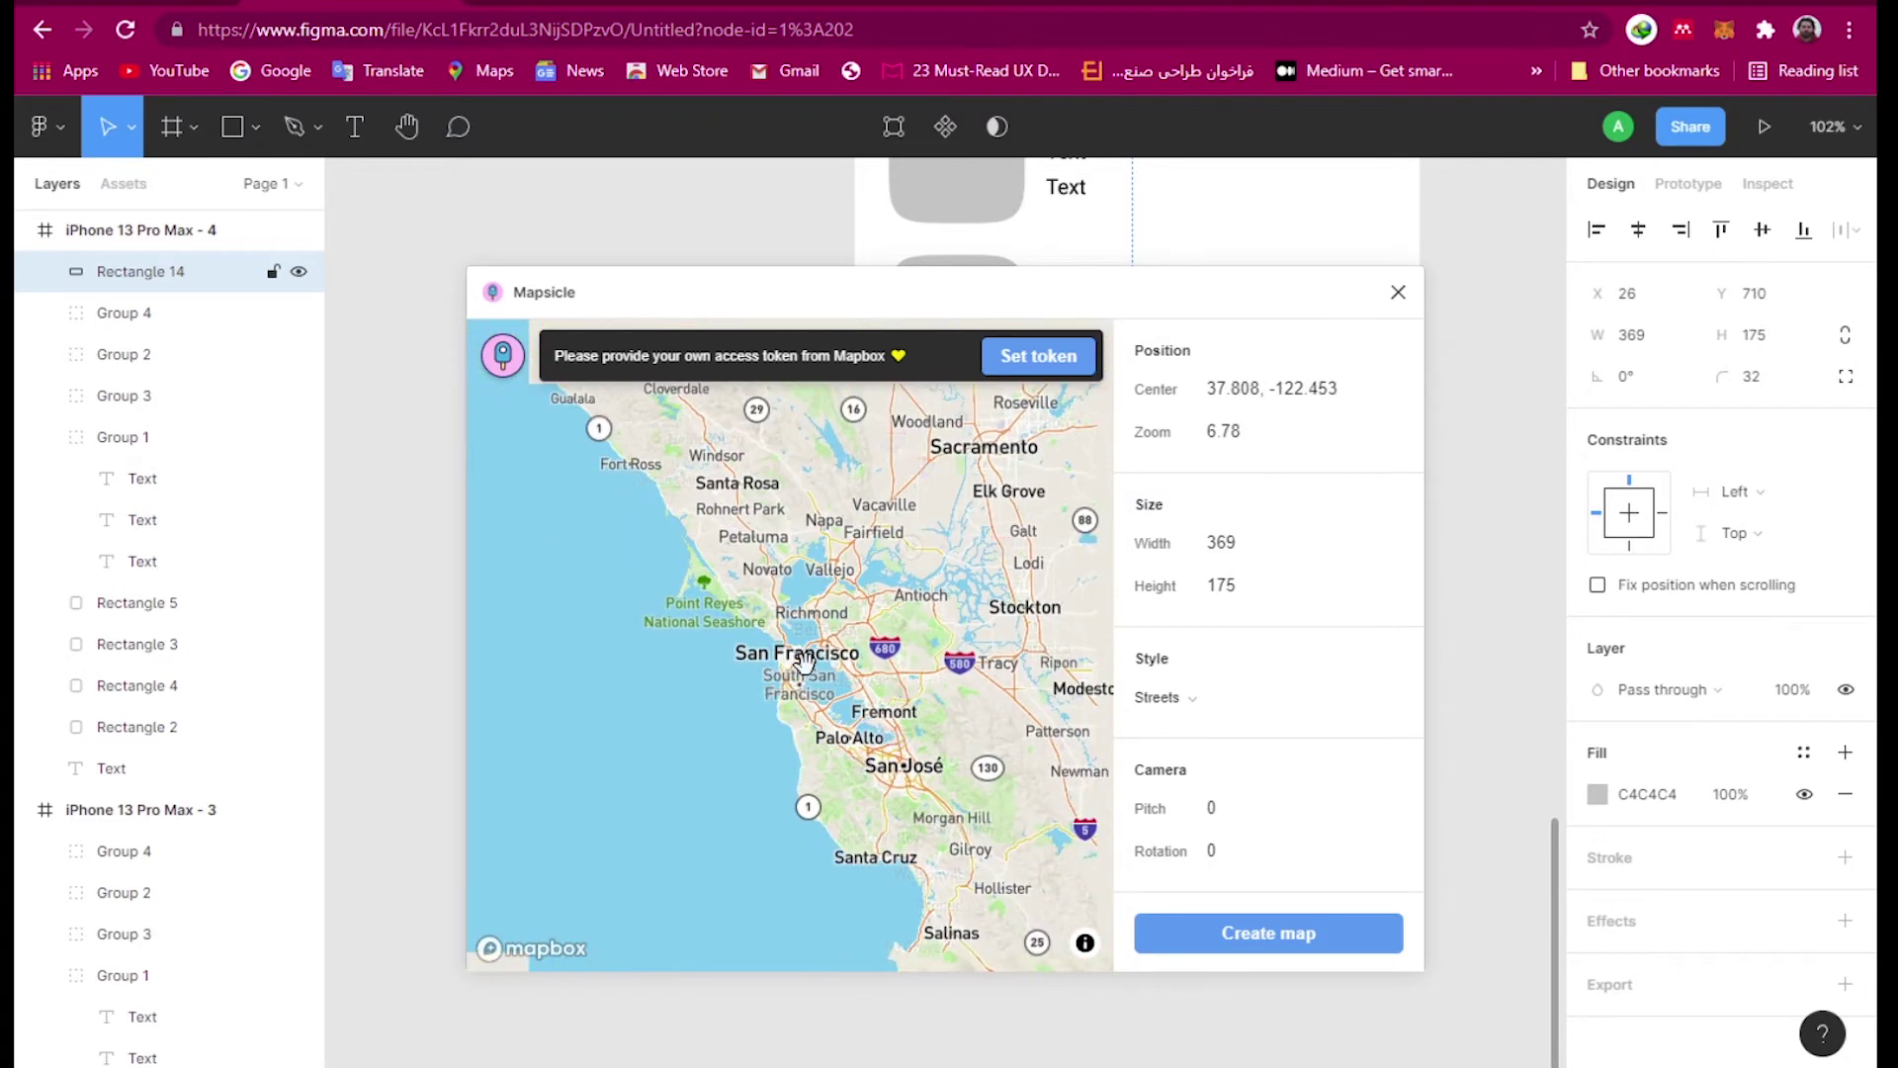
scroll(805, 663, down, 7)
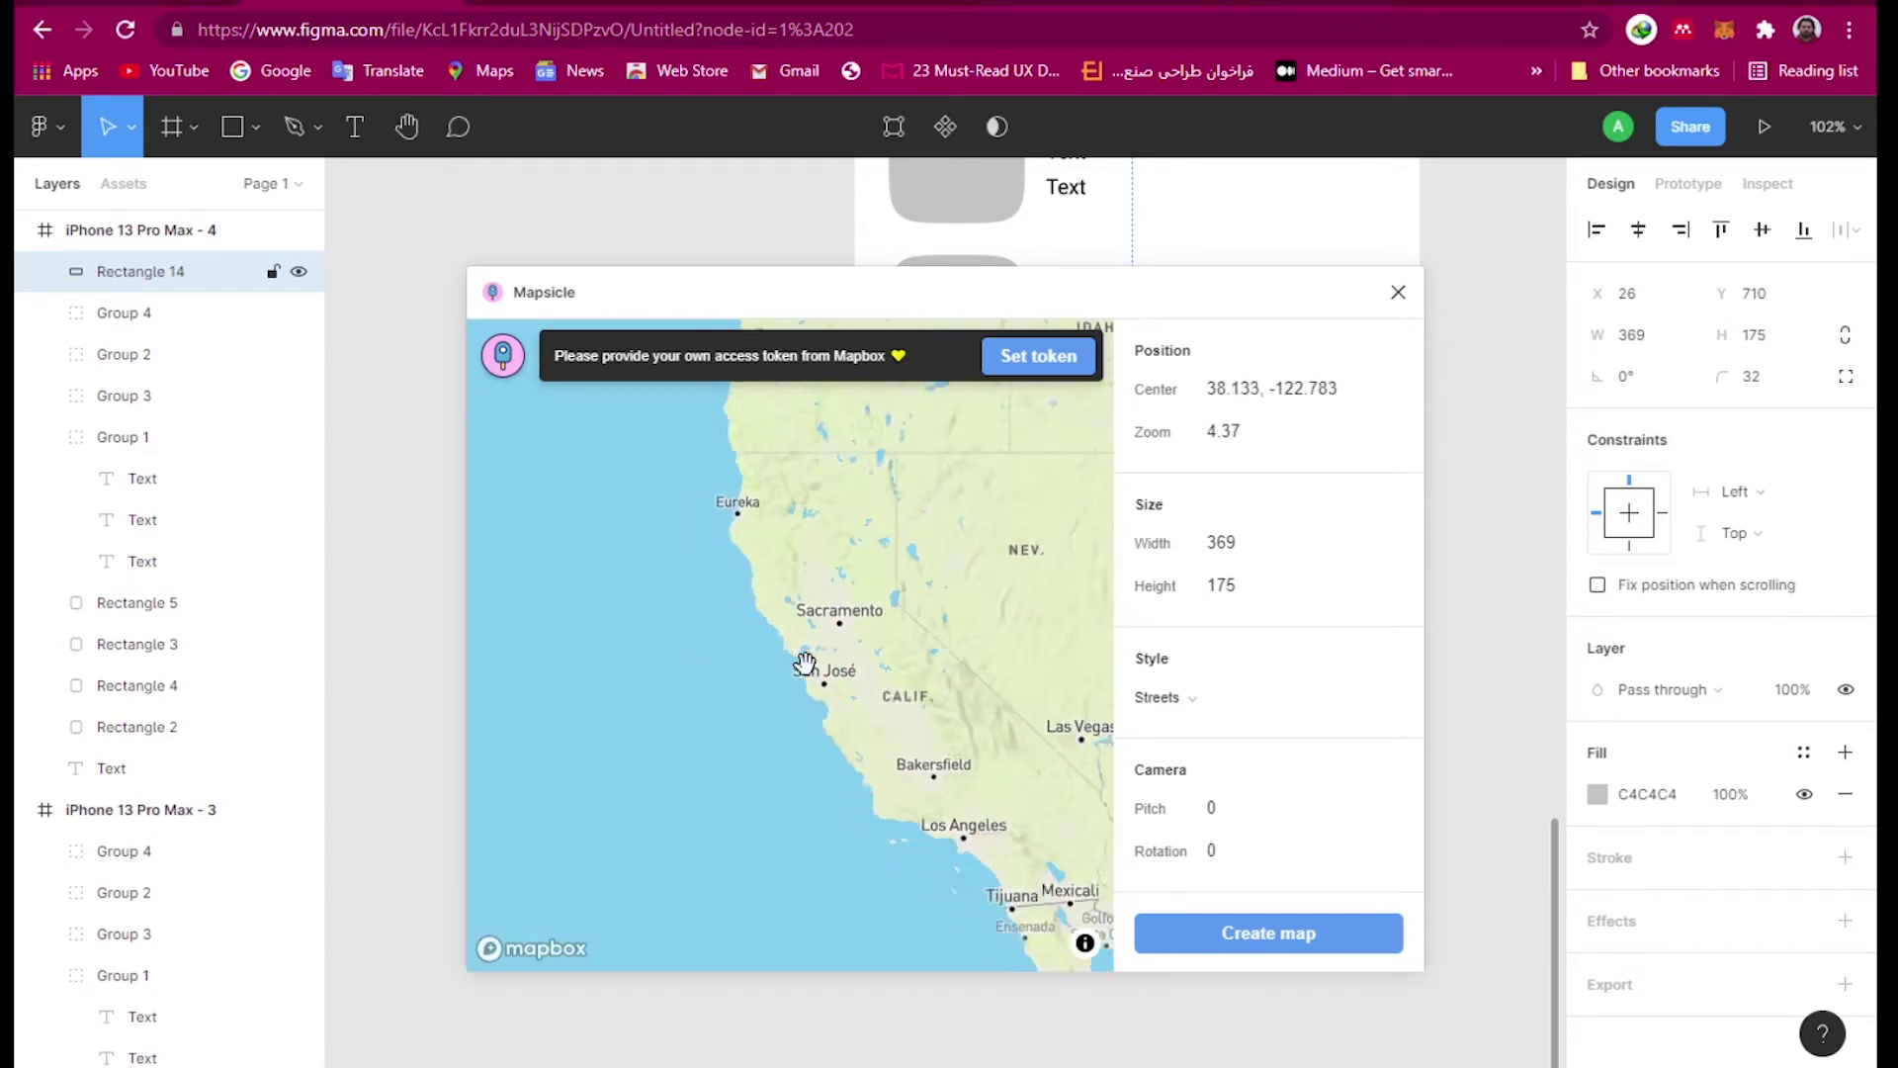
scroll(805, 663, down, 2)
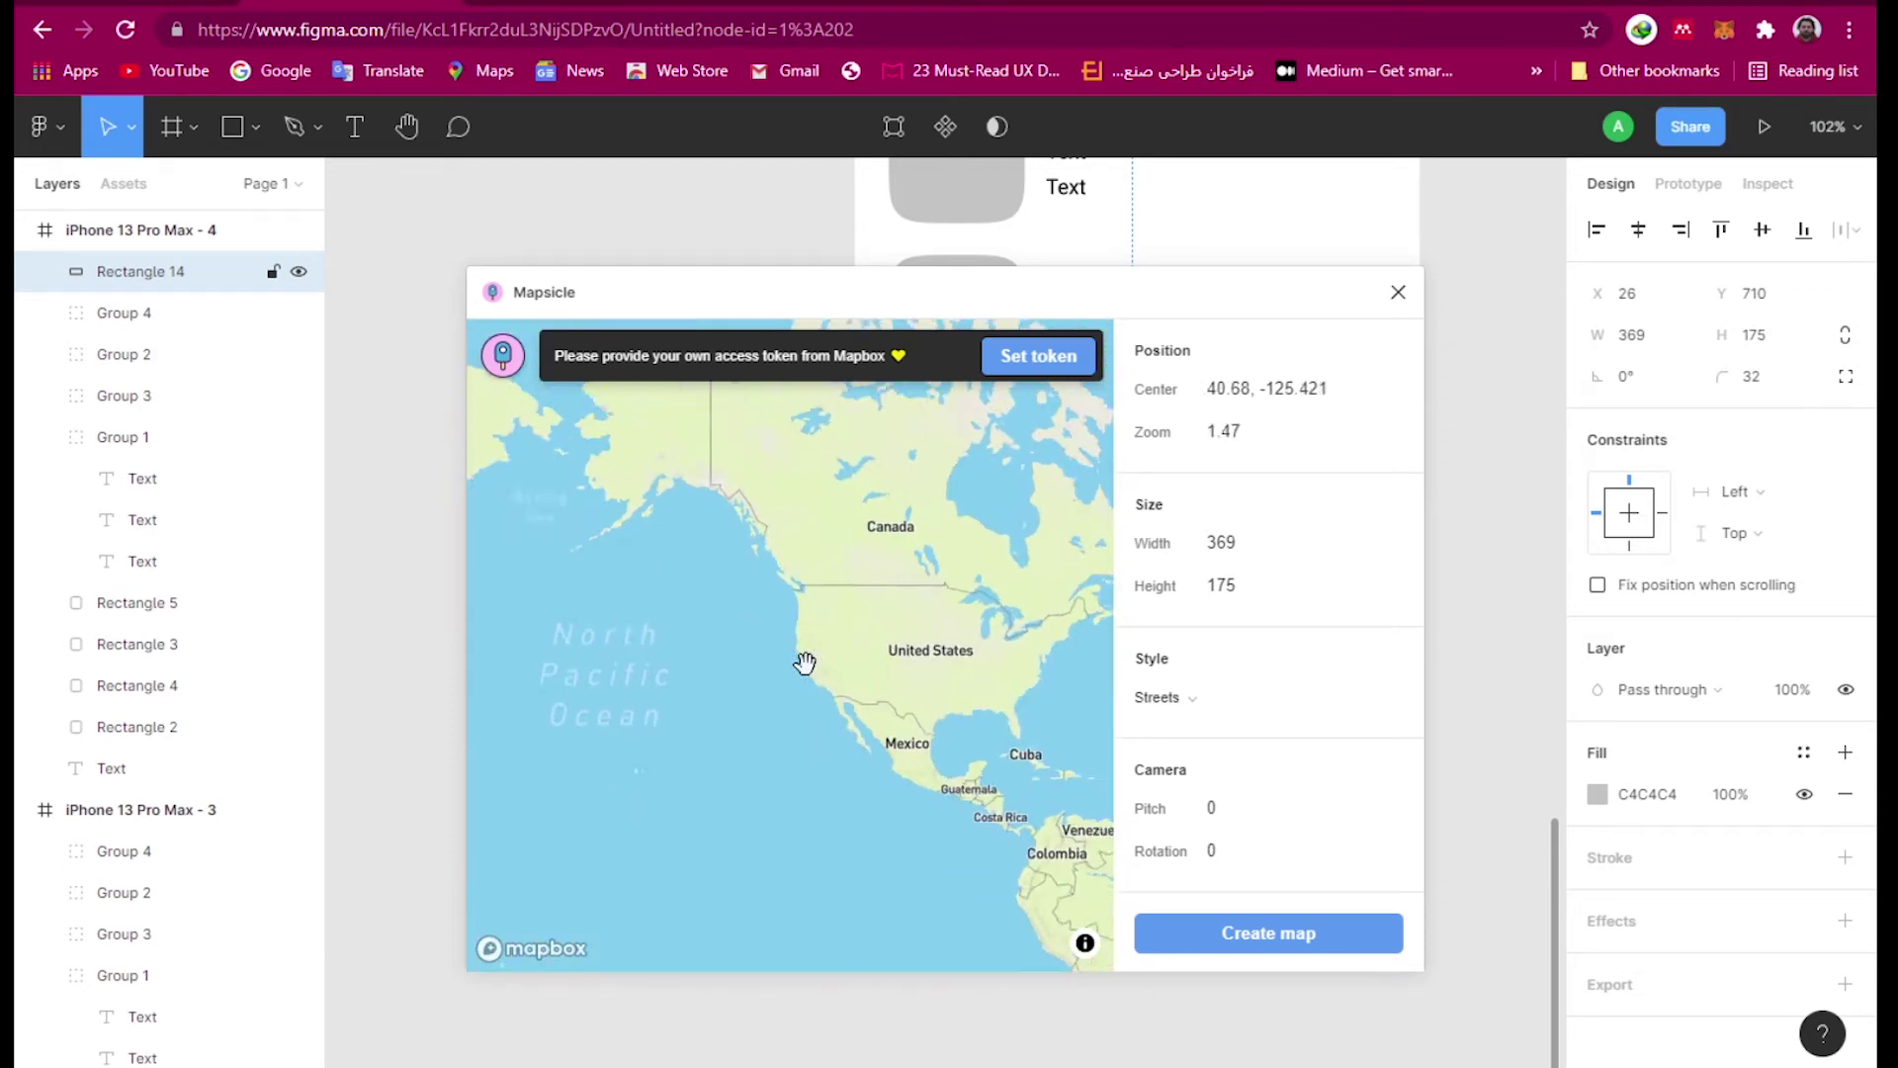
- Explore British Columbia in the map preview, going in as far as Naikoon Provincial Park
scroll(729, 486, up, 3)
scroll(728, 486, up, 6)
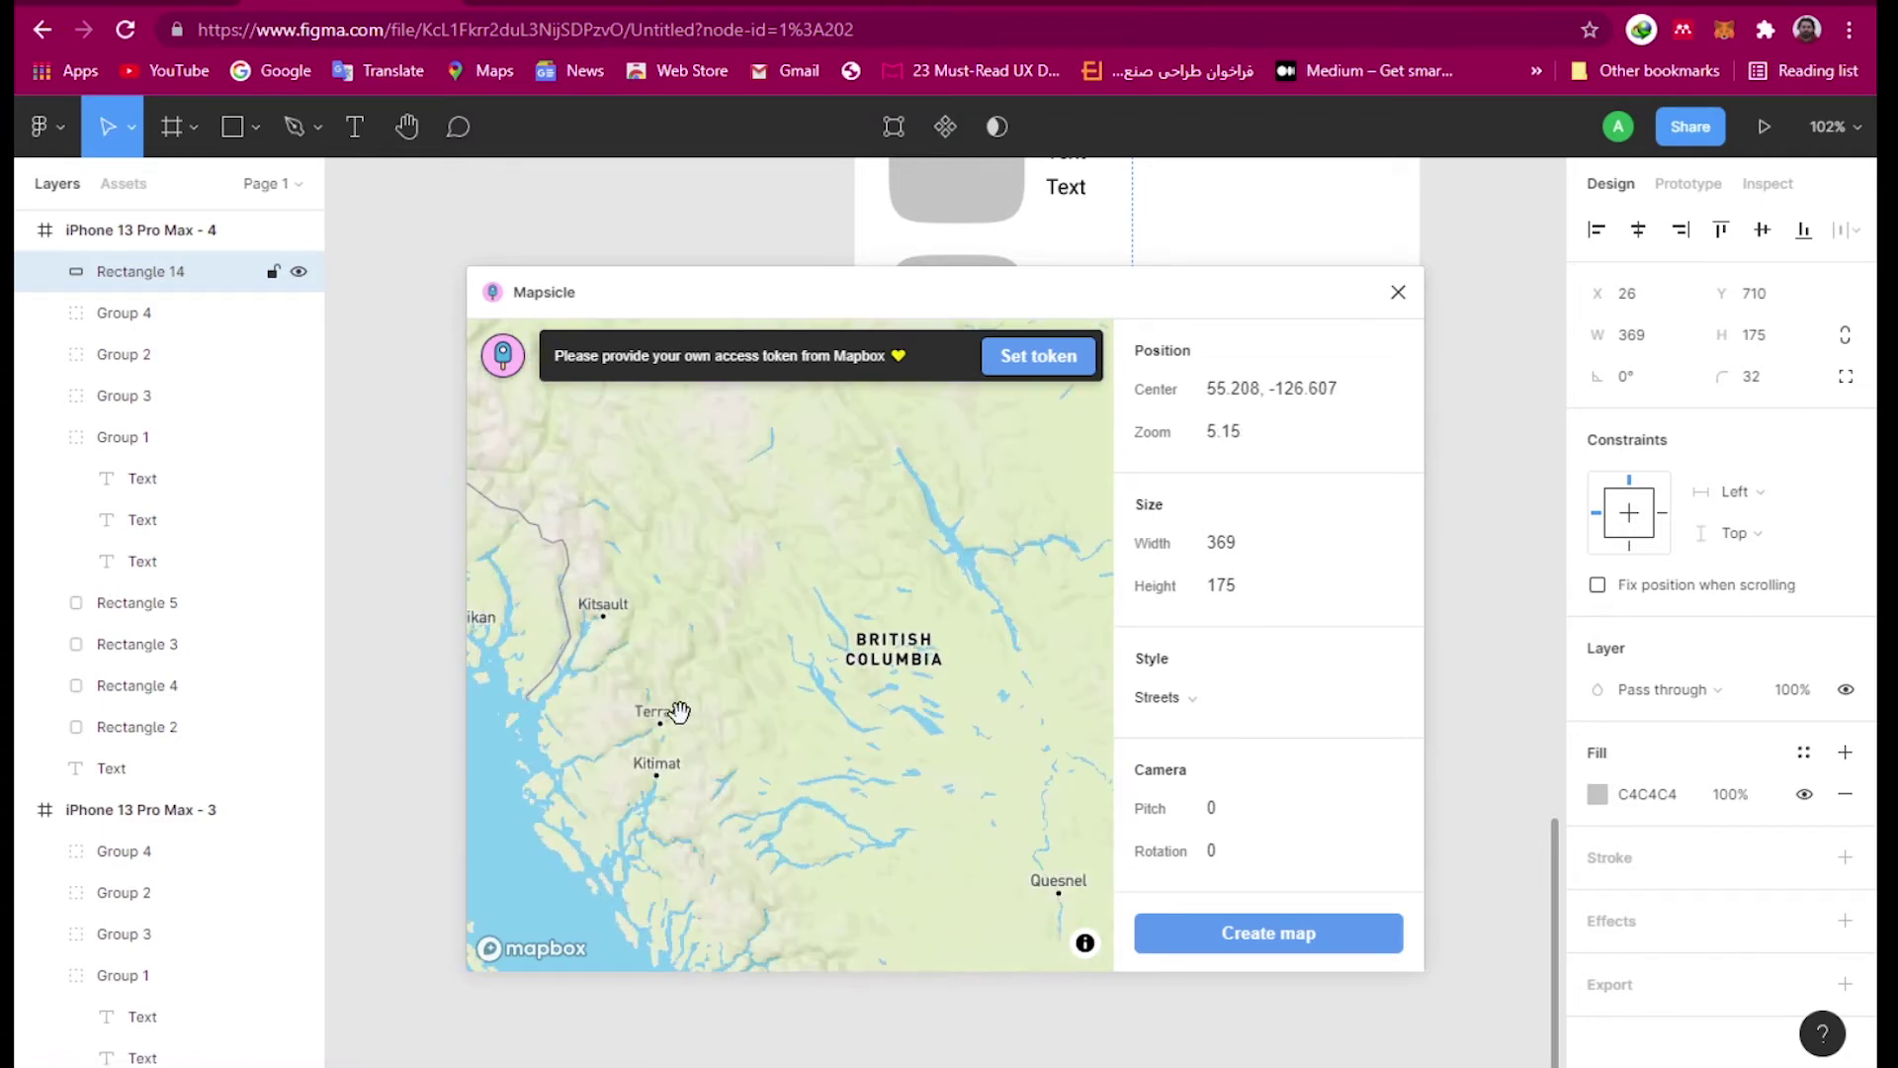
scroll(767, 668, up, 3)
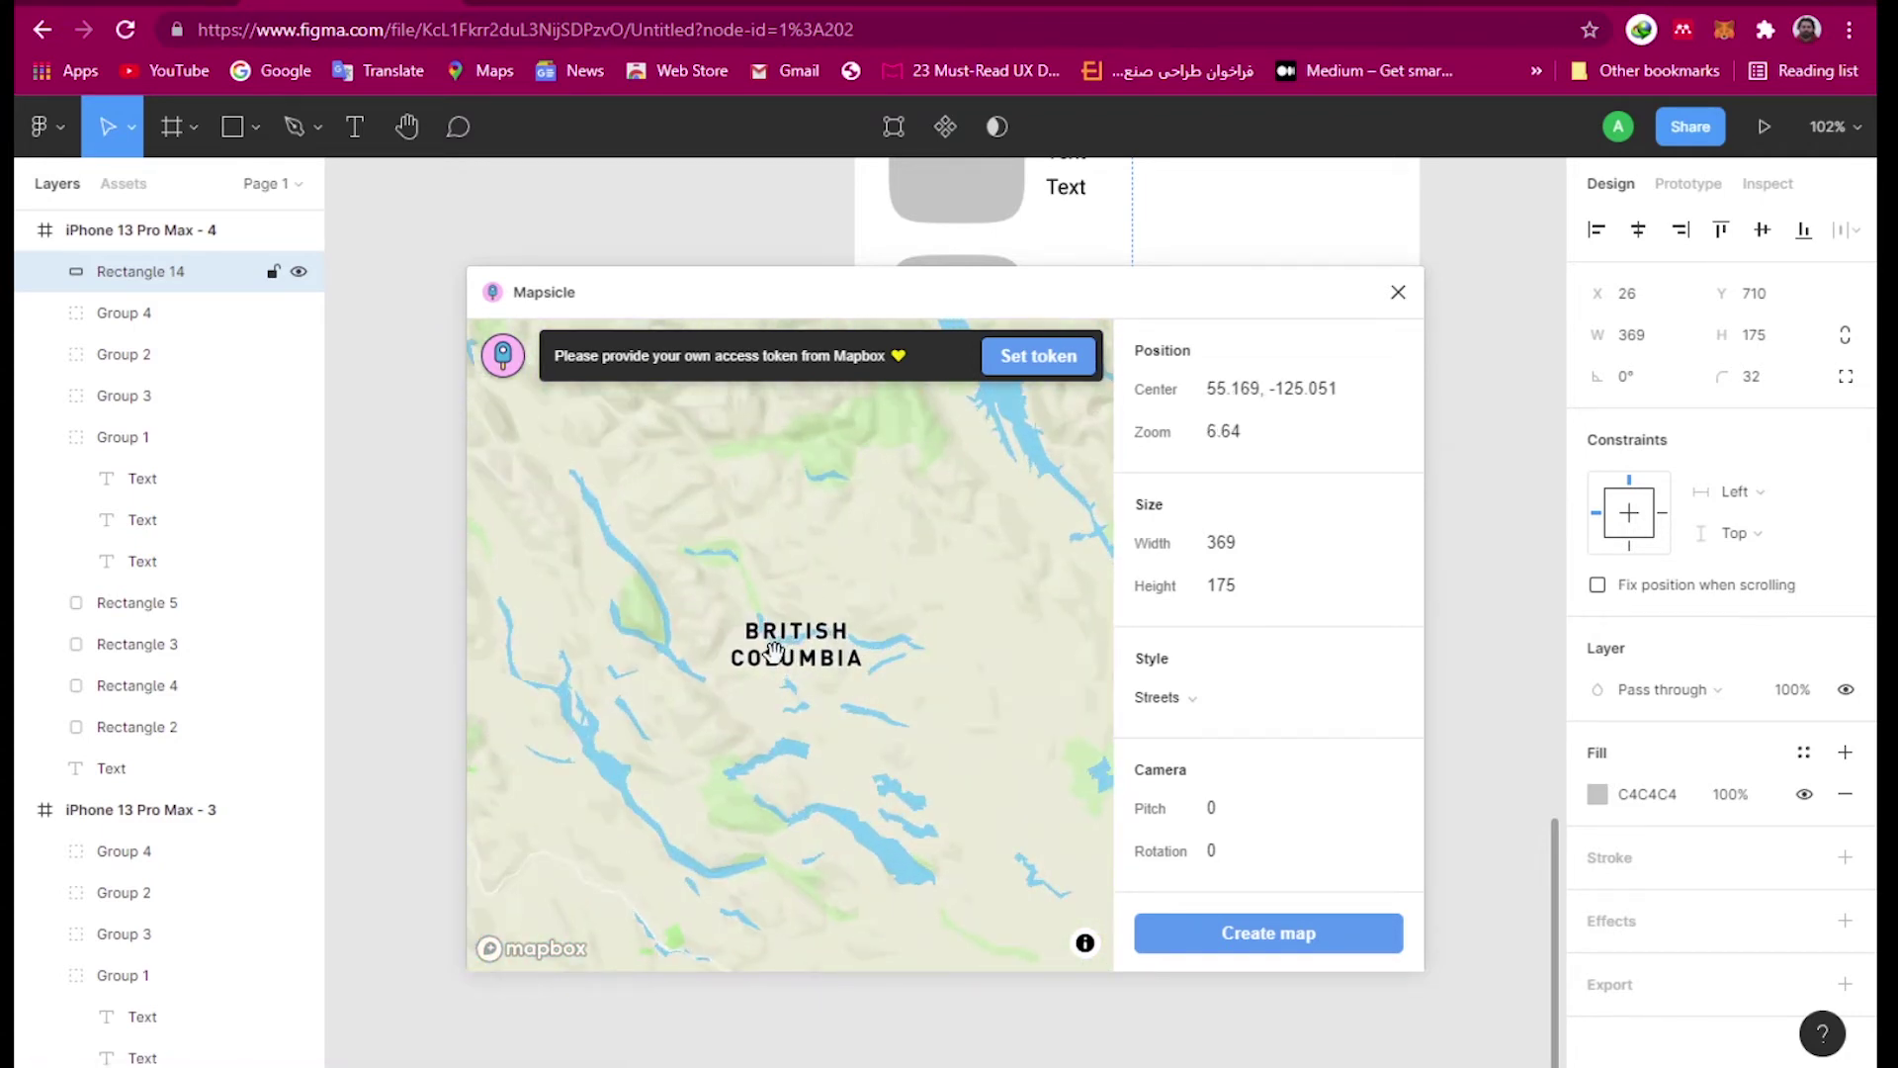
scroll(695, 627, down, 3)
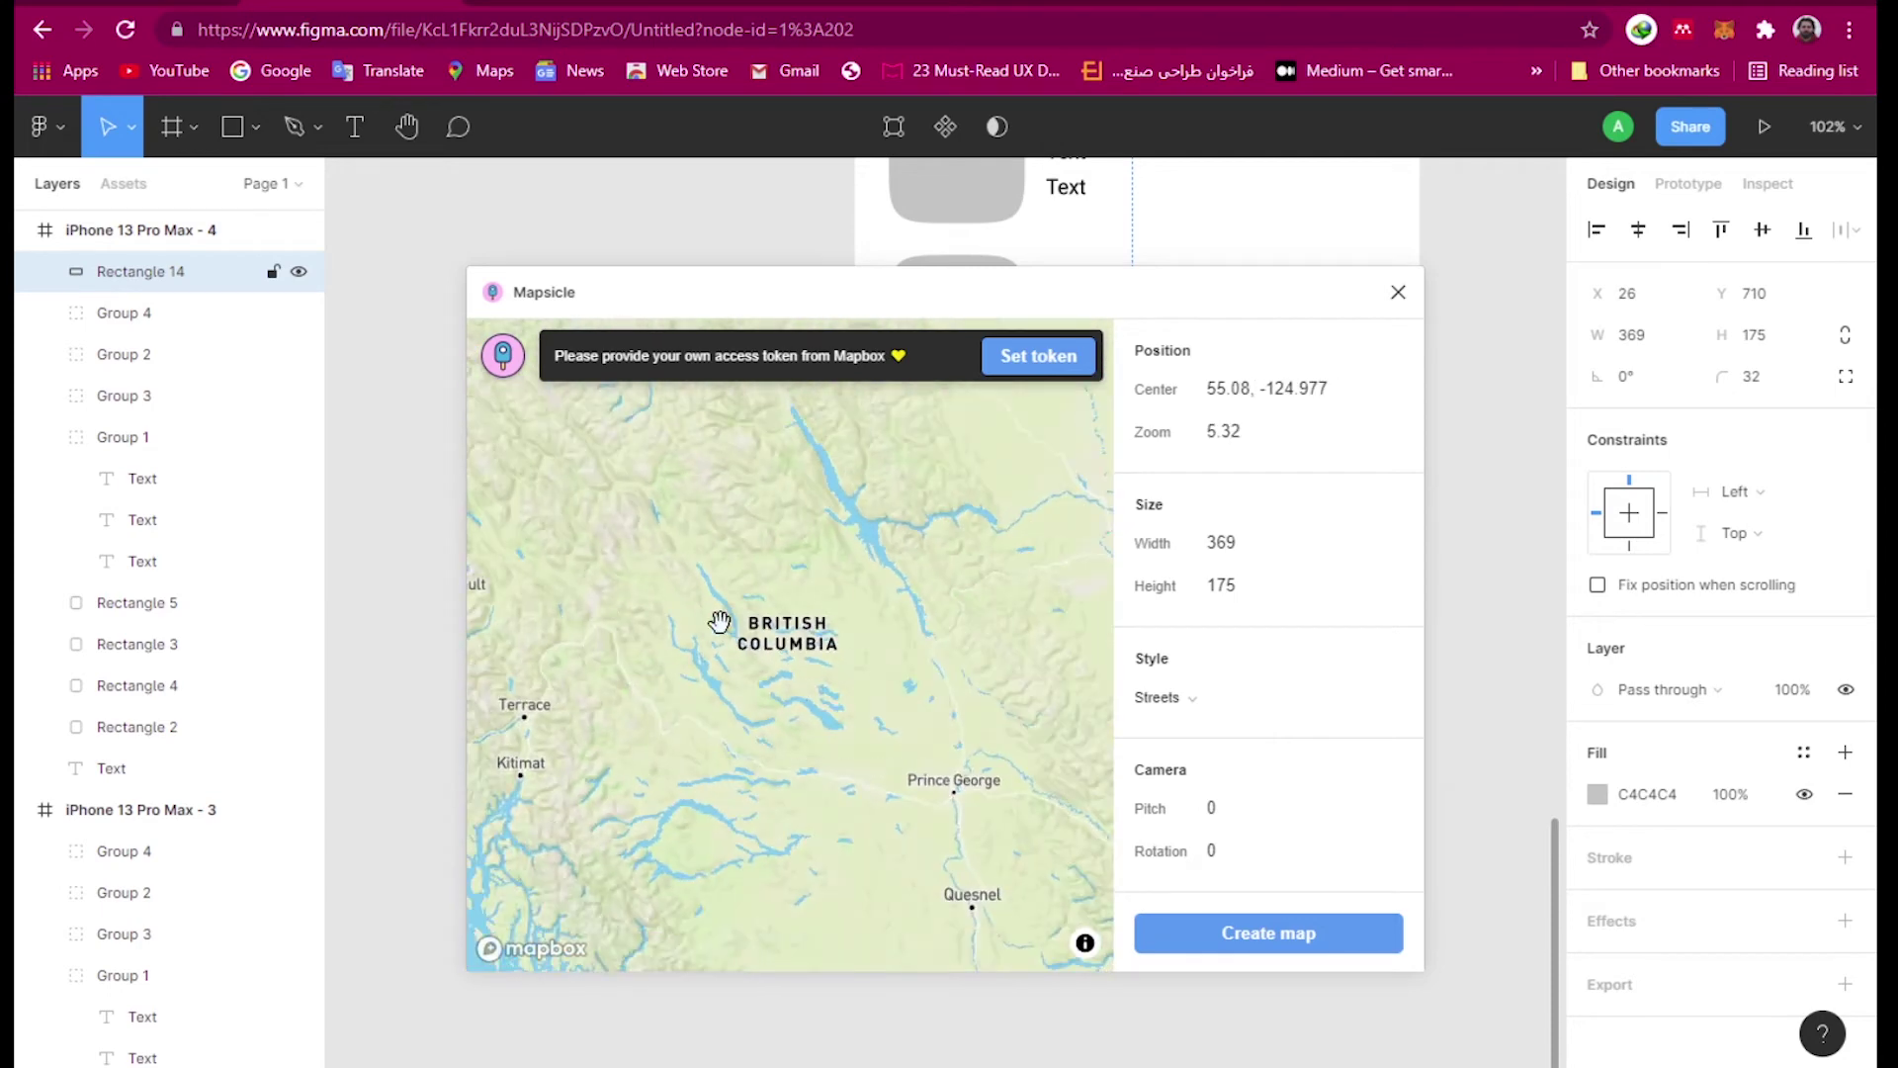
drag(775, 655, 996, 690)
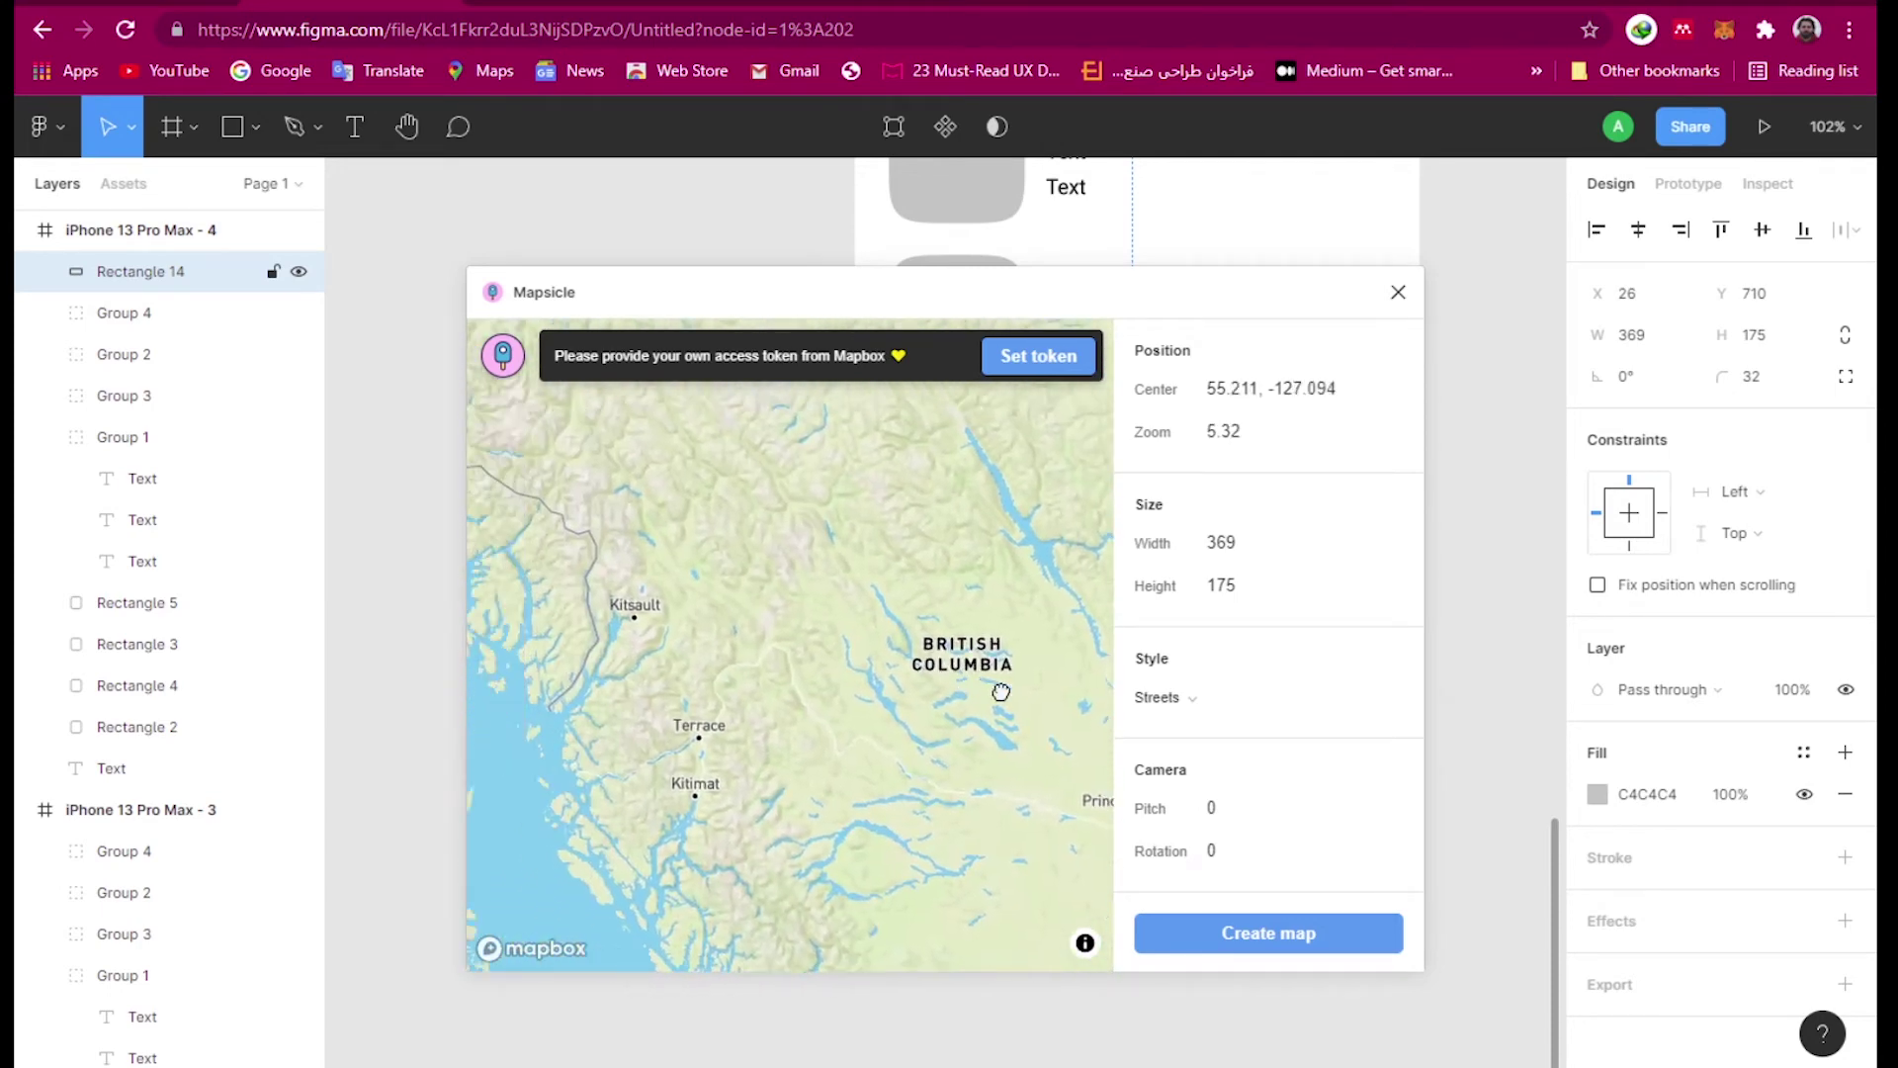
drag(646, 685, 877, 594)
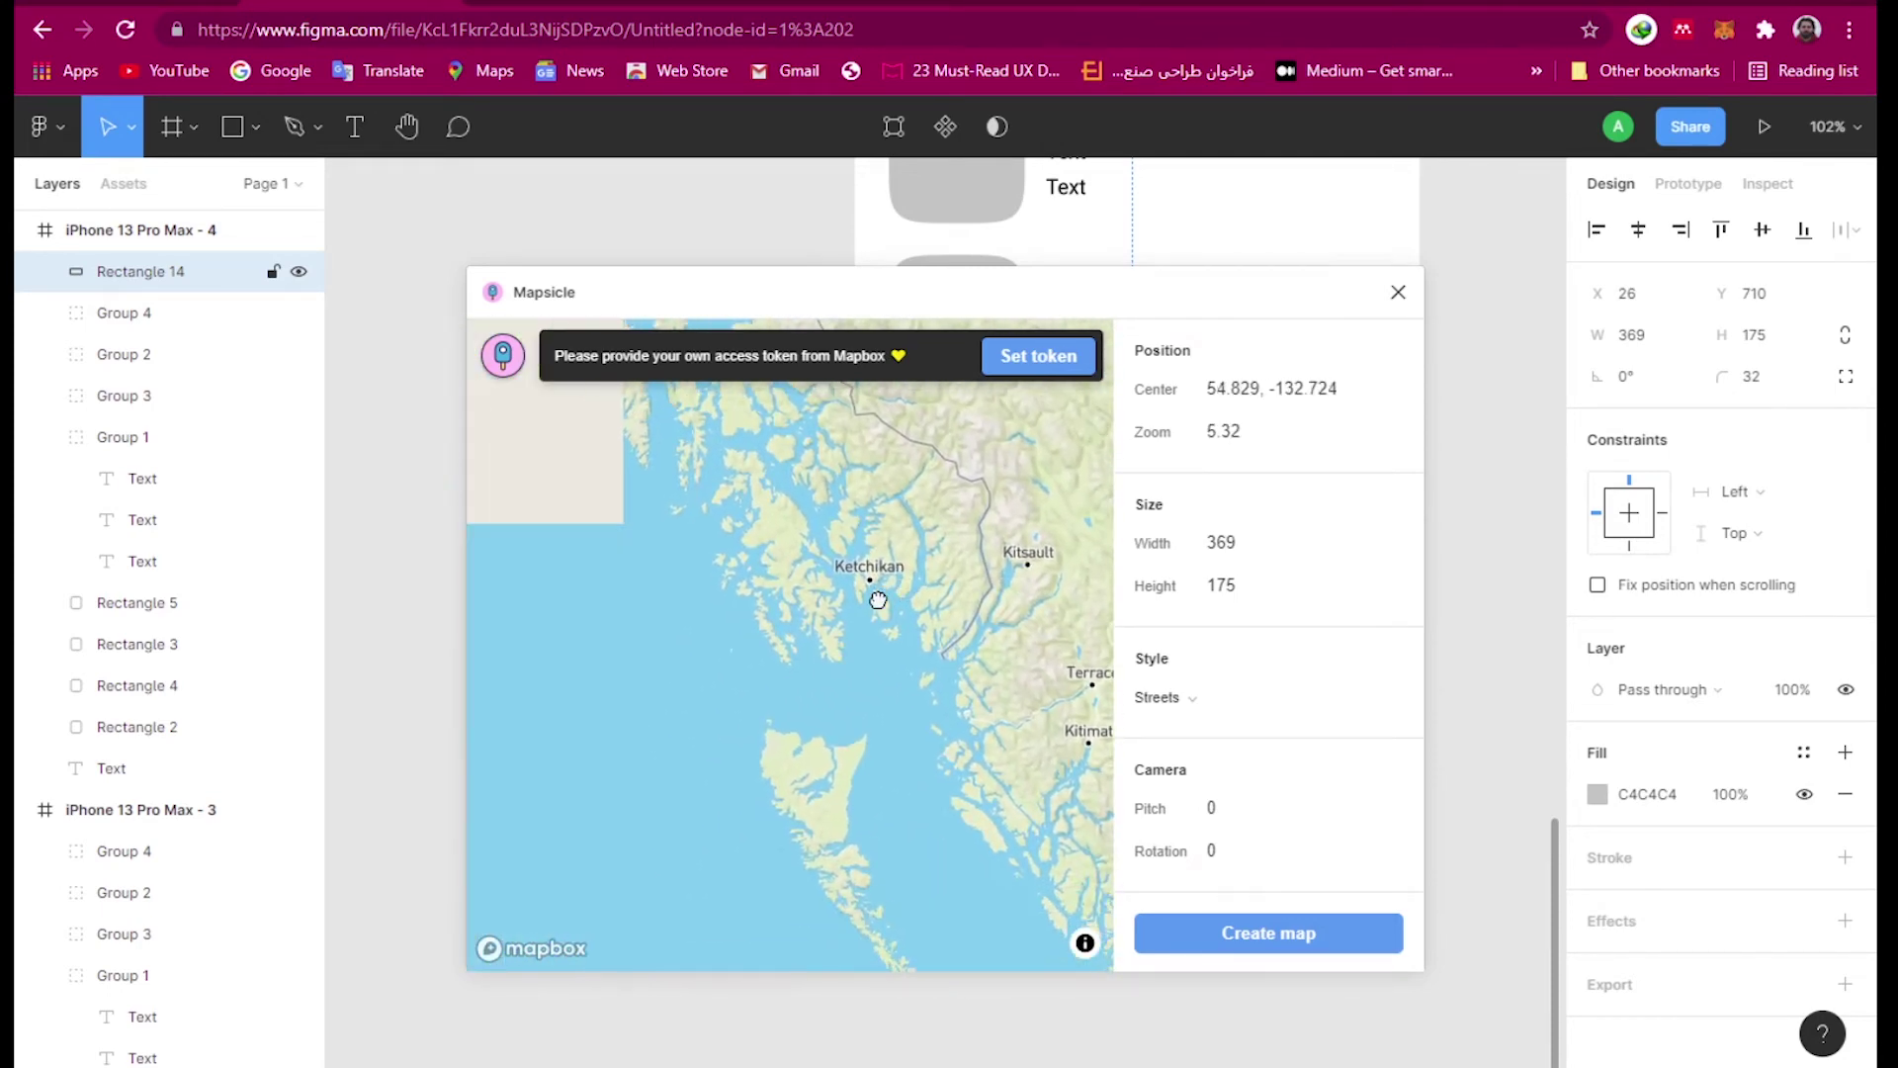
scroll(835, 816, up, 4)
scroll(838, 823, up, 1)
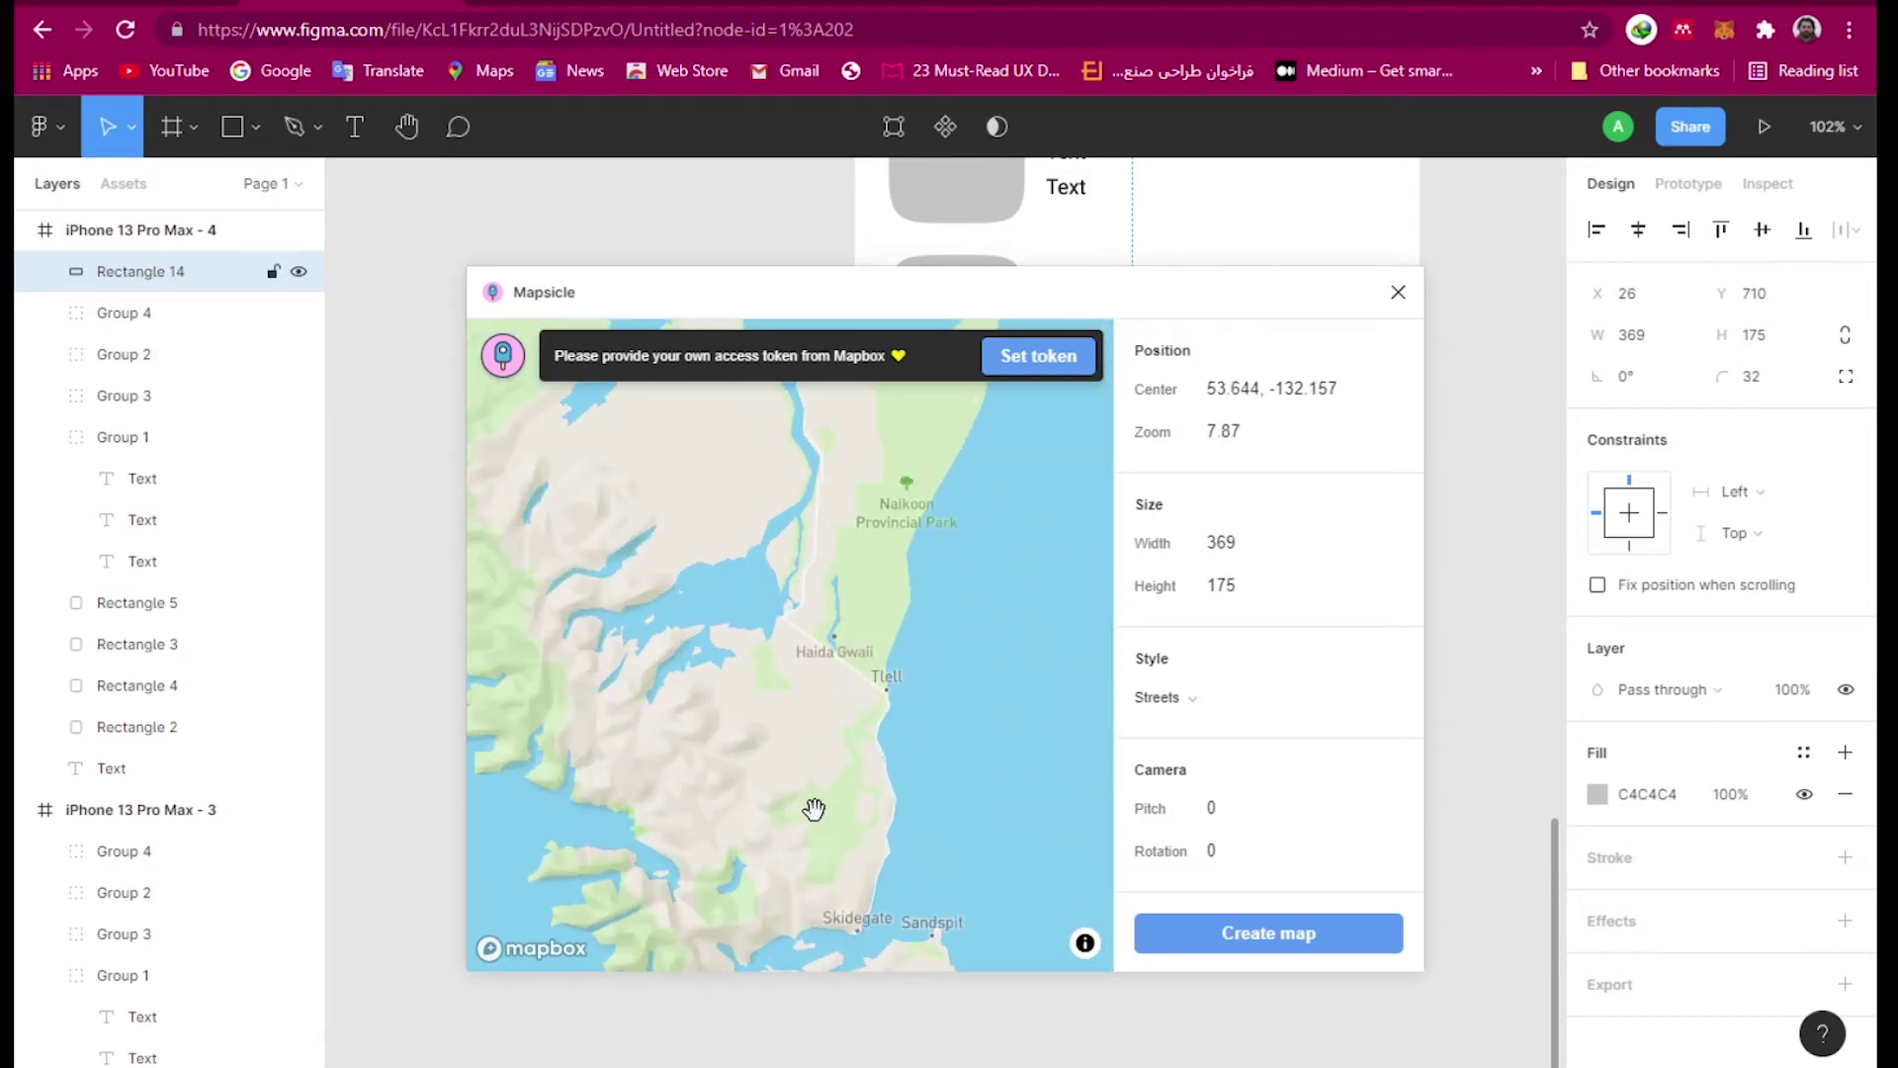
scroll(902, 465, up, 1)
scroll(902, 465, up, 8)
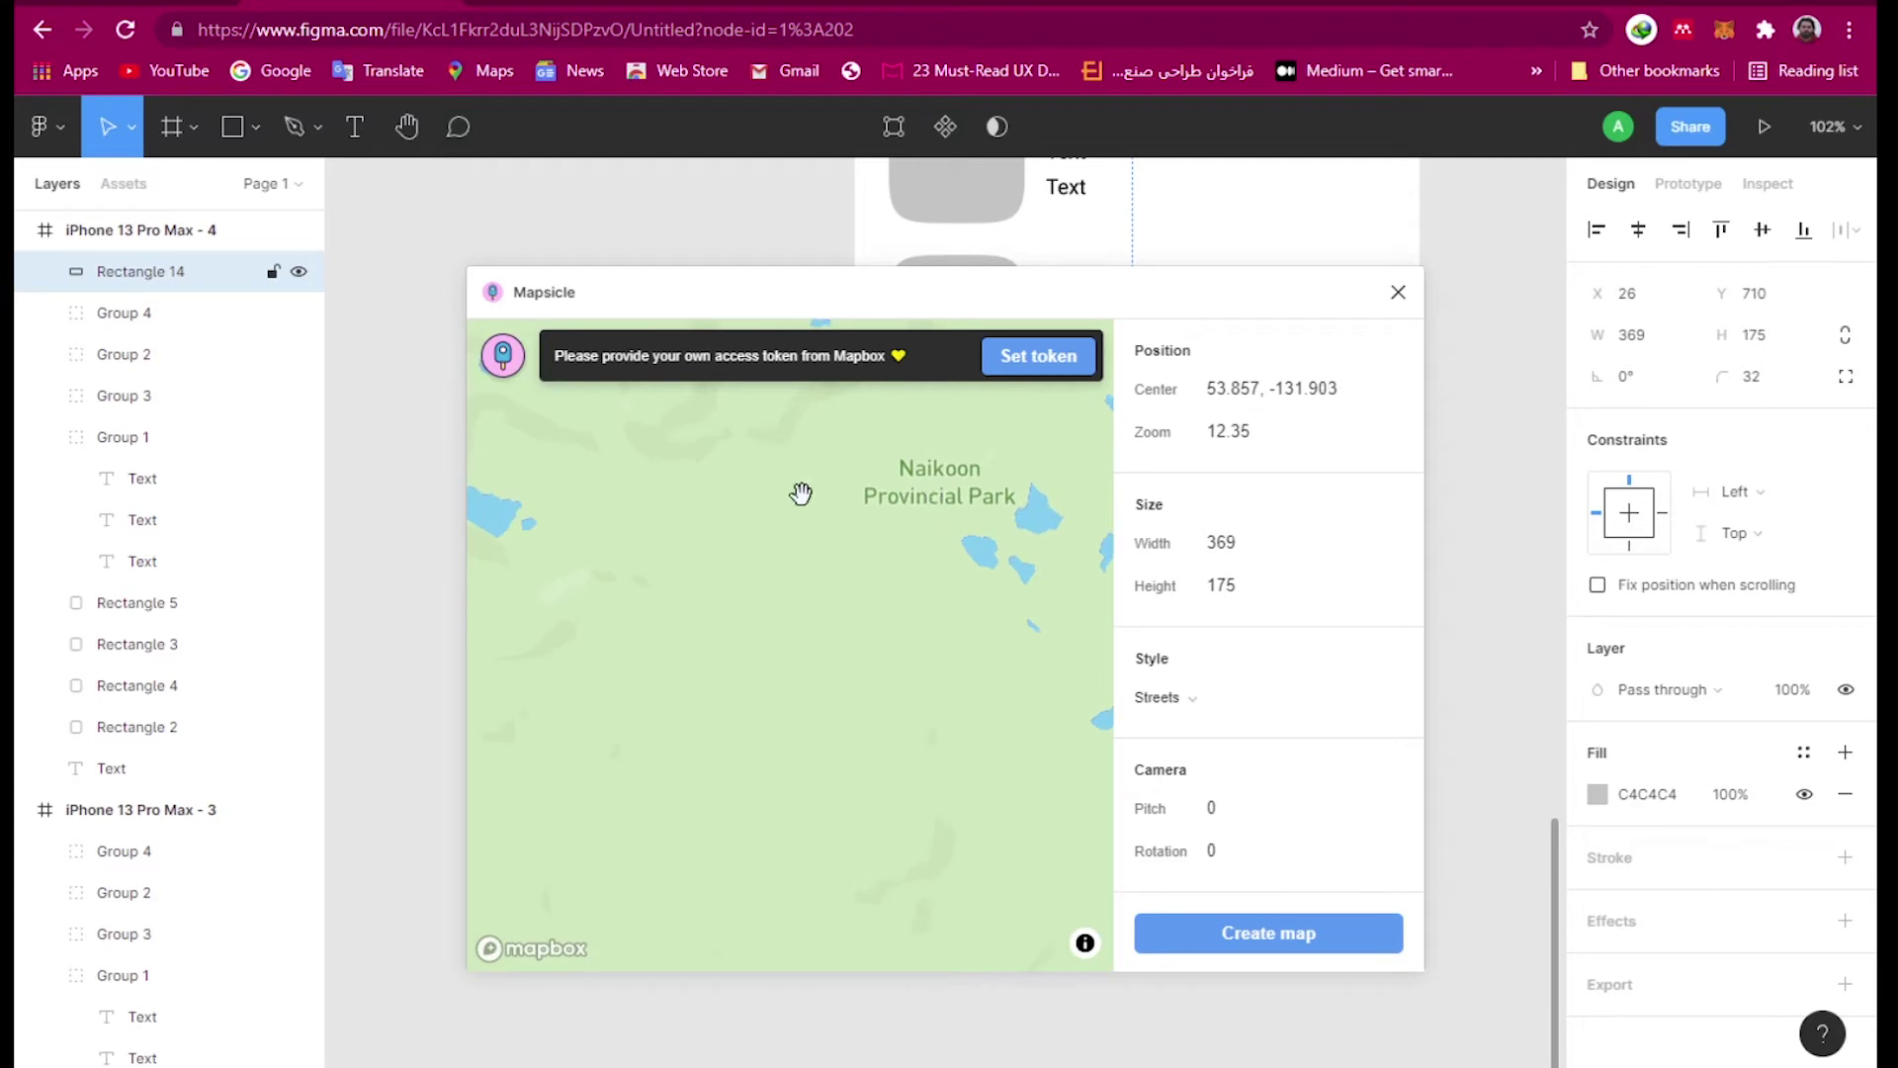
- Zoom the map preview out to the world view and shift it over to Europe and Asia
scroll(682, 533, down, 6)
scroll(683, 532, down, 8)
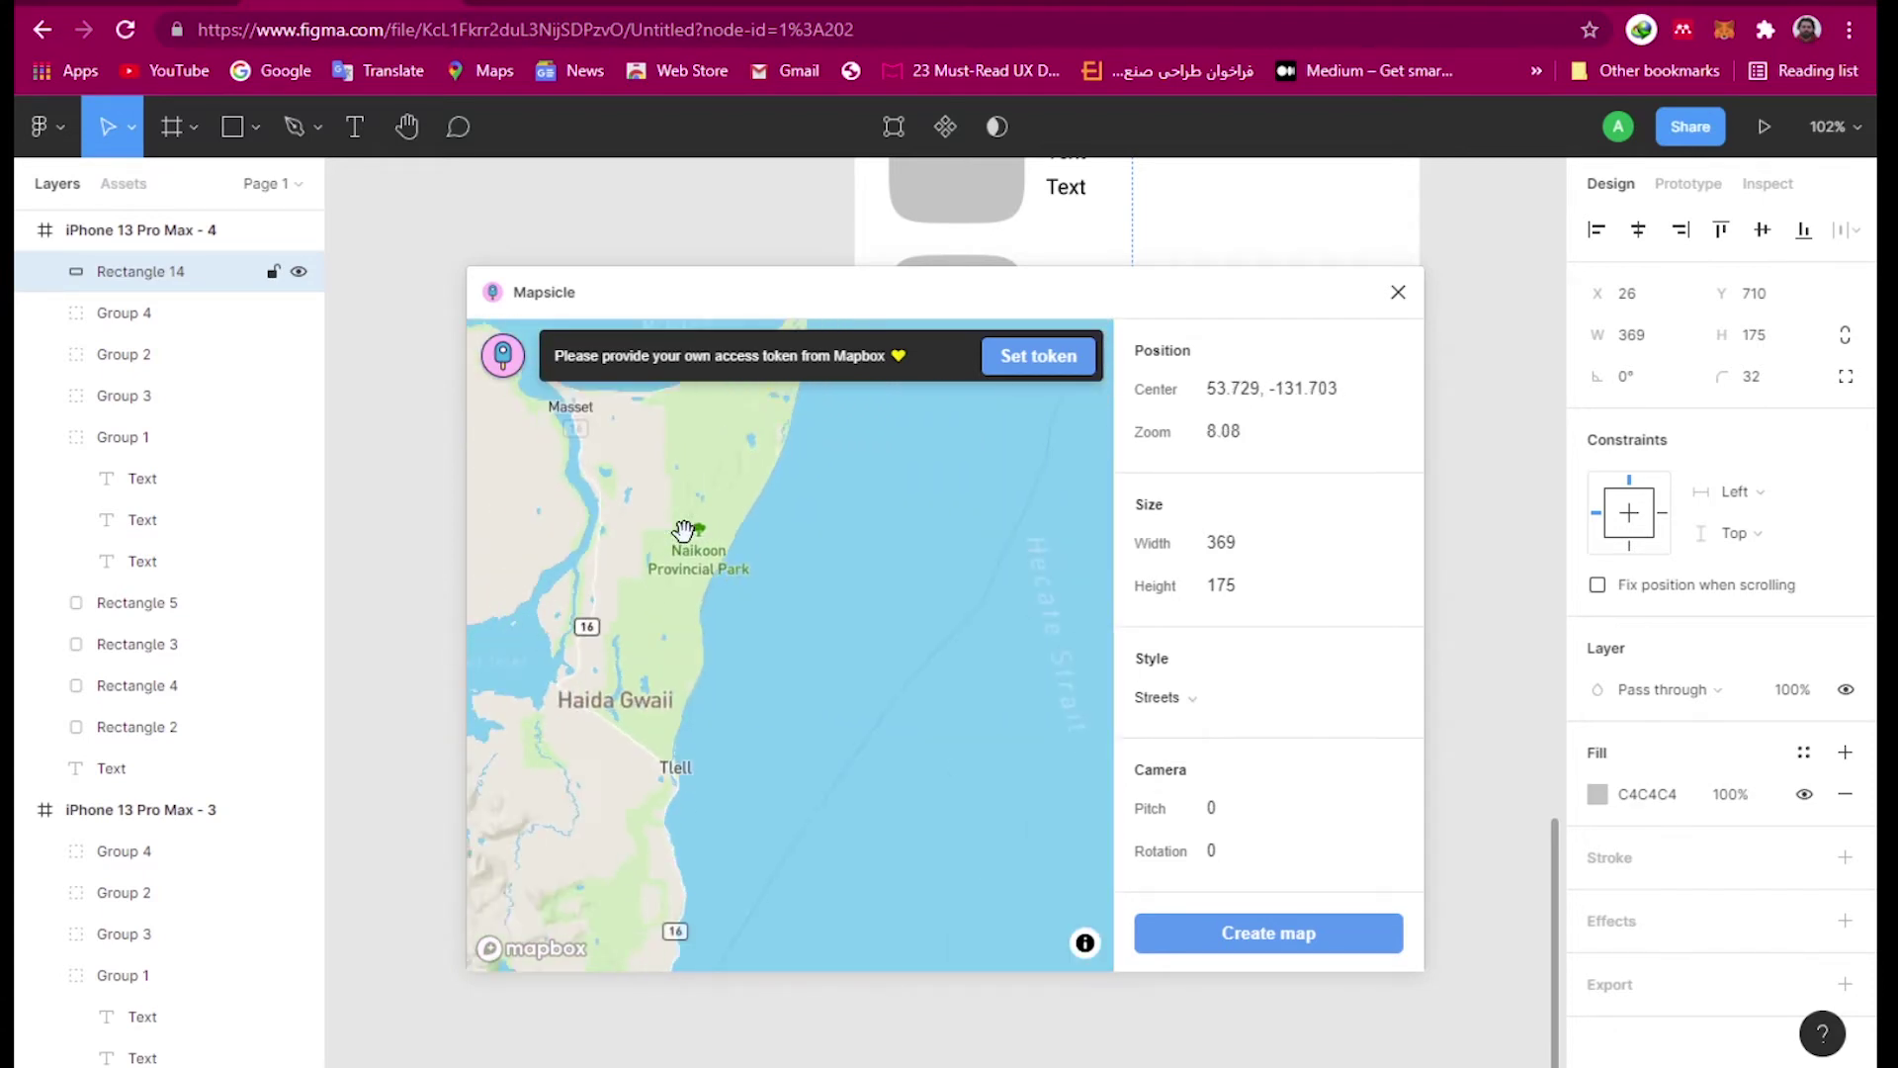
scroll(682, 532, down, 7)
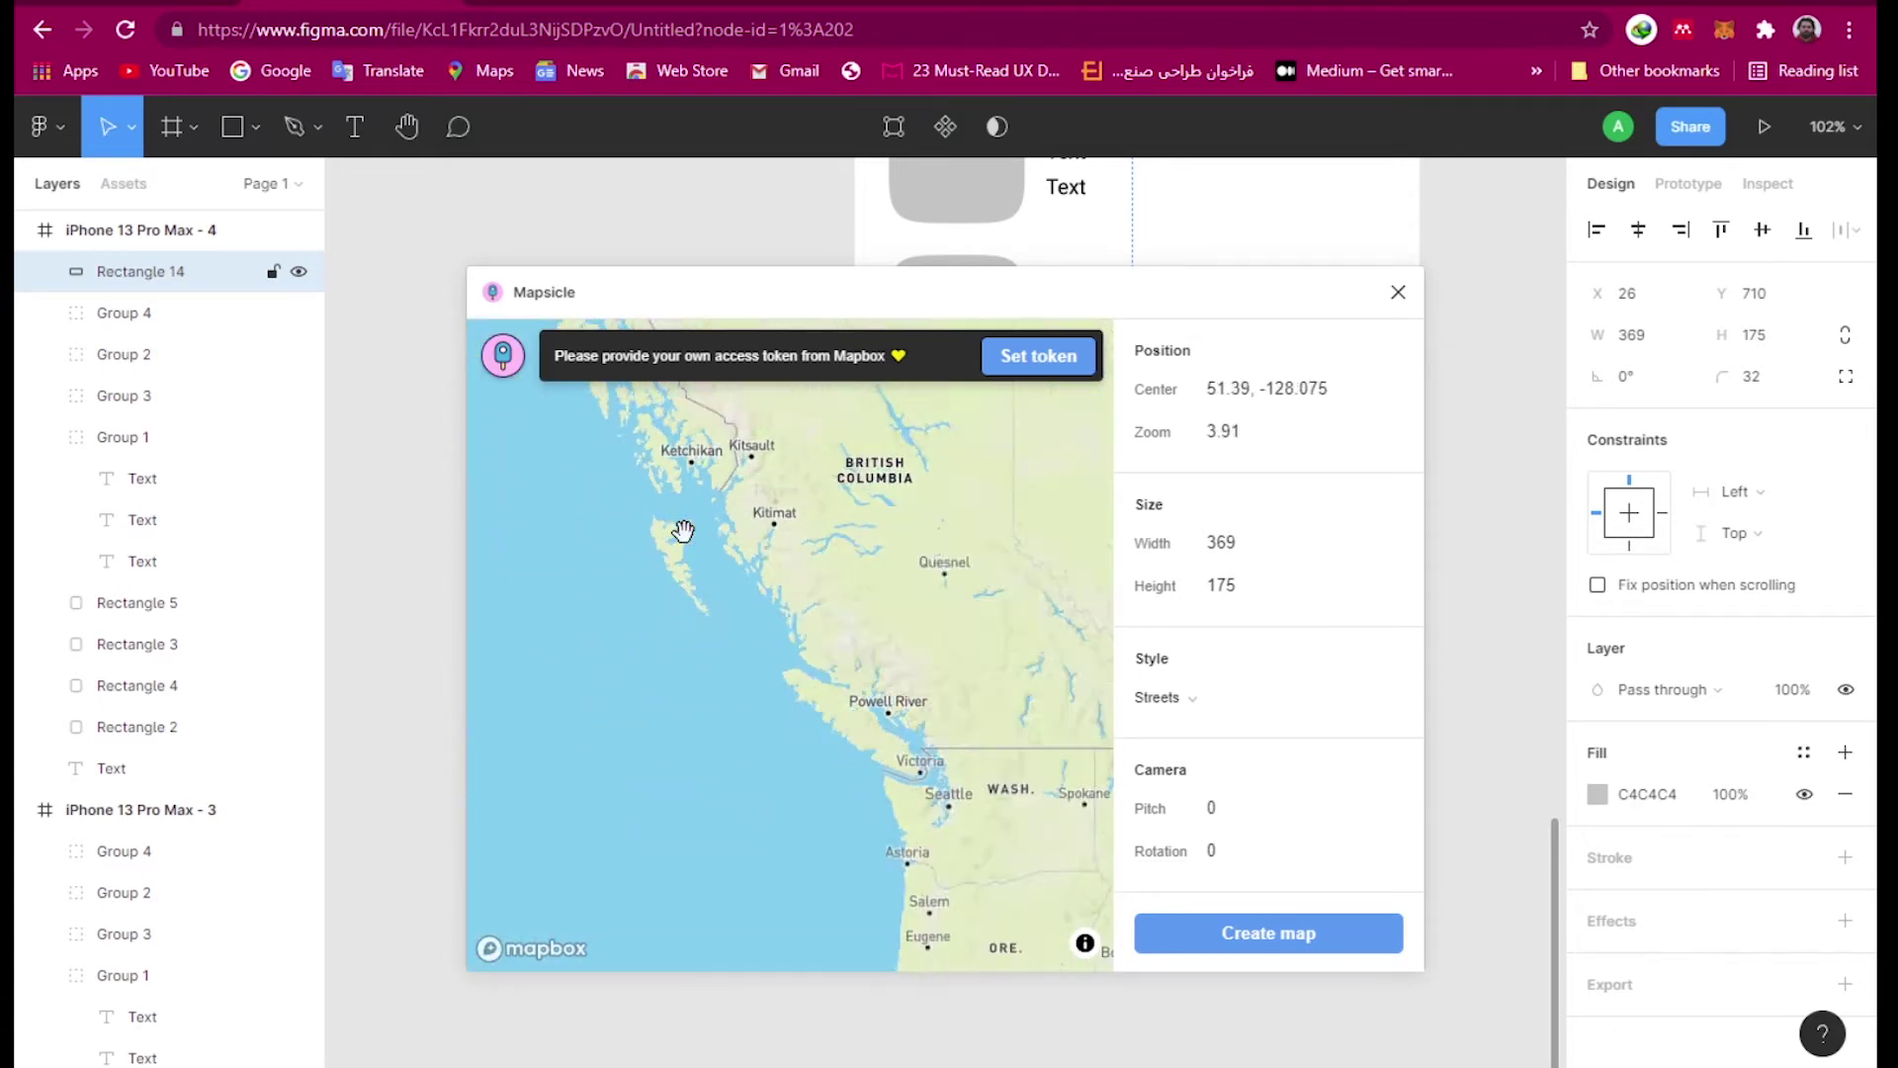
scroll(682, 532, down, 4)
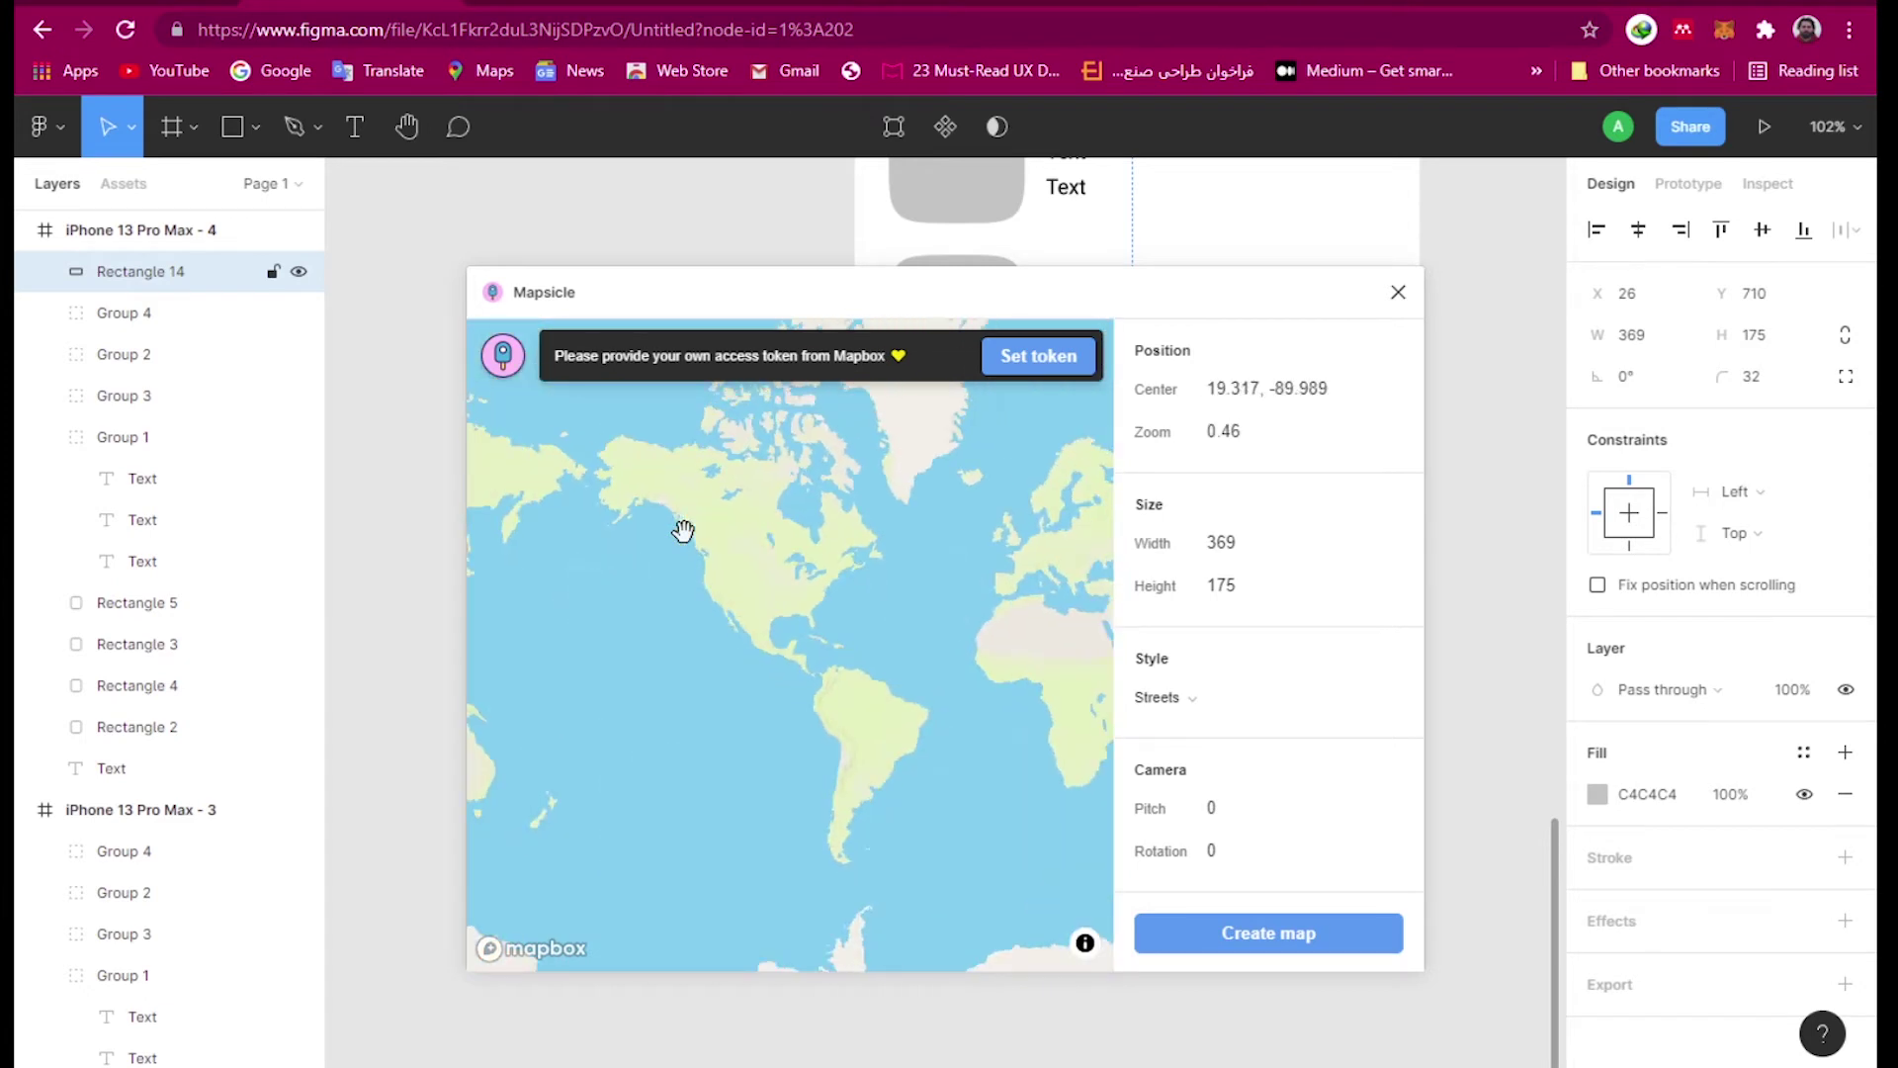
drag(1018, 585, 728, 623)
- Zoom the map preview in on central Europe around Switzerland and southern Germany
scroll(728, 623, up, 5)
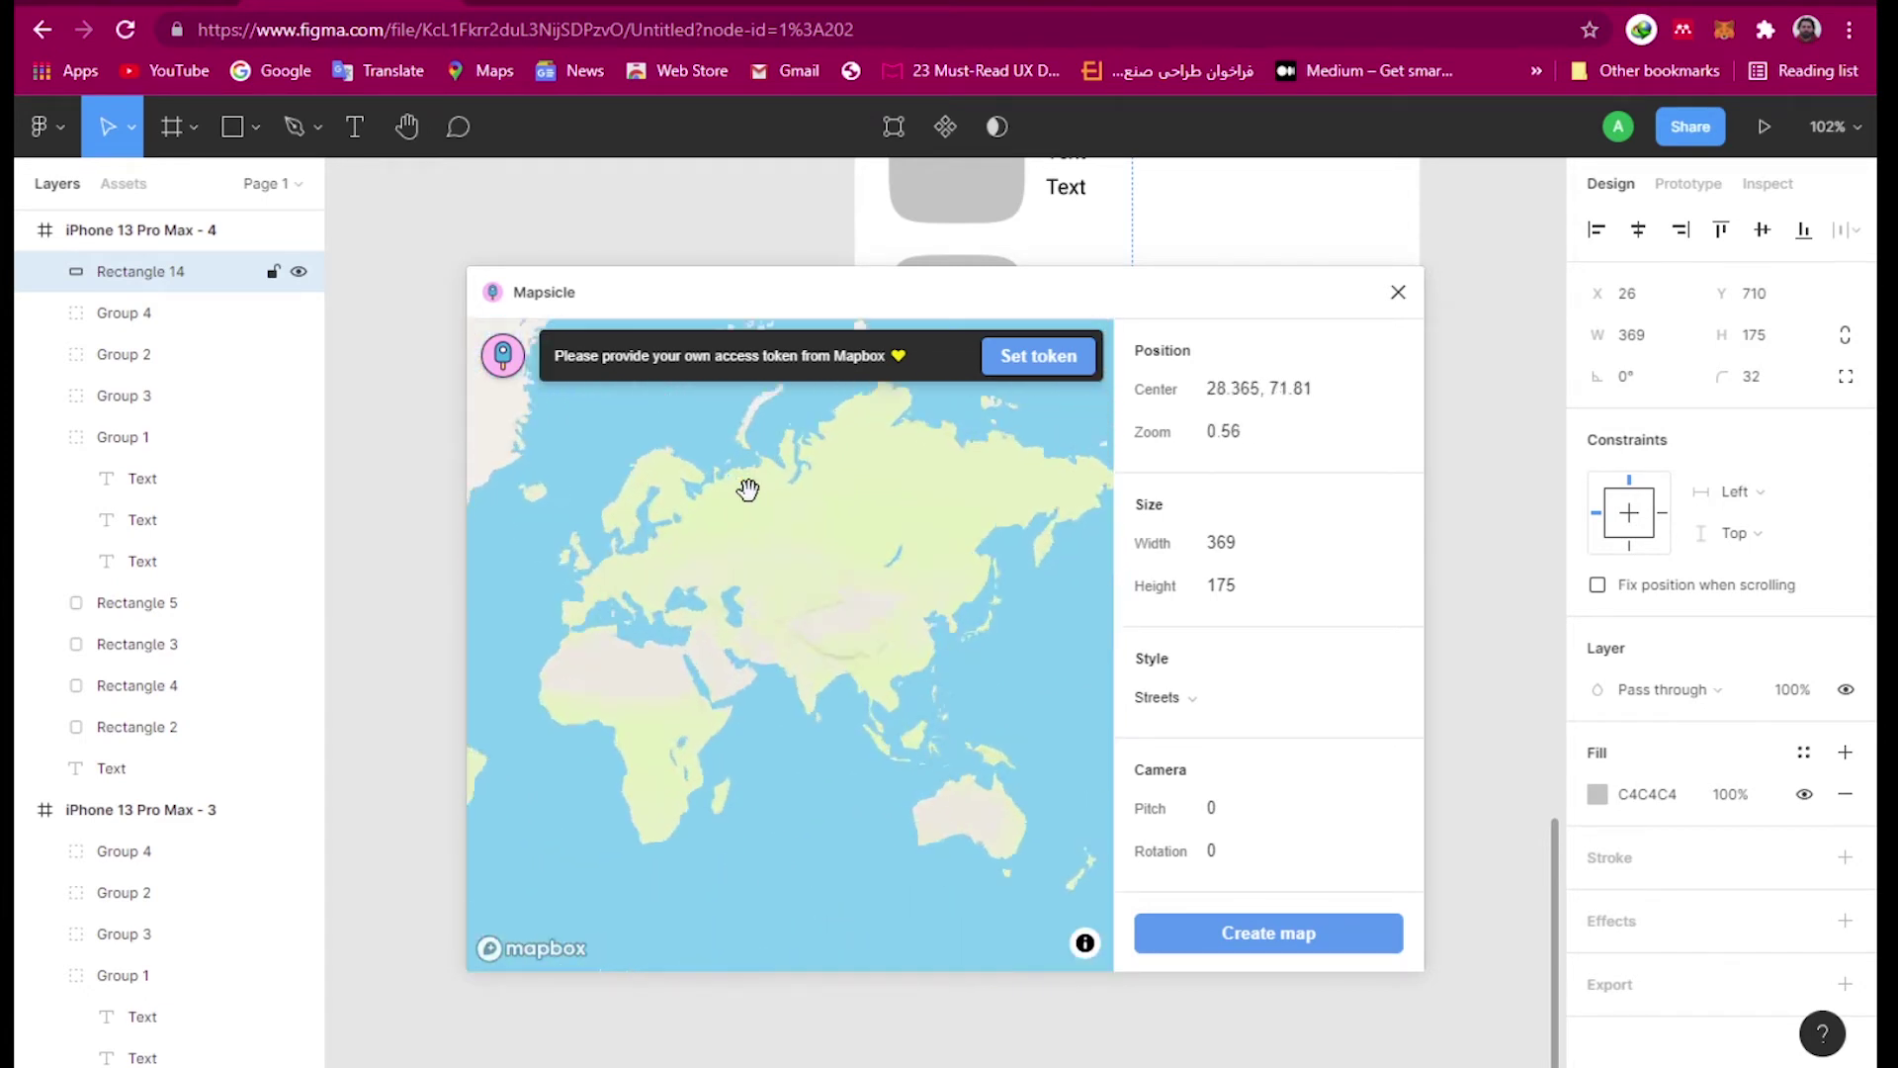
scroll(507, 704, up, 6)
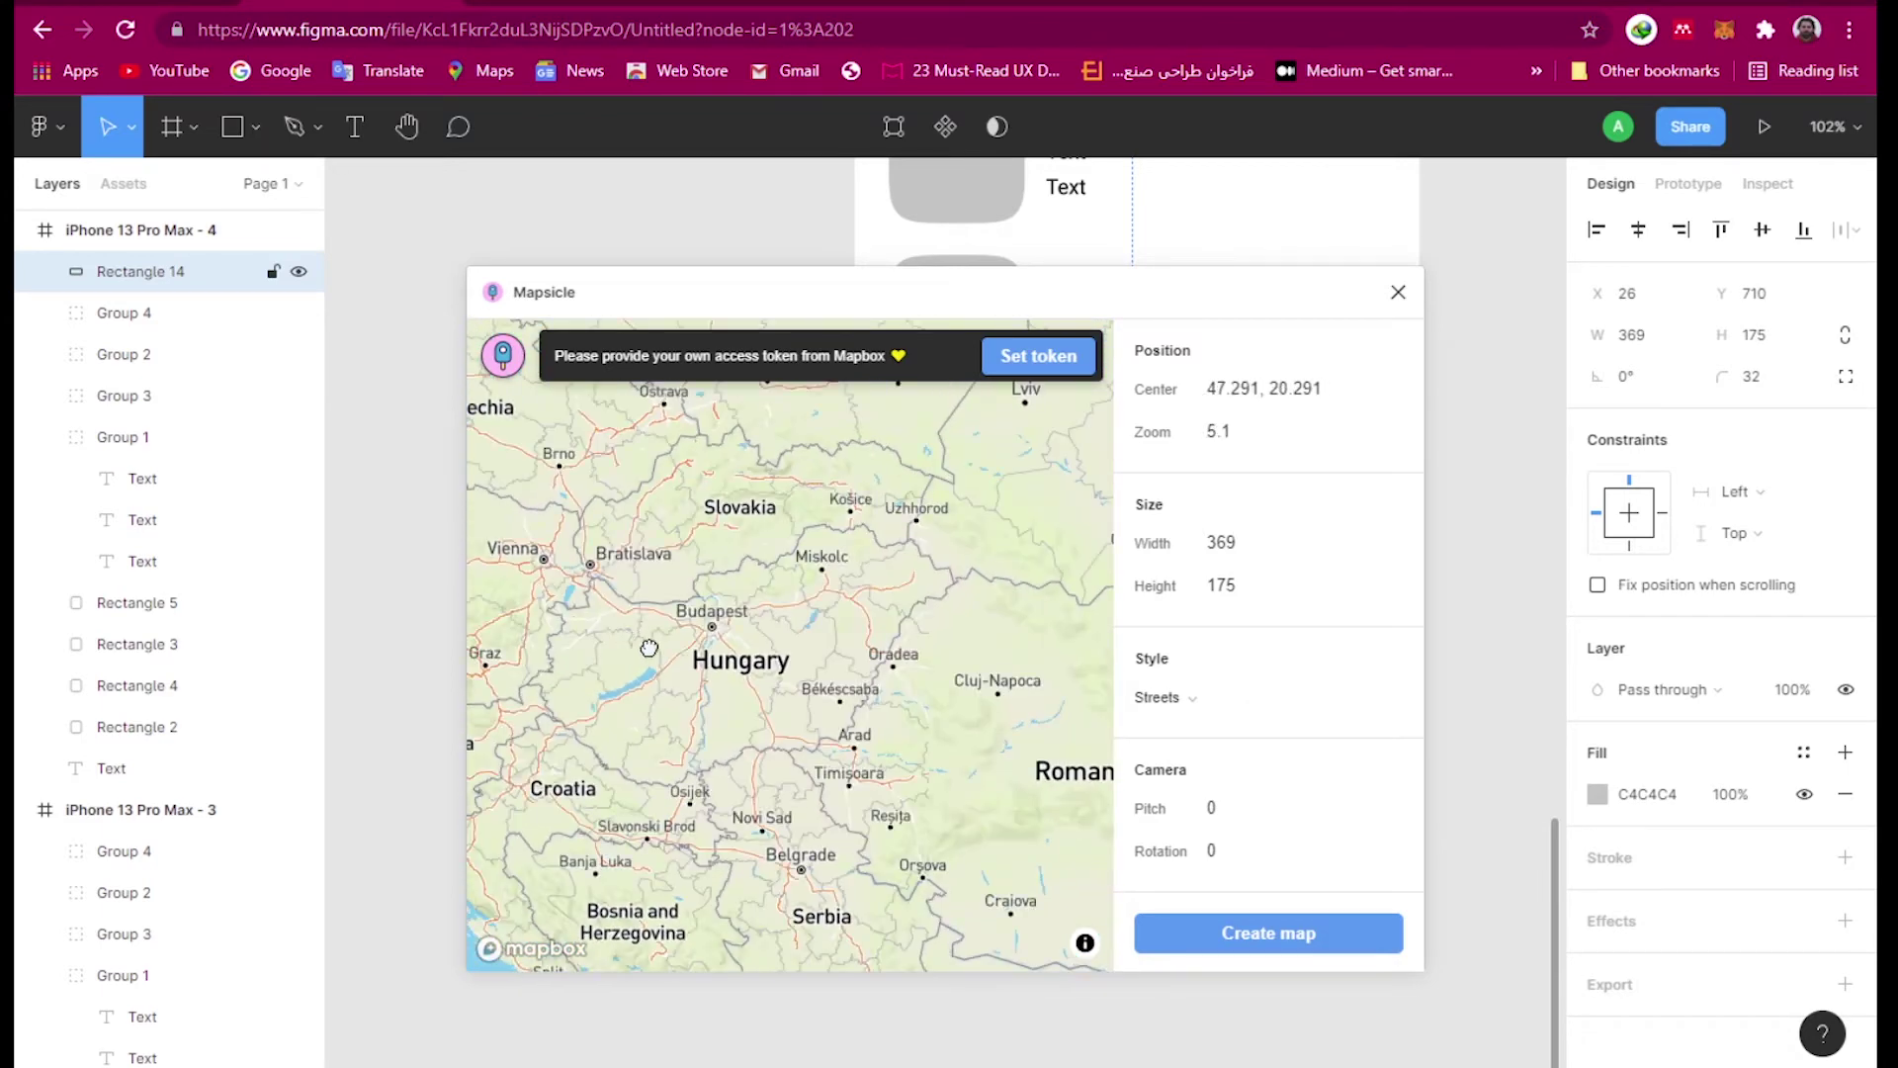
drag(605, 638, 973, 610)
drag(800, 608, 859, 606)
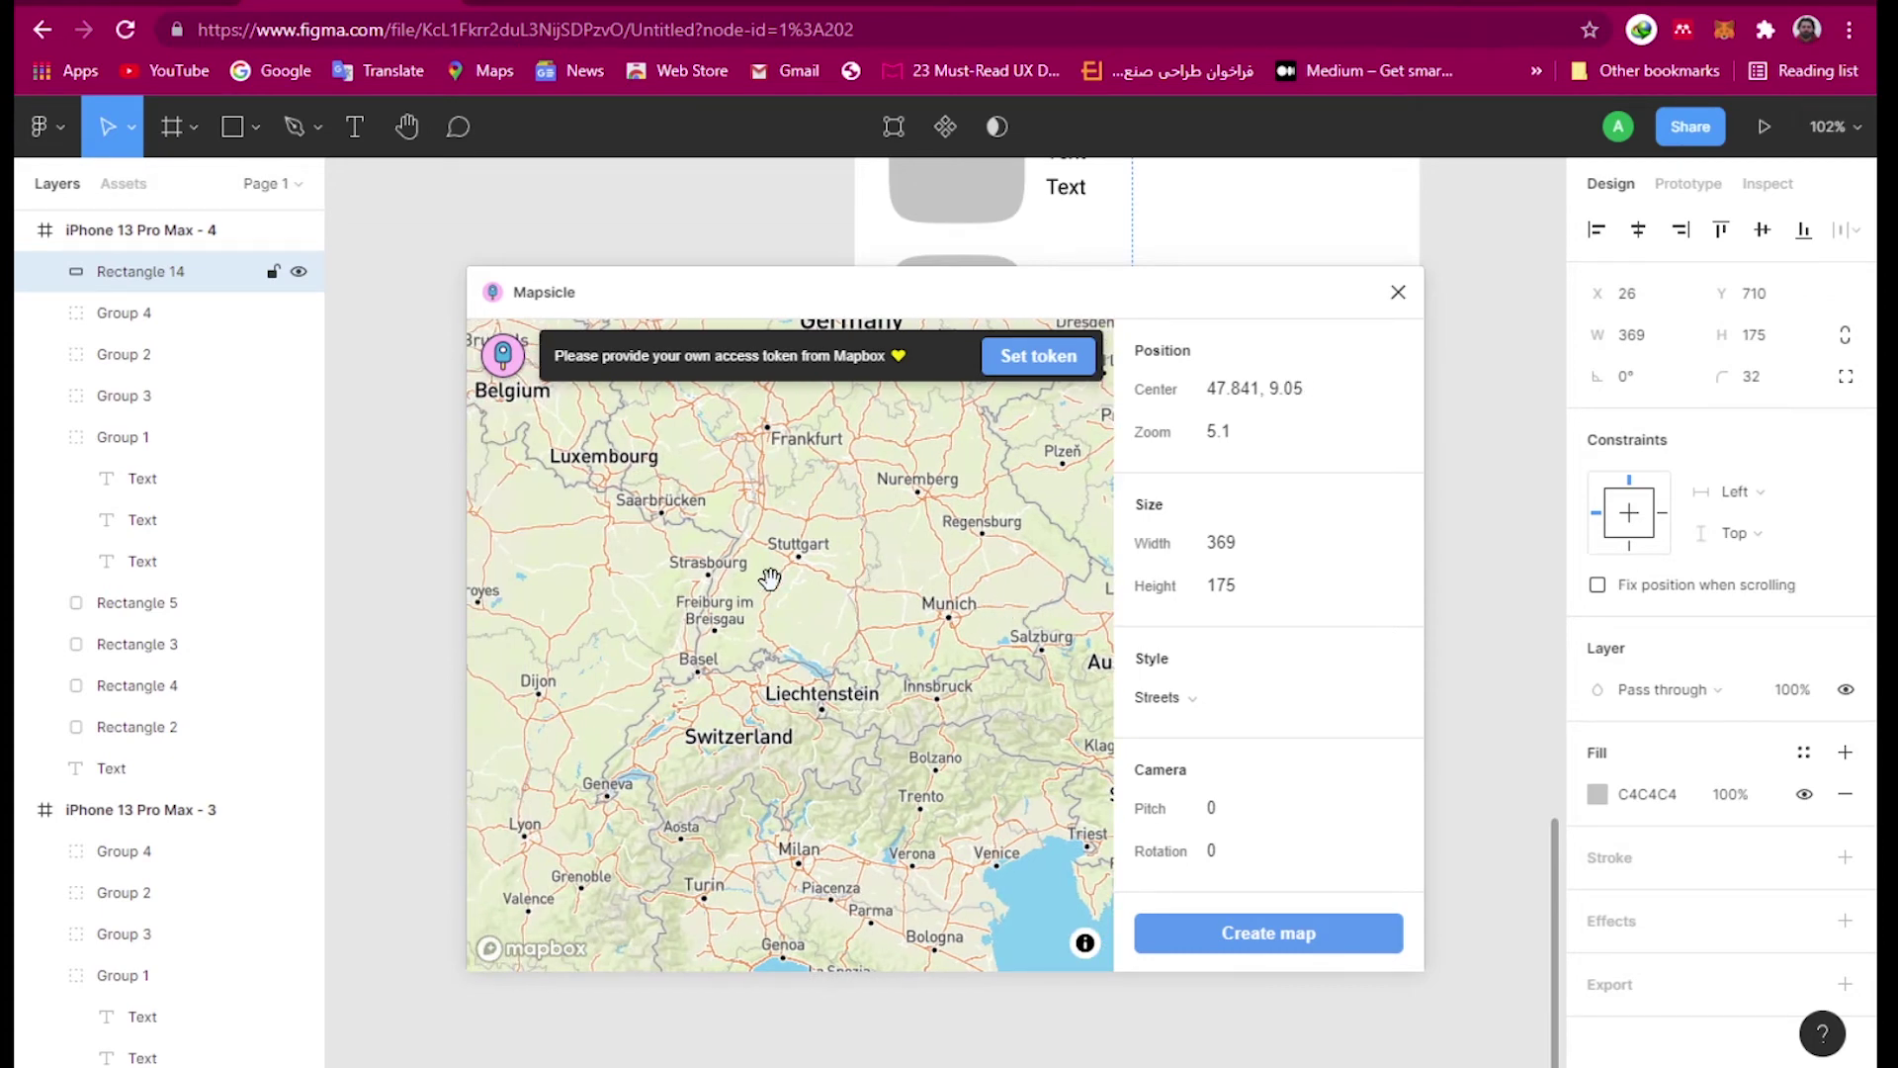
scroll(770, 578, down, 2)
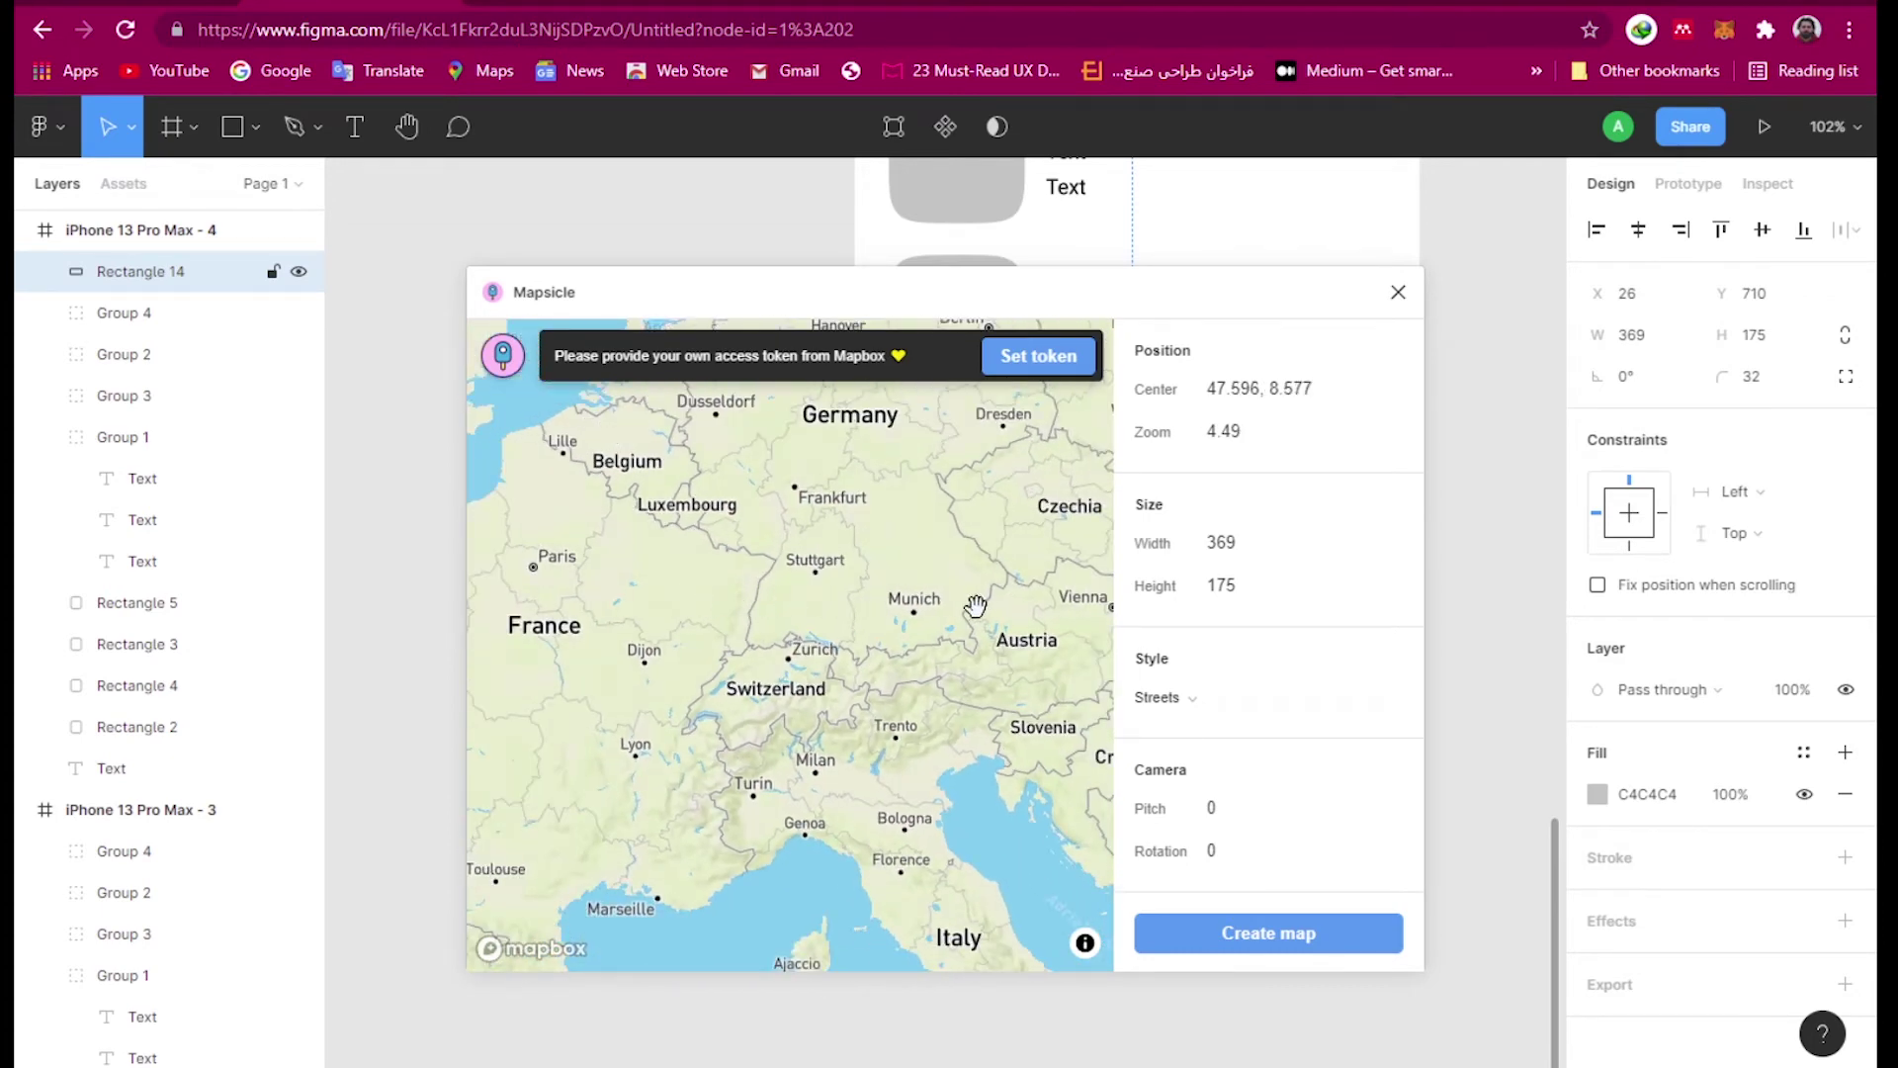
- Position the map preview on Munich's Maxvorstadt and Schwabing districts at street level, at a zoom of about 12.8
drag(976, 605, 751, 662)
scroll(608, 618, up, 5)
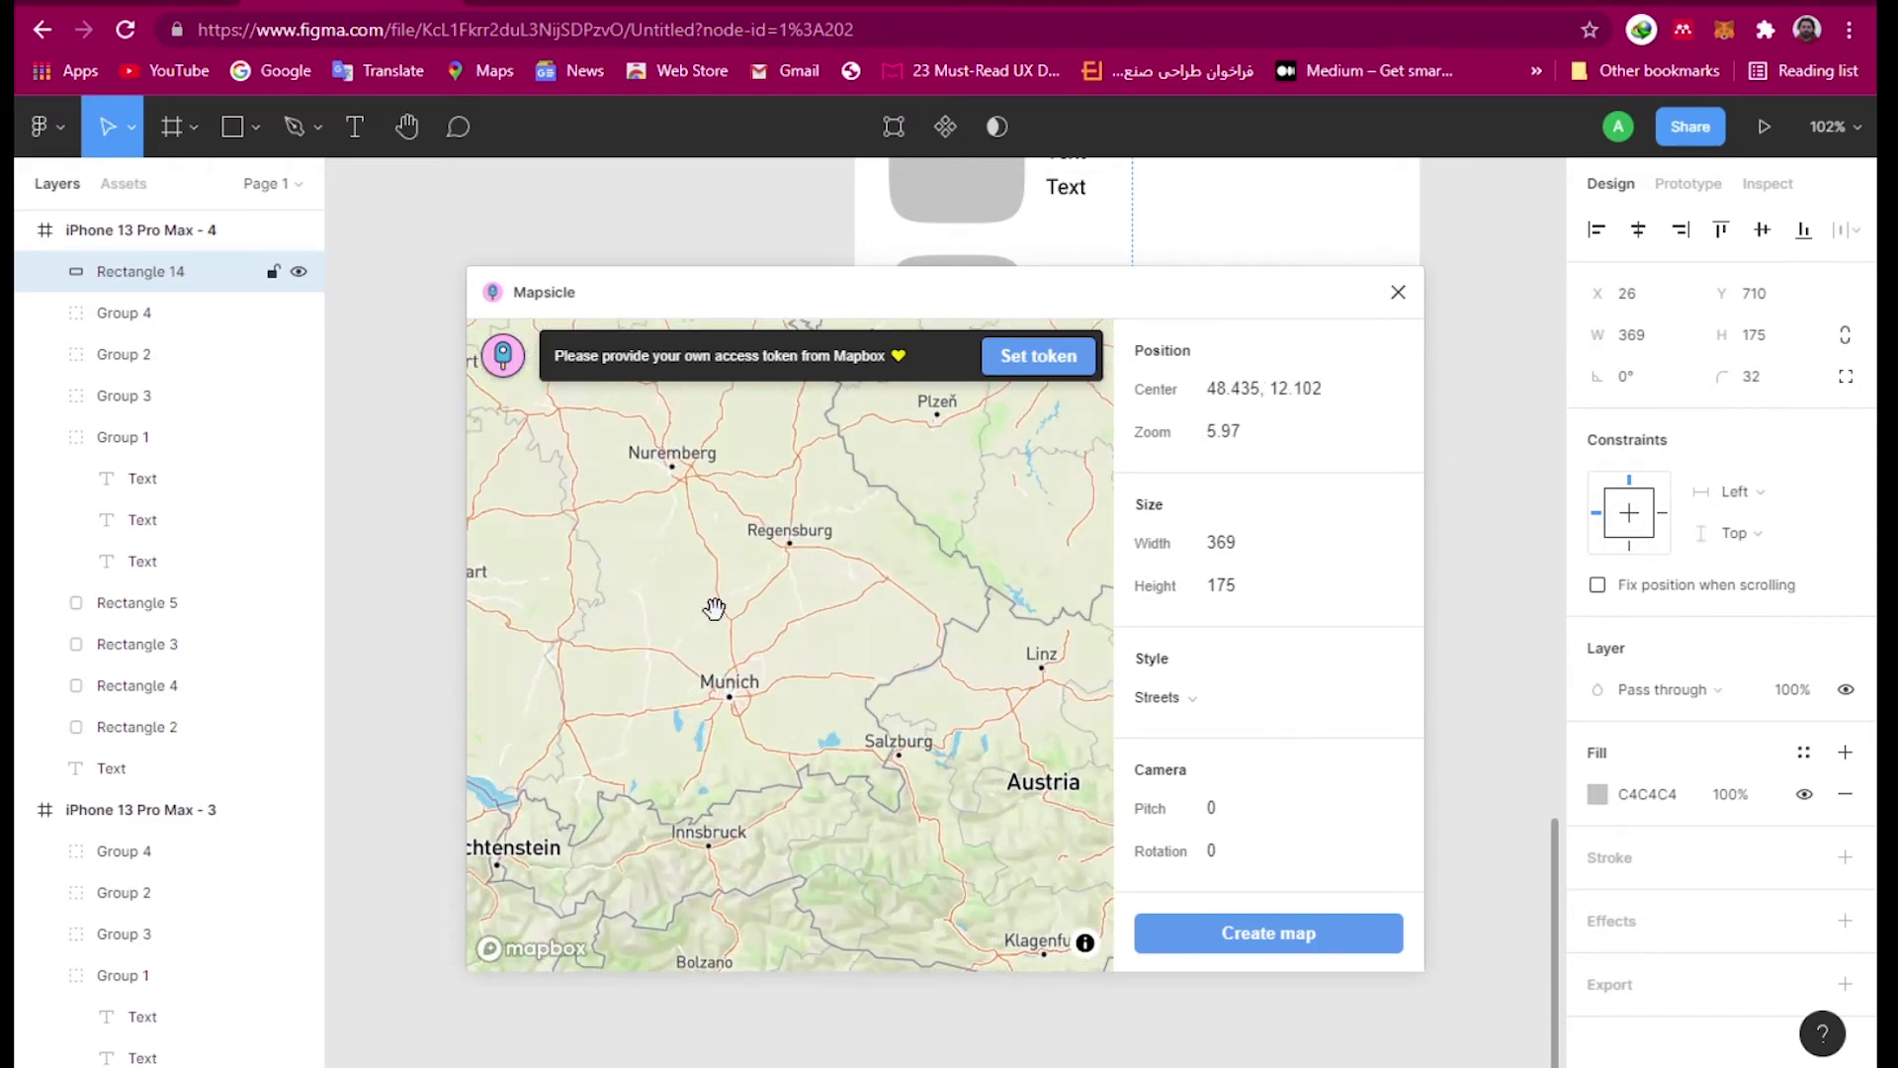
drag(696, 575, 862, 669)
scroll(863, 668, up, 10)
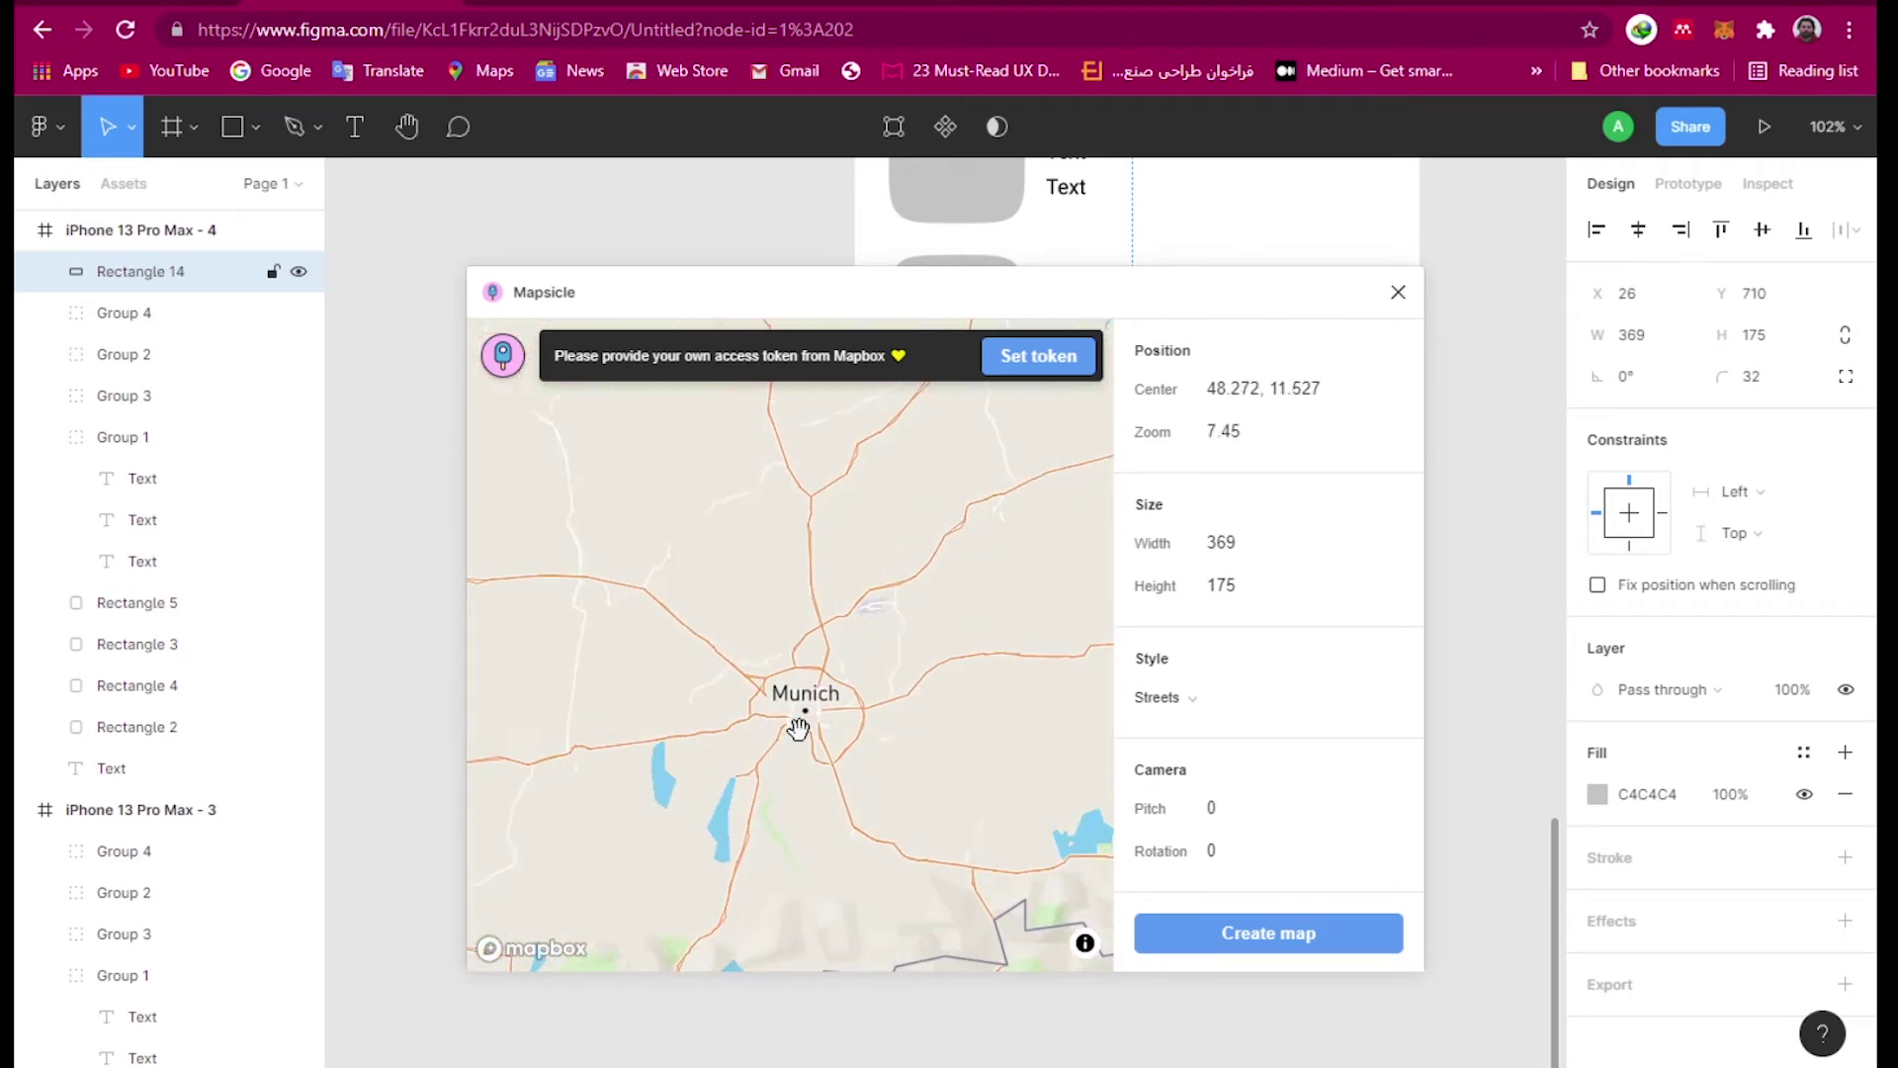
scroll(721, 762, up, 5)
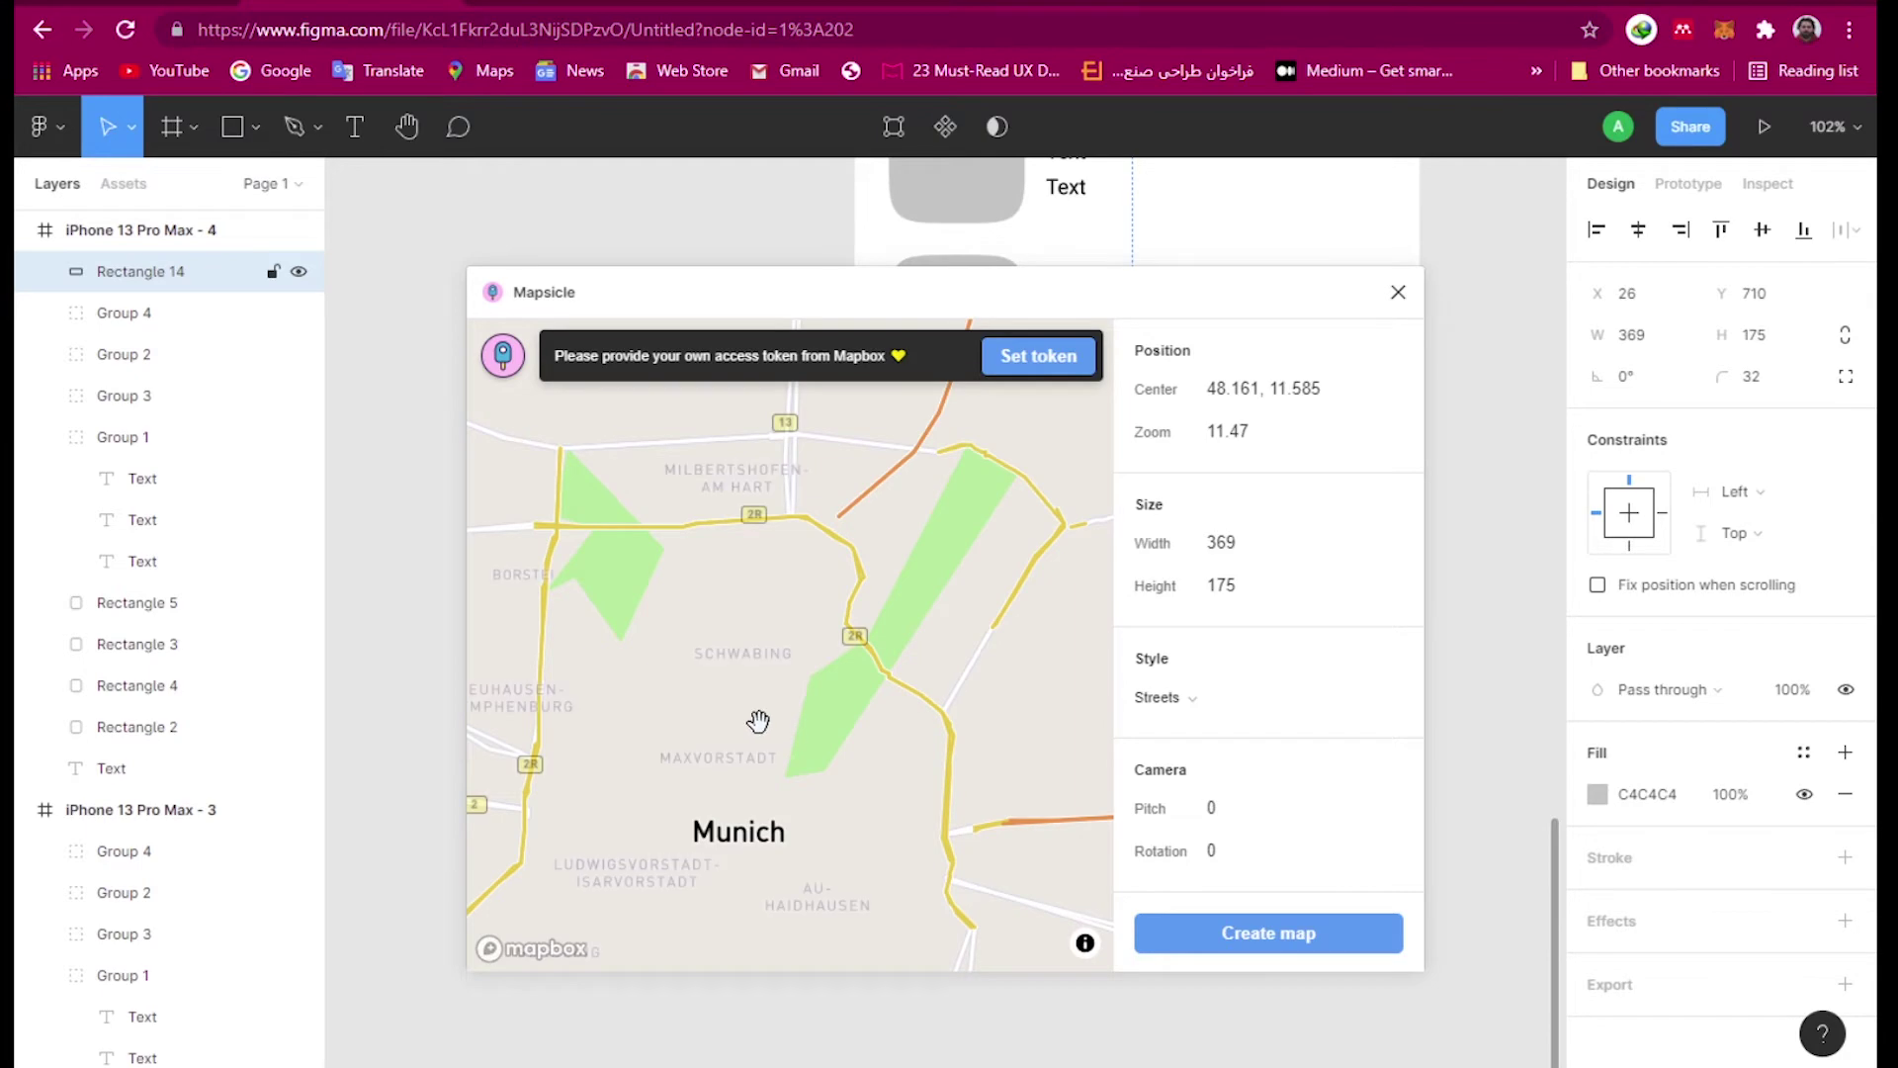
scroll(599, 723, up, 2)
scroll(599, 724, up, 3)
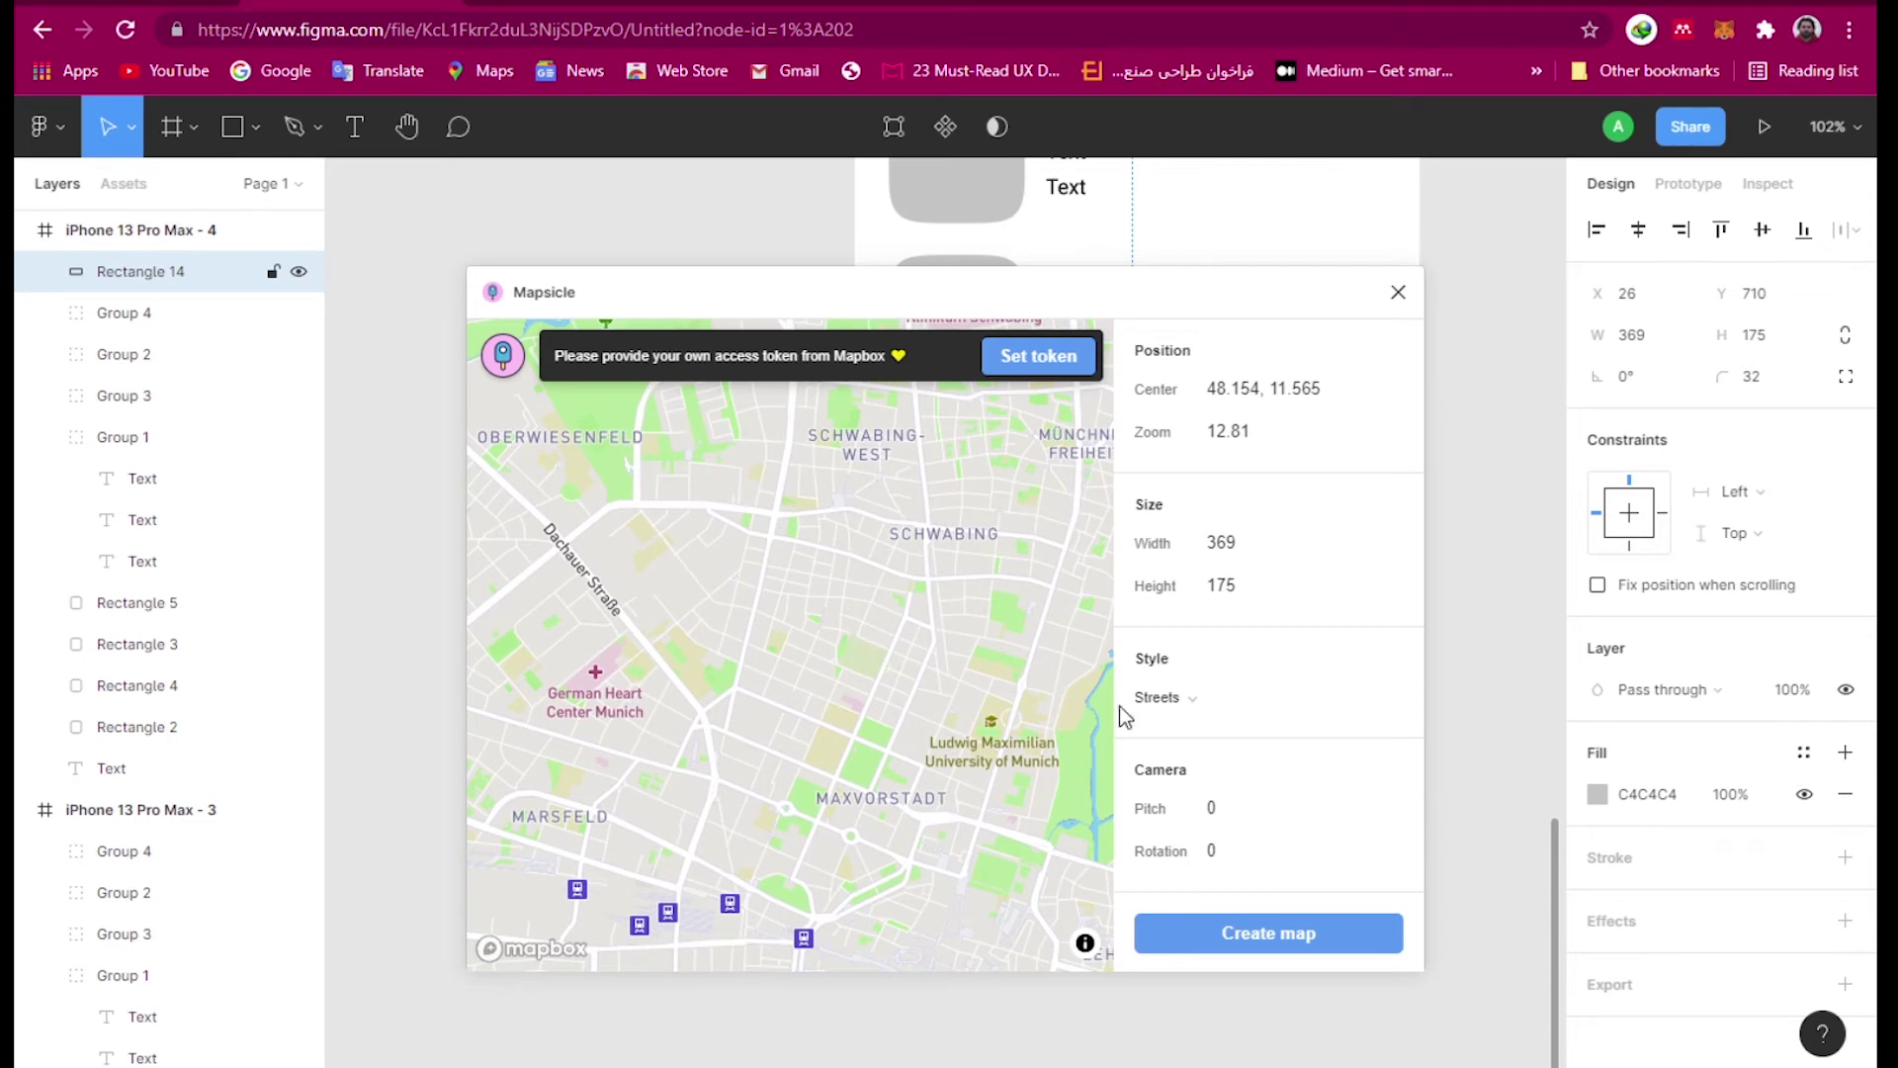
- Try the Outdoors, Light and Dark styles on the Munich map preview
click(1187, 697)
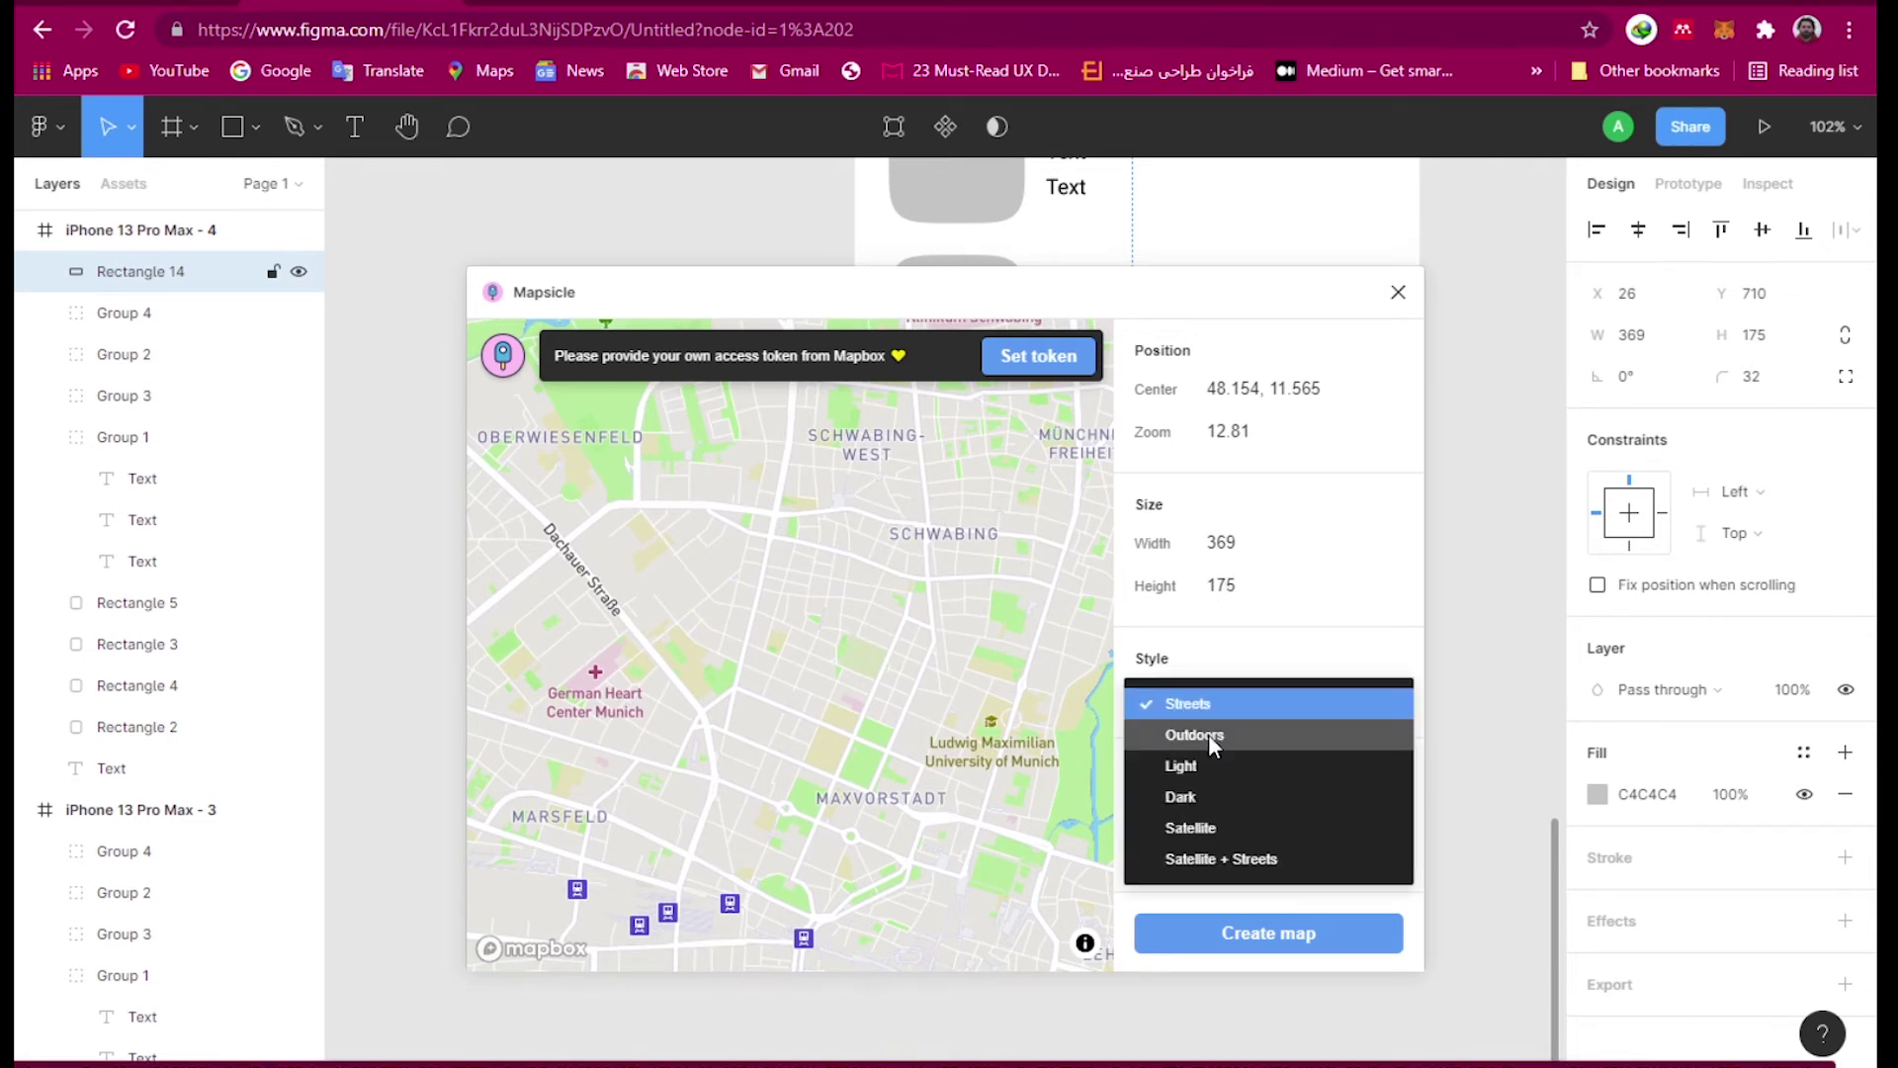
click(1208, 736)
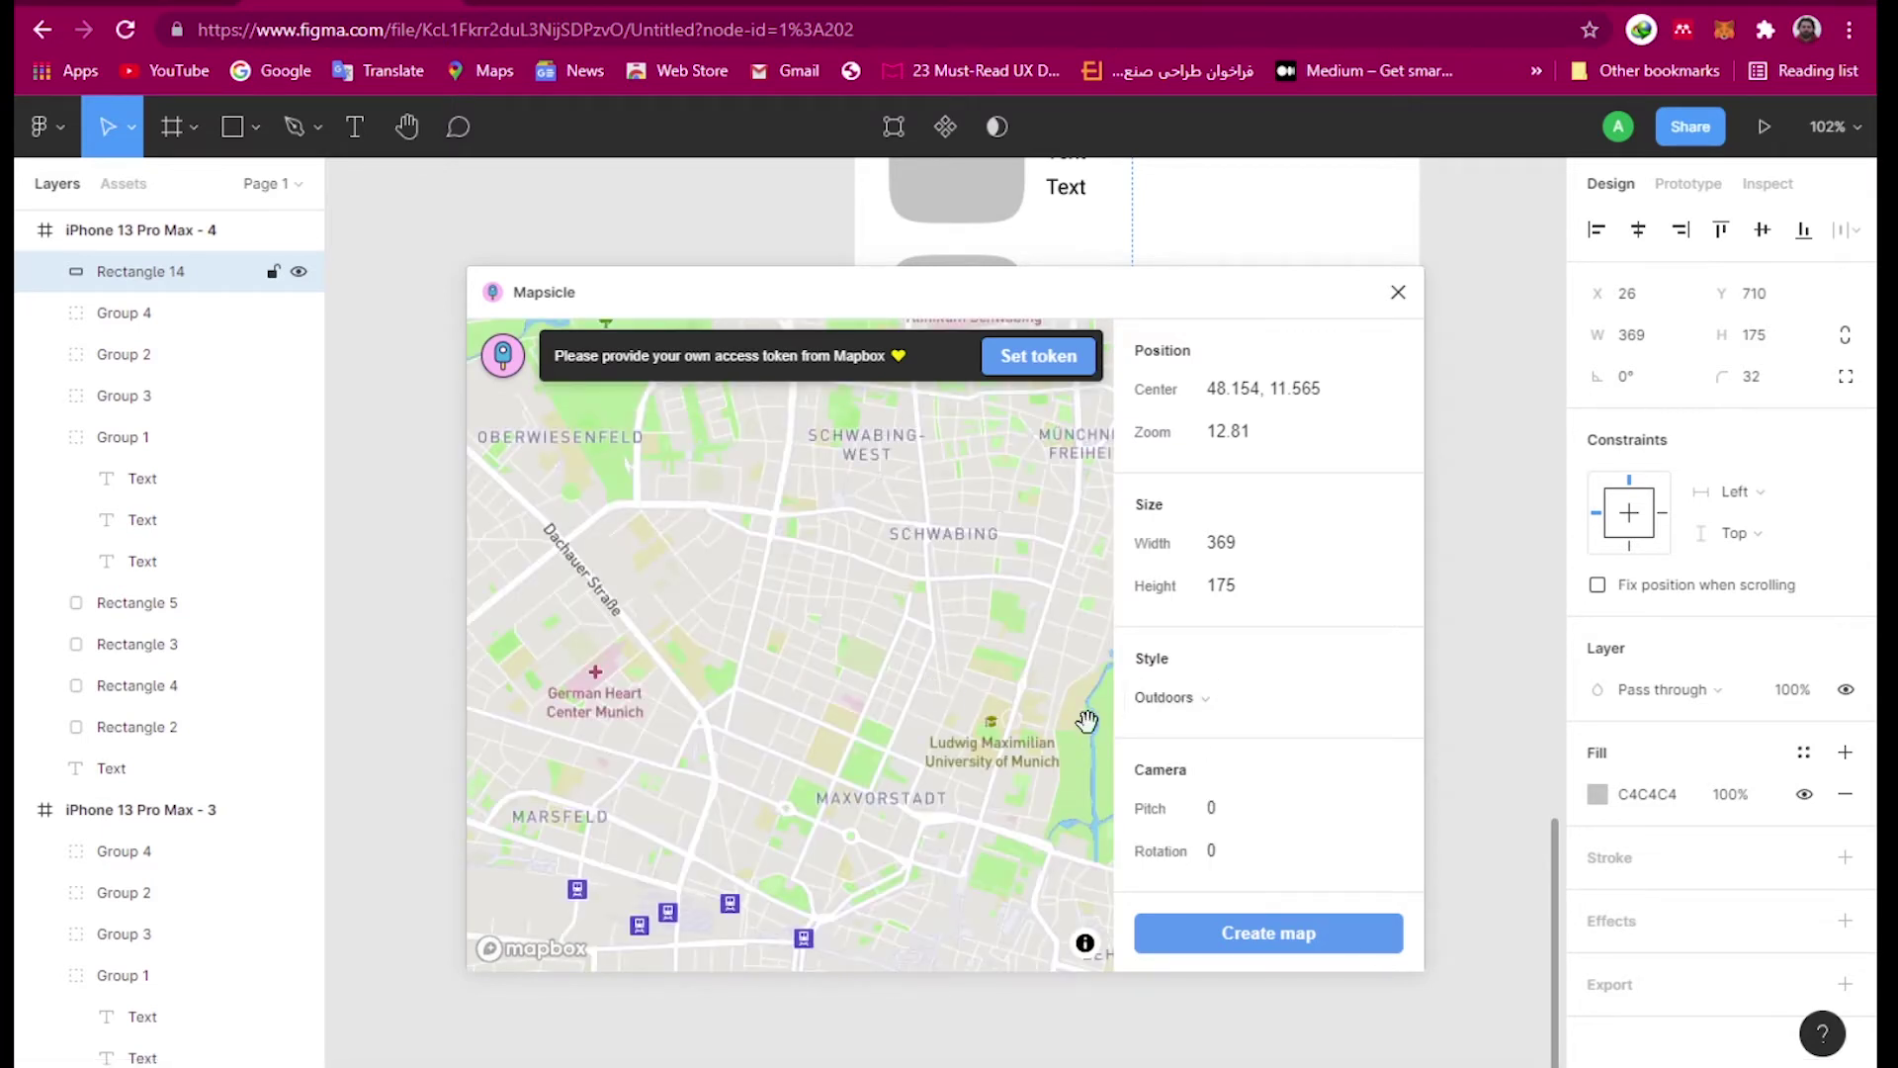
click(1208, 695)
click(1230, 763)
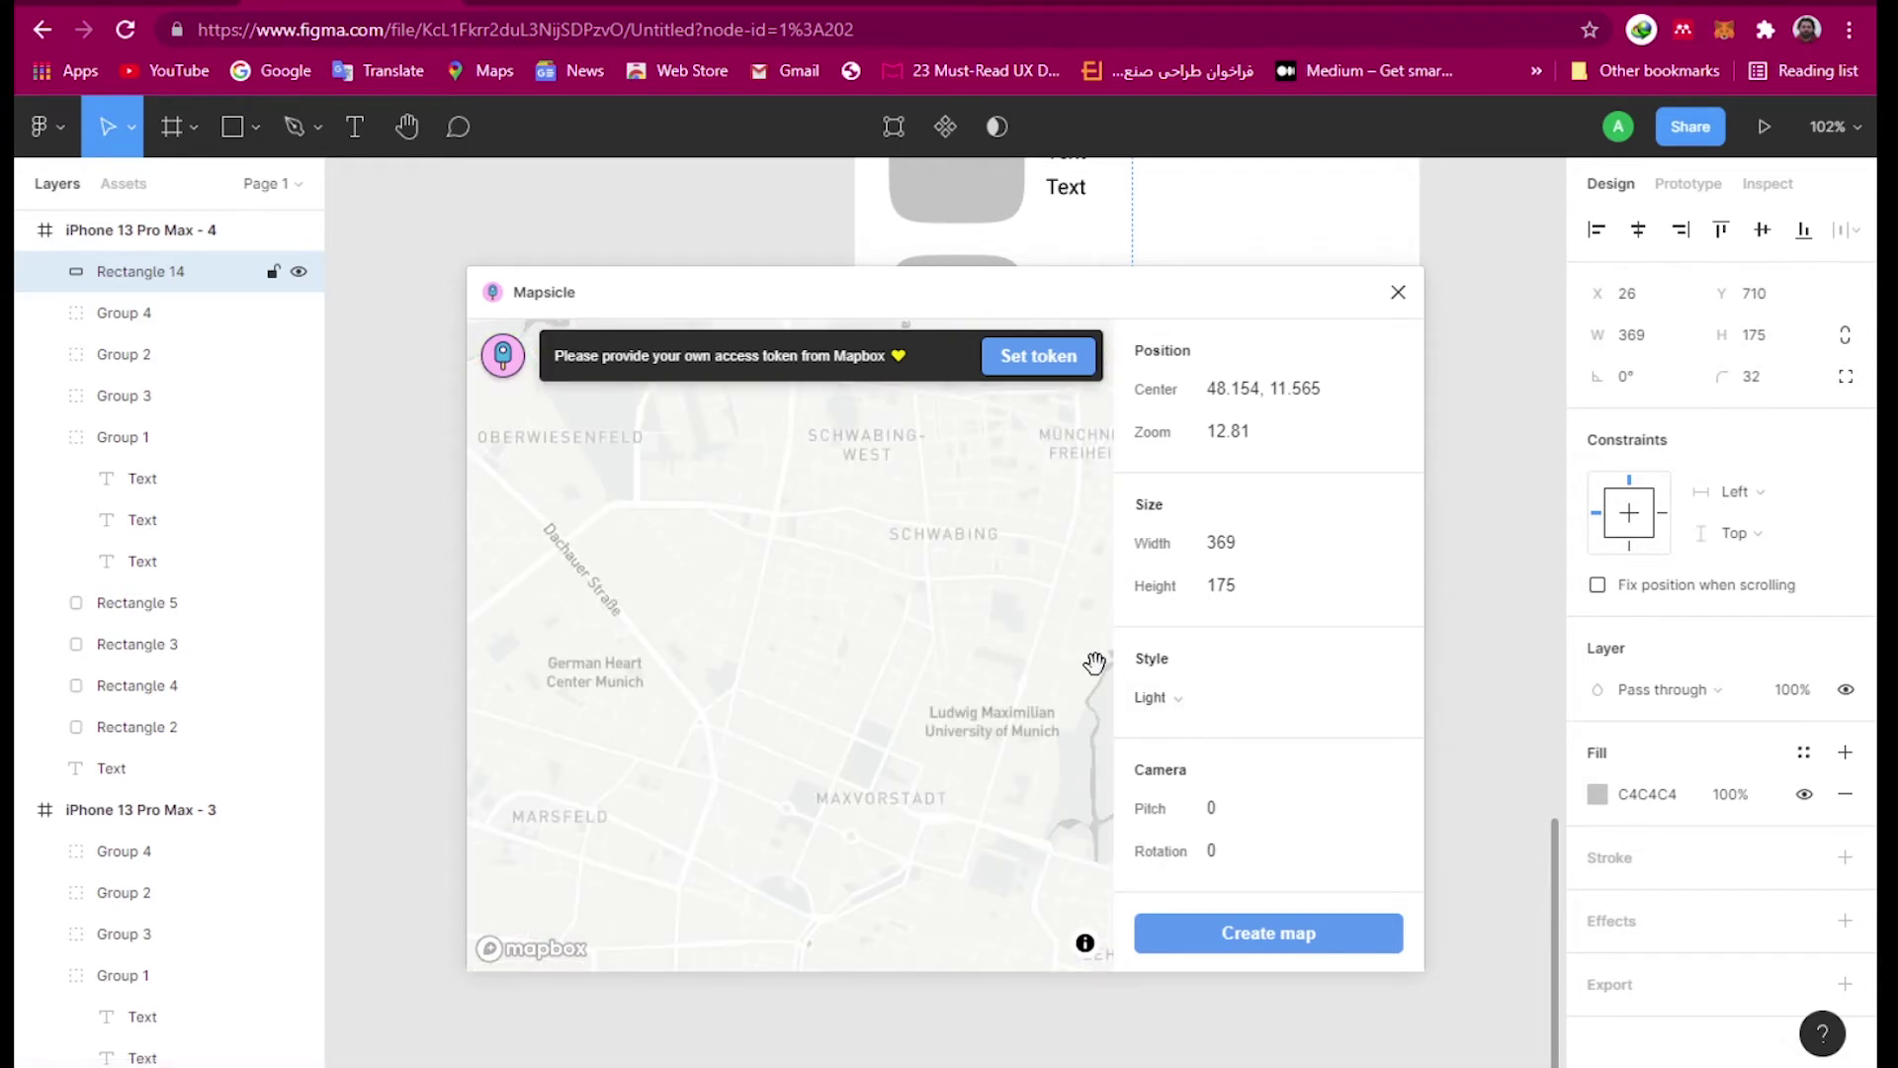
click(1180, 697)
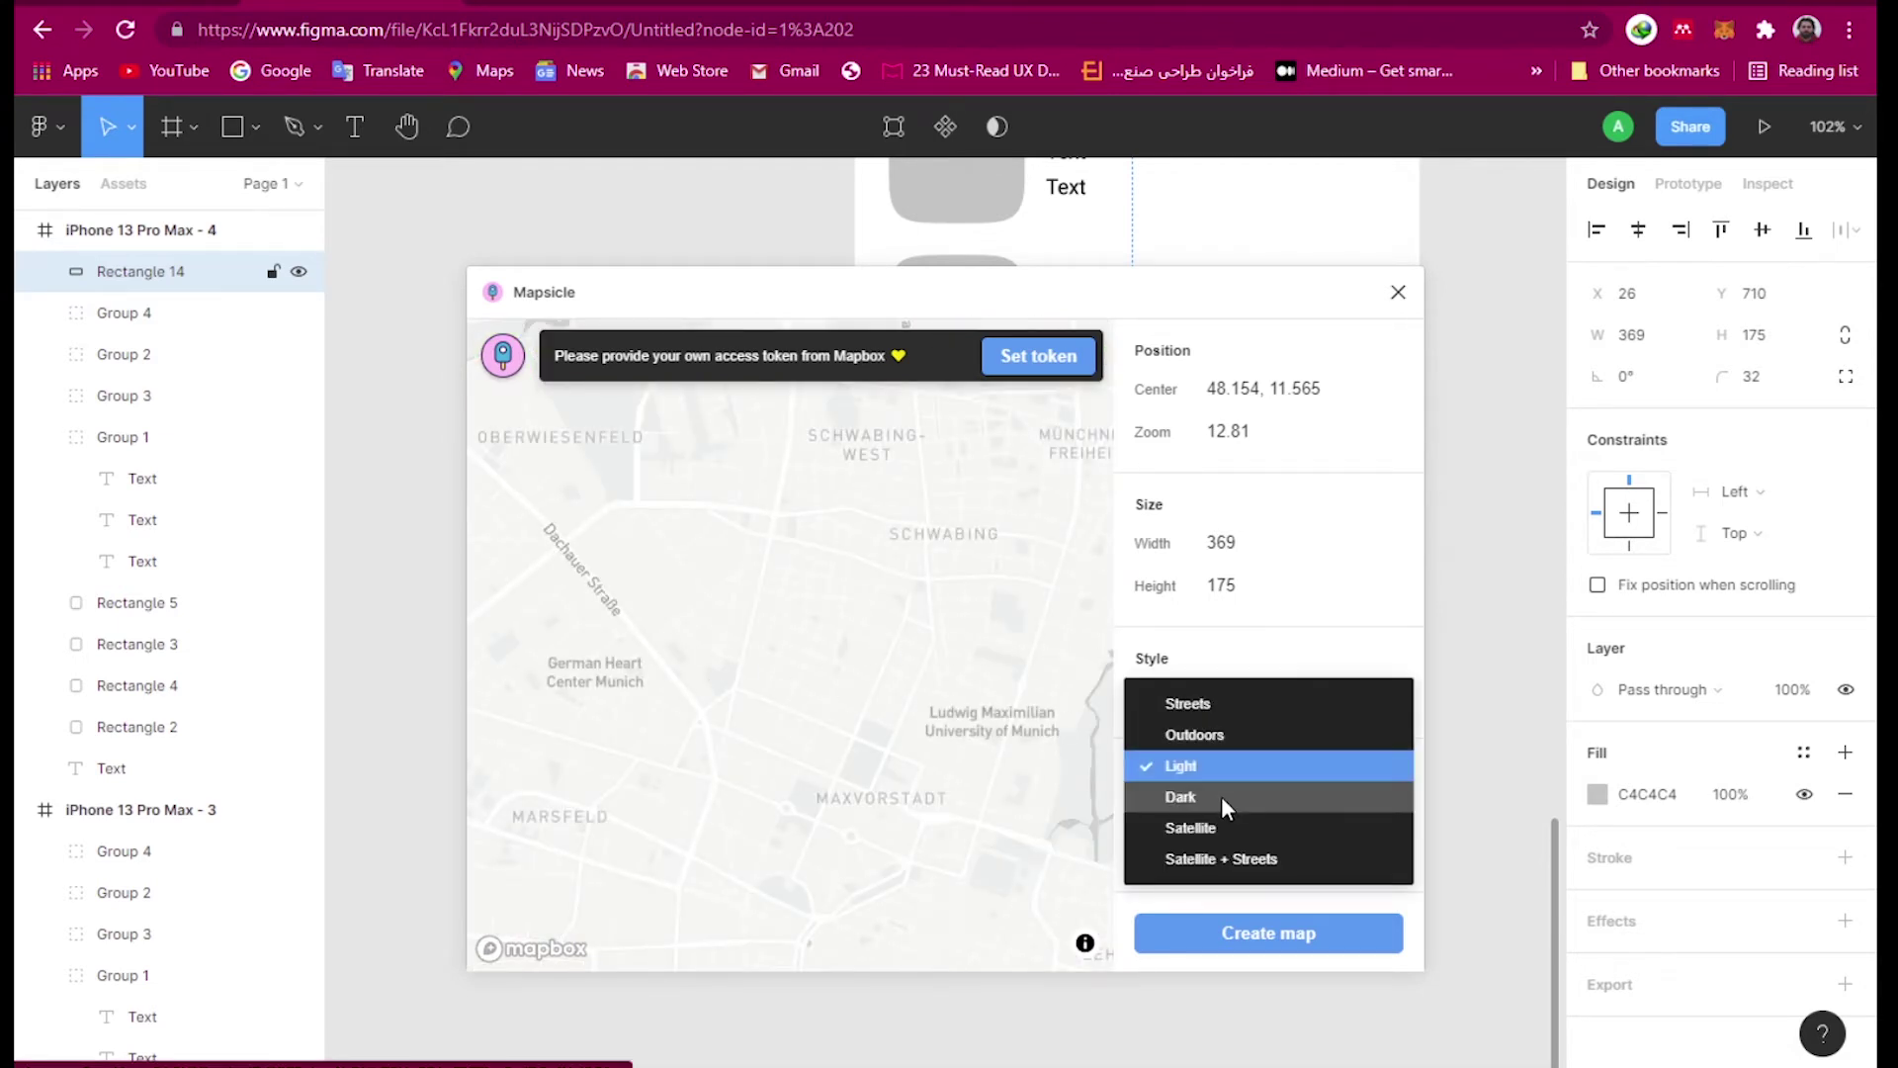
click(1223, 797)
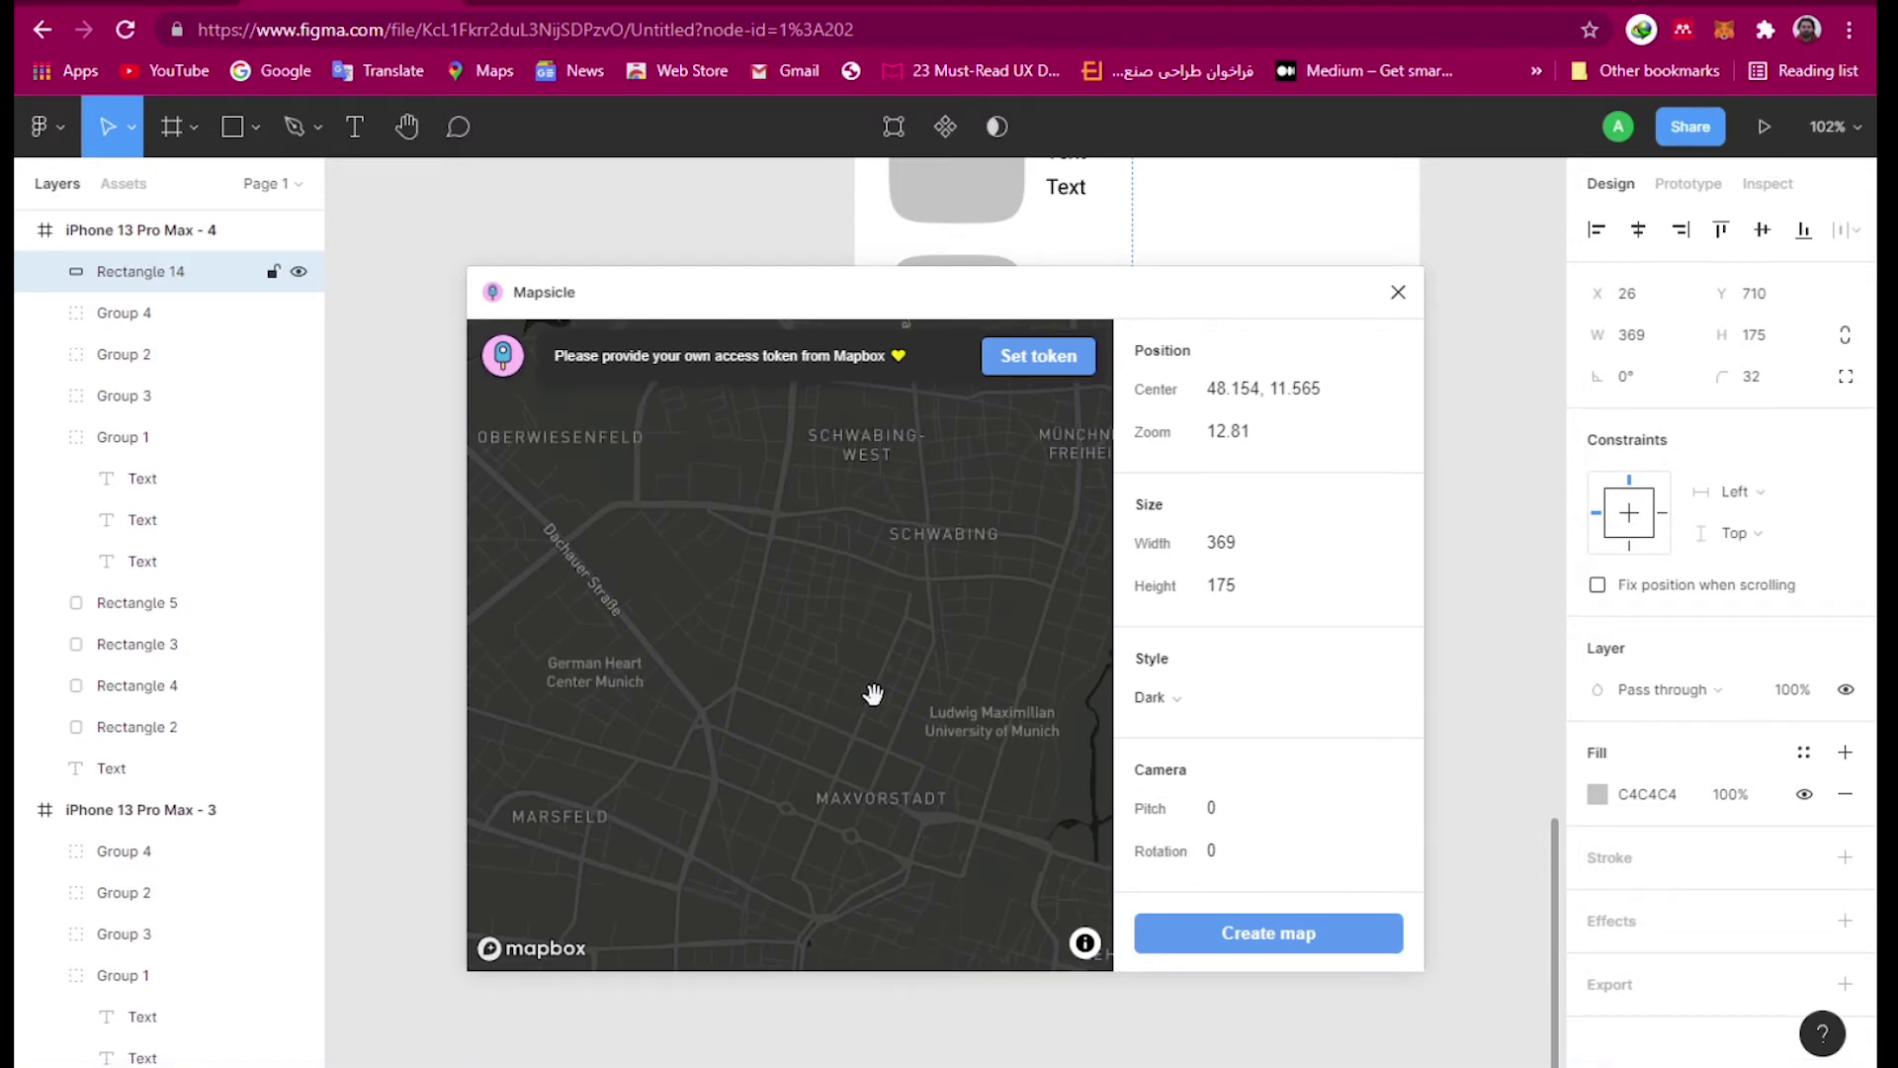
scroll(936, 651, up, 2)
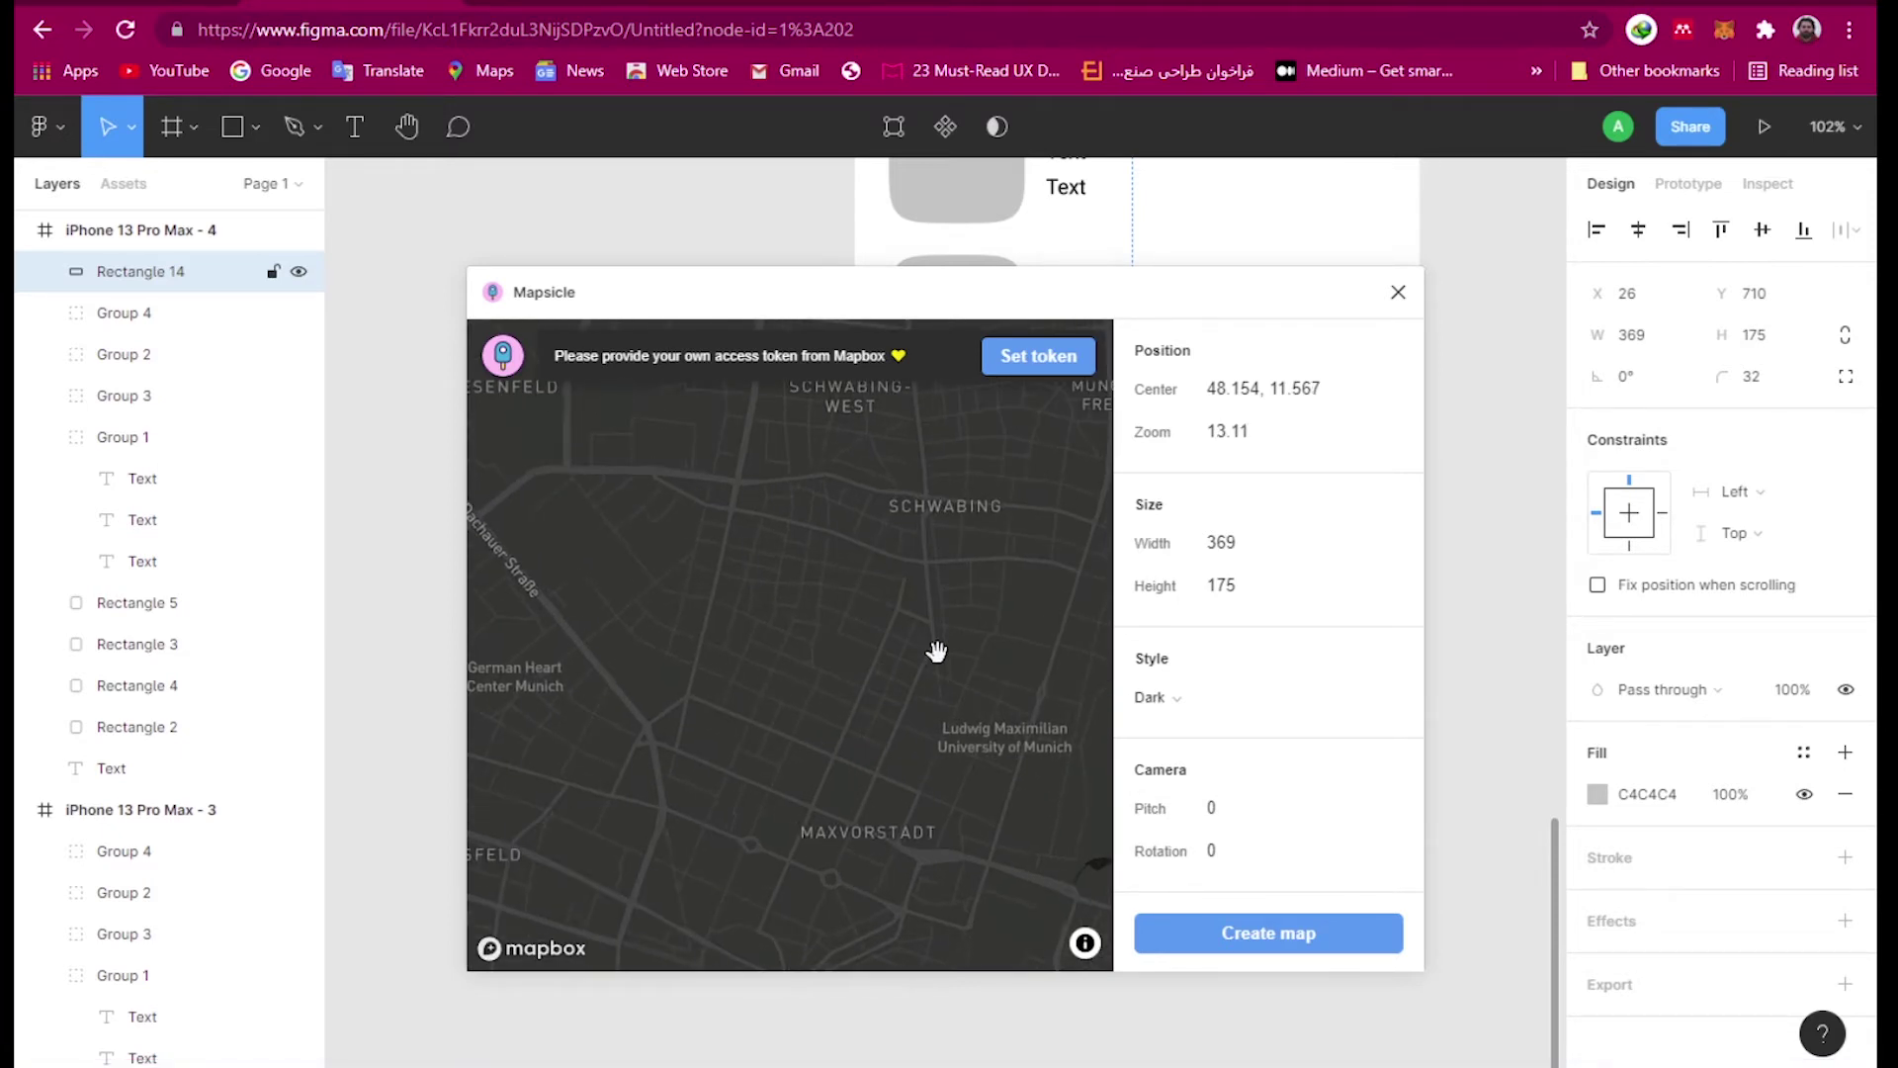
scroll(935, 649, down, 1)
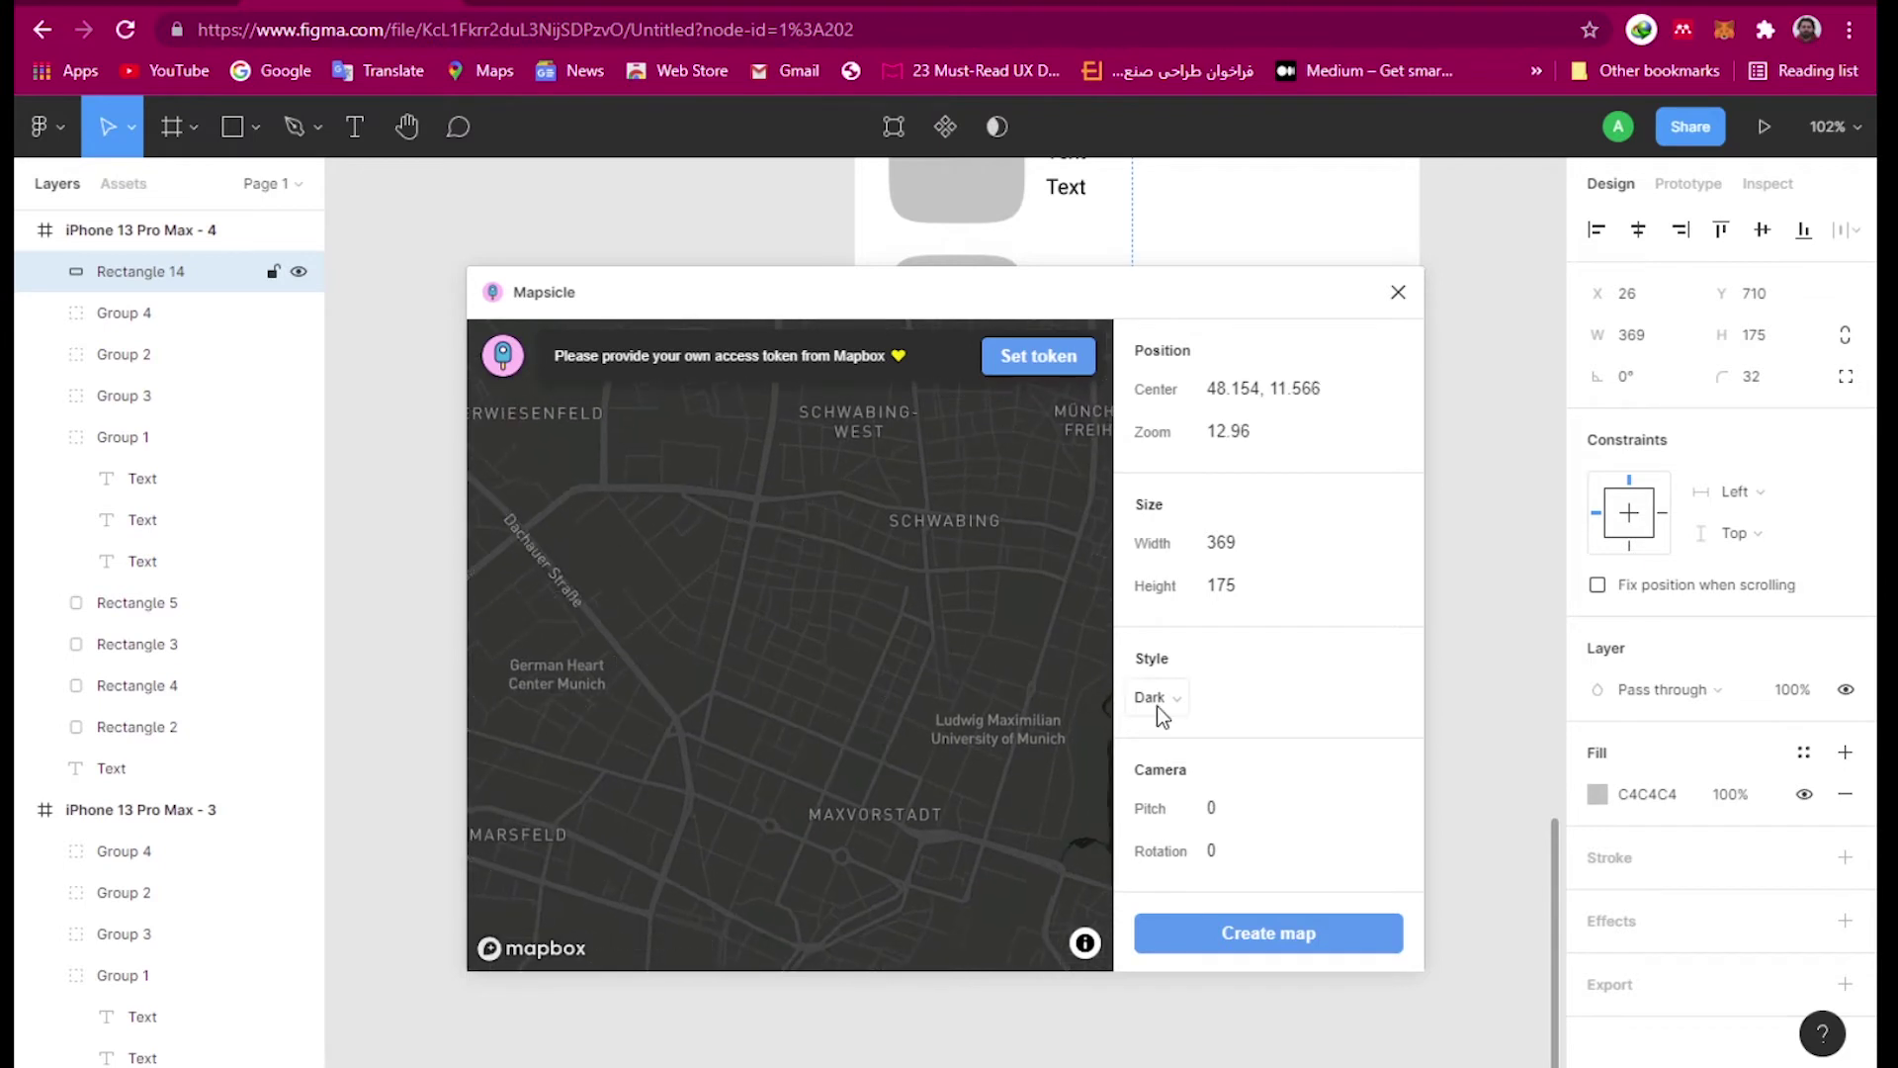
- Set the map style to Outdoors, create the map in the rounded rectangle, and clear the selection
click(1183, 696)
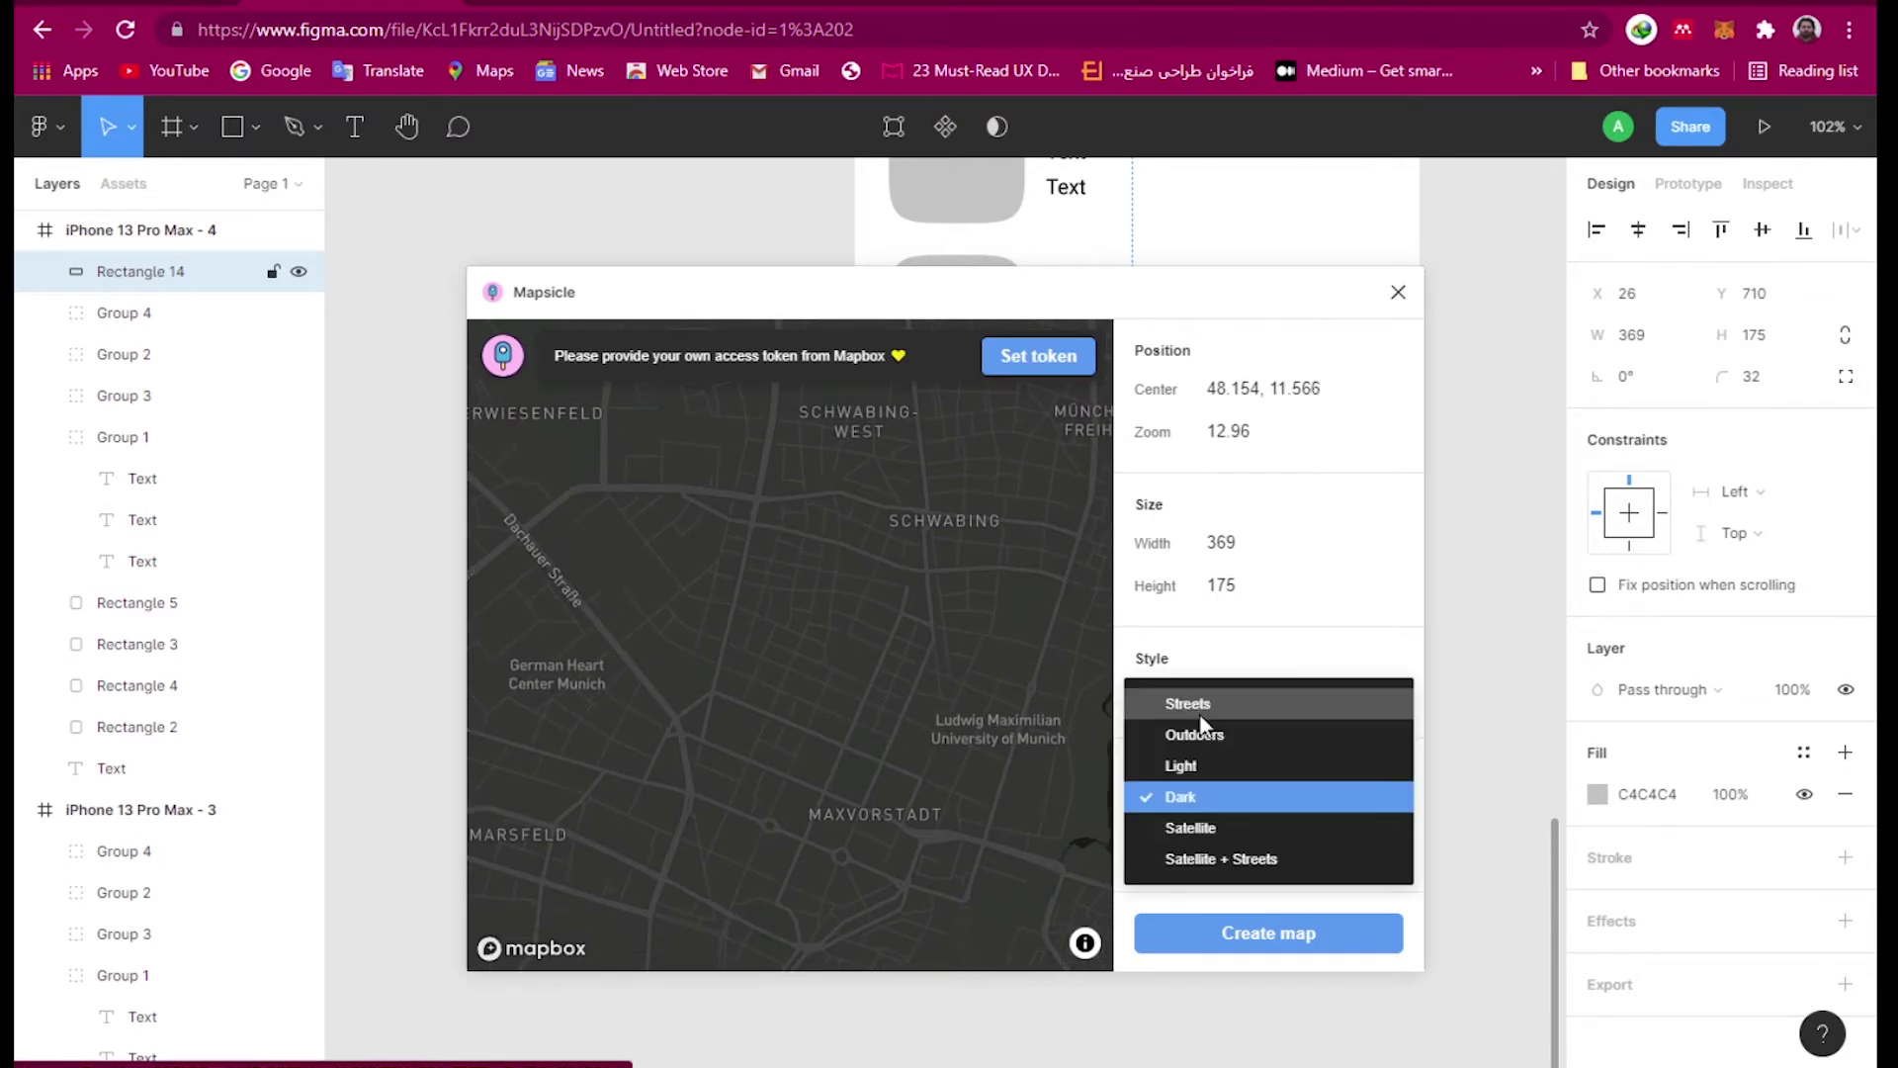
click(1212, 733)
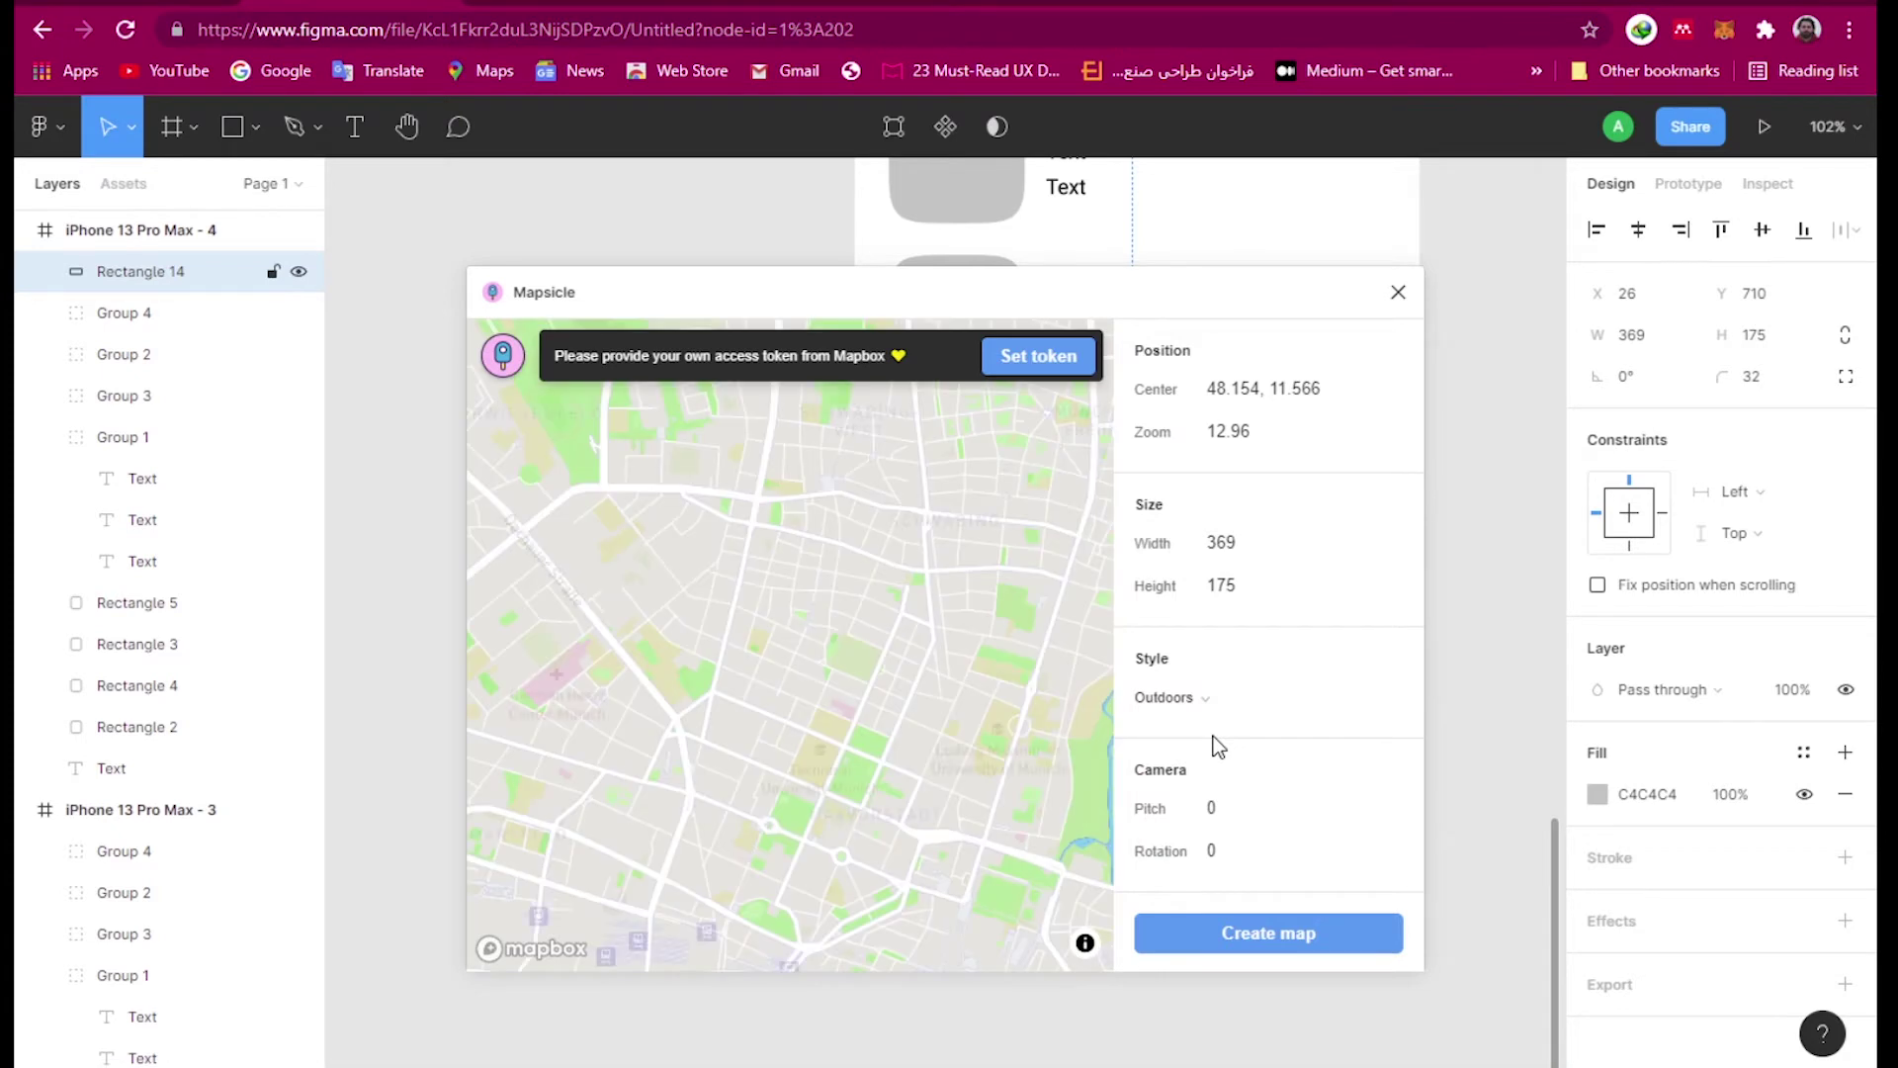
click(1252, 934)
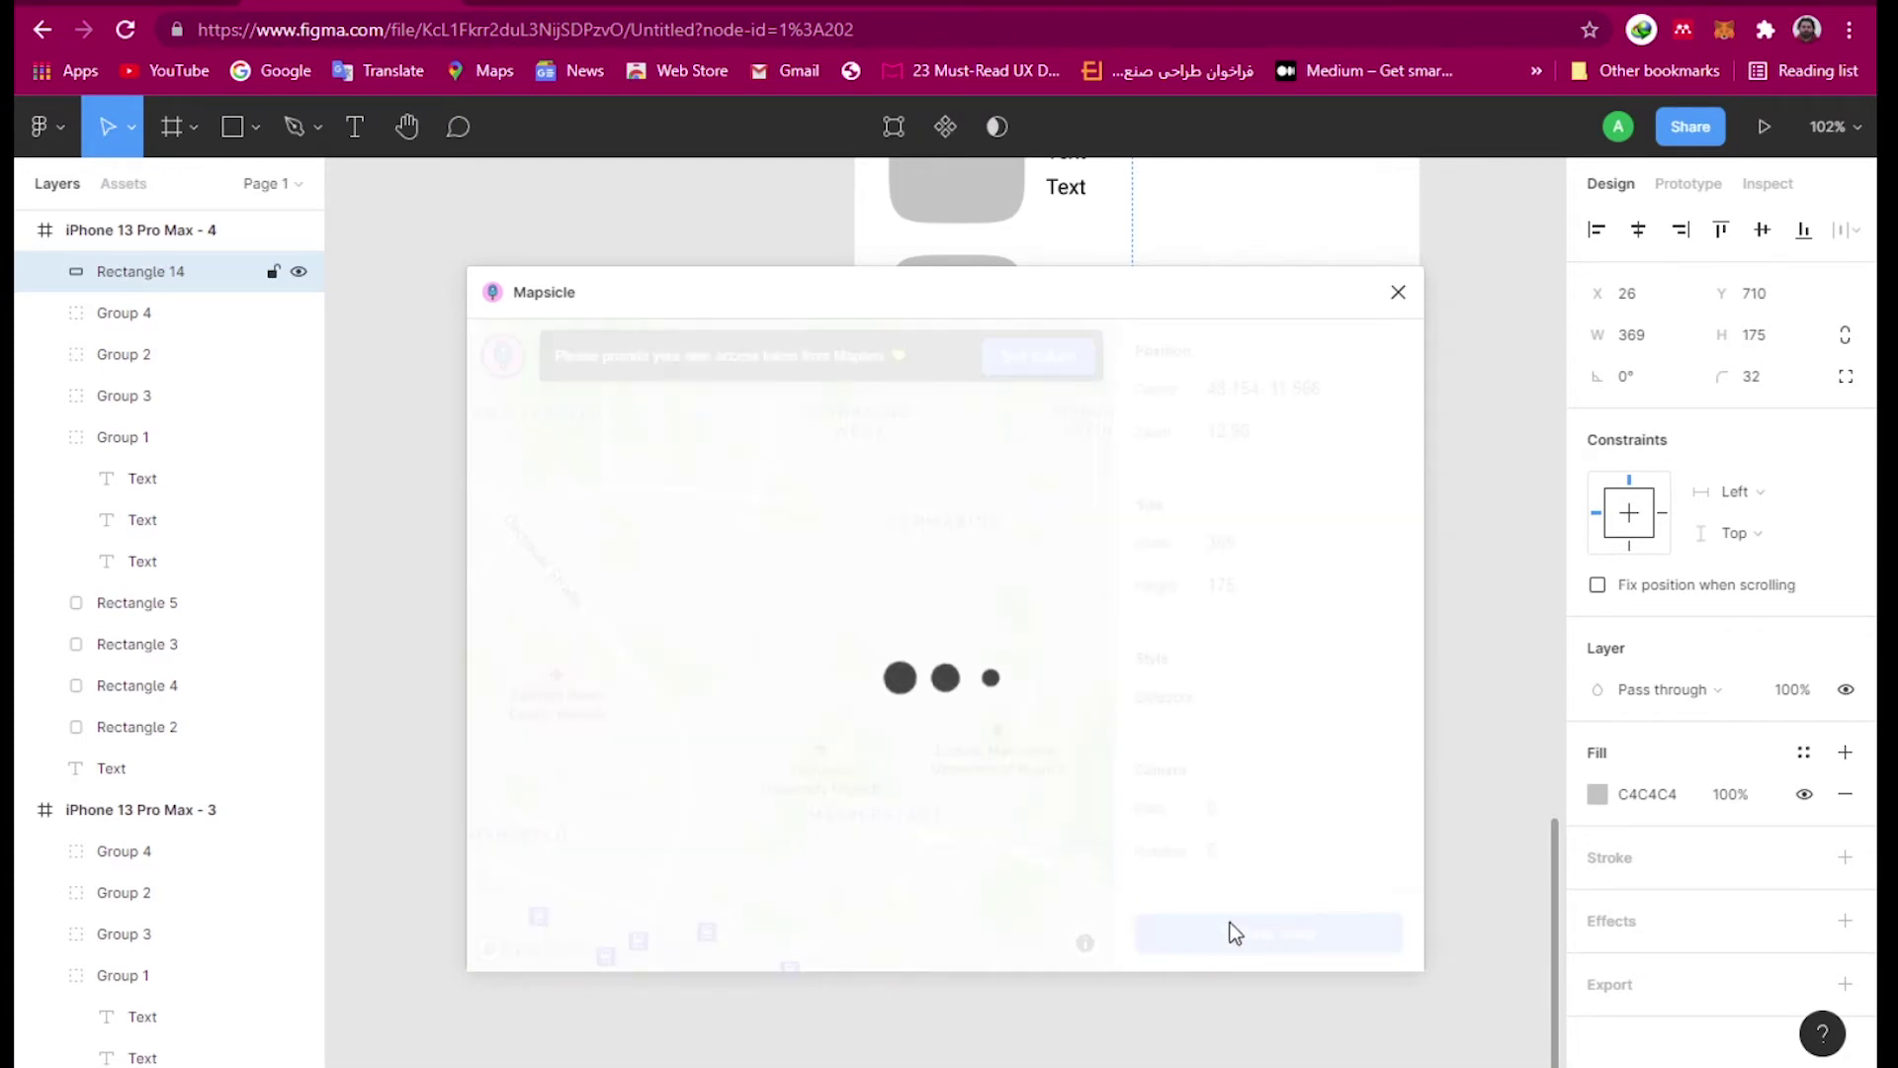
click(940, 682)
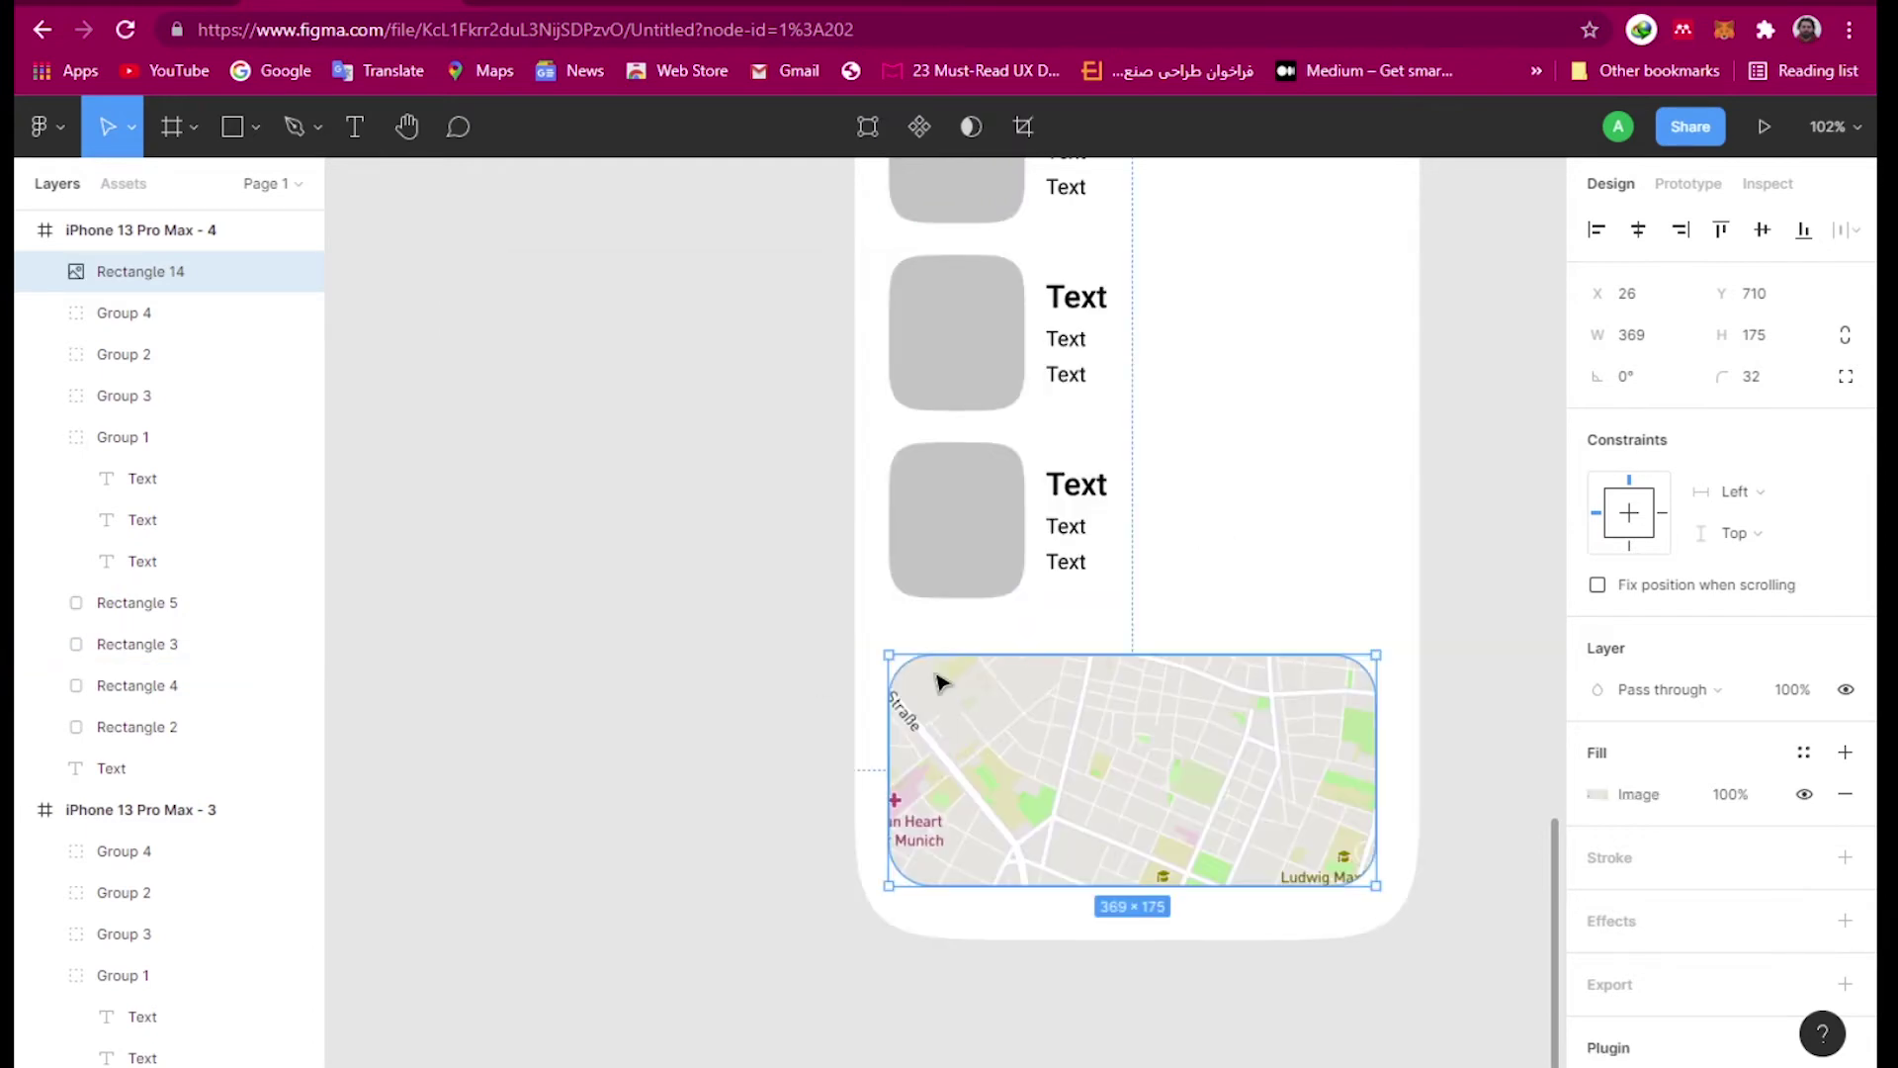
drag(1068, 786, 1068, 785)
click(1466, 518)
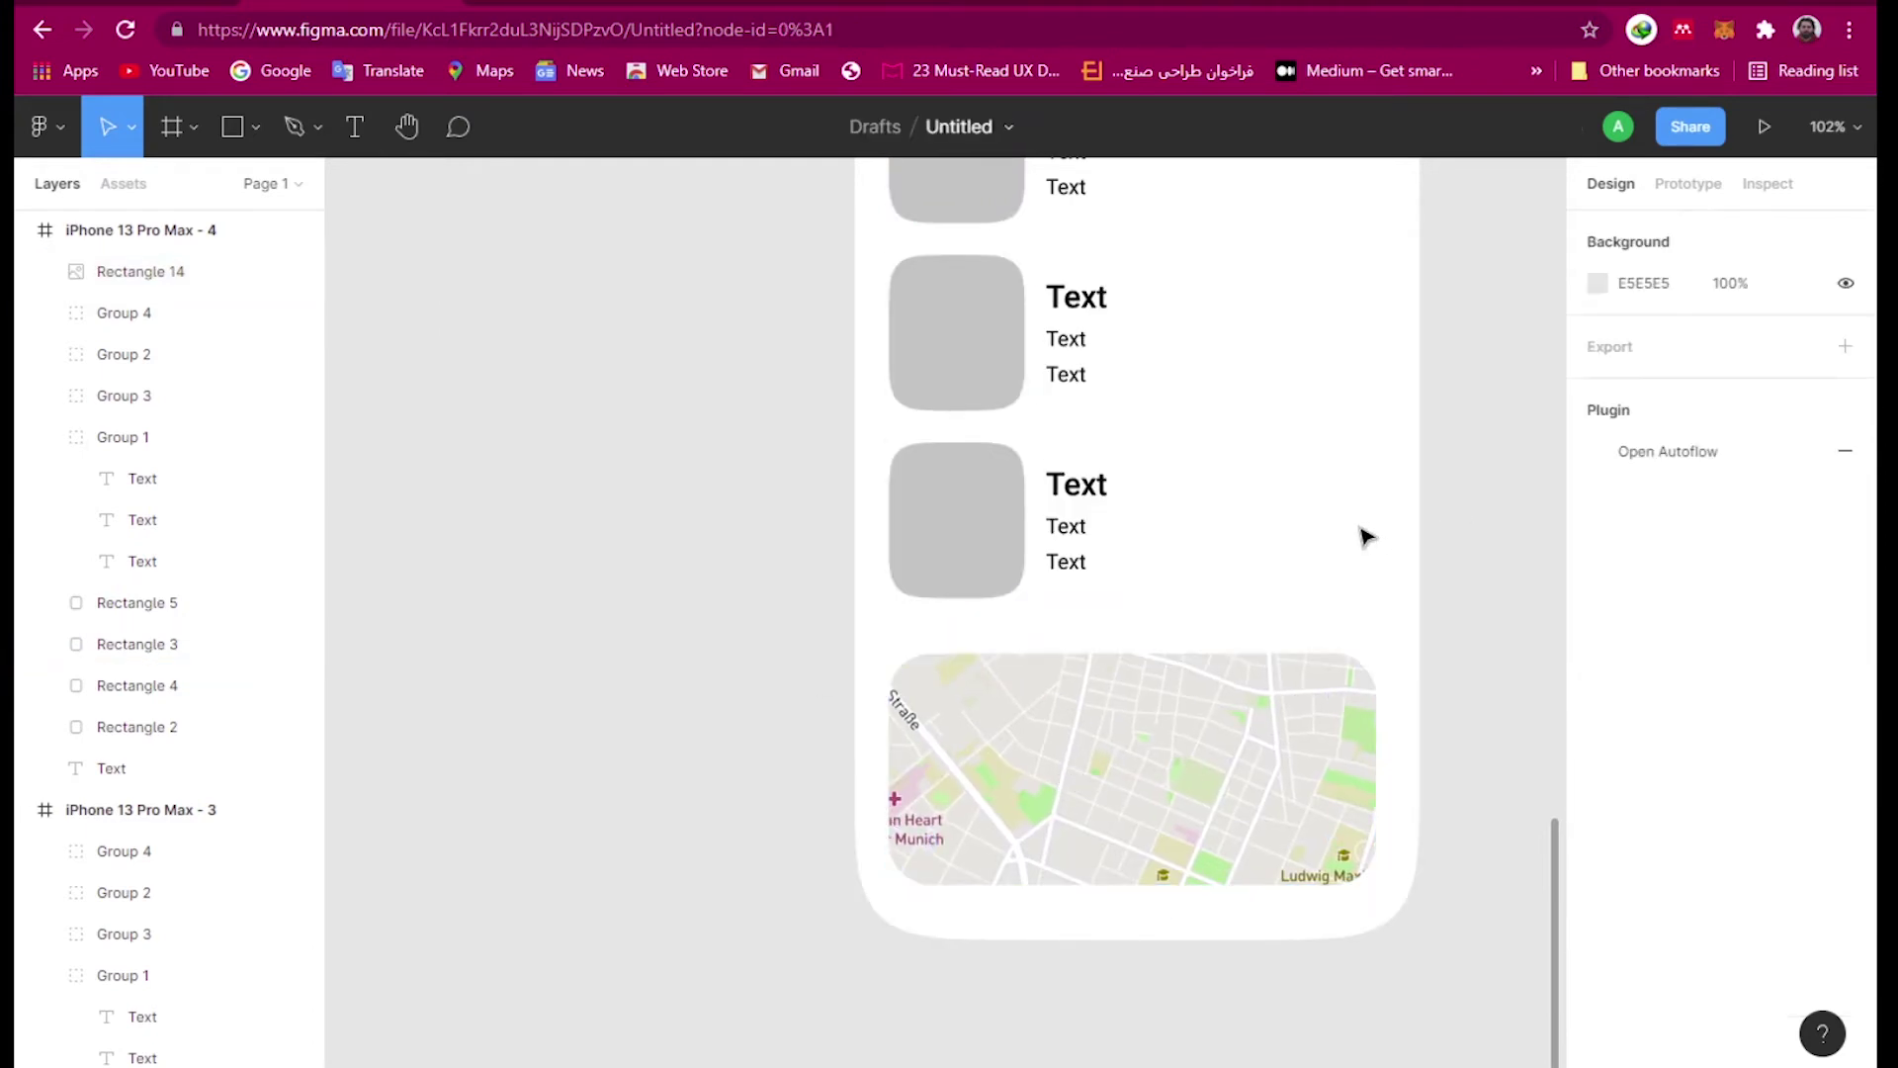
scroll(1201, 538, down, 5)
scroll(939, 799, down, 3)
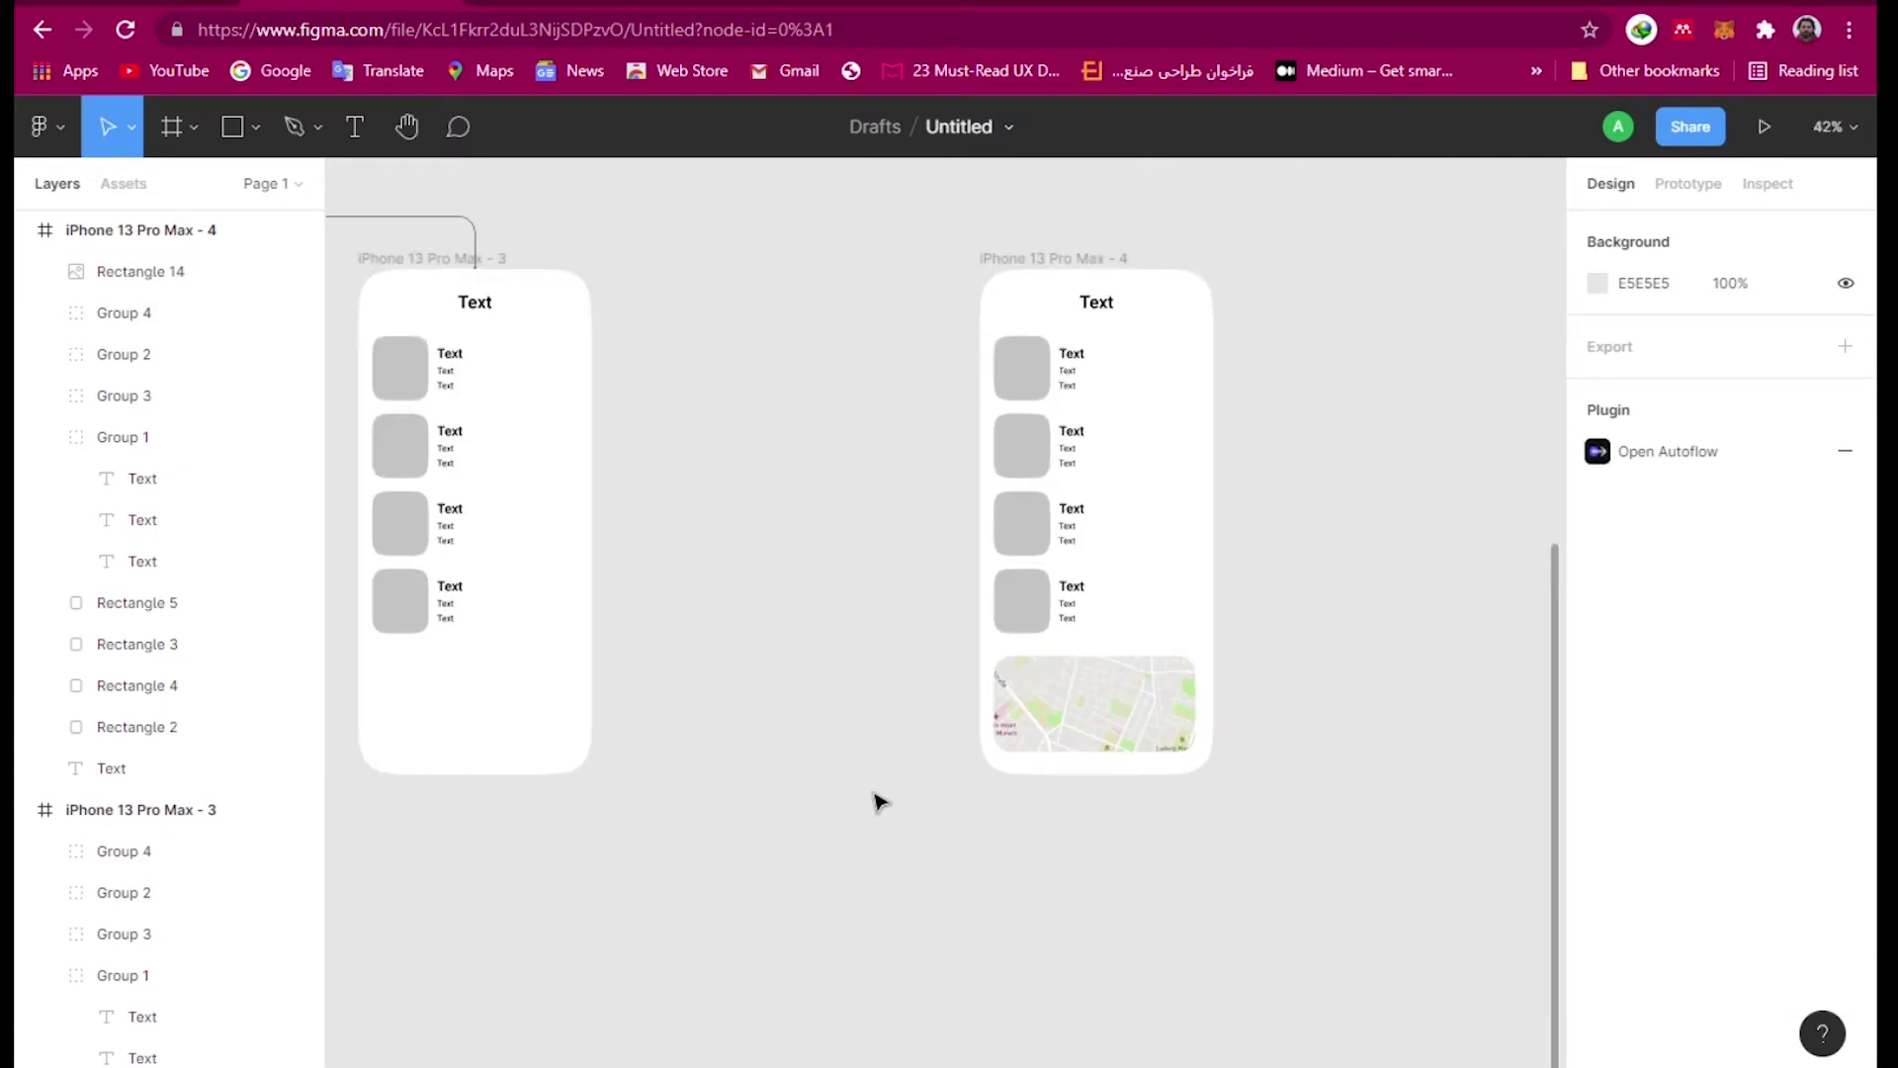
scroll(781, 814, right, 2)
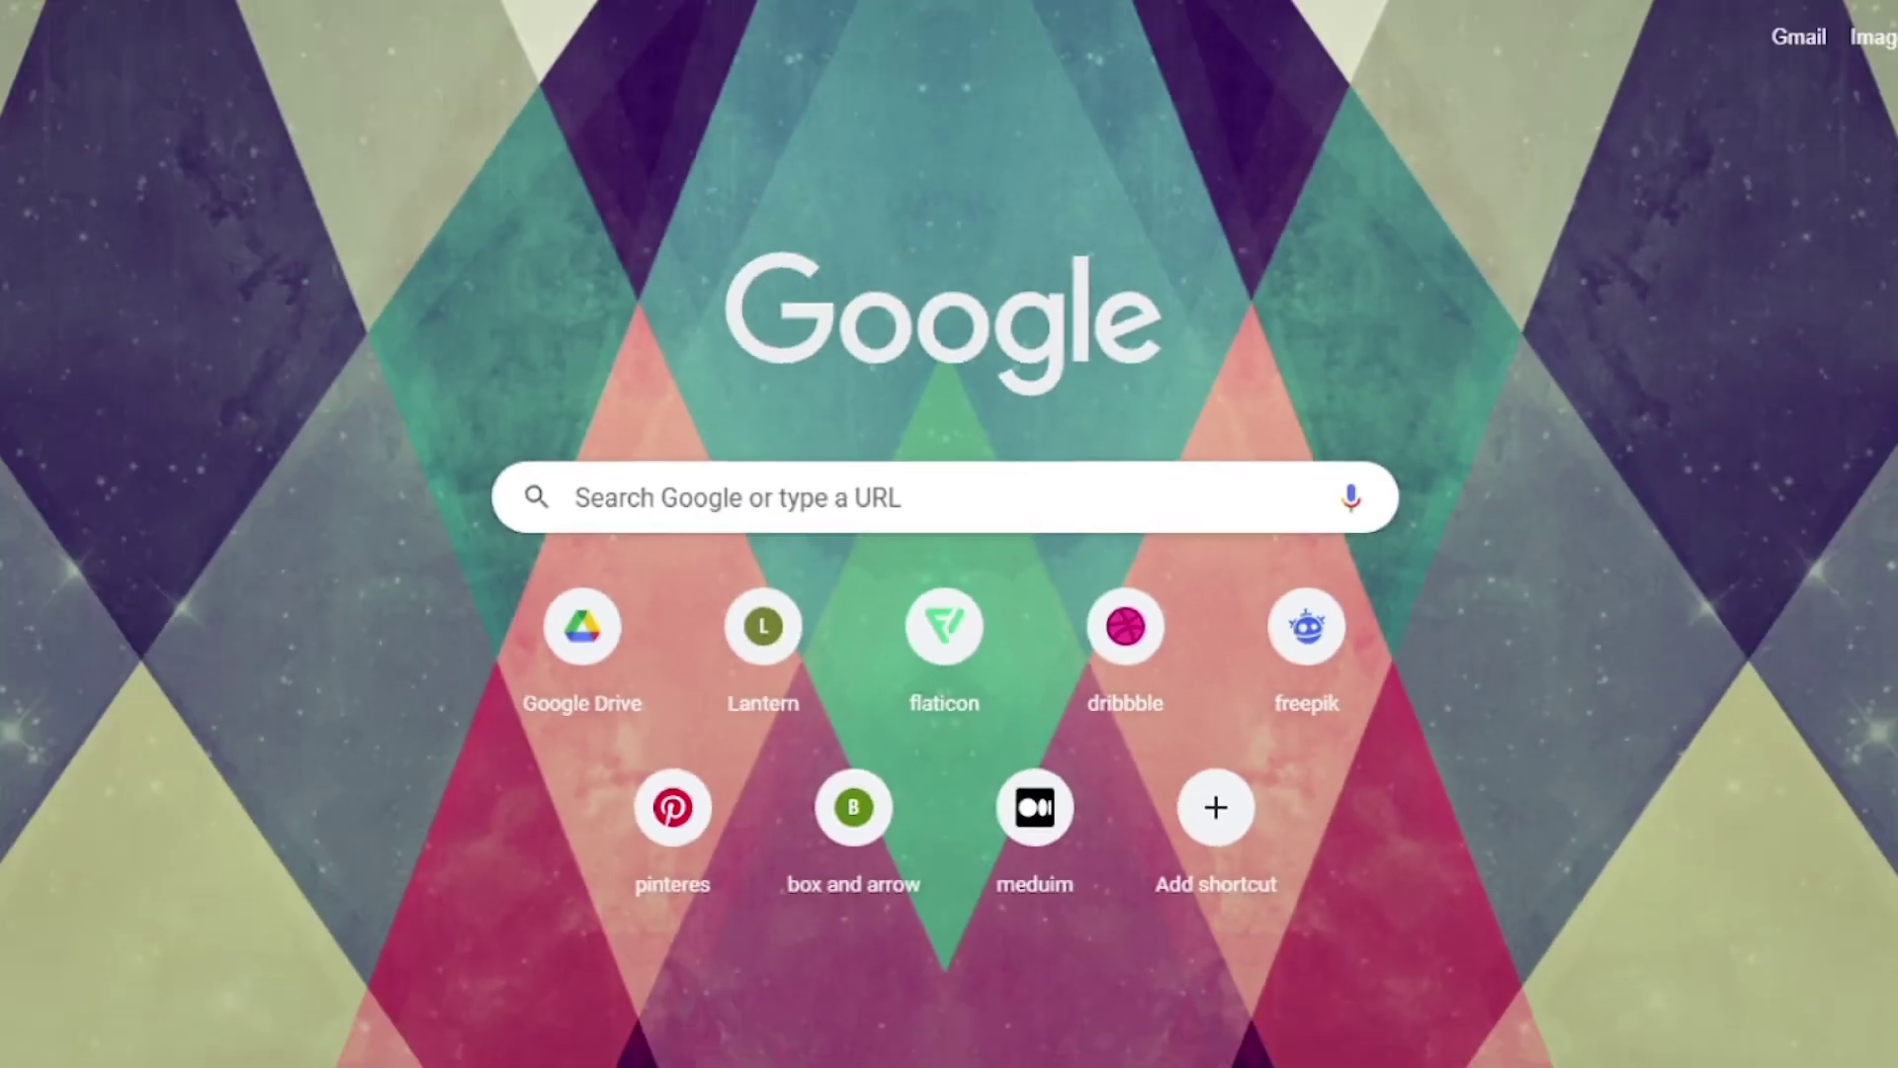
- Search the web for "unsplash figma plugin" in a new browser page and open the Unsplash plugin's Figma Community page
text(uns)
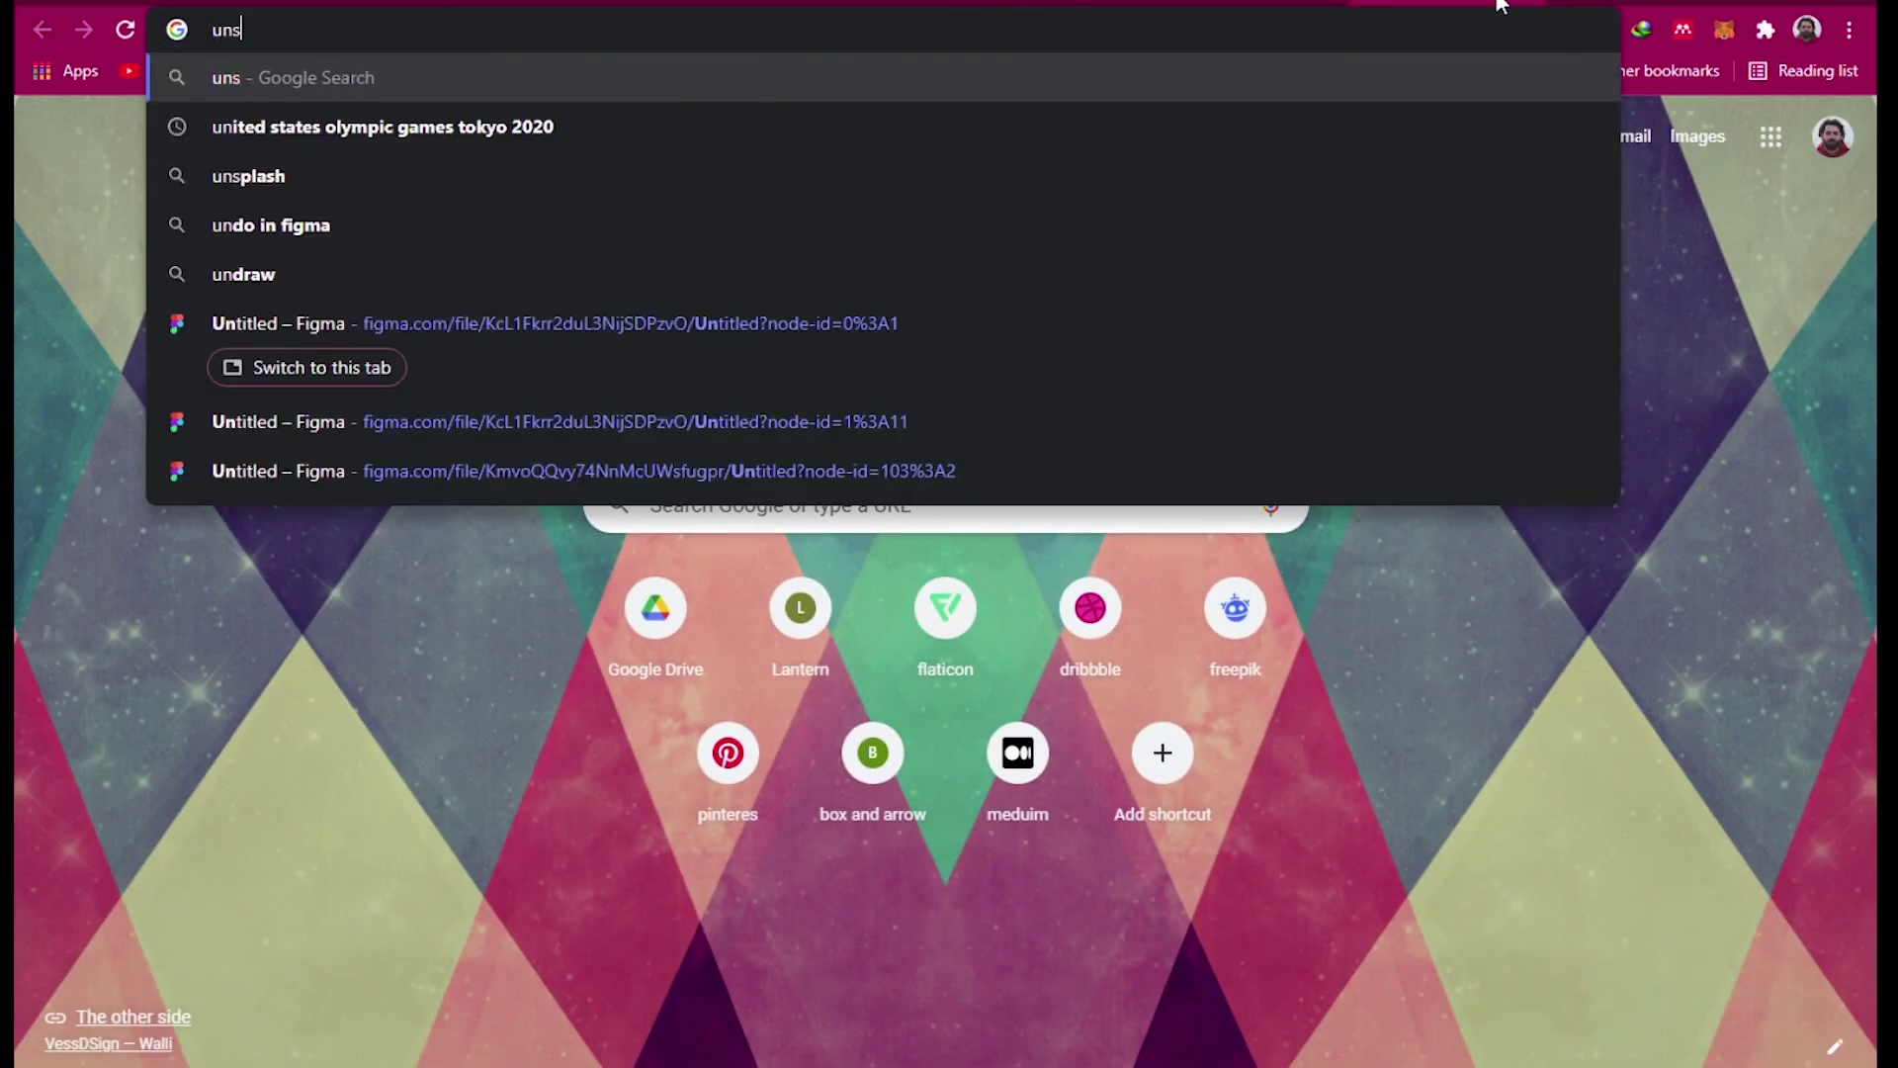
text(plash)
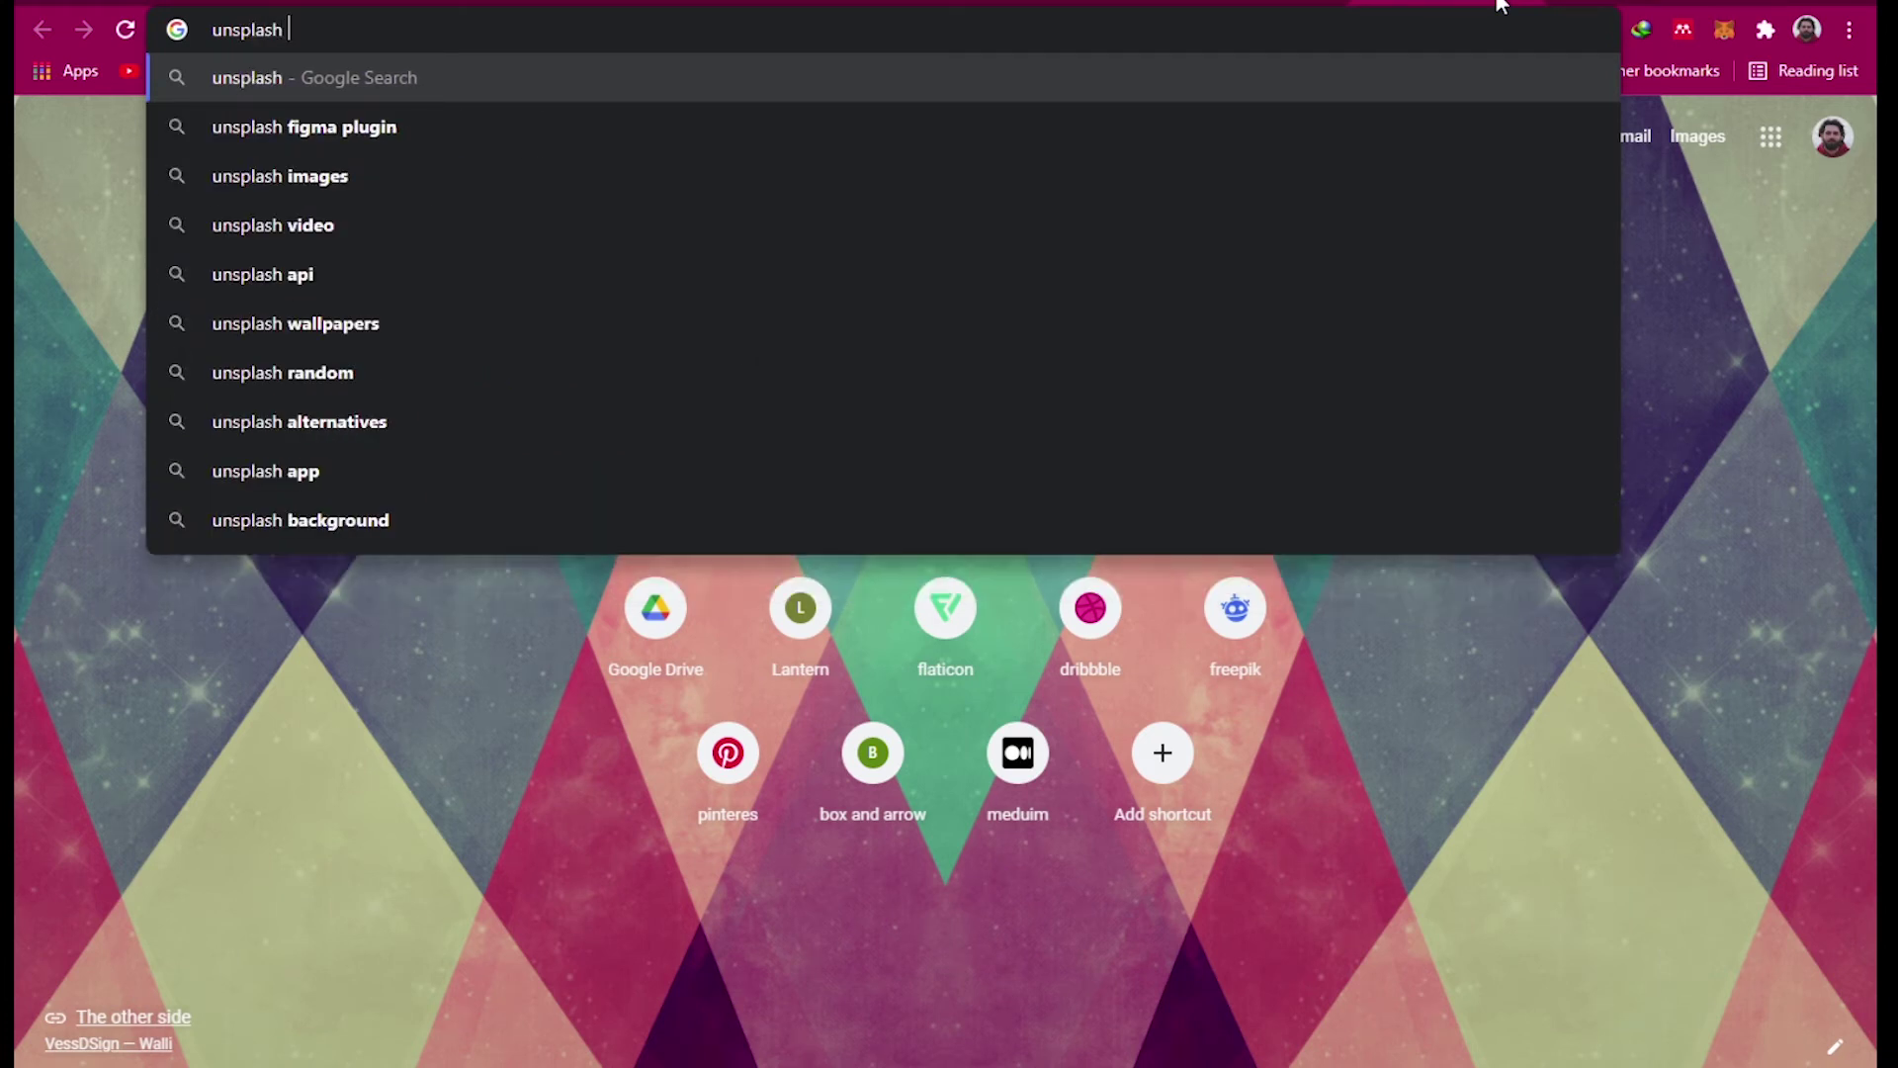
key(Down)
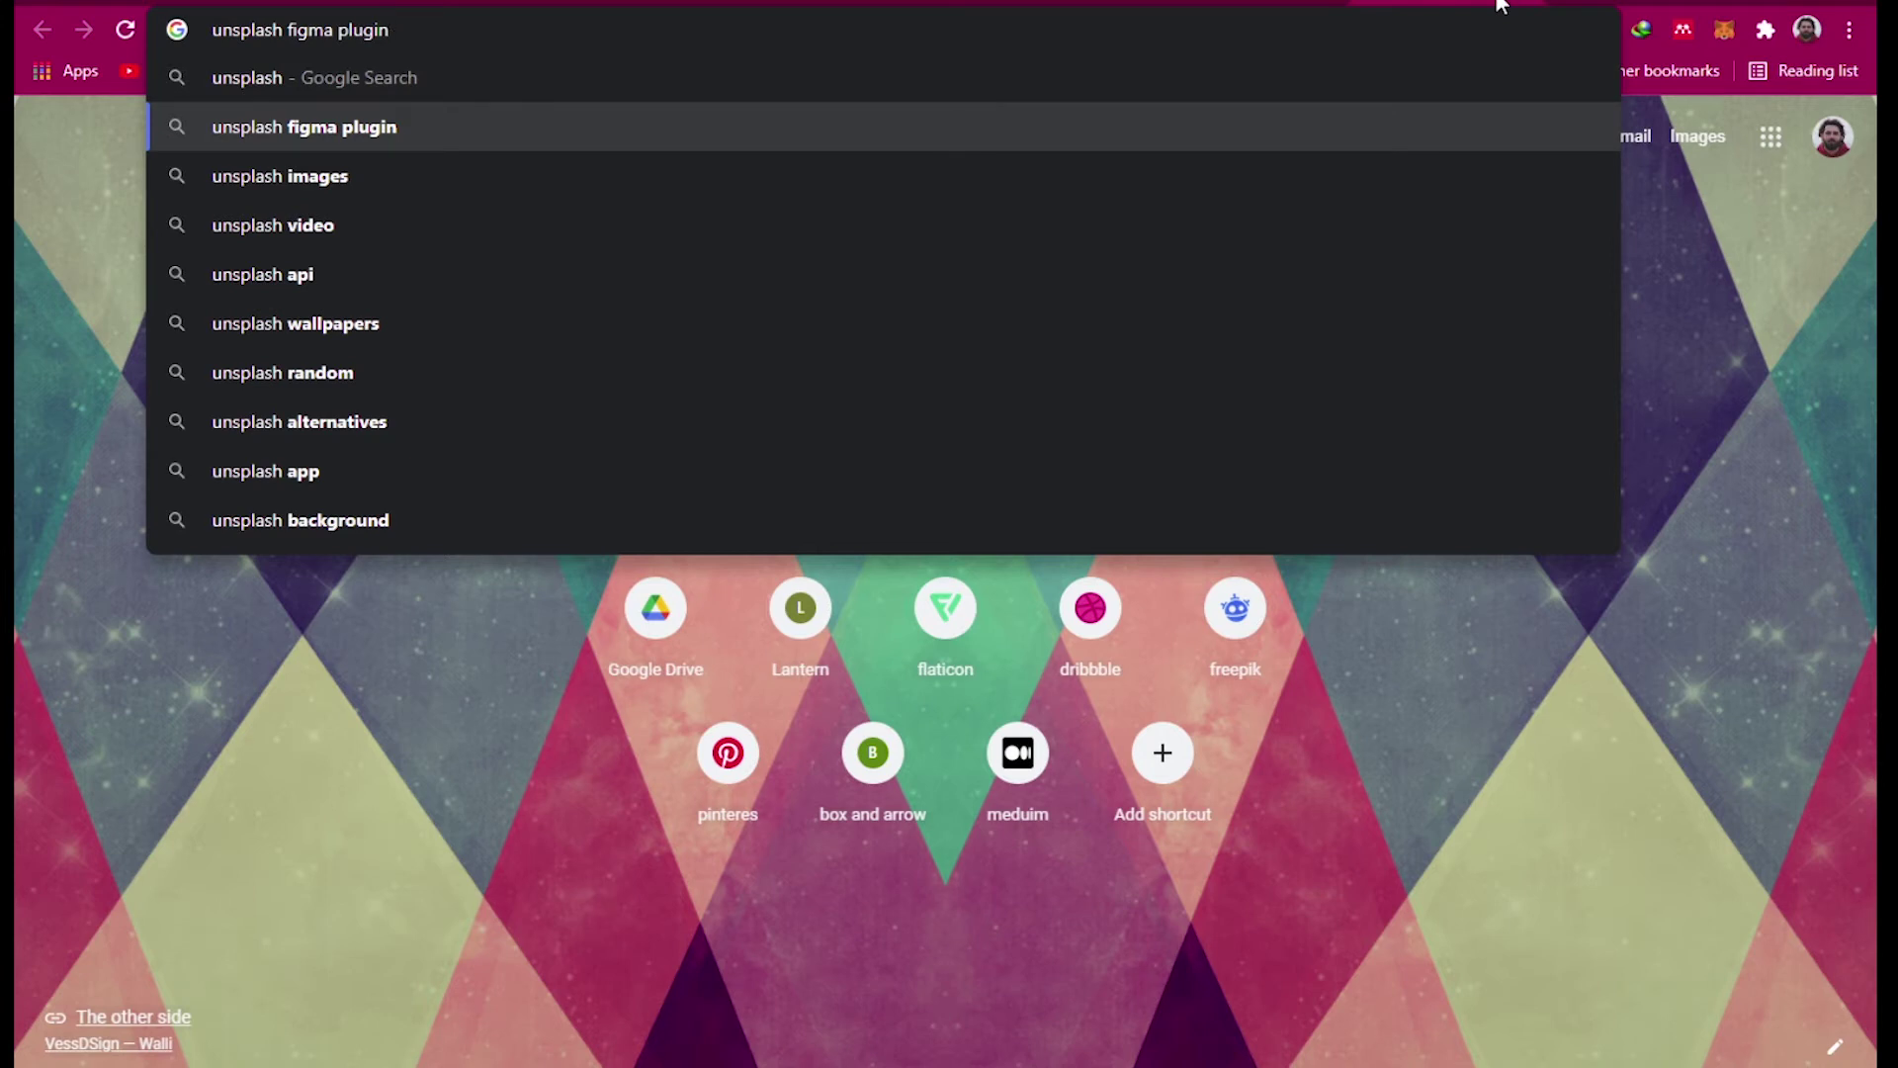
key(Return)
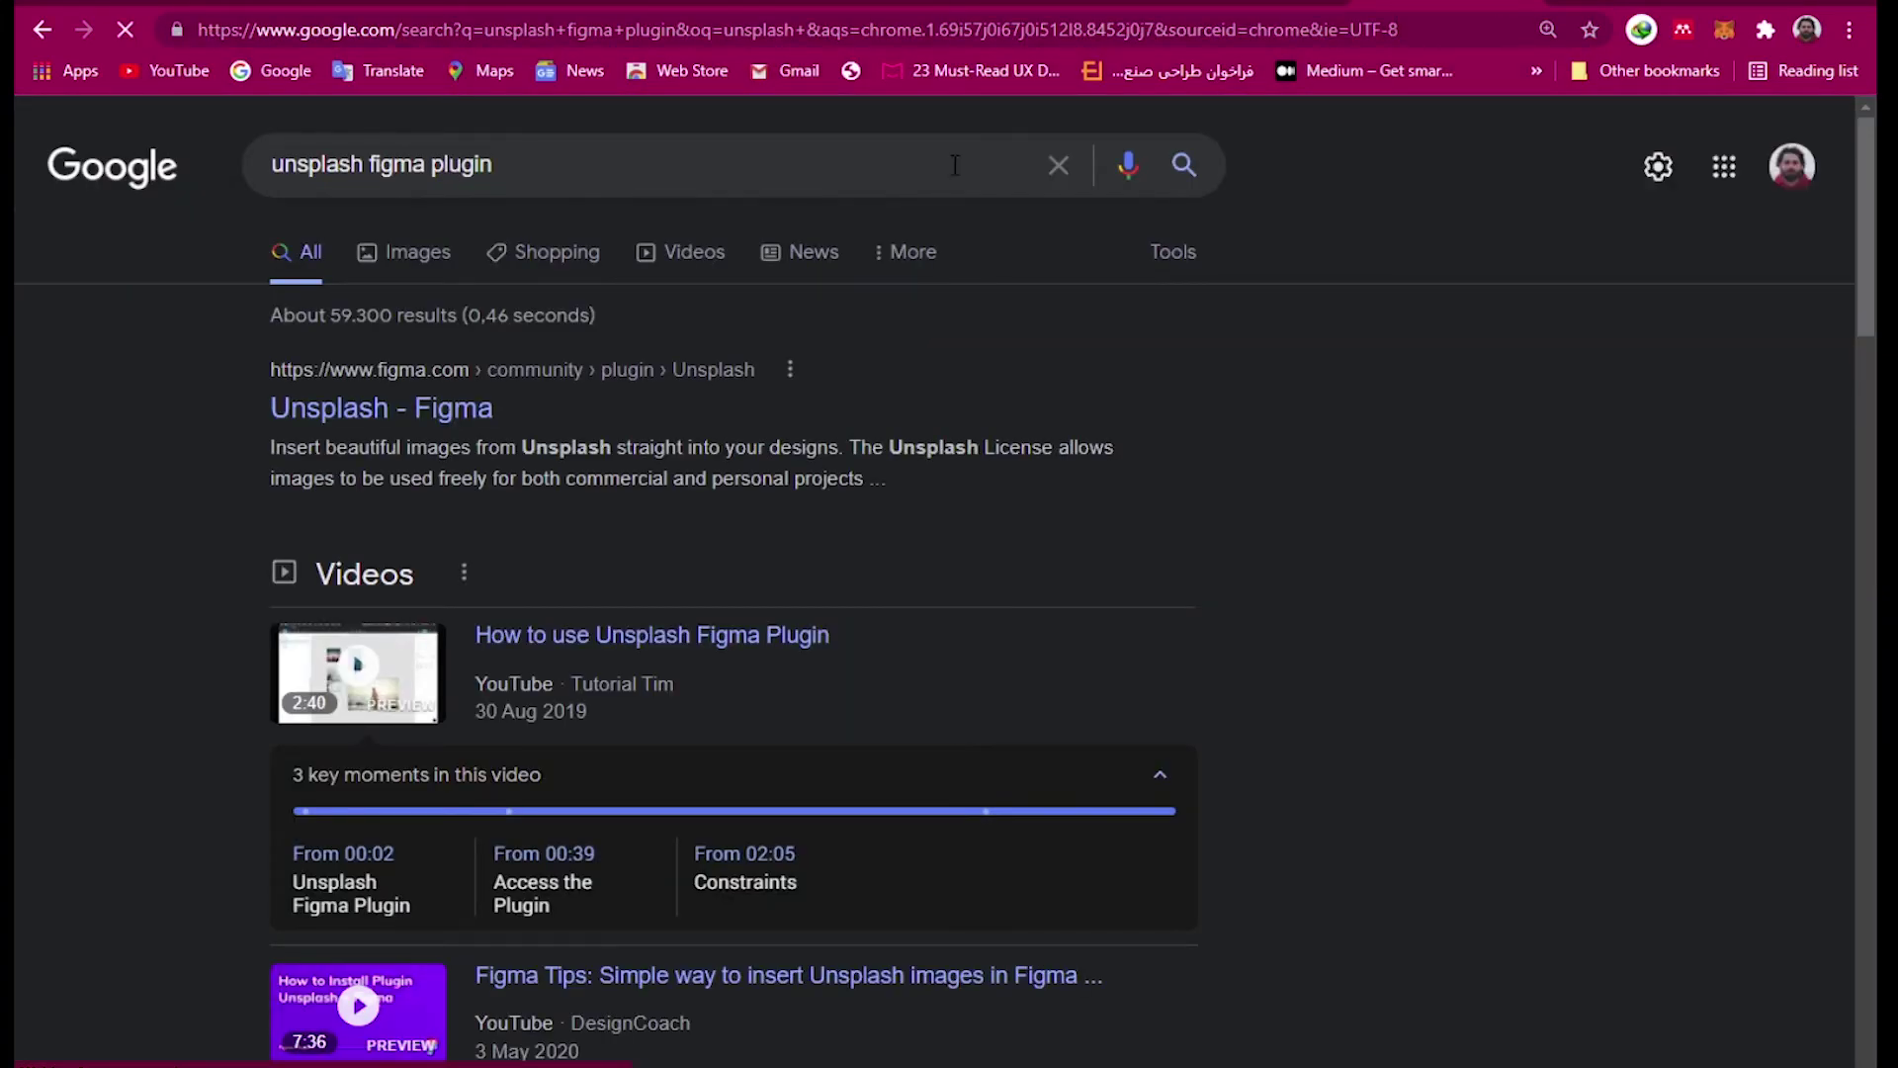
click(458, 409)
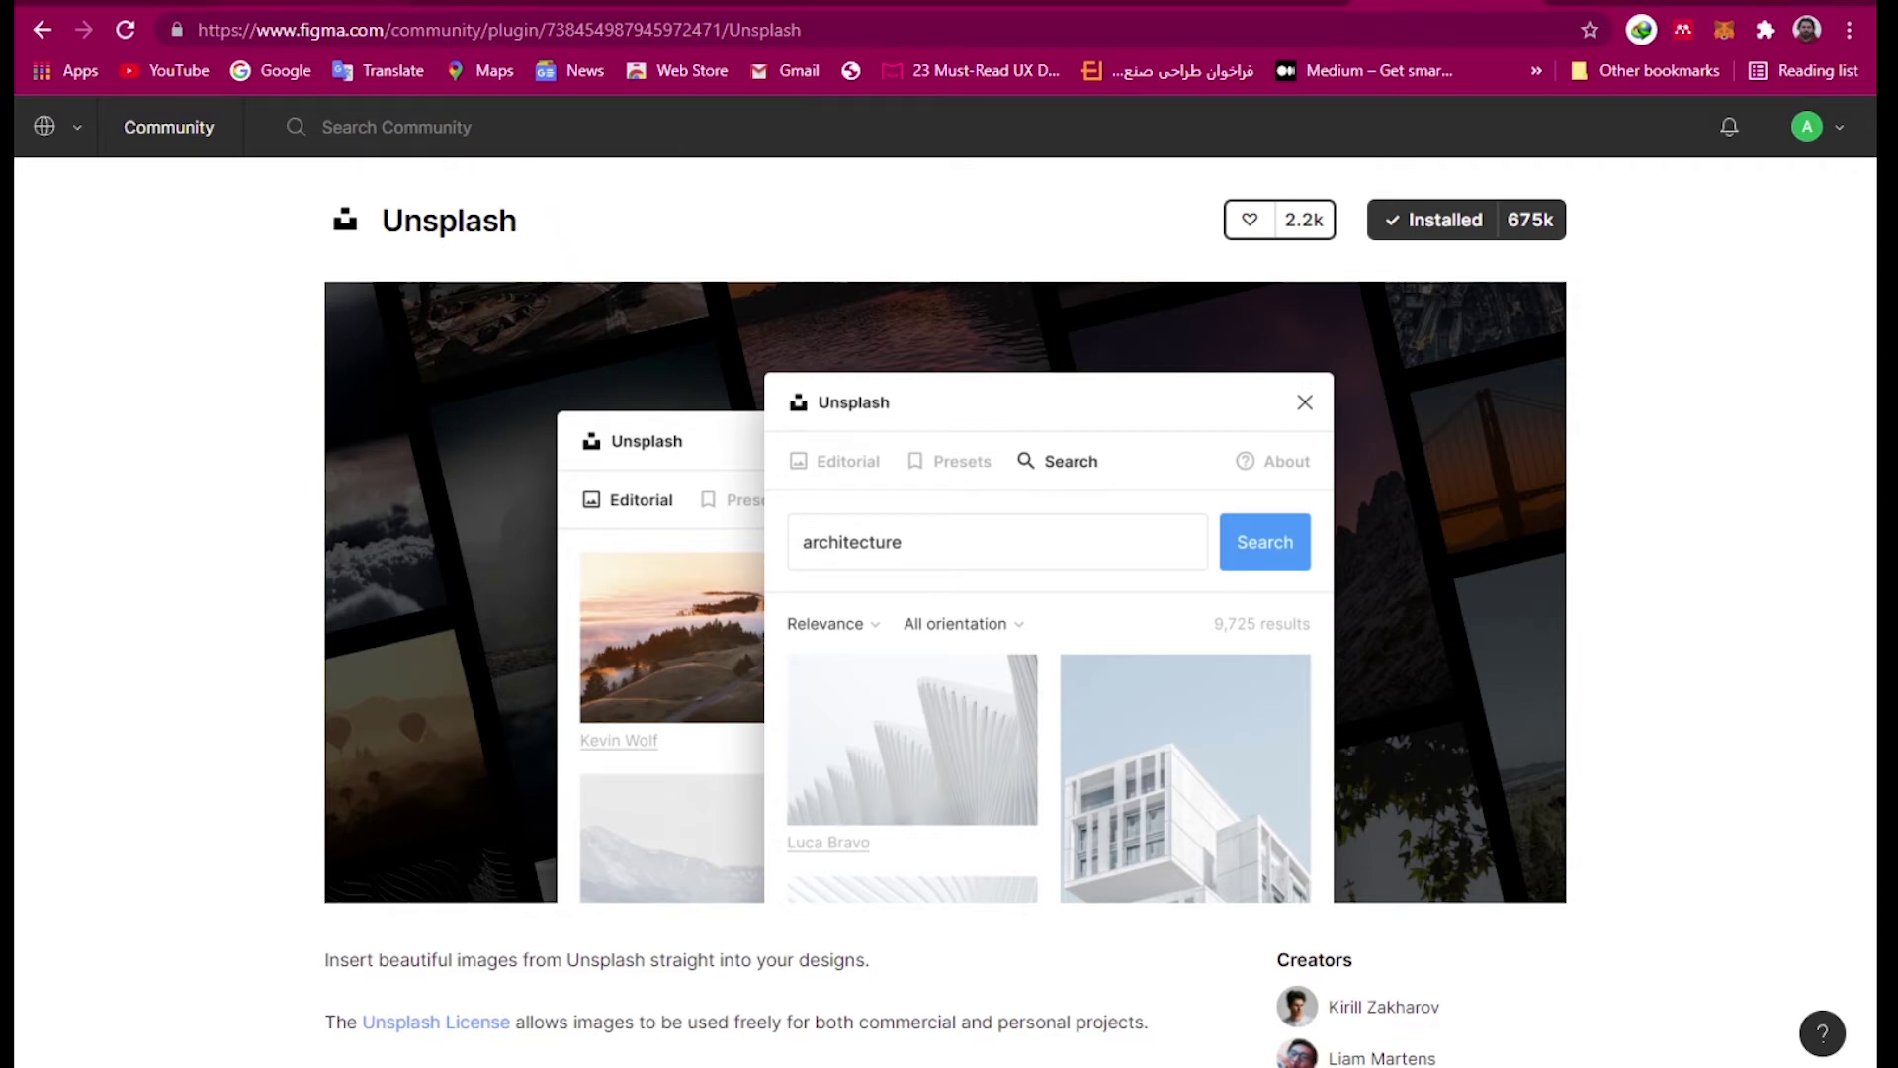
- Return to the Untitled design file, duplicate the iPhone 13 Pro Max - 4 screen just beside the original, and clear the selection
click(277, 5)
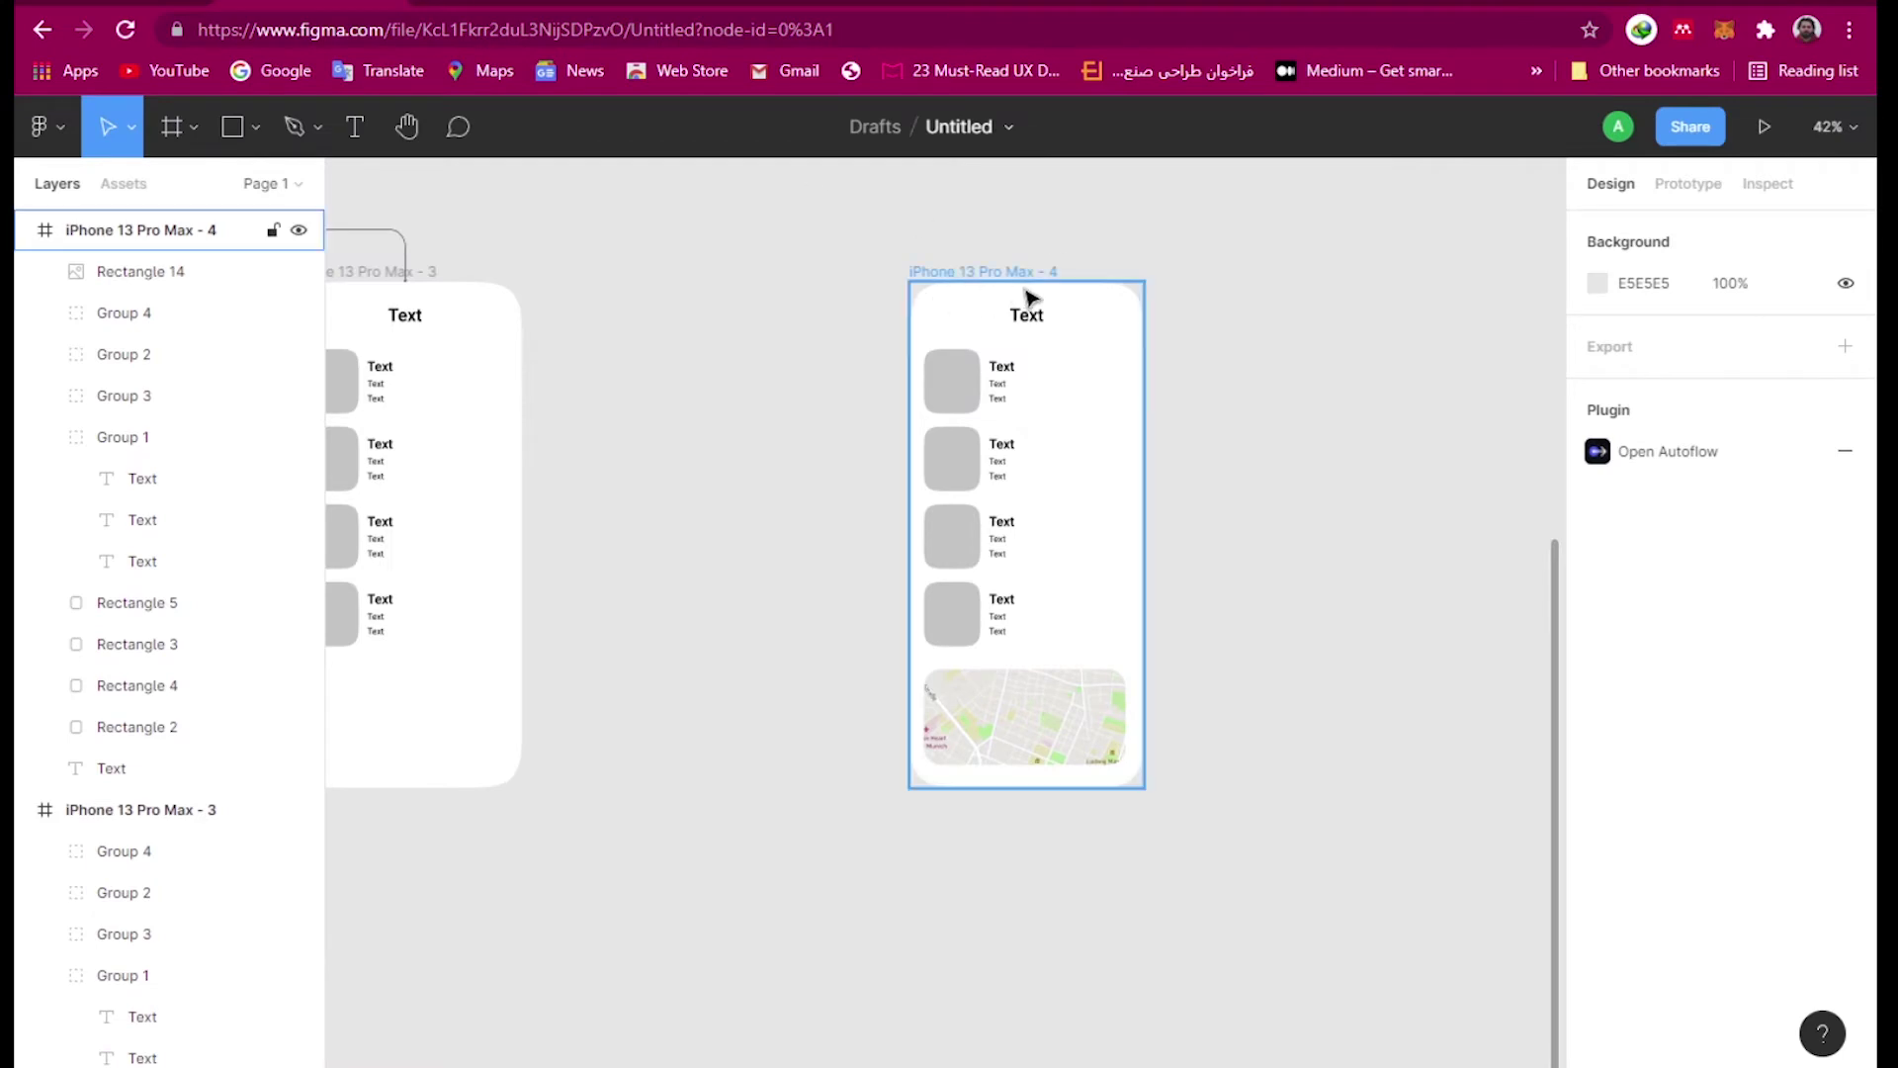
scroll(1224, 347, down, 3)
scroll(1043, 742, up, 5)
scroll(1042, 743, left, 5)
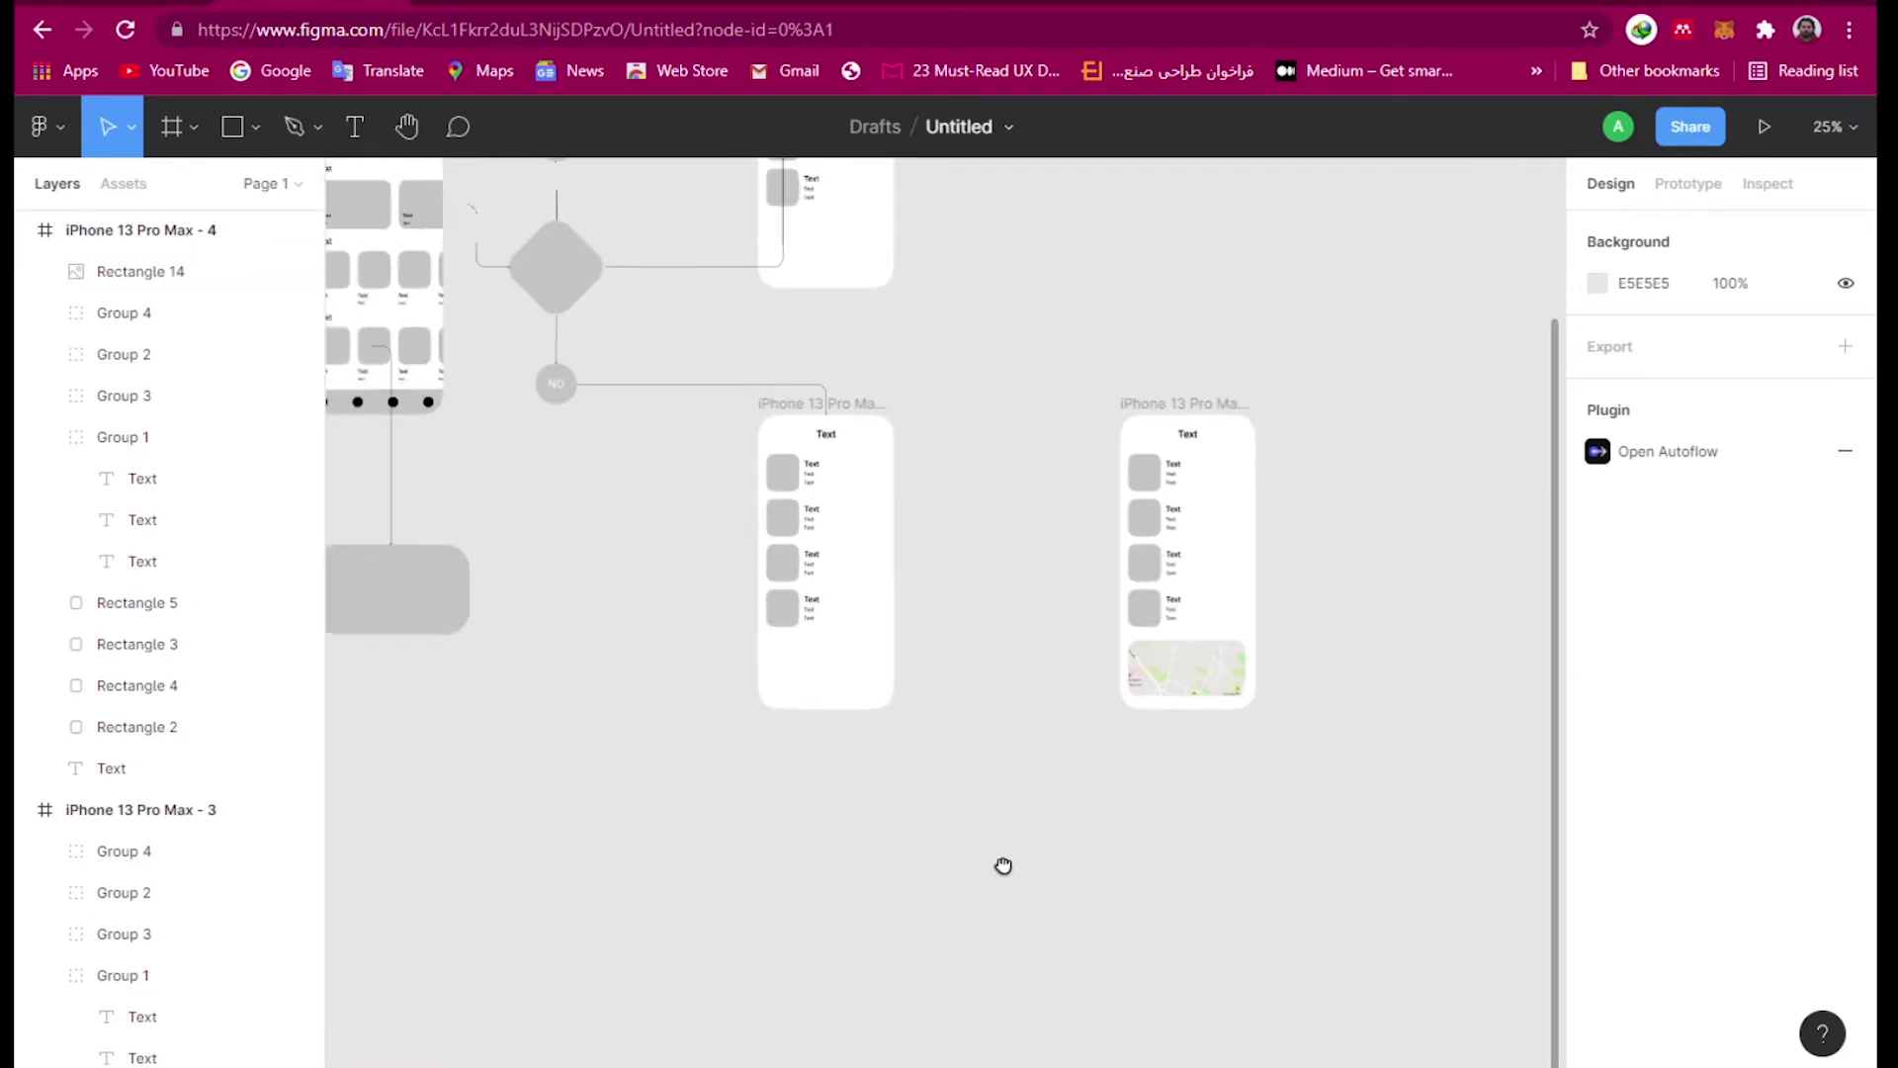
click(1276, 476)
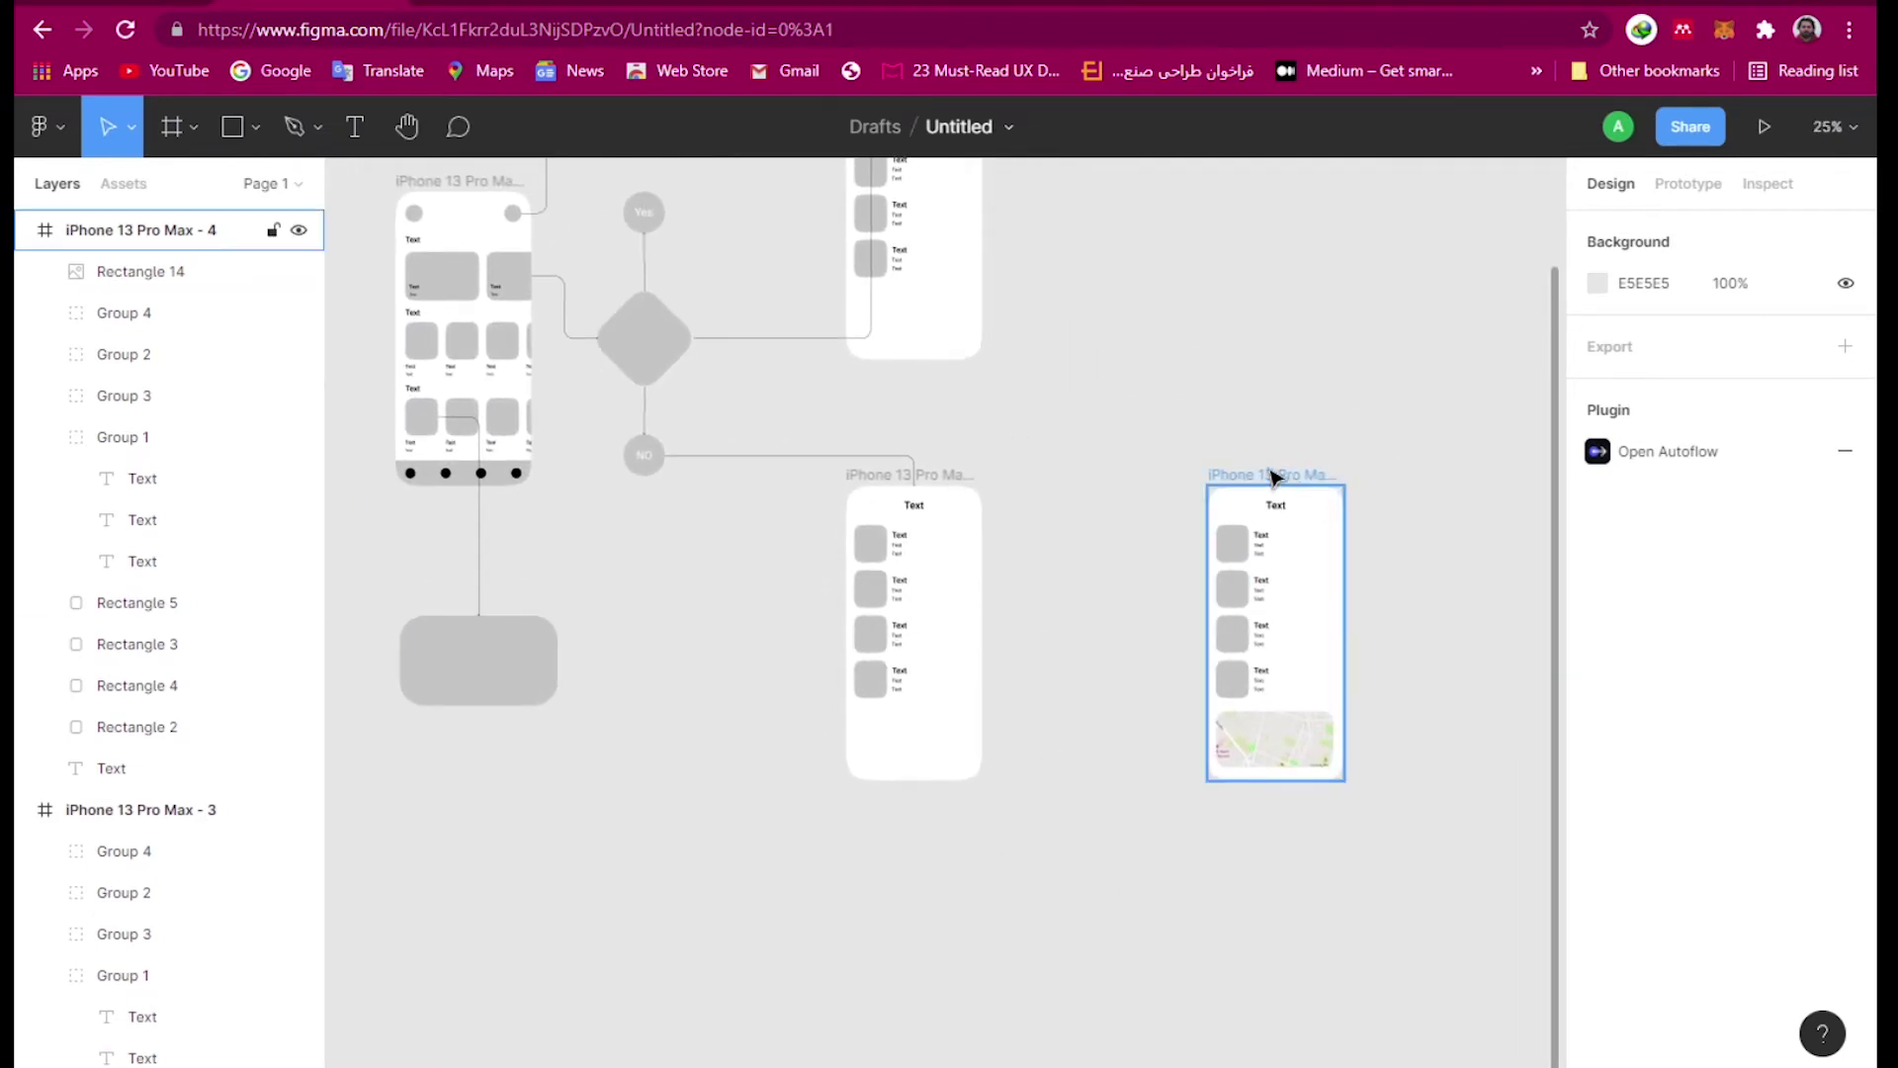
click(1199, 475)
click(1243, 483)
alt+drag(1242, 482, 1432, 477)
click(1433, 910)
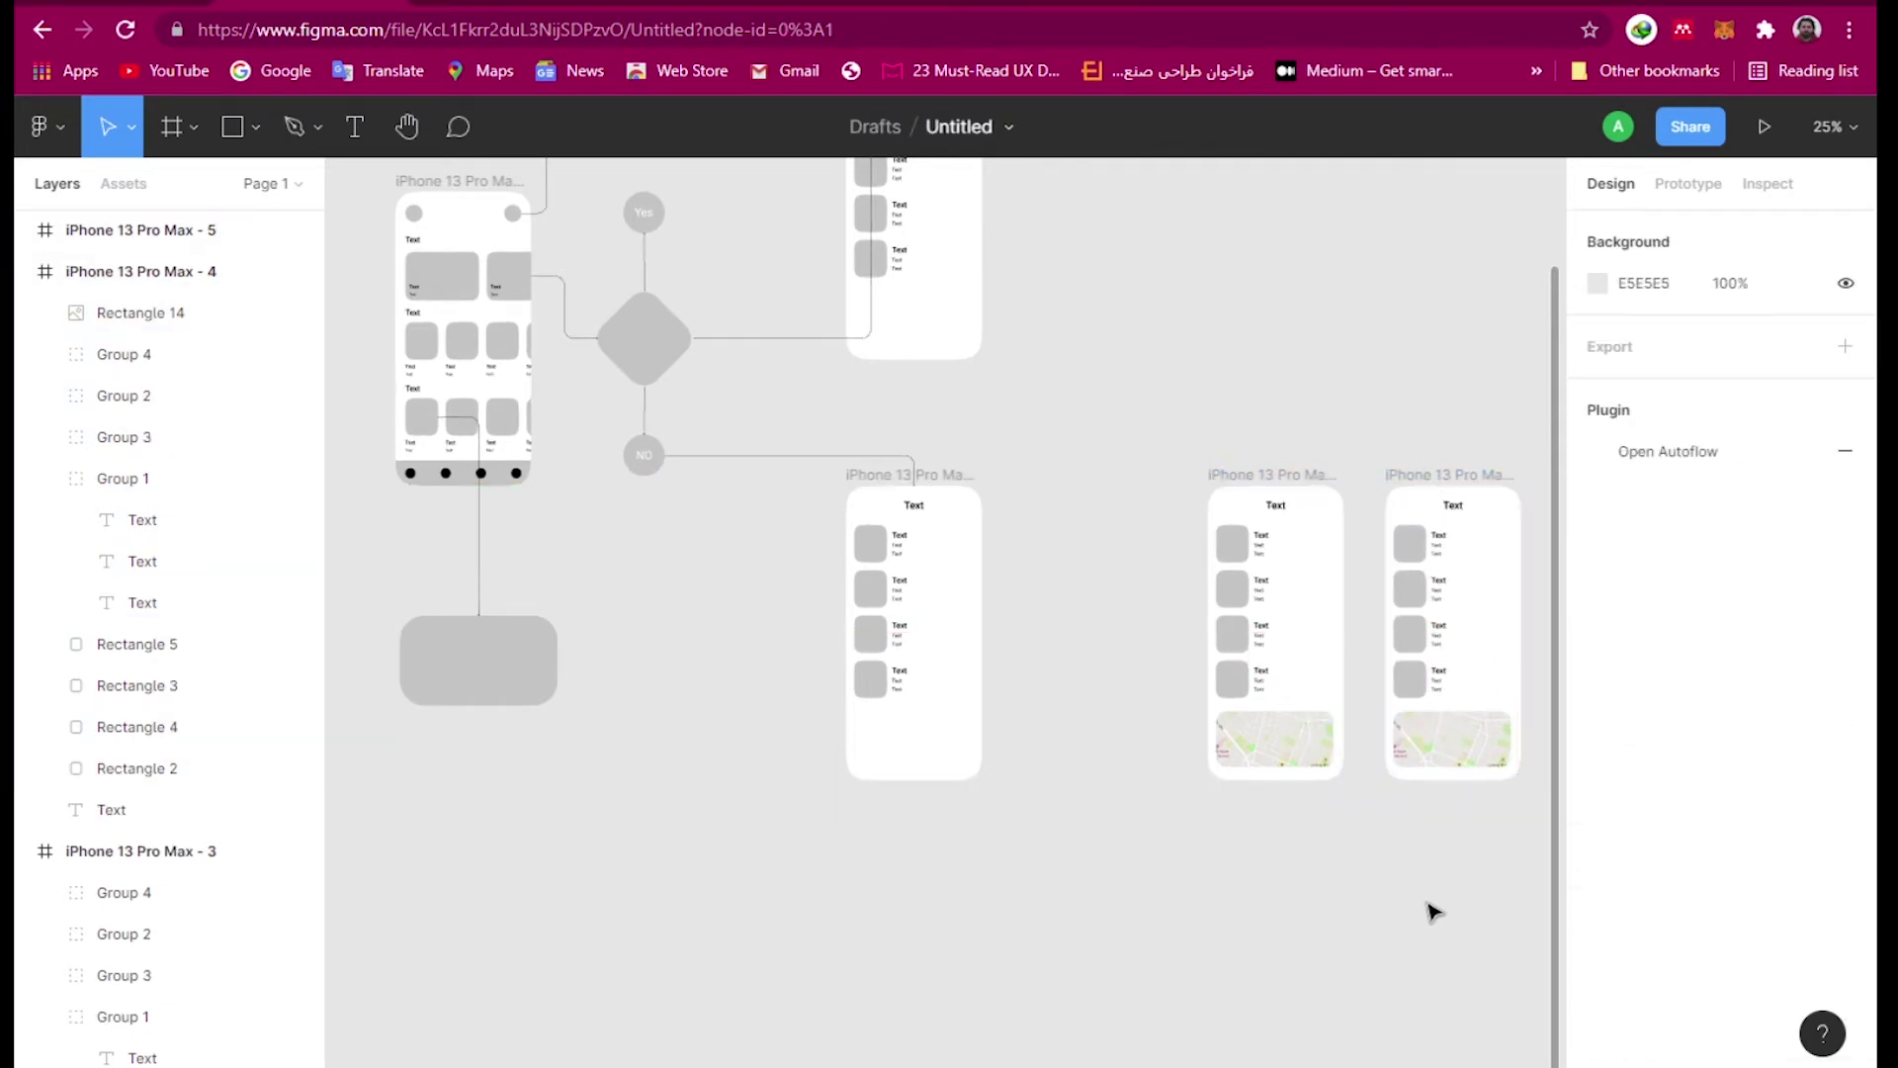
- Run the Unsplash plugin on the first grey image placeholder of the duplicated map screen
scroll(1134, 759, down, 3)
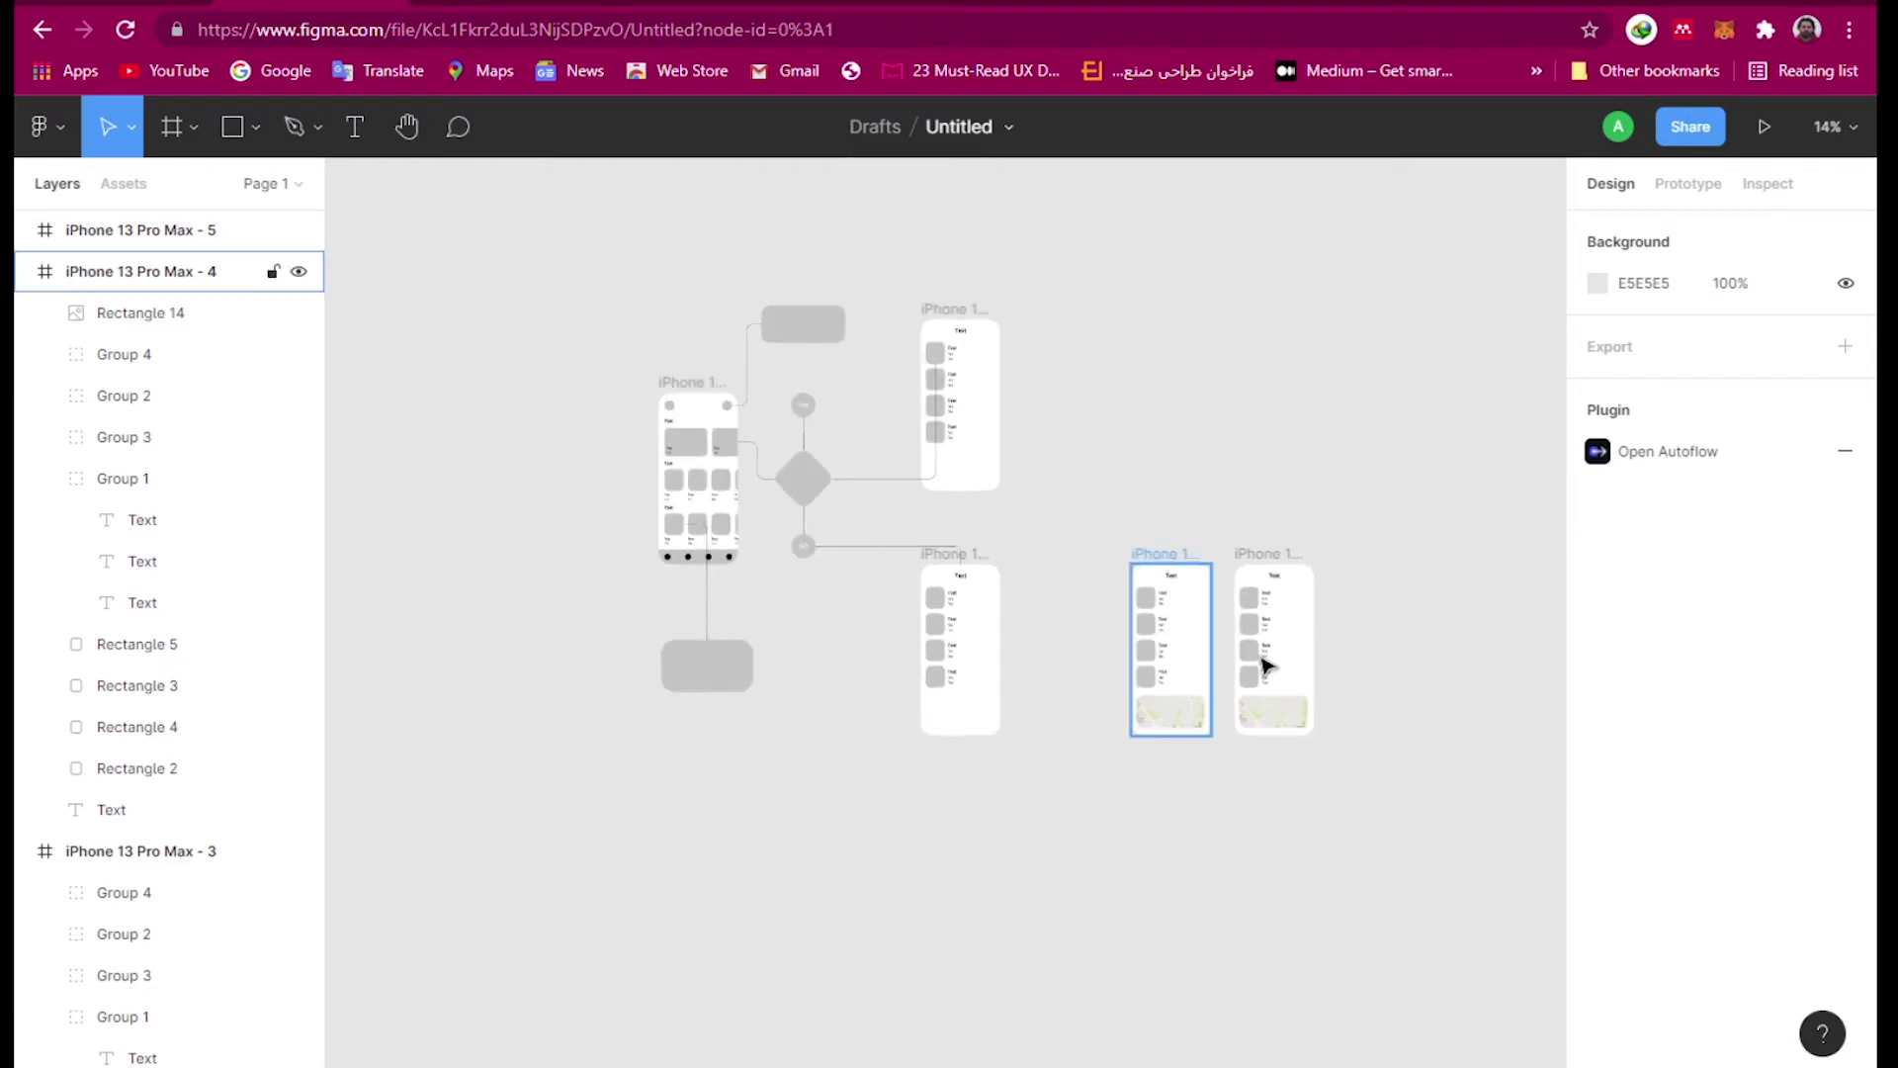
scroll(1263, 657, up, 4)
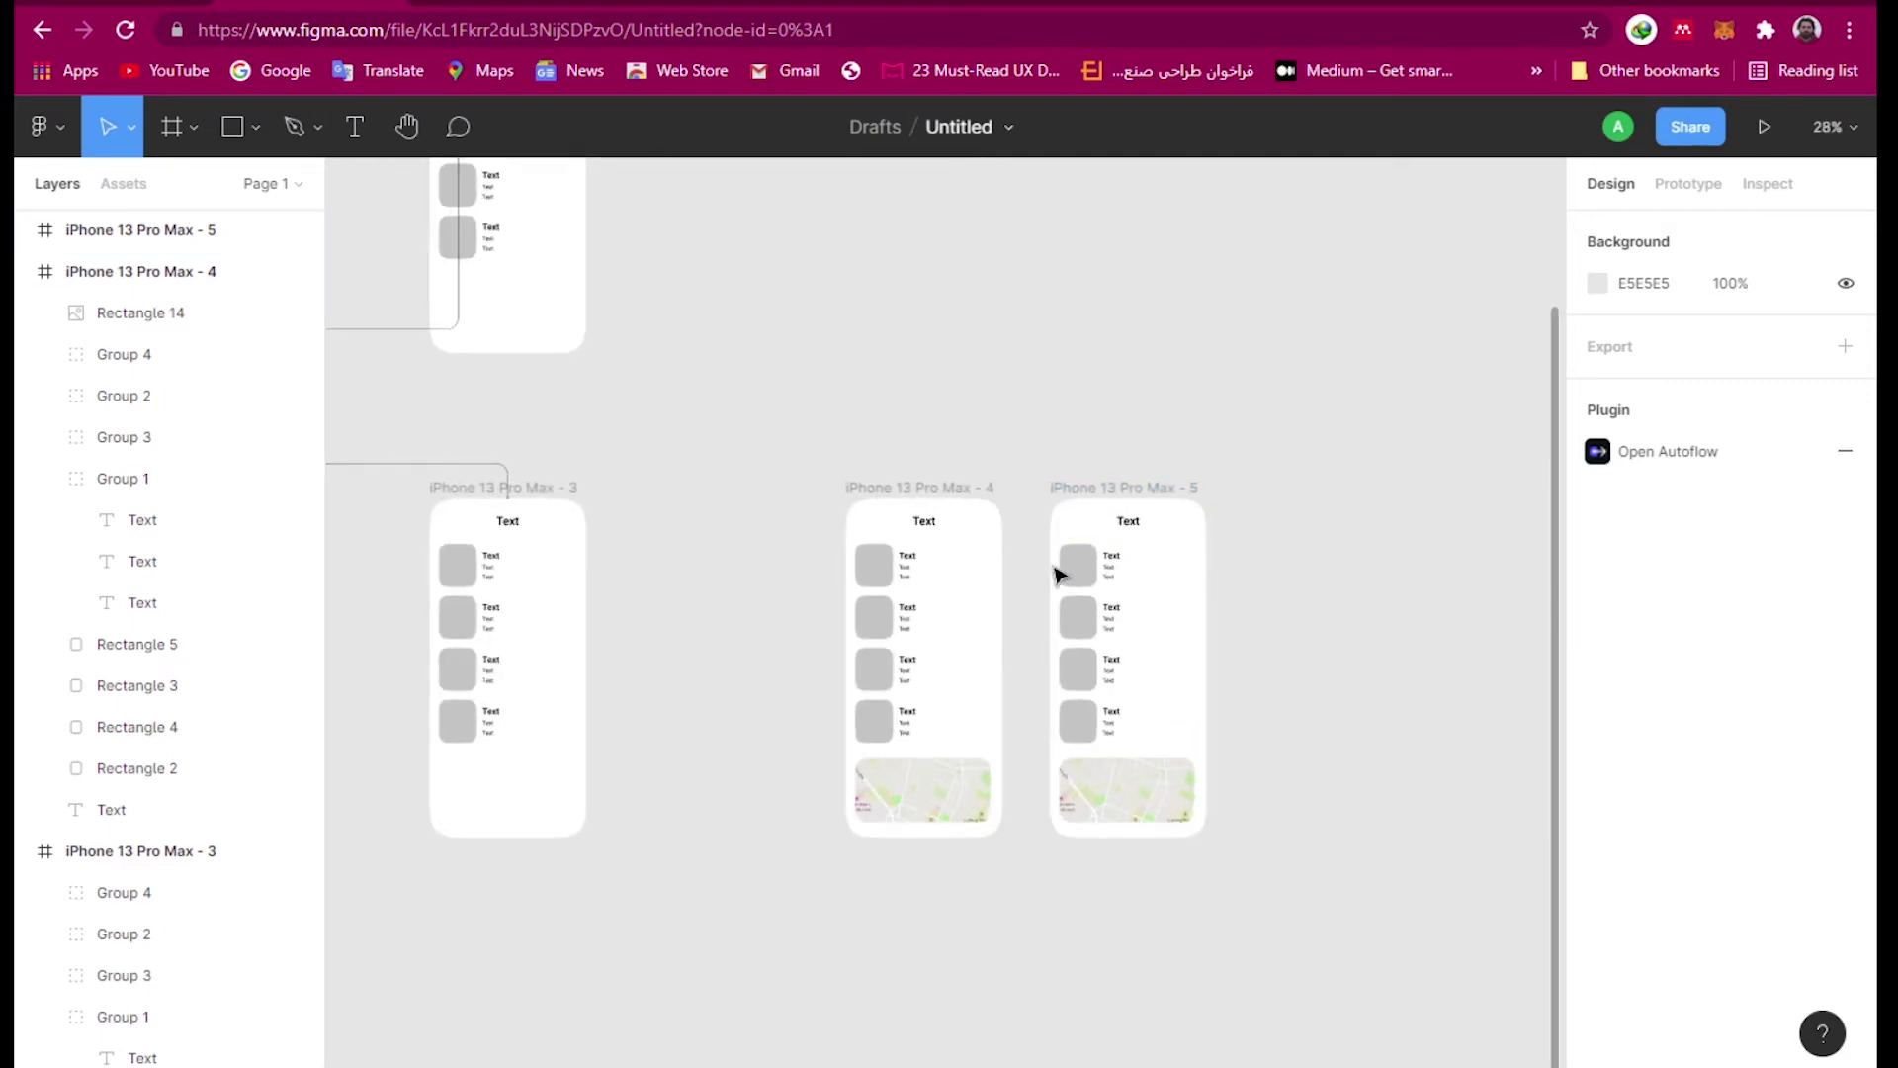
click(1060, 573)
right_click(1062, 572)
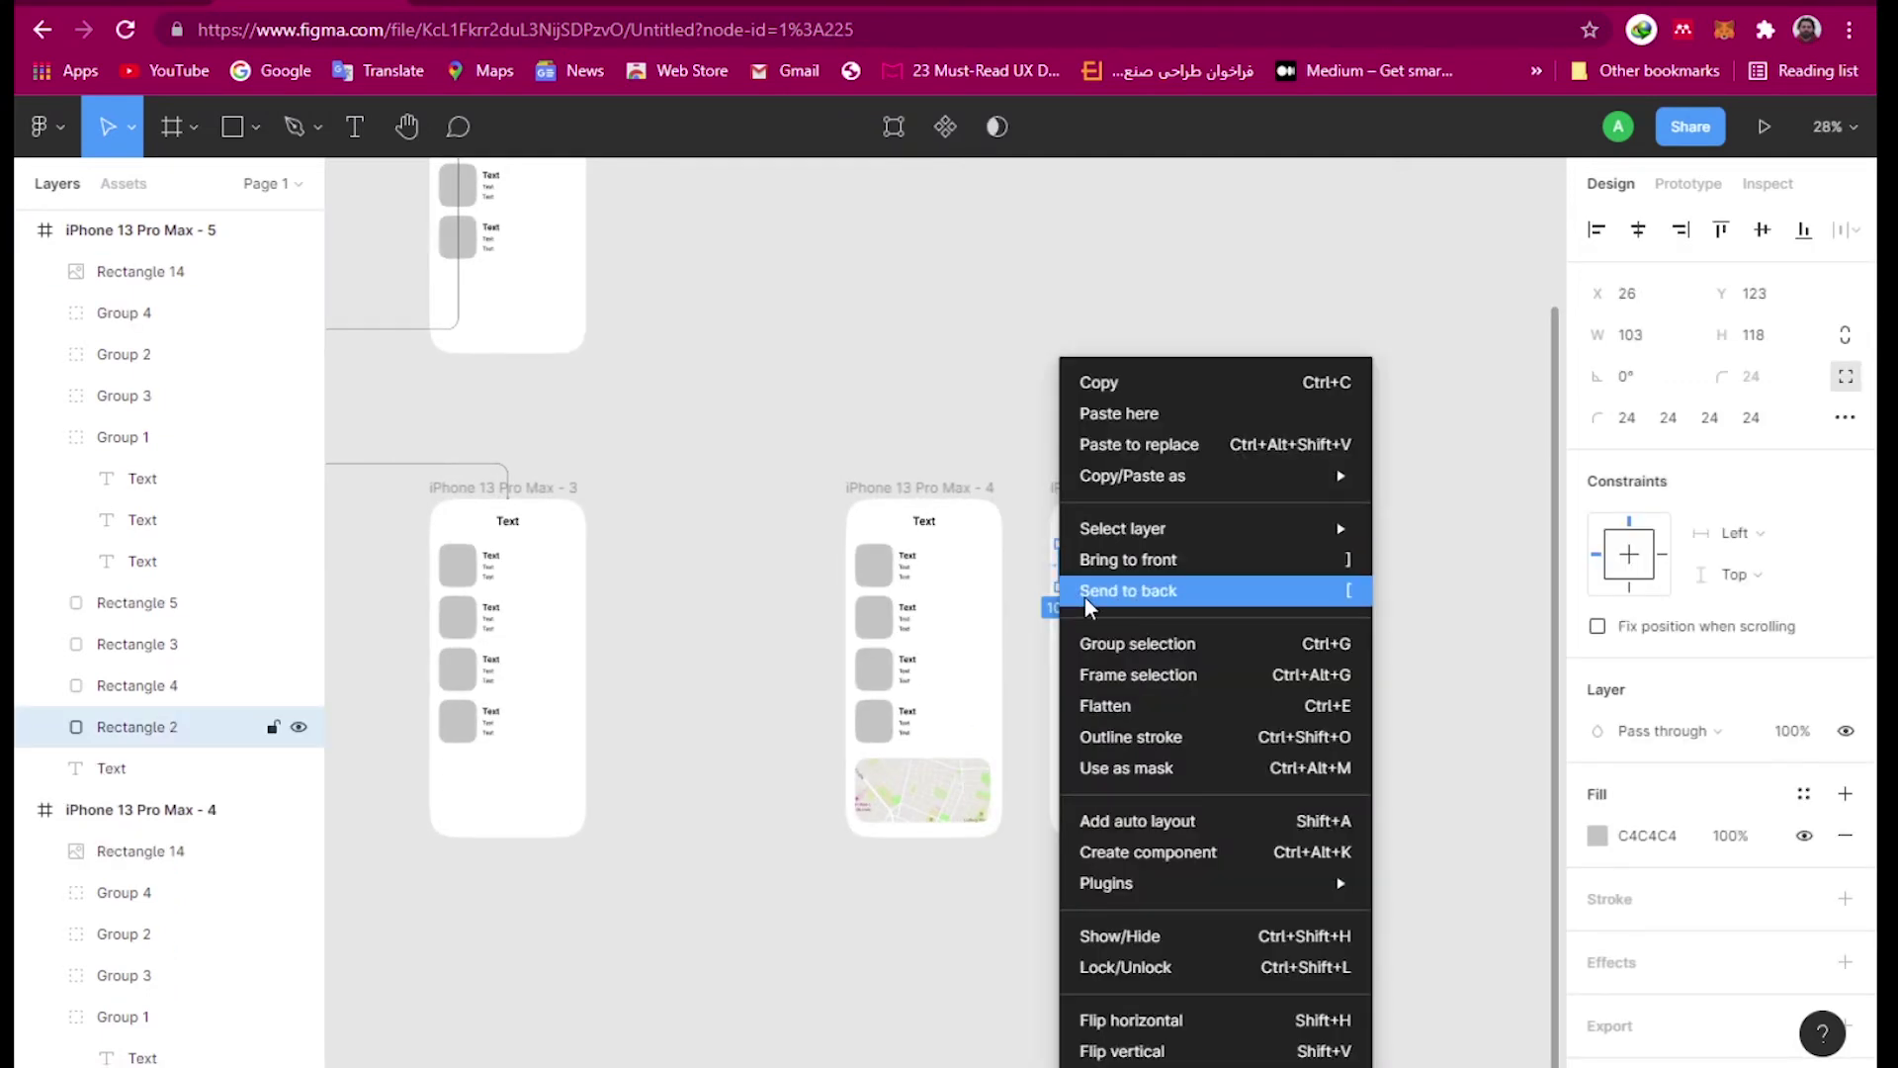
mouse_move(1273, 892)
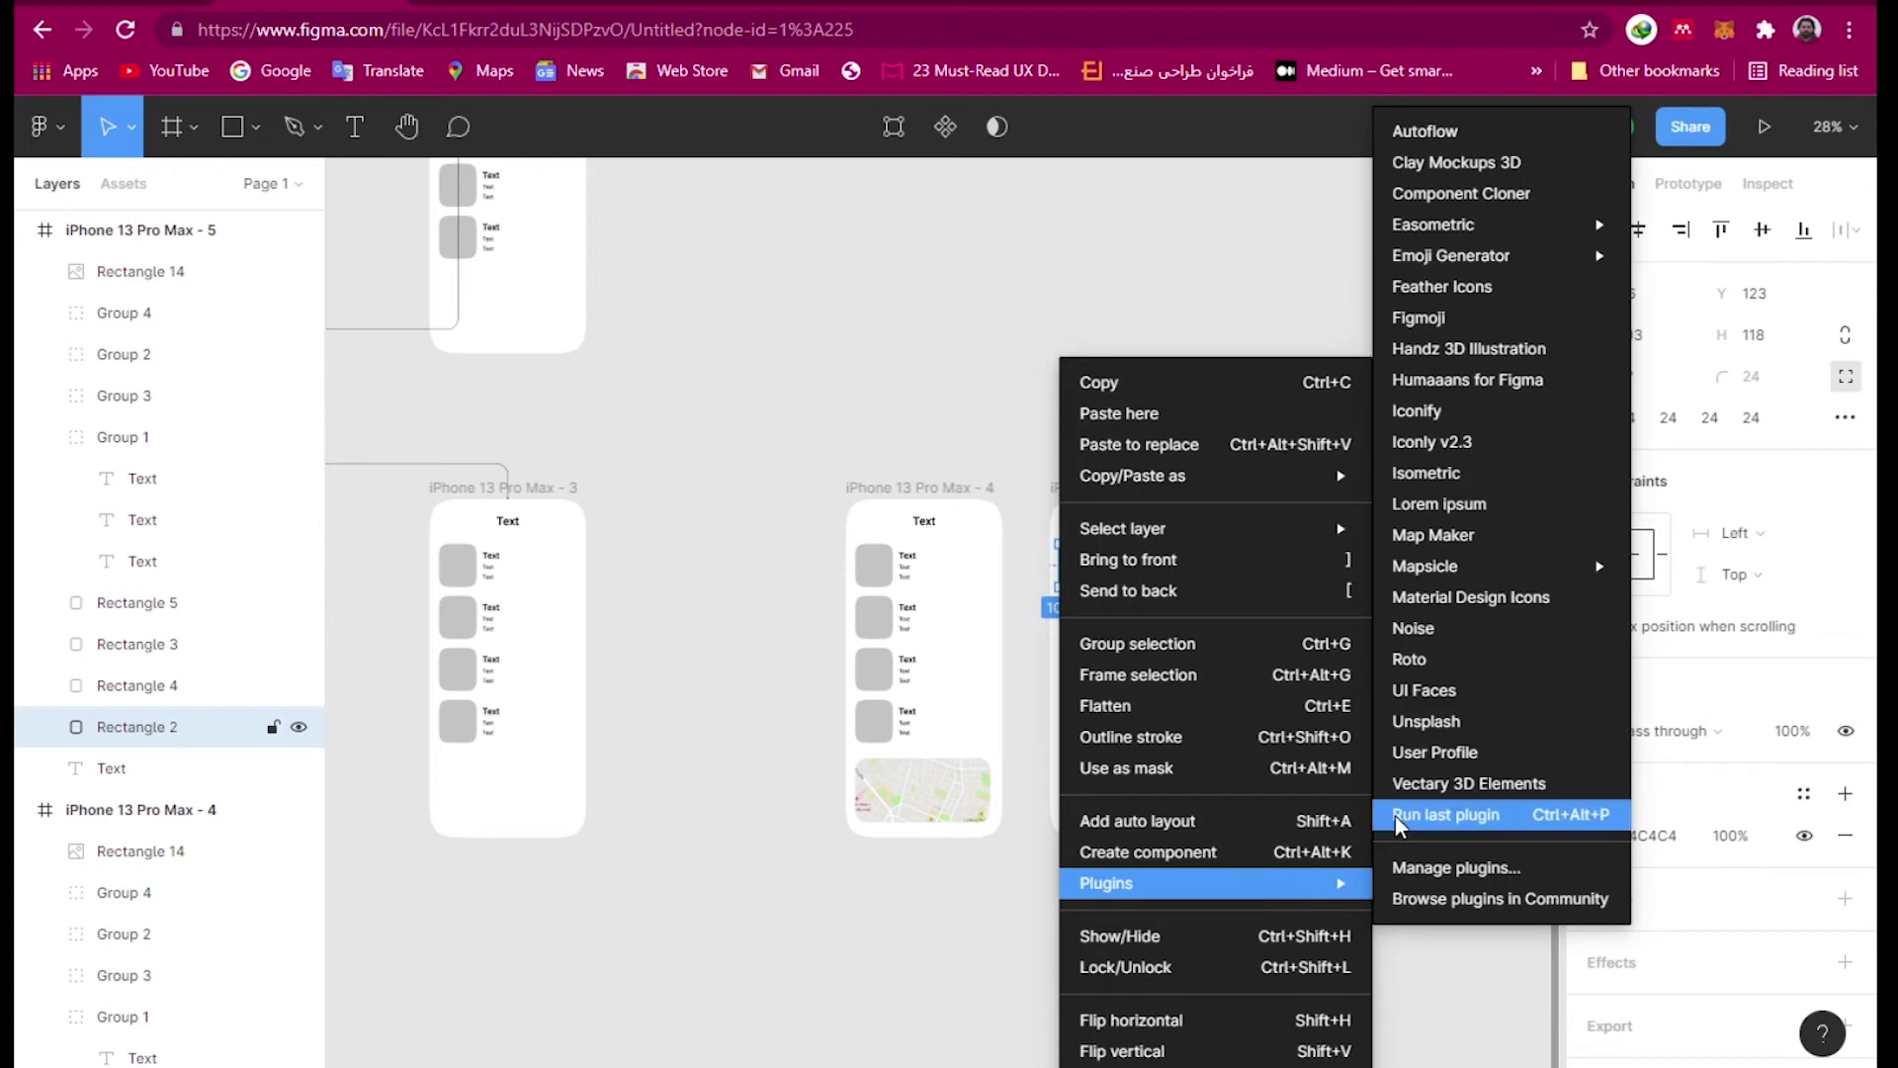
click(1467, 720)
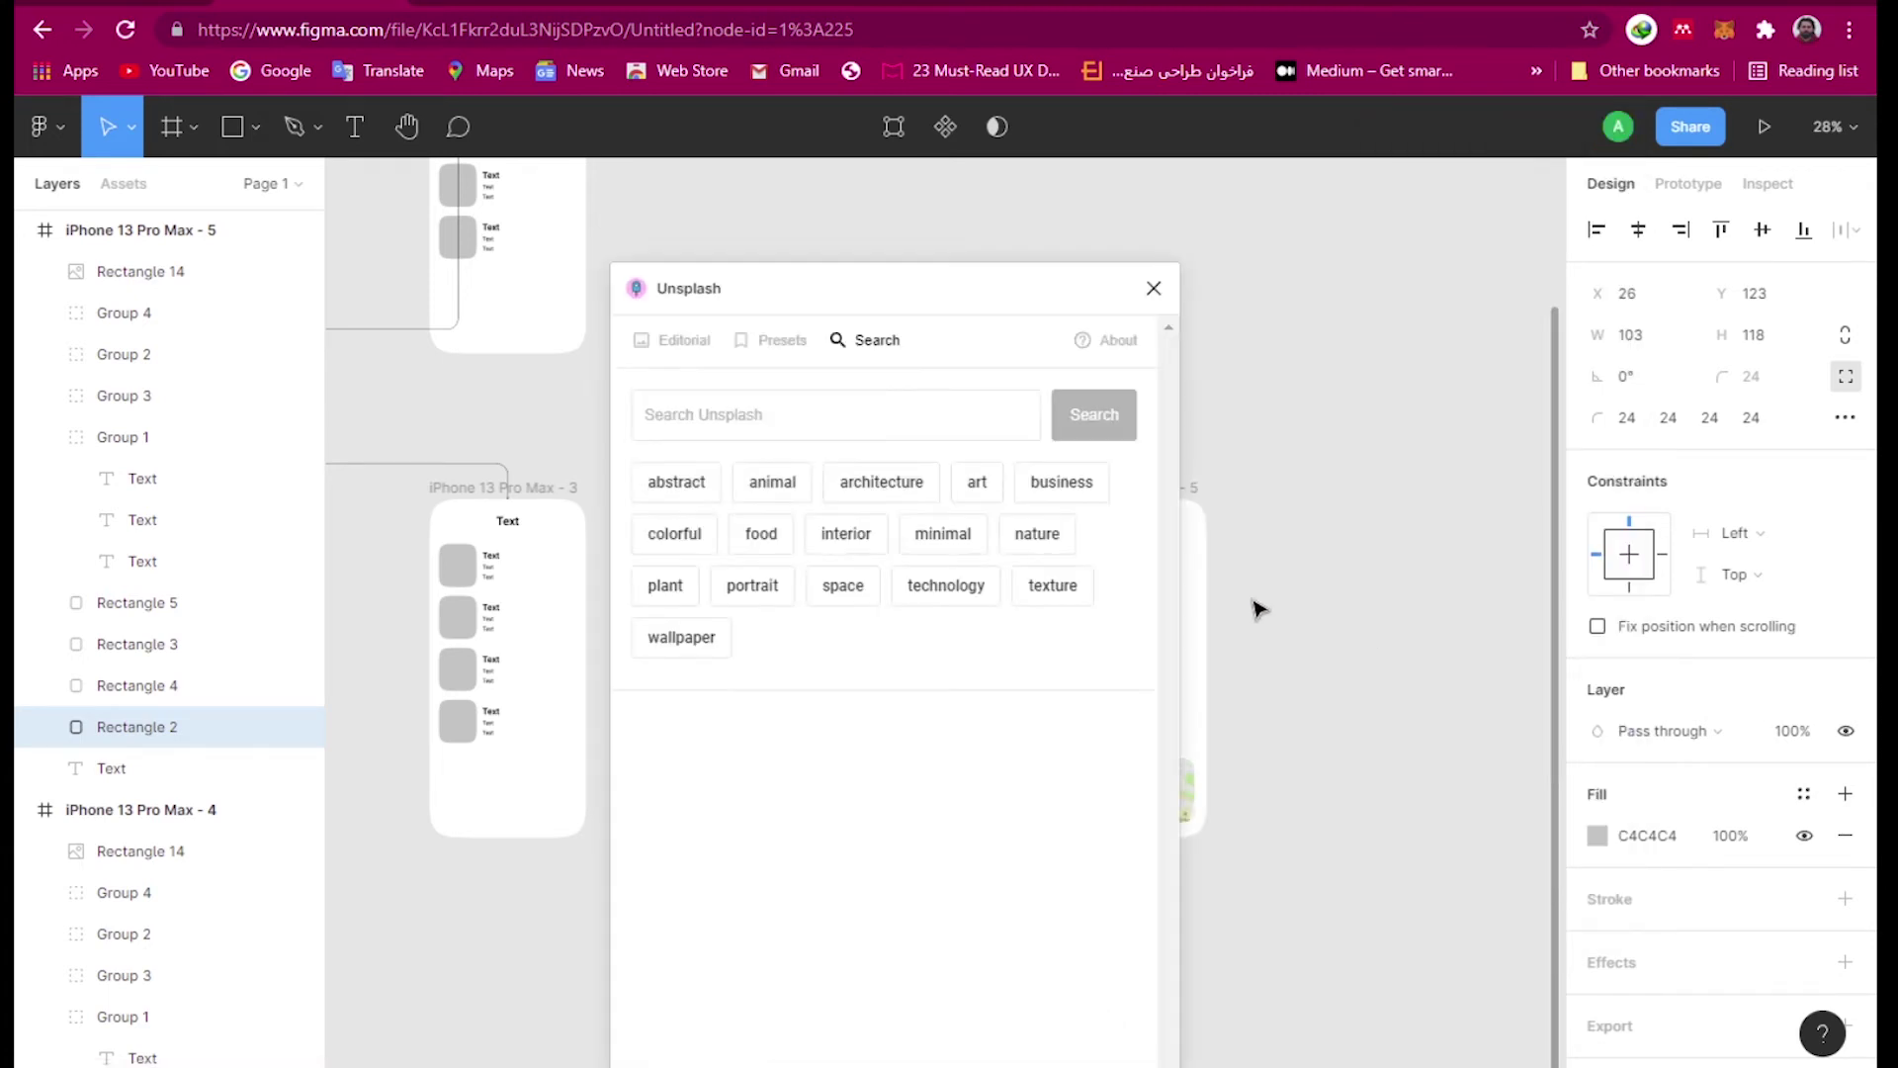
- Search Unsplash for "pizza" and move the plugin window clear of the duplicated screen
click(749, 404)
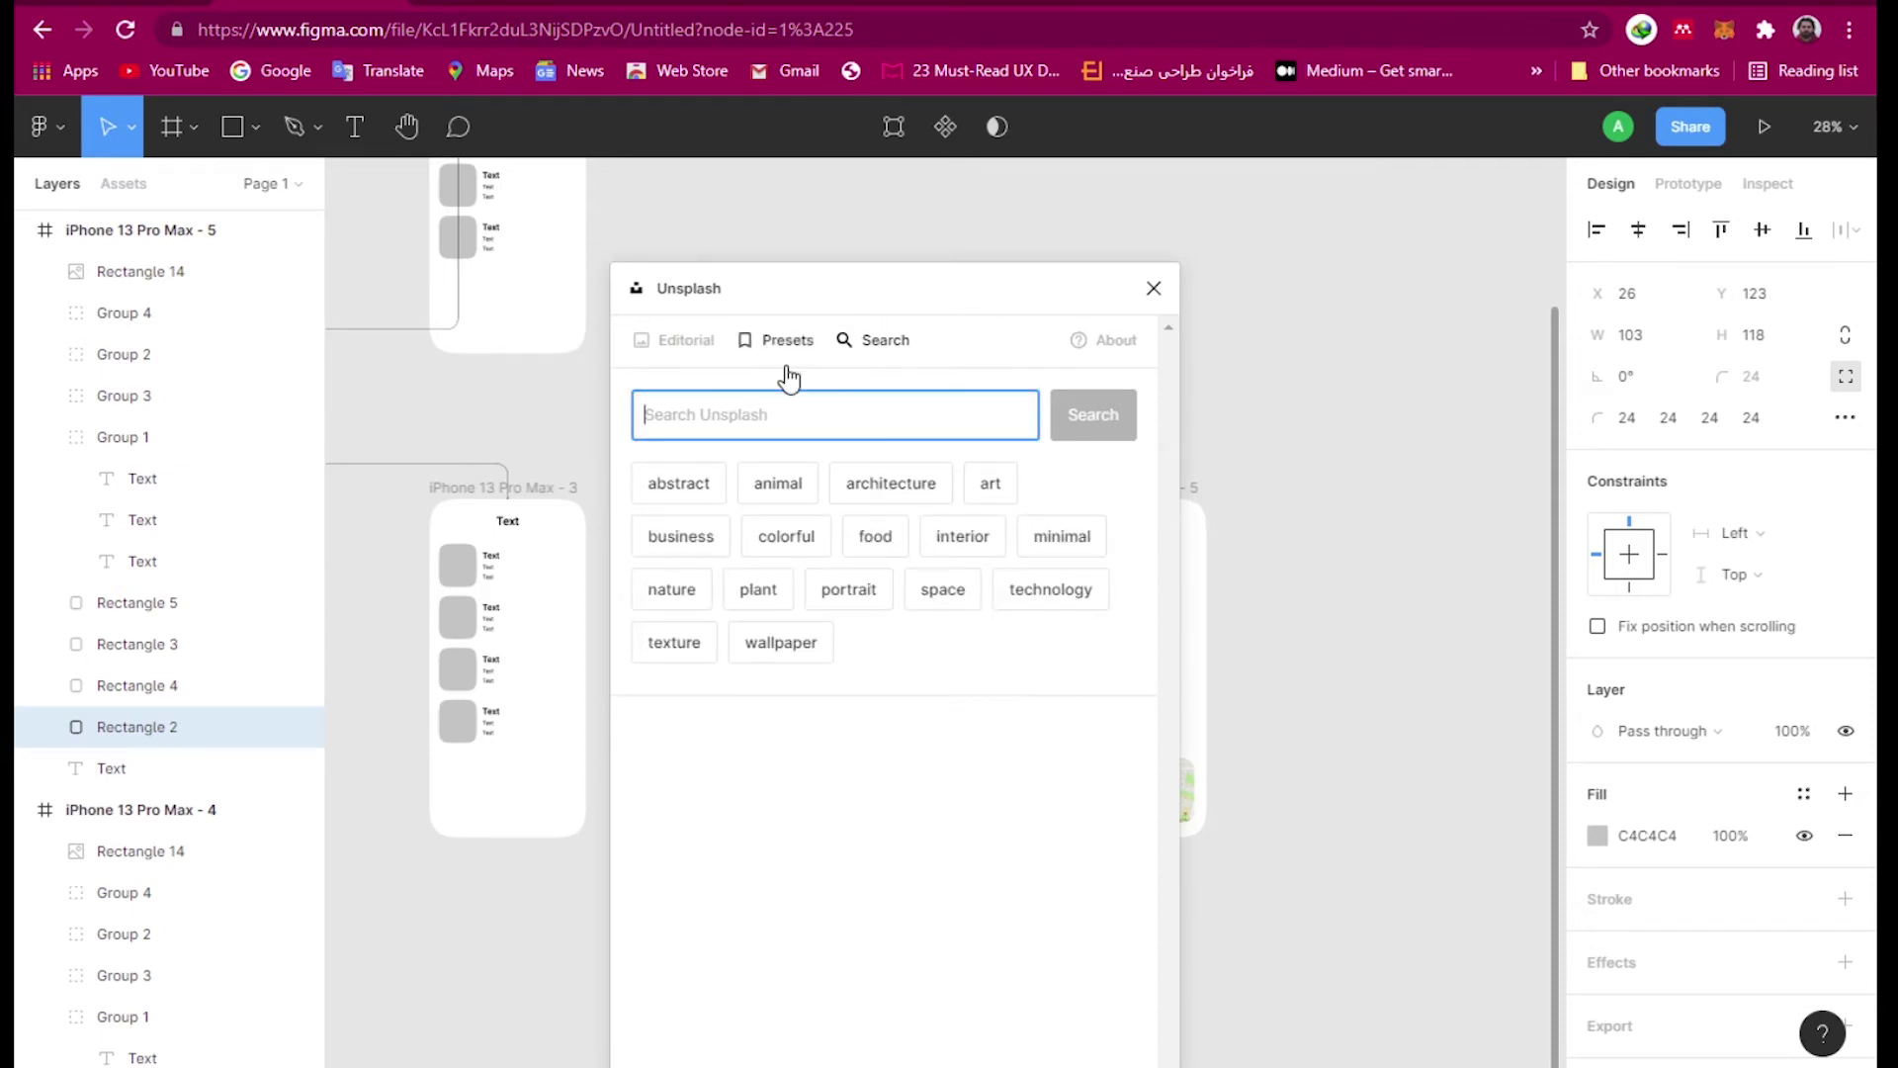
text(pl)
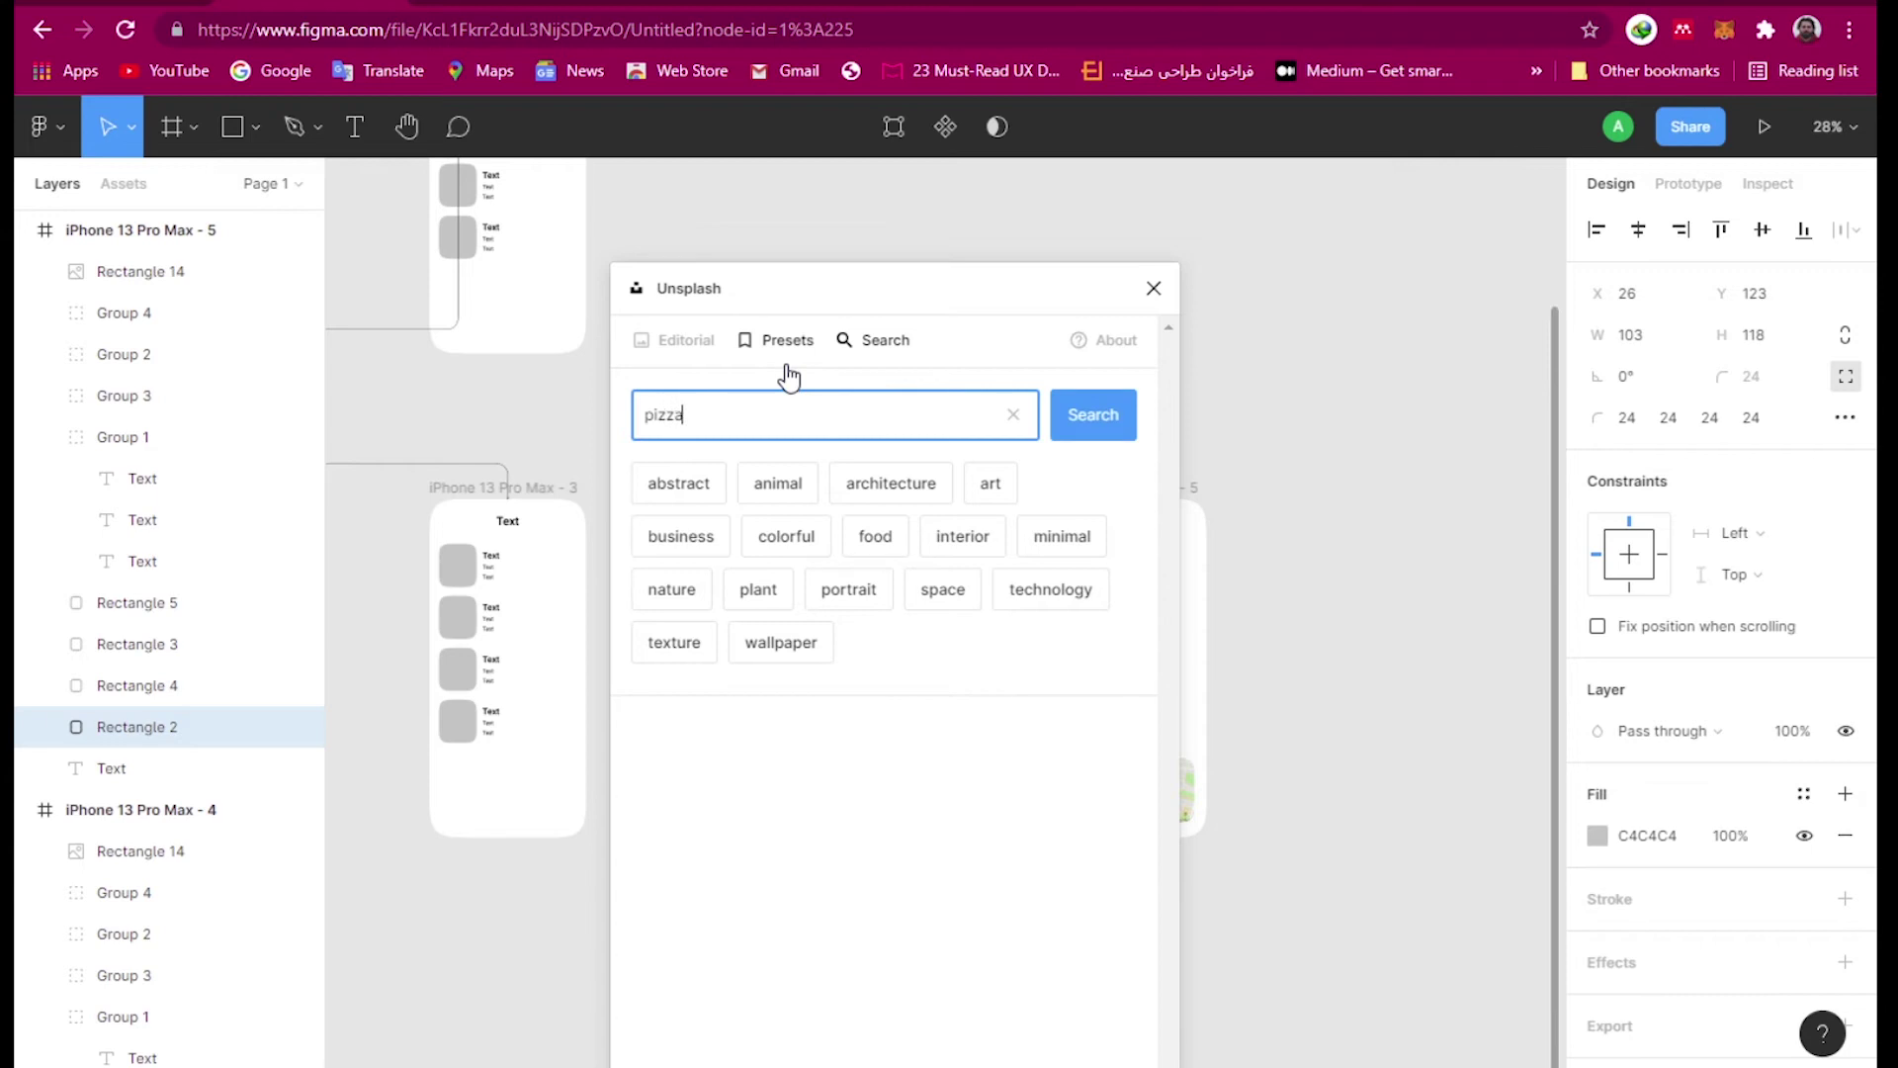
click(1094, 437)
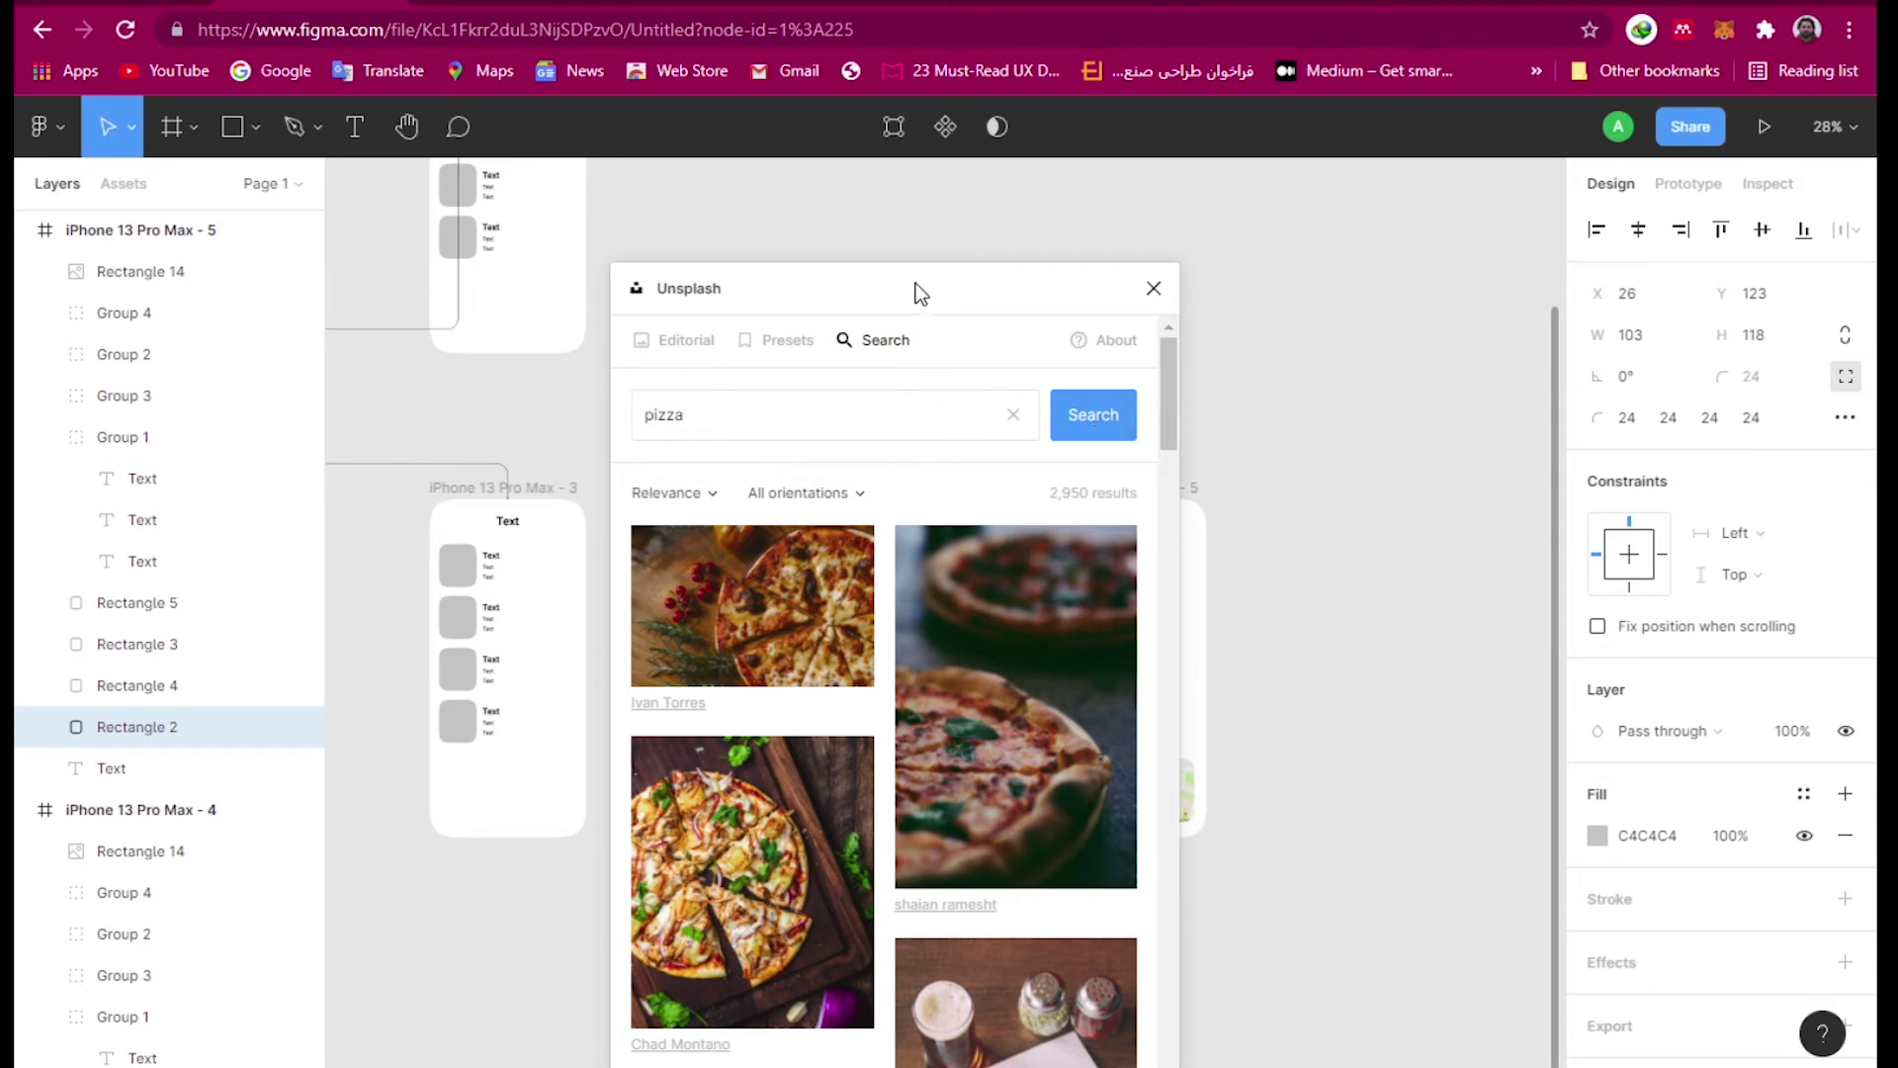
drag(920, 292, 1534, 197)
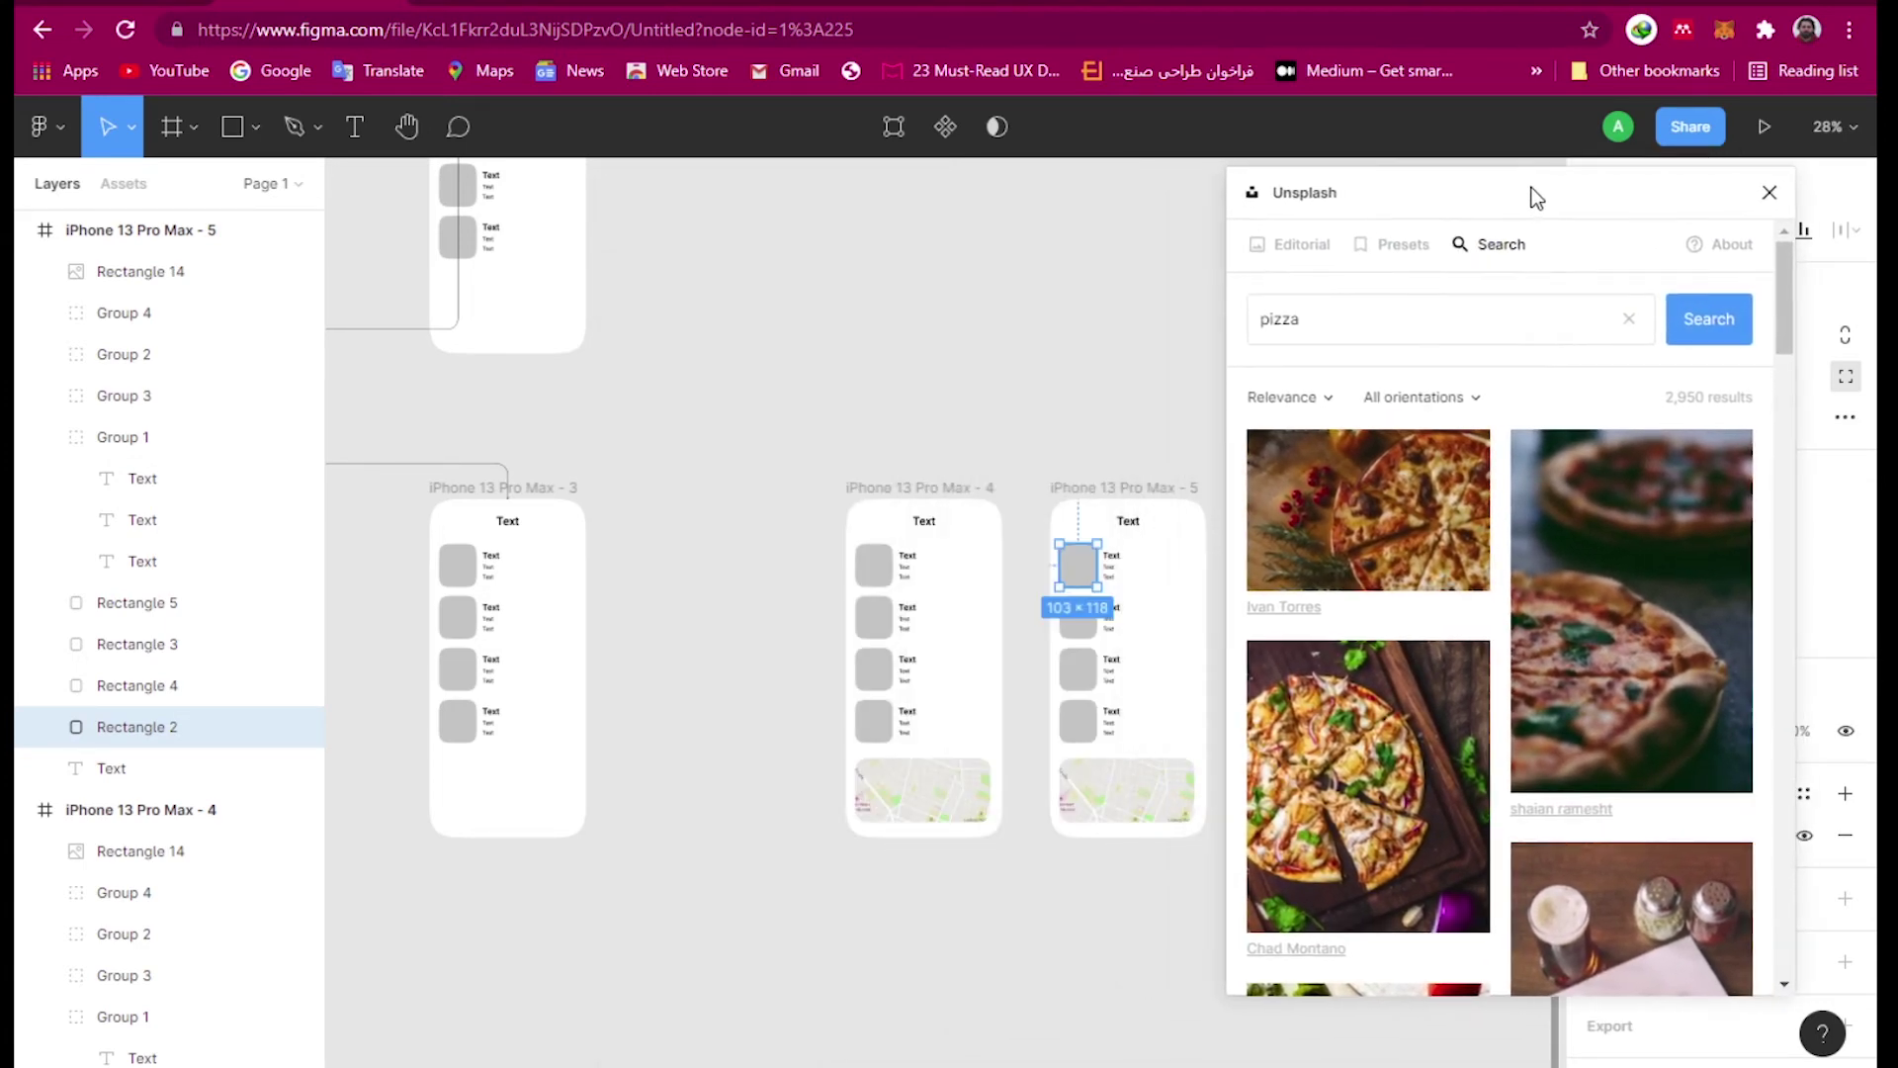
- Fill the first placeholder with the photo of a pizza slice being lifted with stretching cheese
scroll(1496, 554, down, 5)
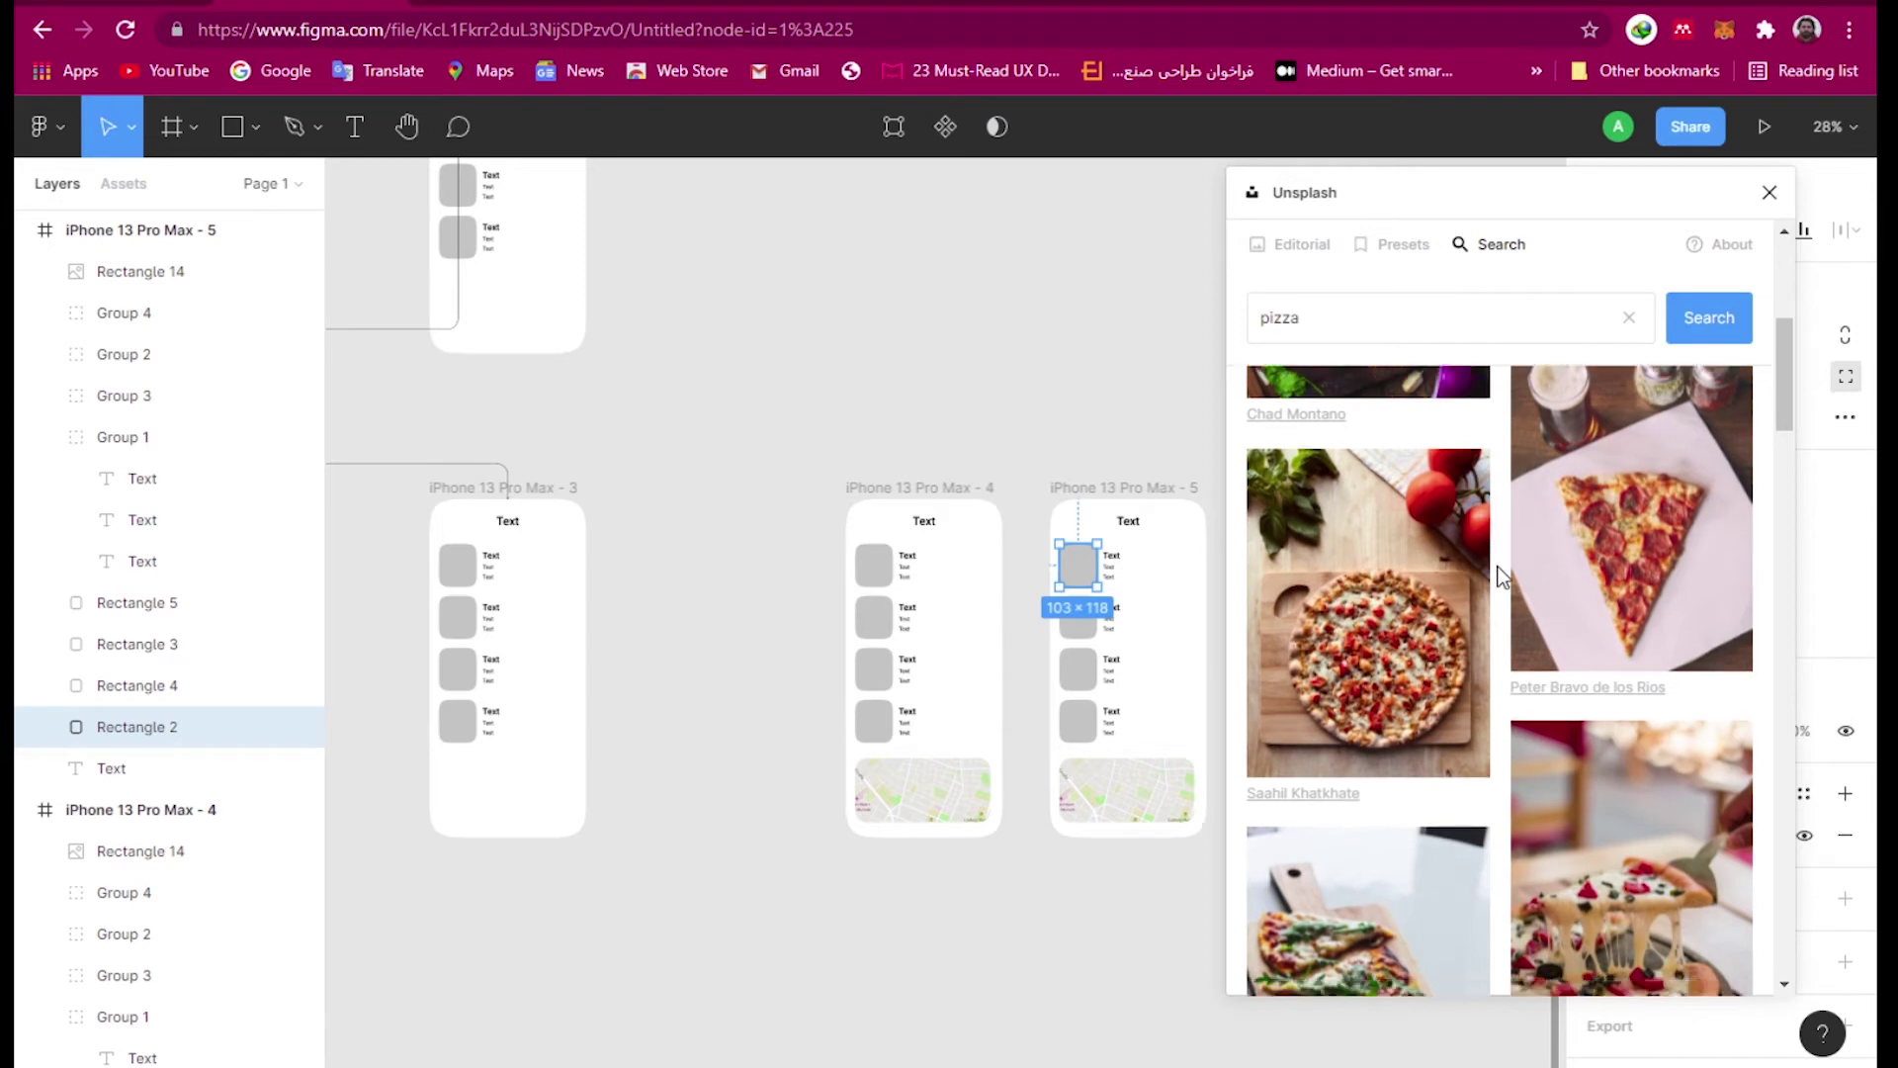
scroll(1501, 577, down, 2)
scroll(1501, 576, down, 1)
click(1582, 534)
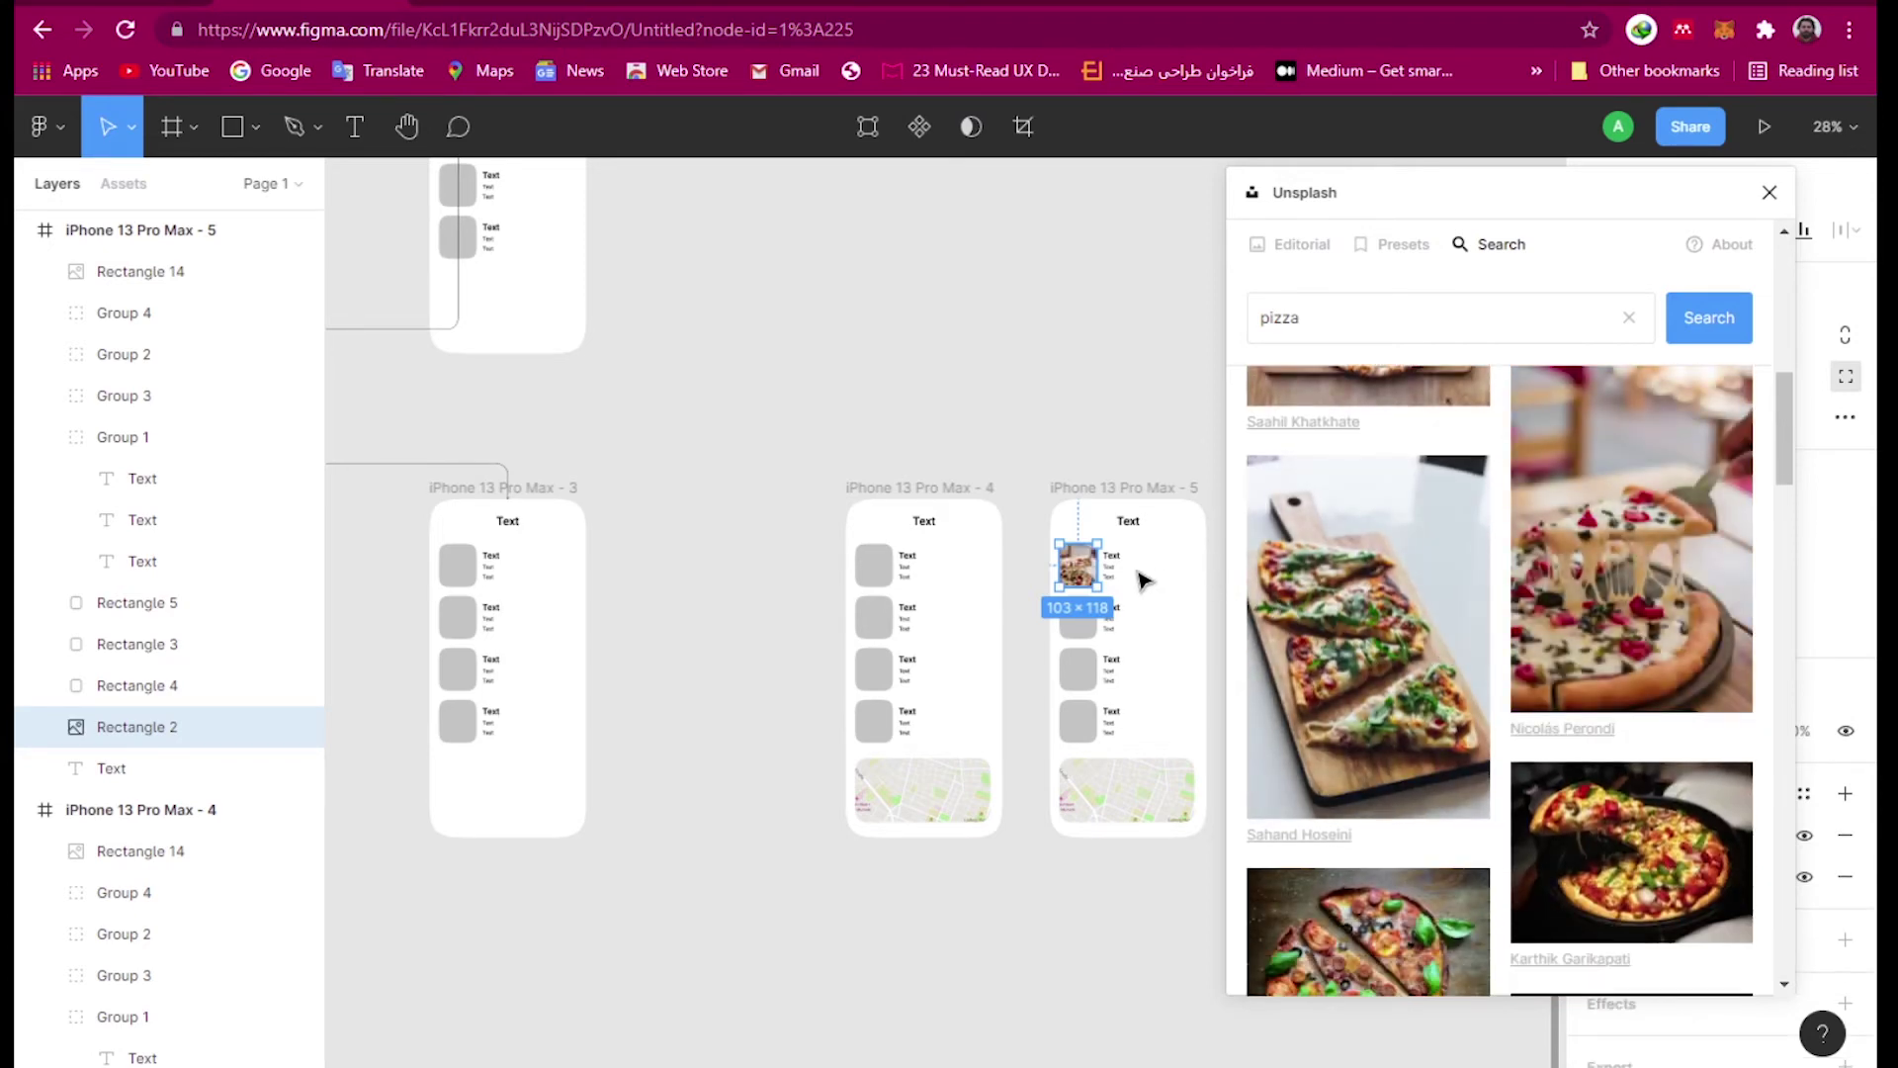
- Fill the second placeholder with the photo of a sliced pizza surrounded by tomatoes and mushrooms on a dark surface
scroll(1104, 556, up, 3)
scroll(1105, 556, up, 5)
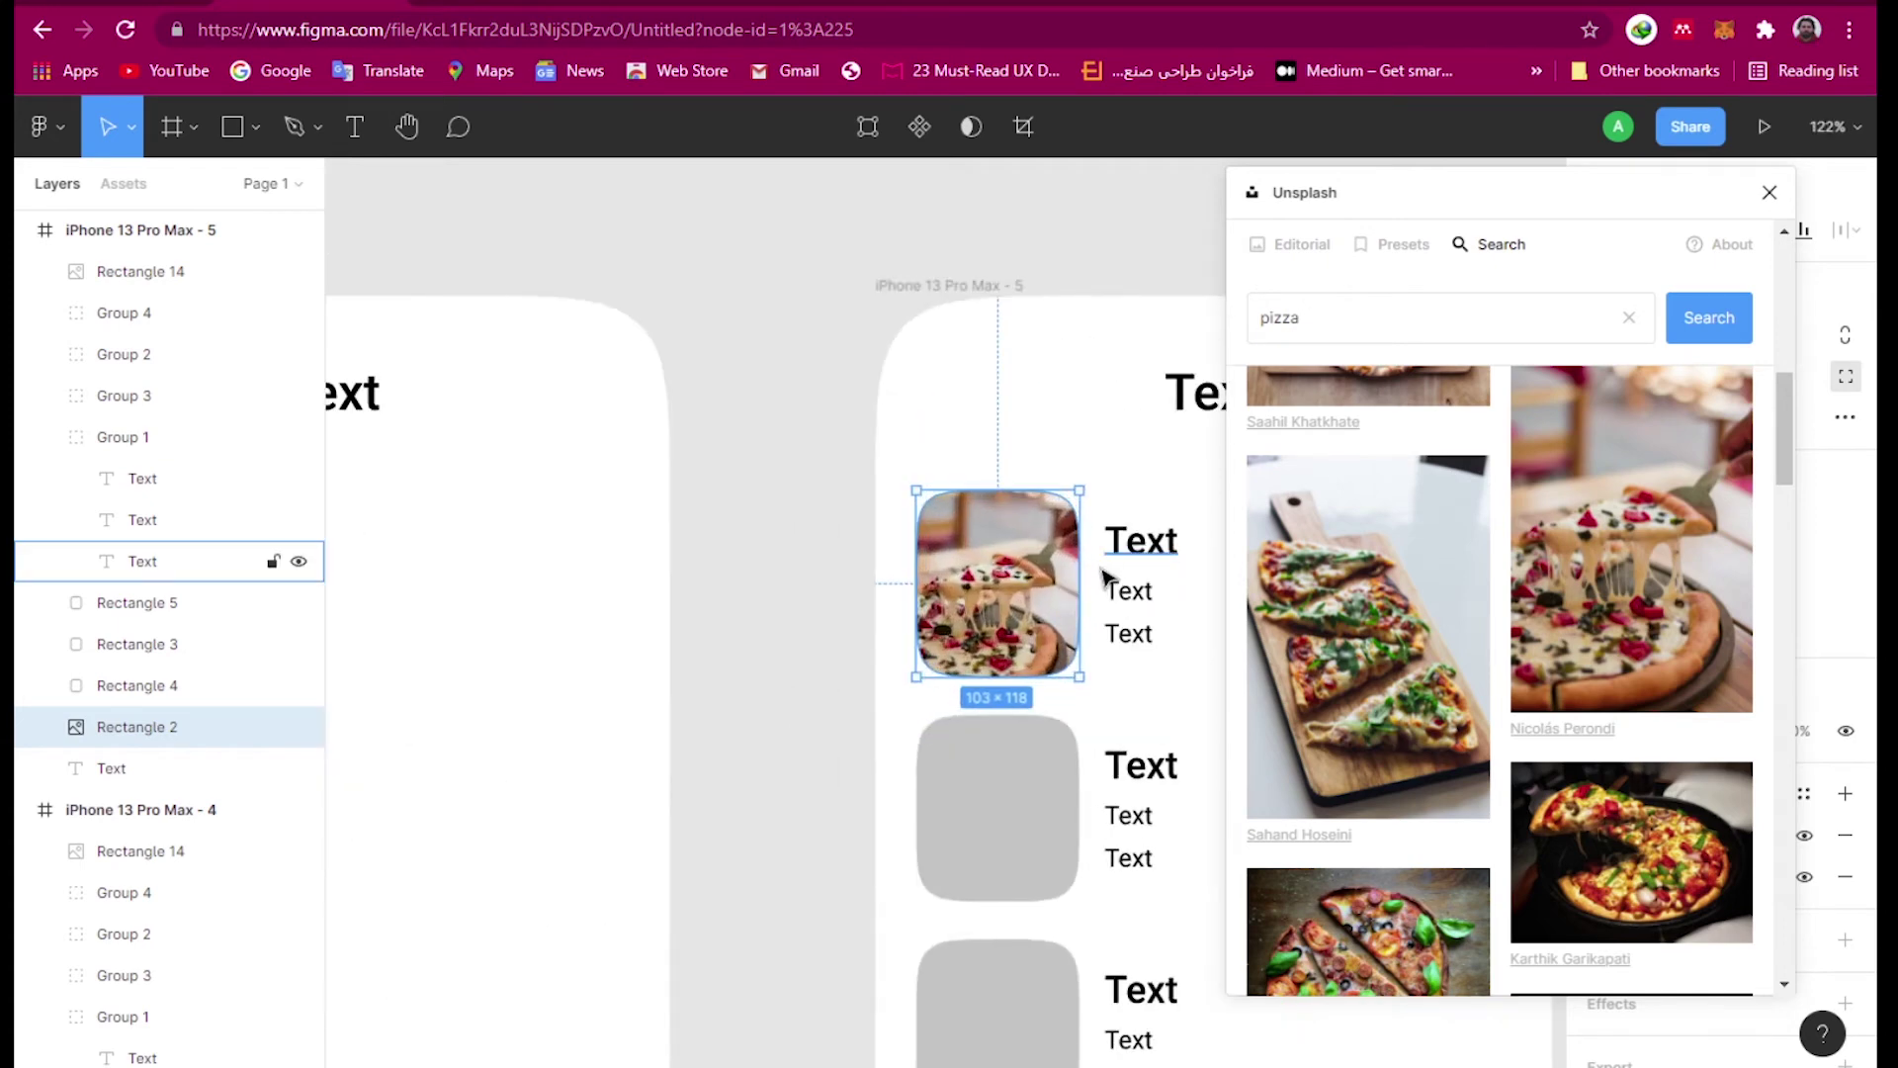
click(994, 784)
scroll(1483, 564, down, 5)
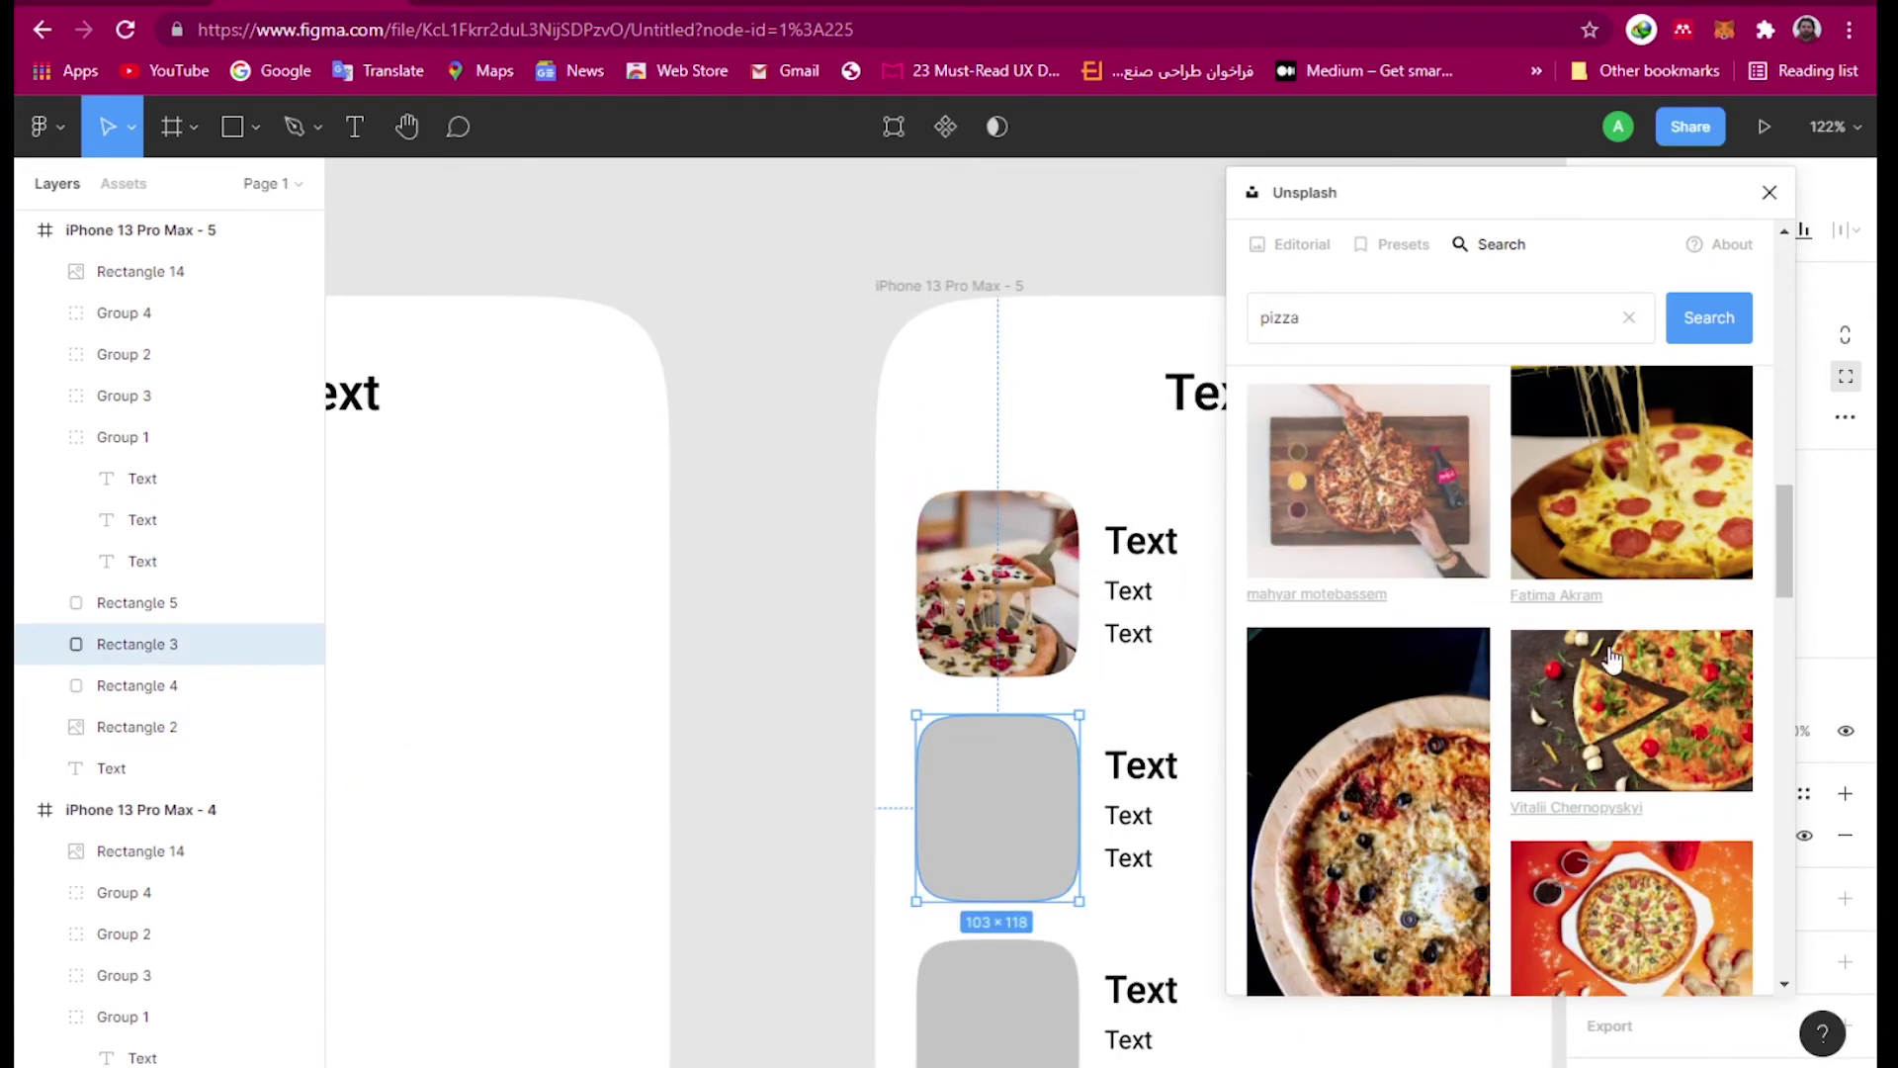
click(1678, 734)
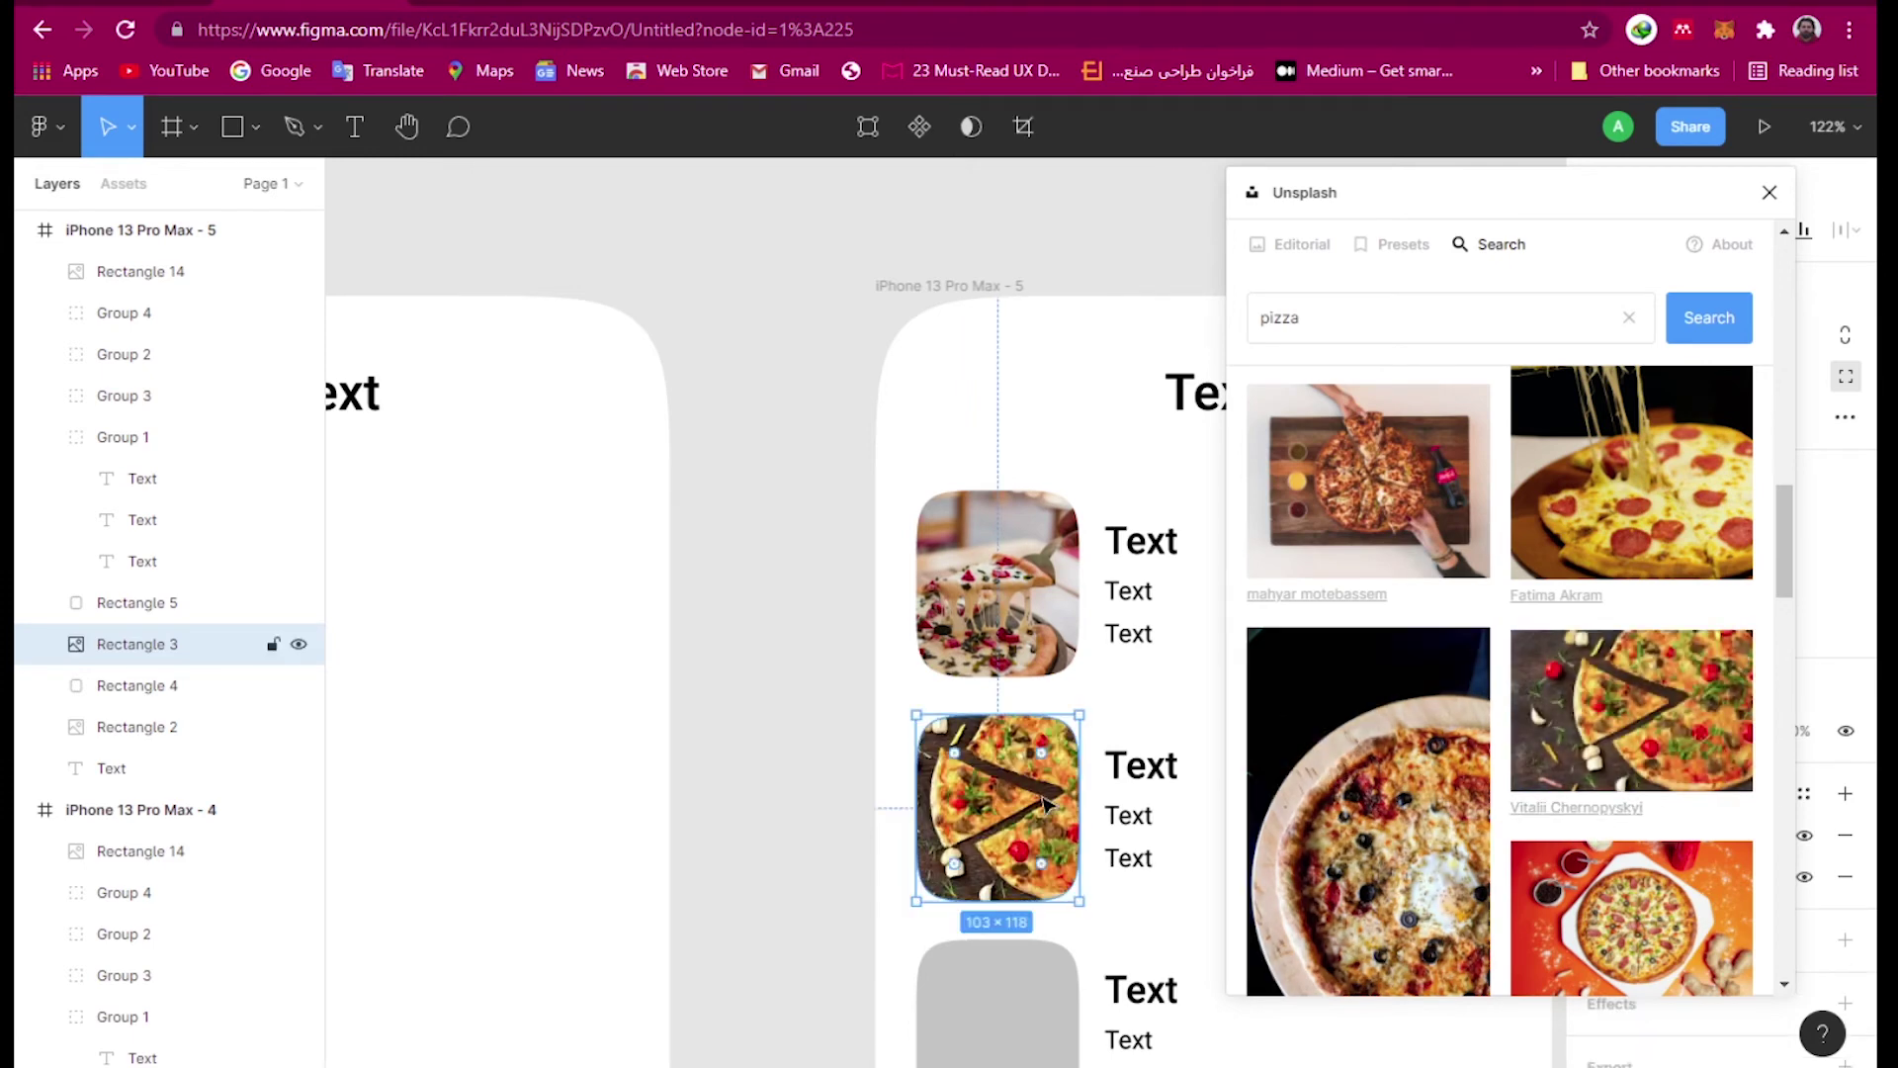
- Fill the third placeholder with the photo of an olive-topped pizza on a round wooden board against black
scroll(1021, 748, down, 3)
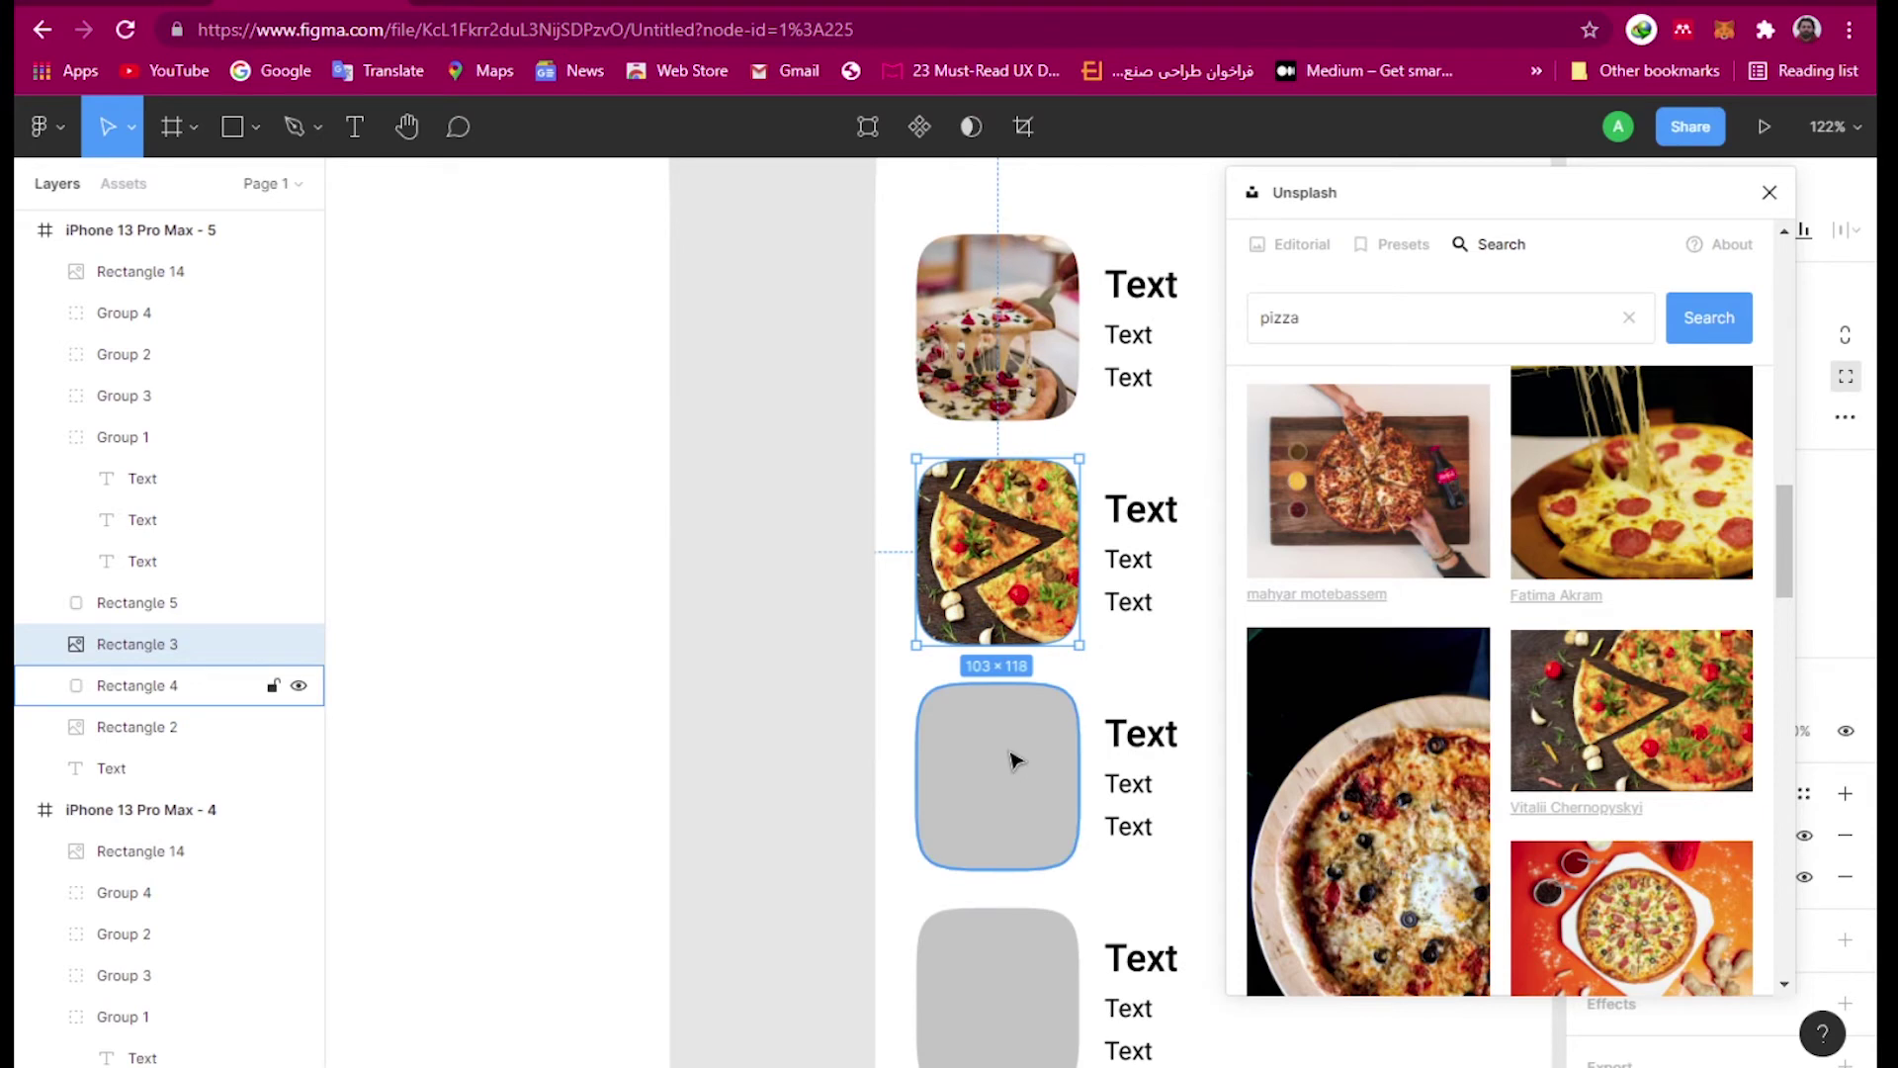
click(1014, 759)
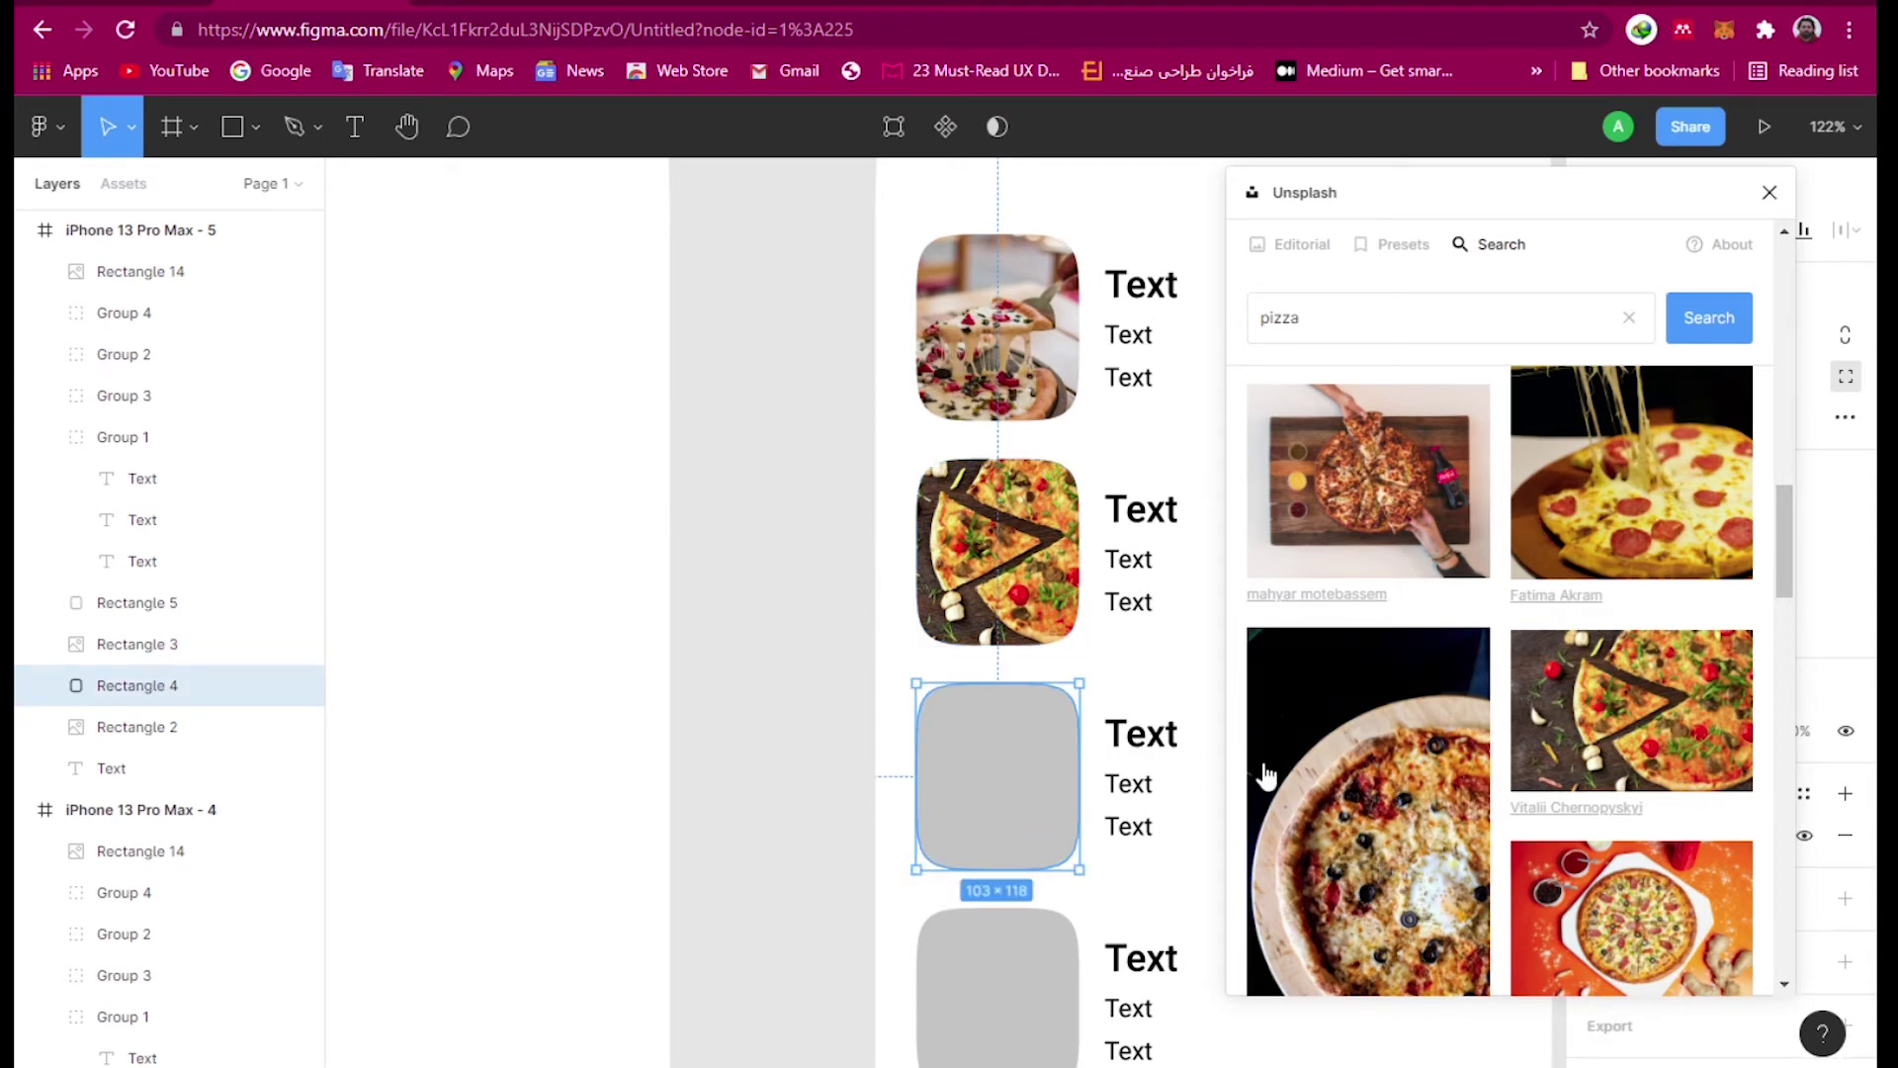
click(1355, 761)
- Fill the fourth placeholder with the close-up photo of a pizza on a bright orange background
scroll(1050, 678, down, 4)
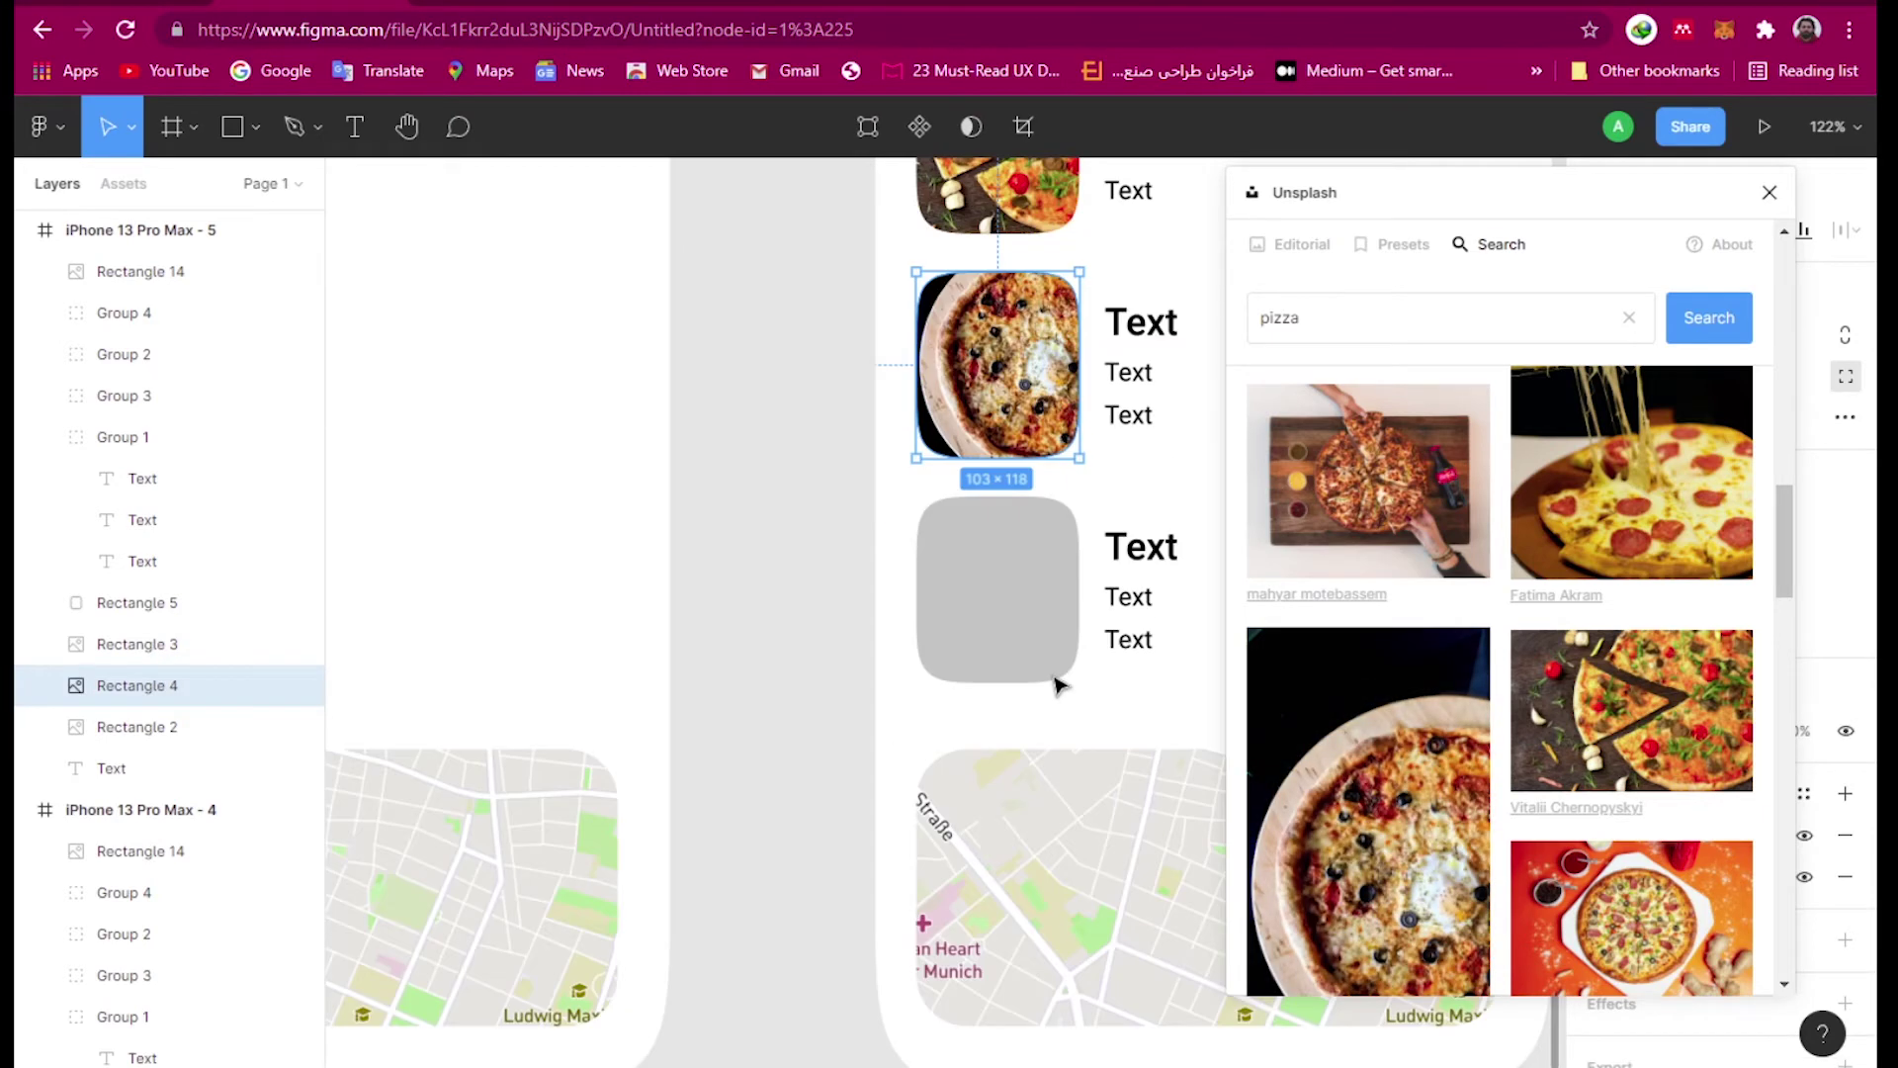
scroll(1055, 683, up, 1)
click(1055, 682)
scroll(1587, 860, down, 3)
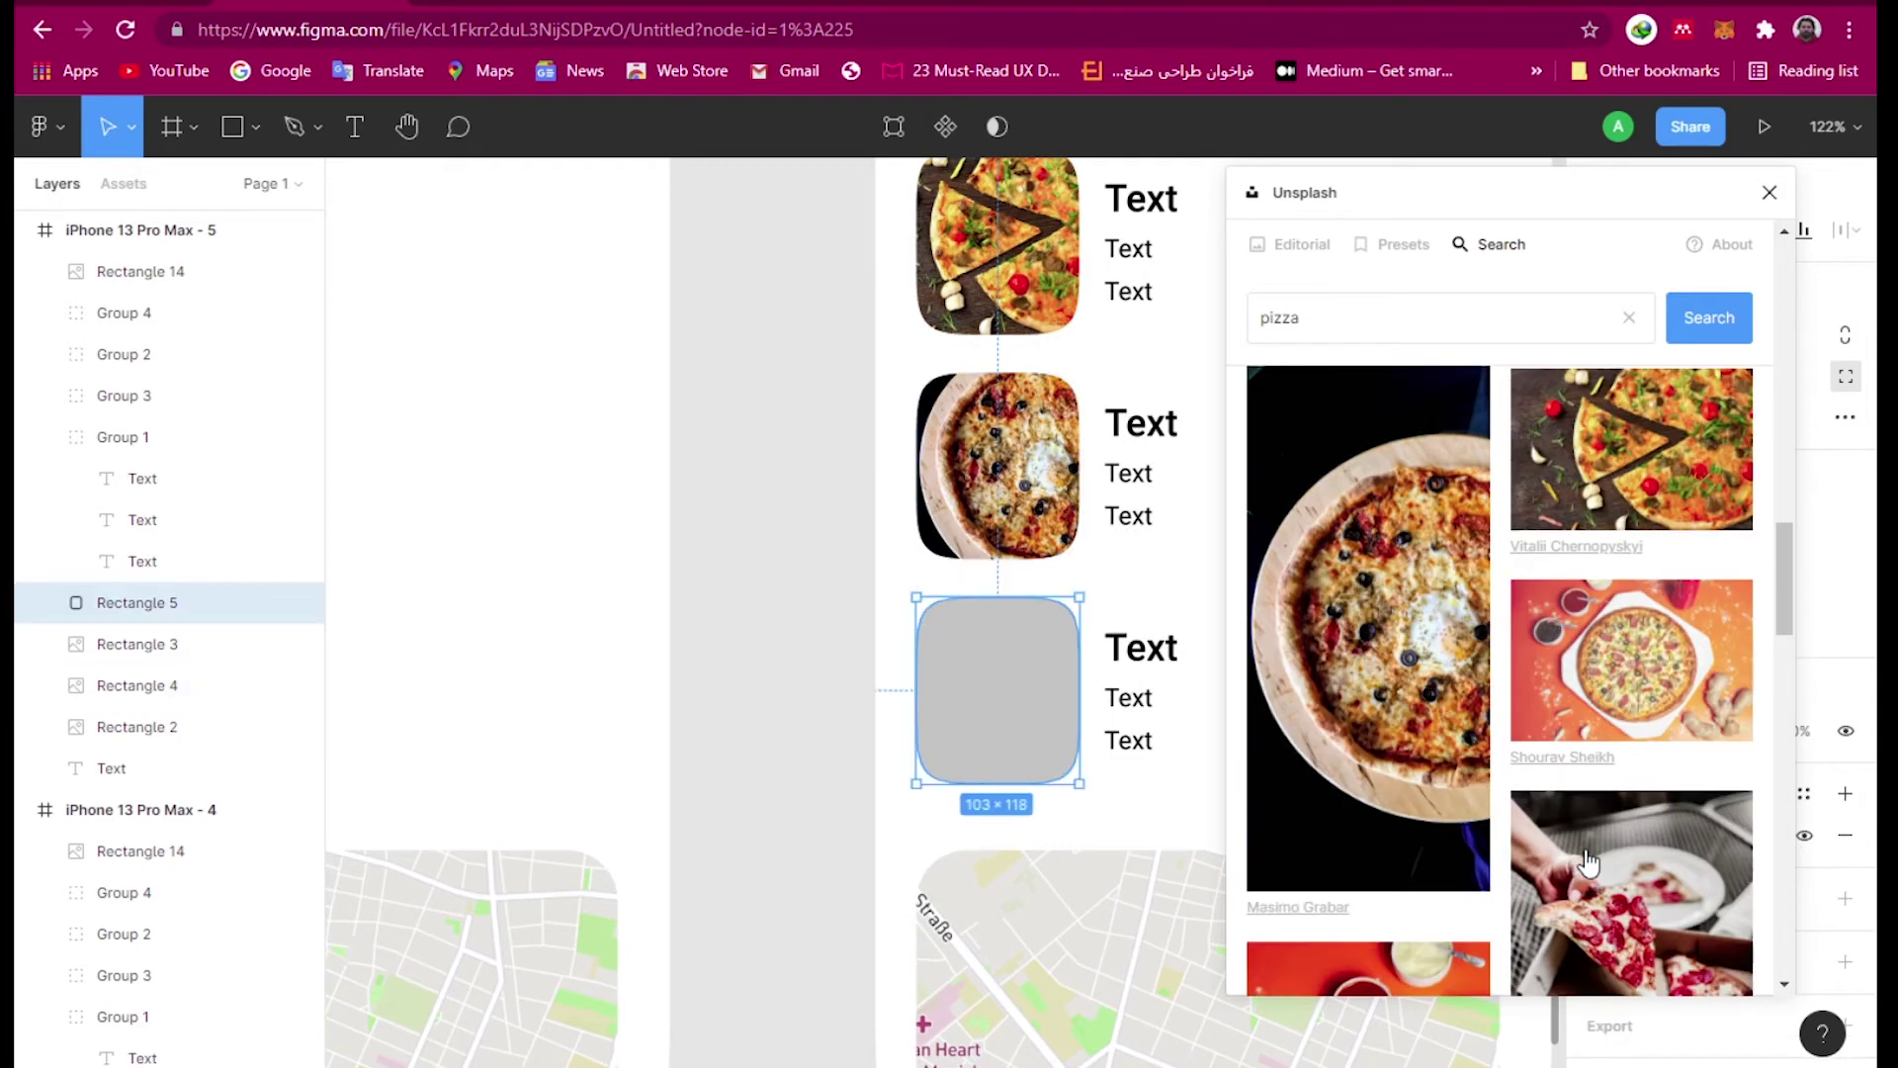
scroll(1587, 861, down, 5)
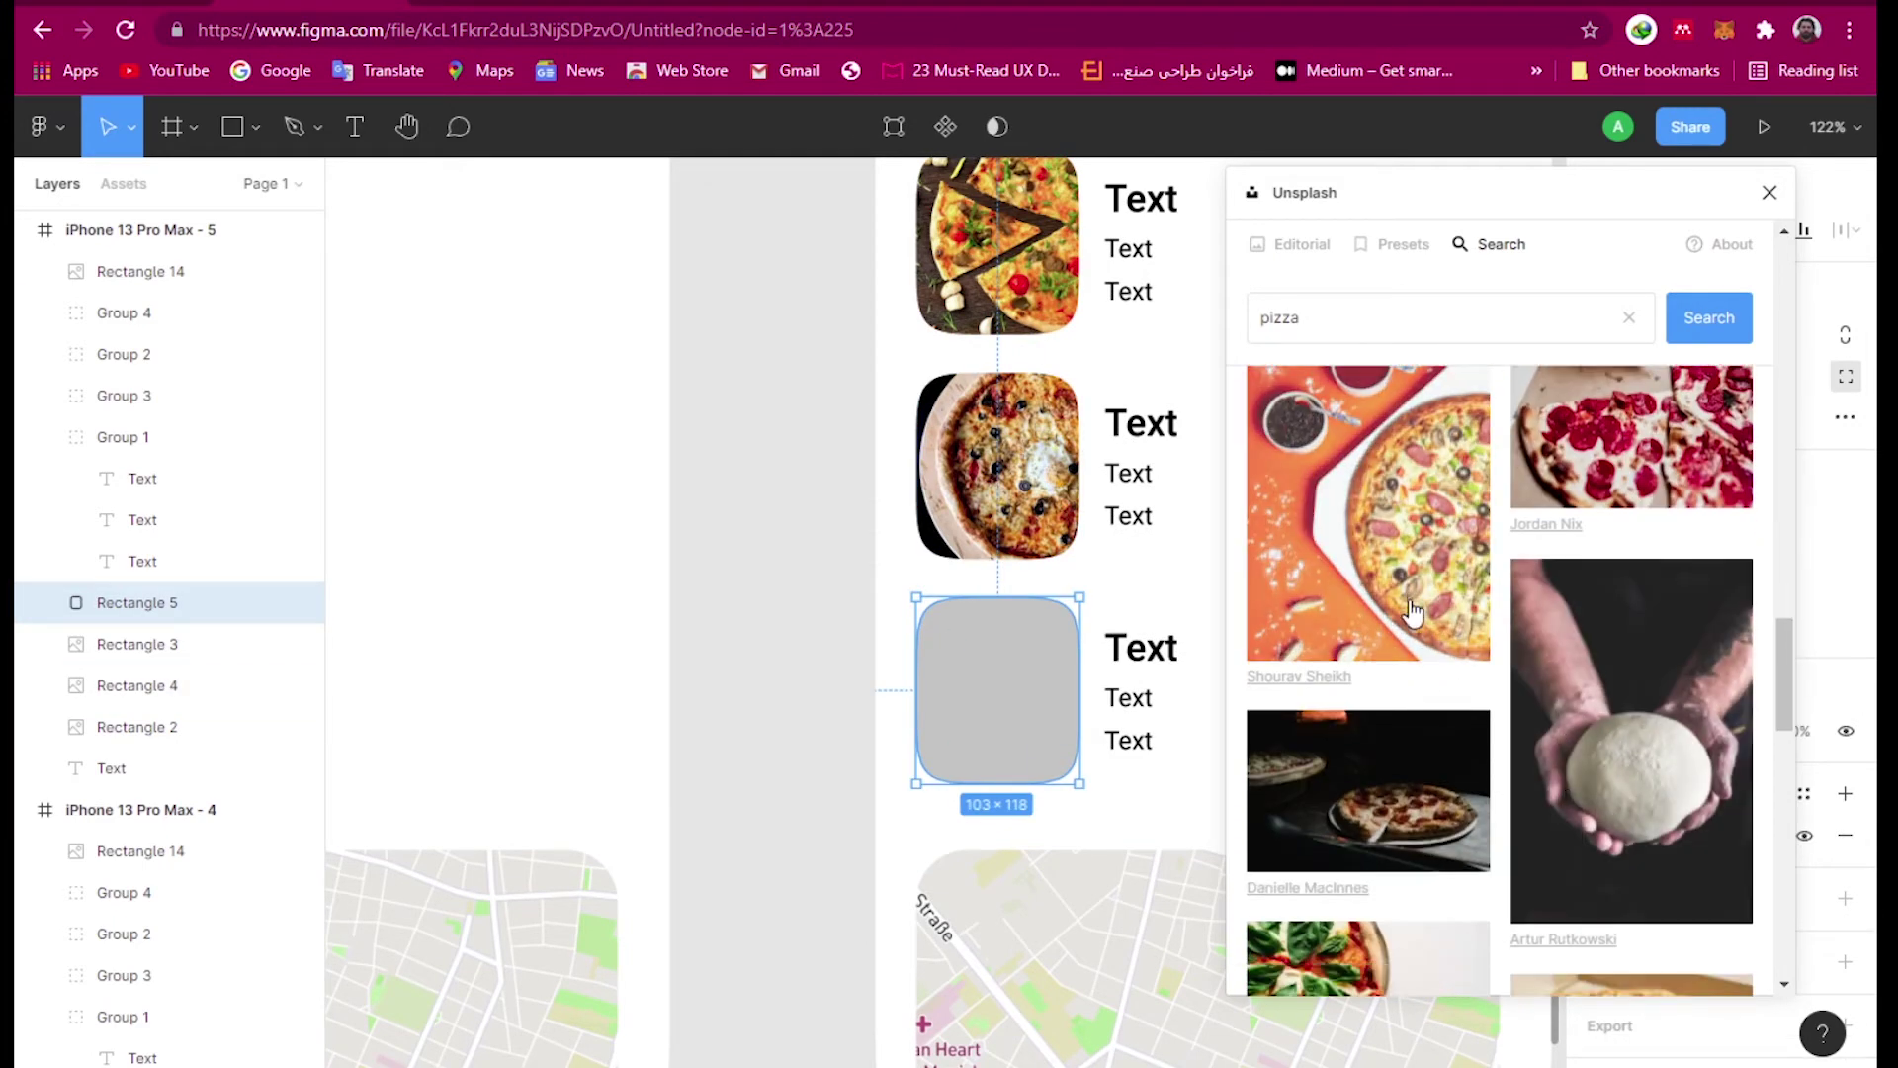
click(1414, 611)
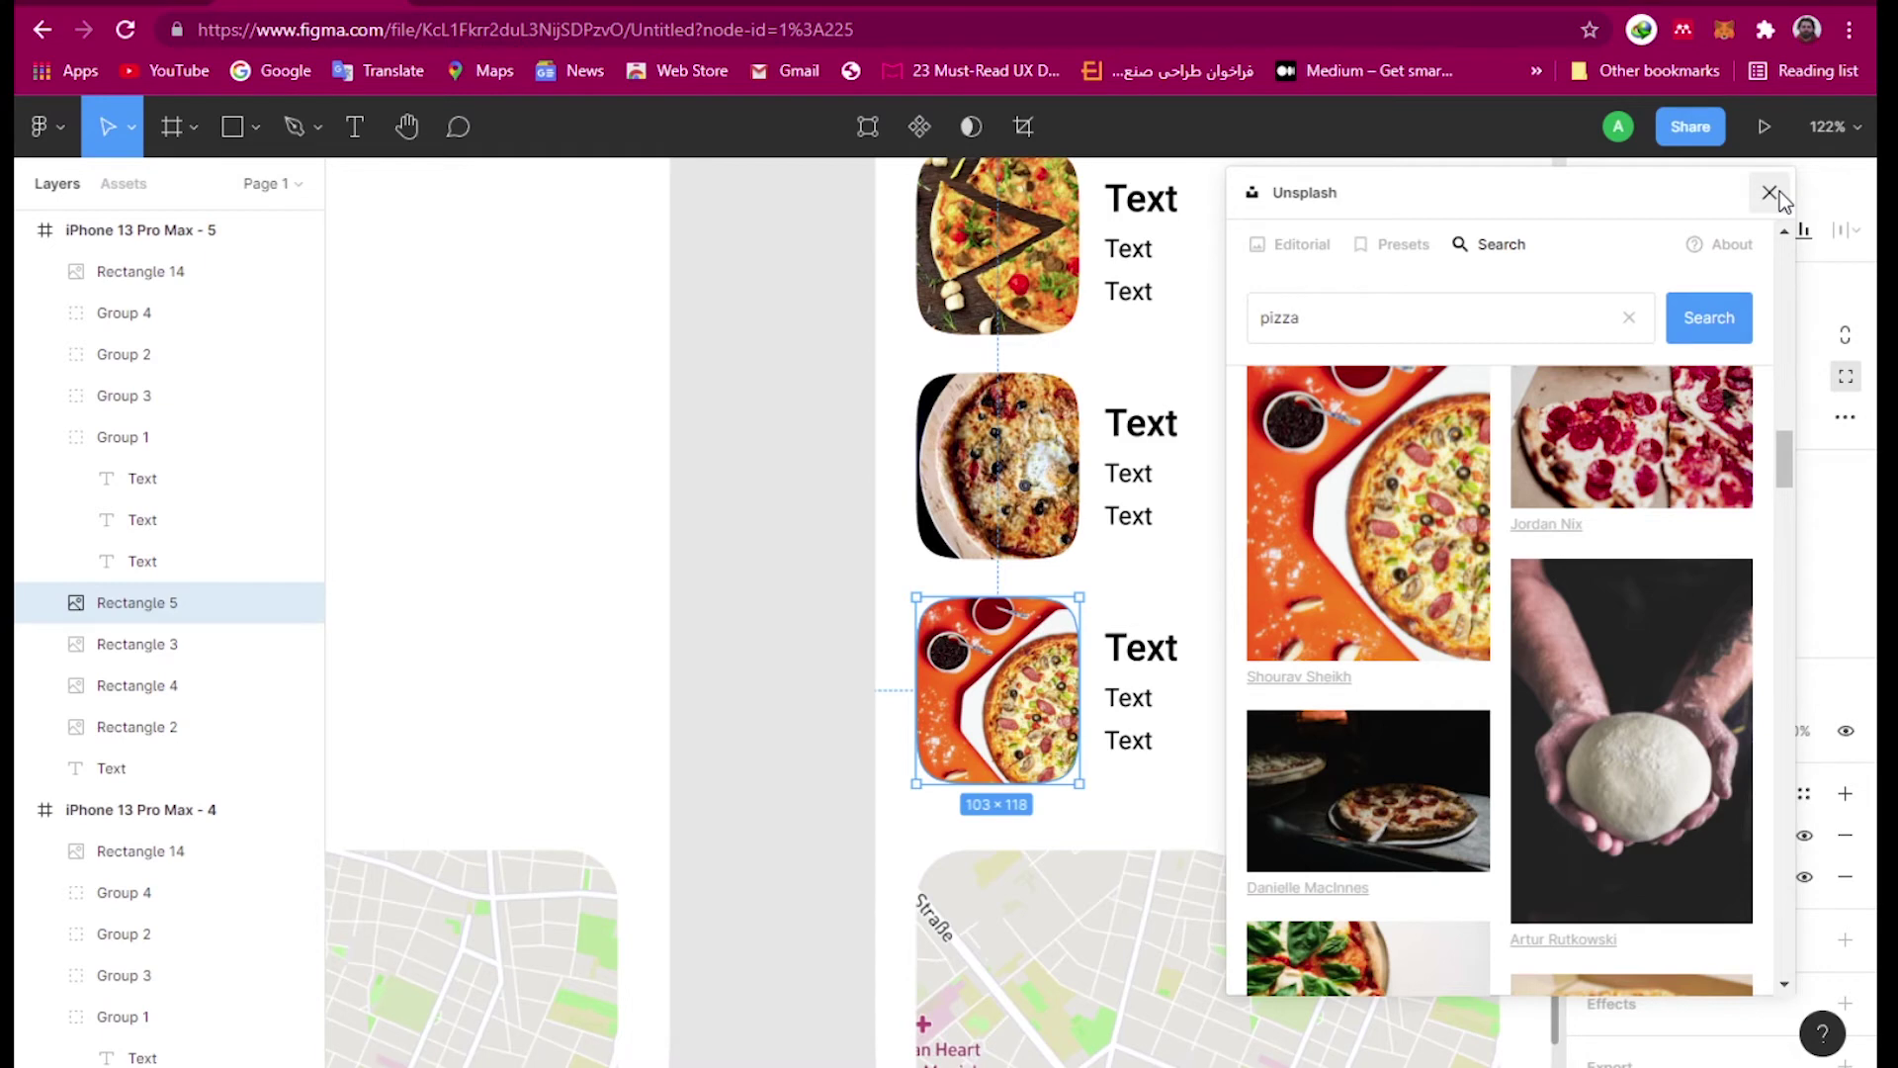
- Close the Unsplash plugin and clear the selection on the canvas
scroll(1605, 742, down, 5)
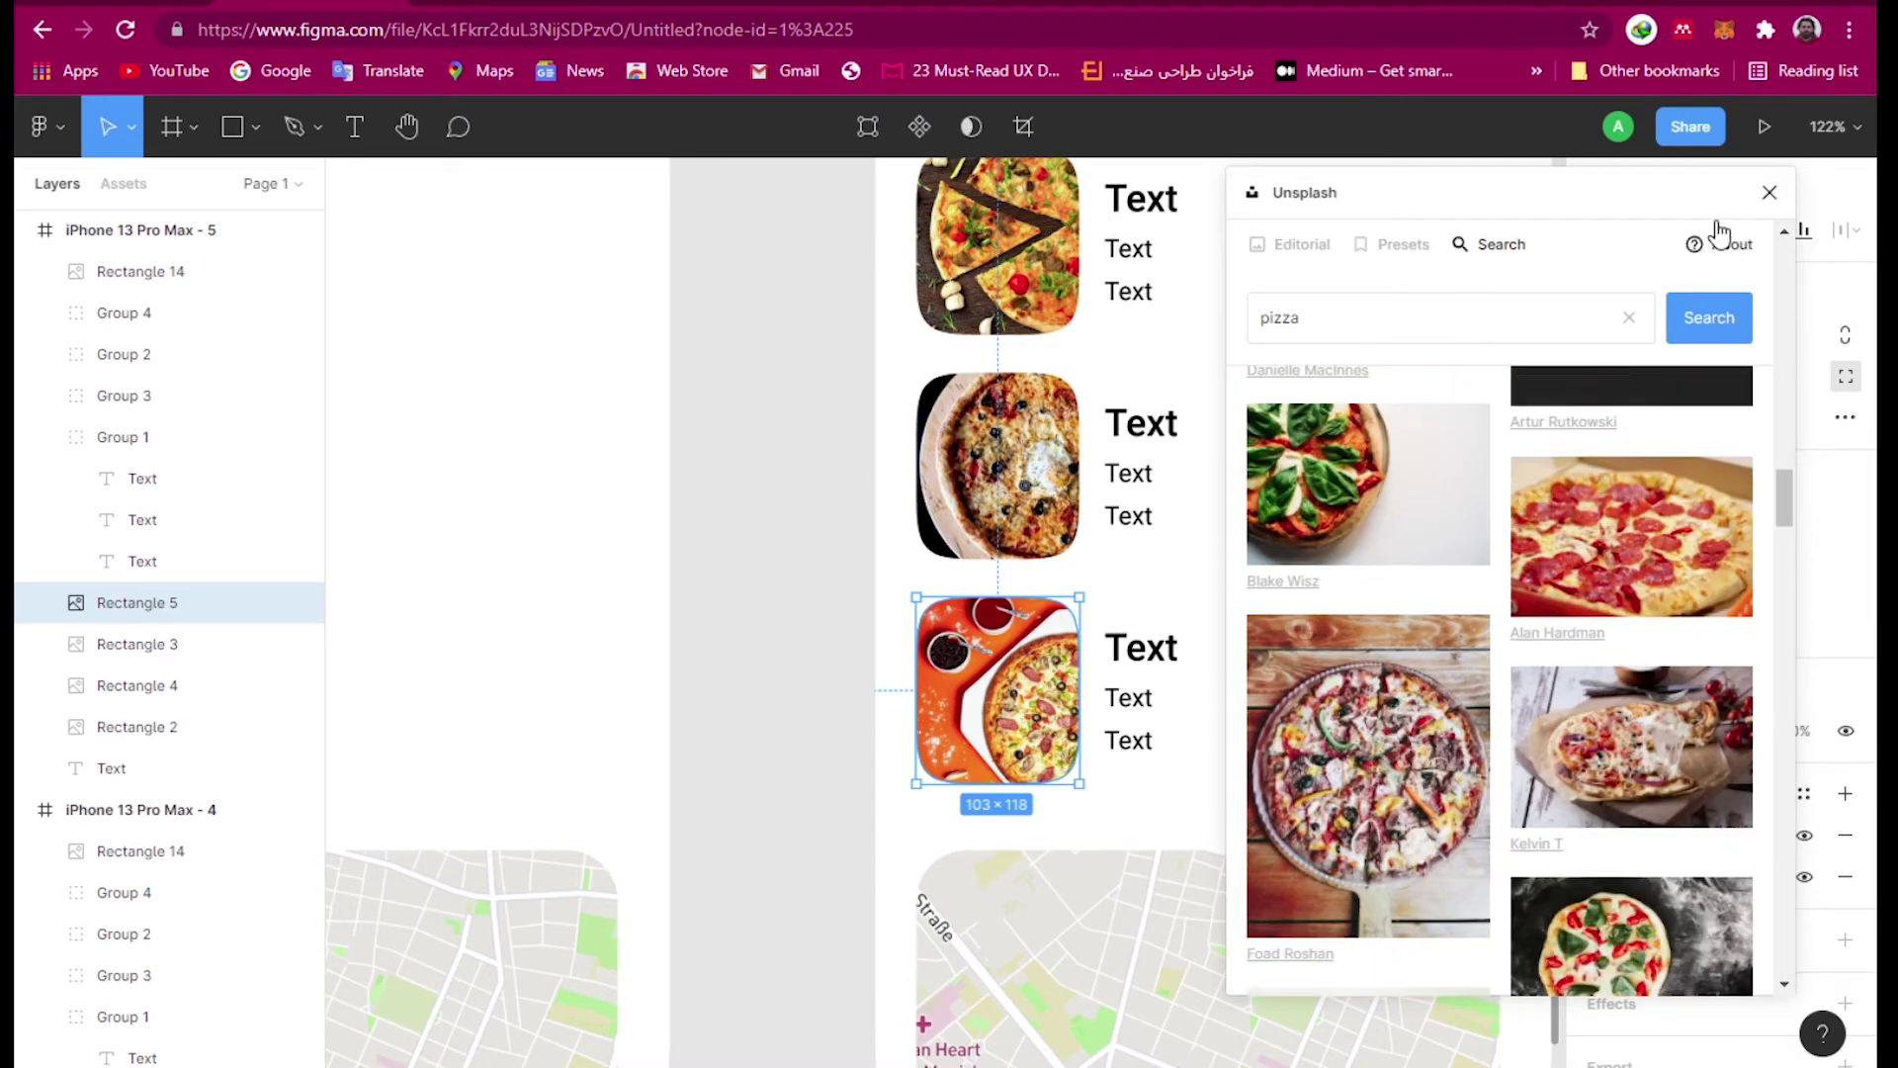
click(1770, 192)
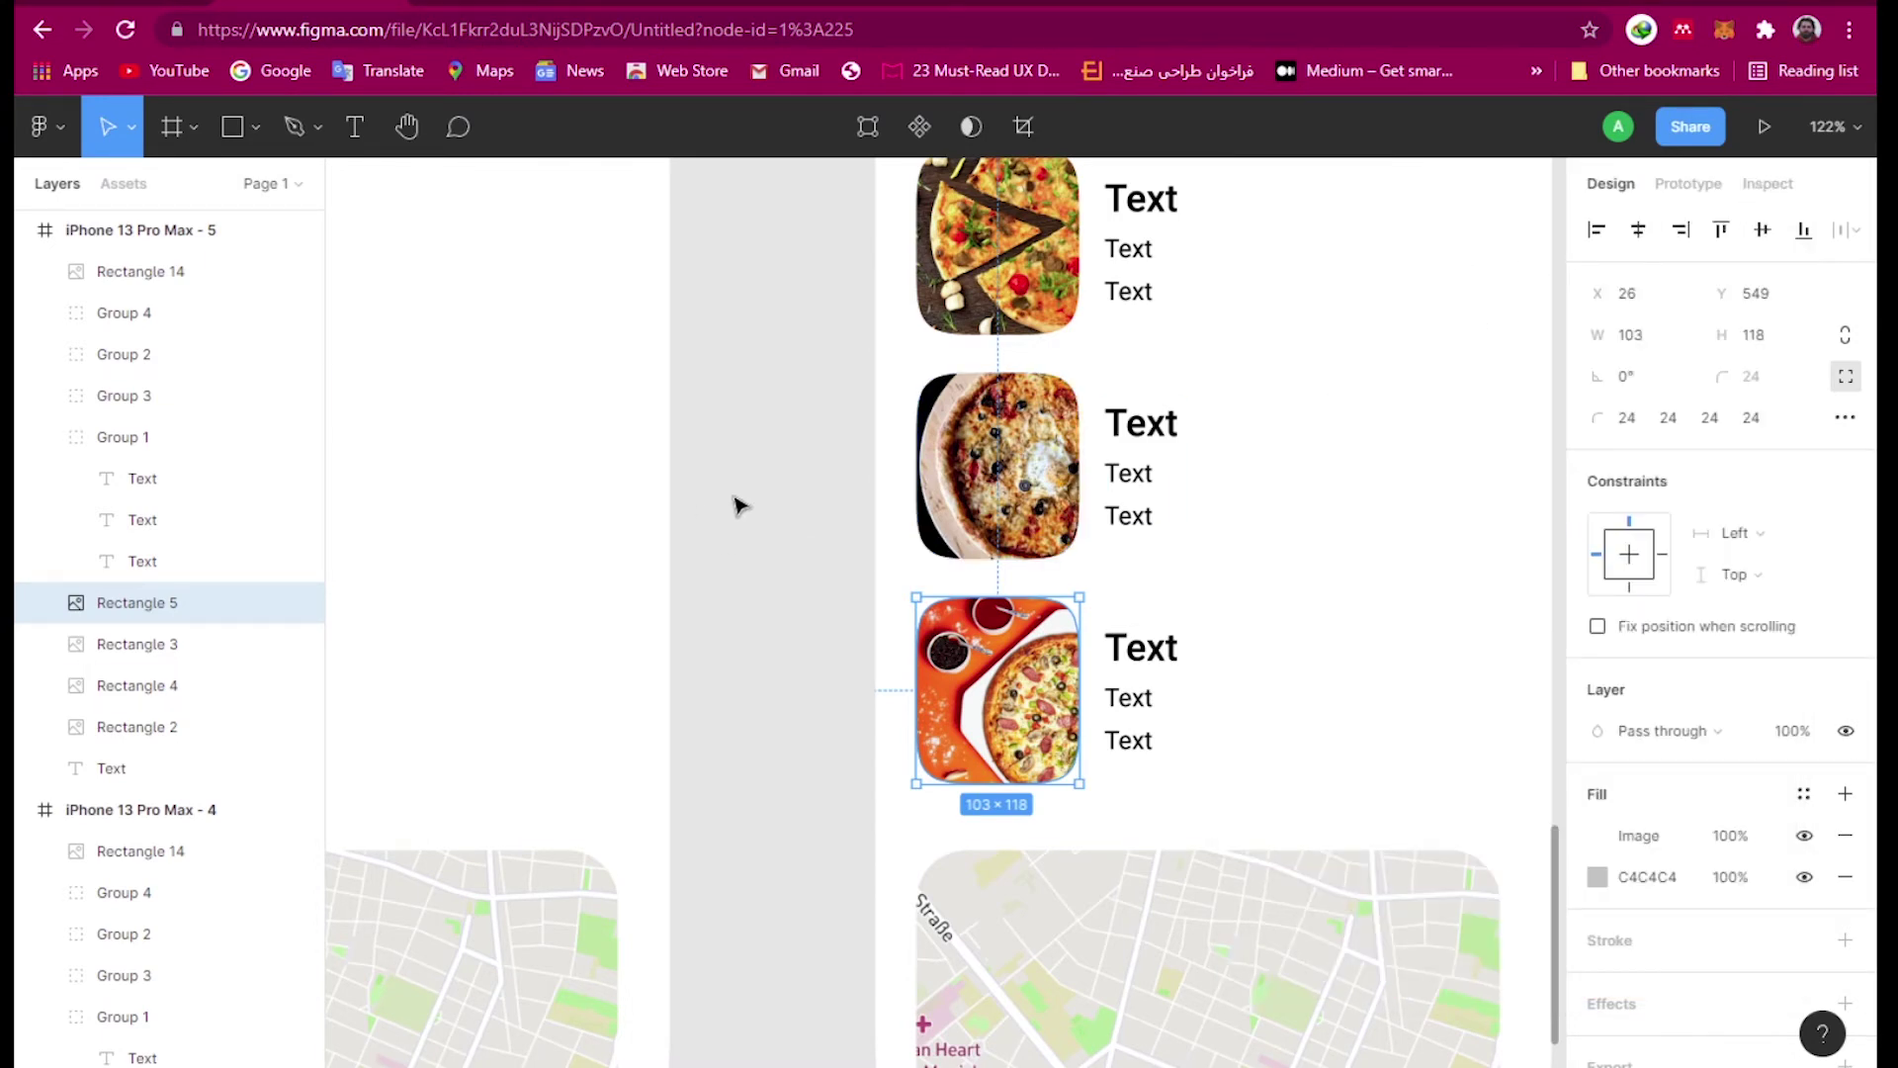
click(809, 584)
scroll(887, 628, down, 5)
scroll(887, 627, down, 1)
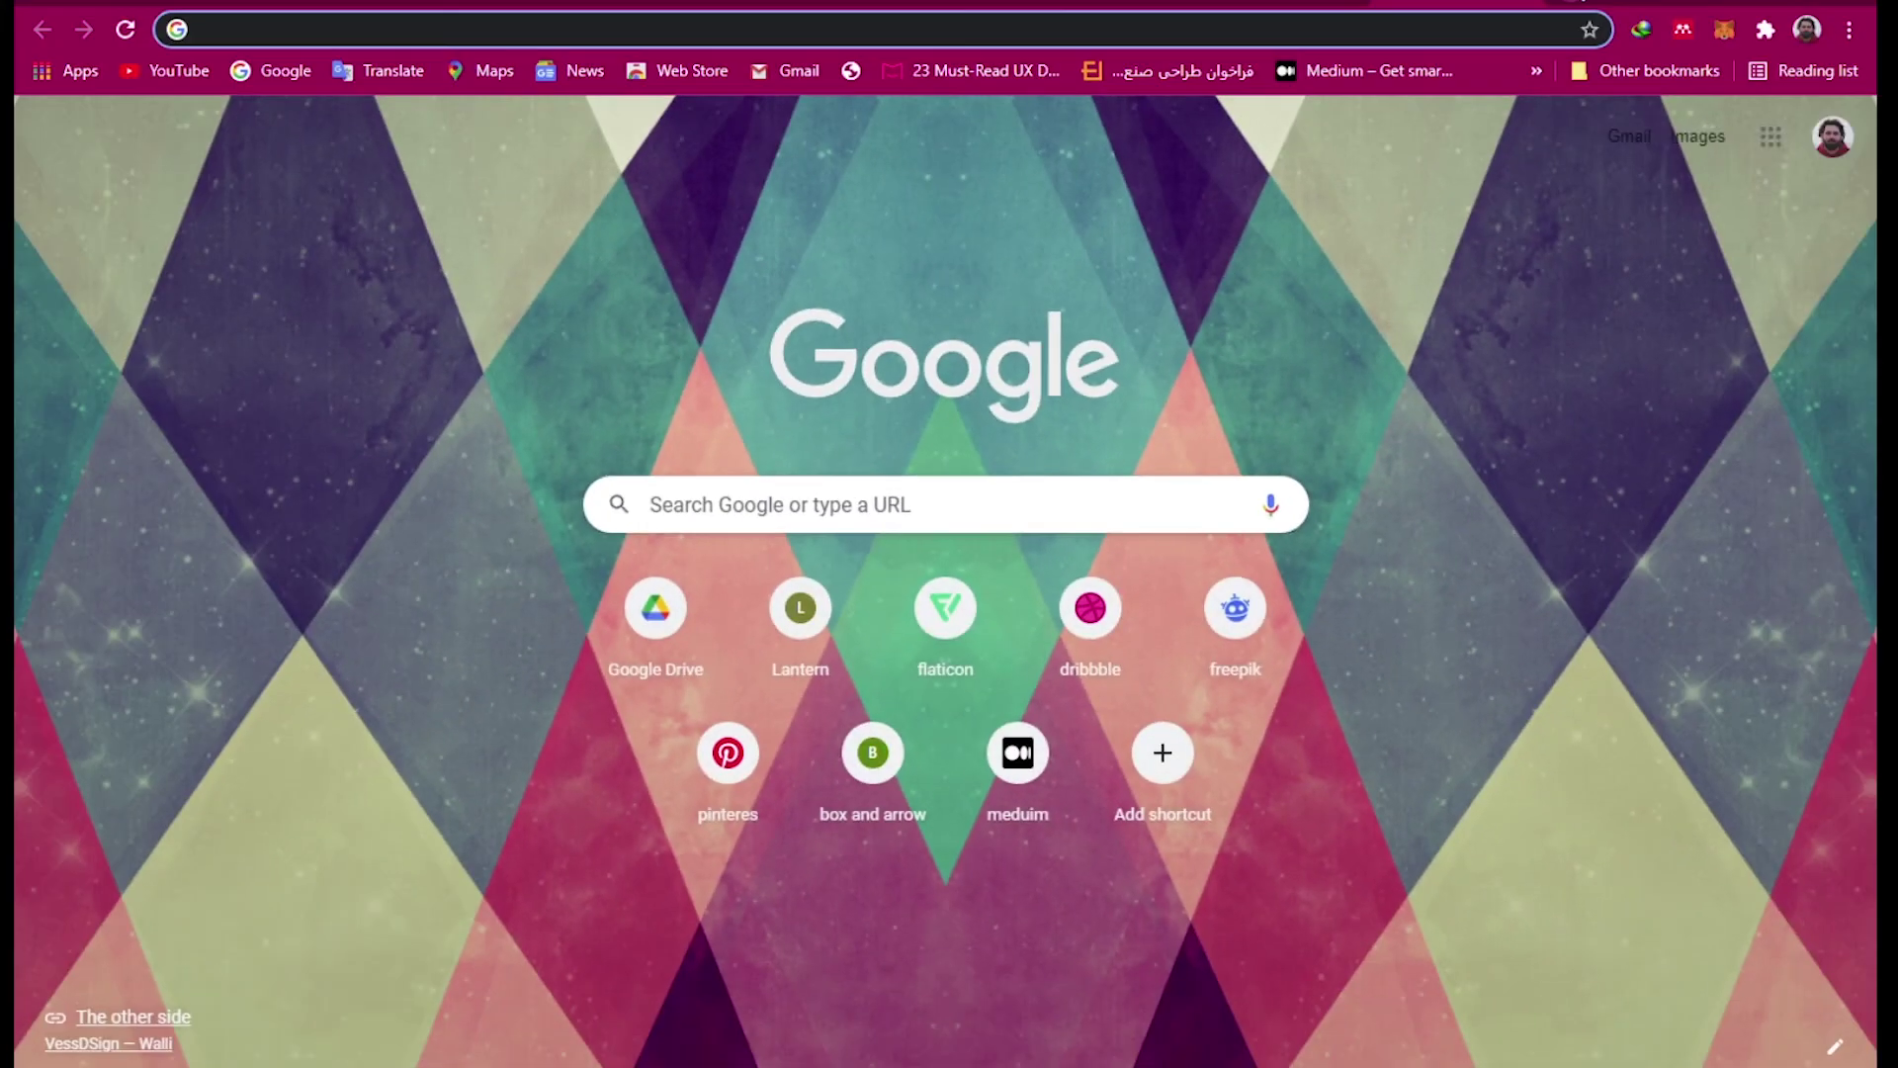
- Search the web for "remove bg figma"
text(remove)
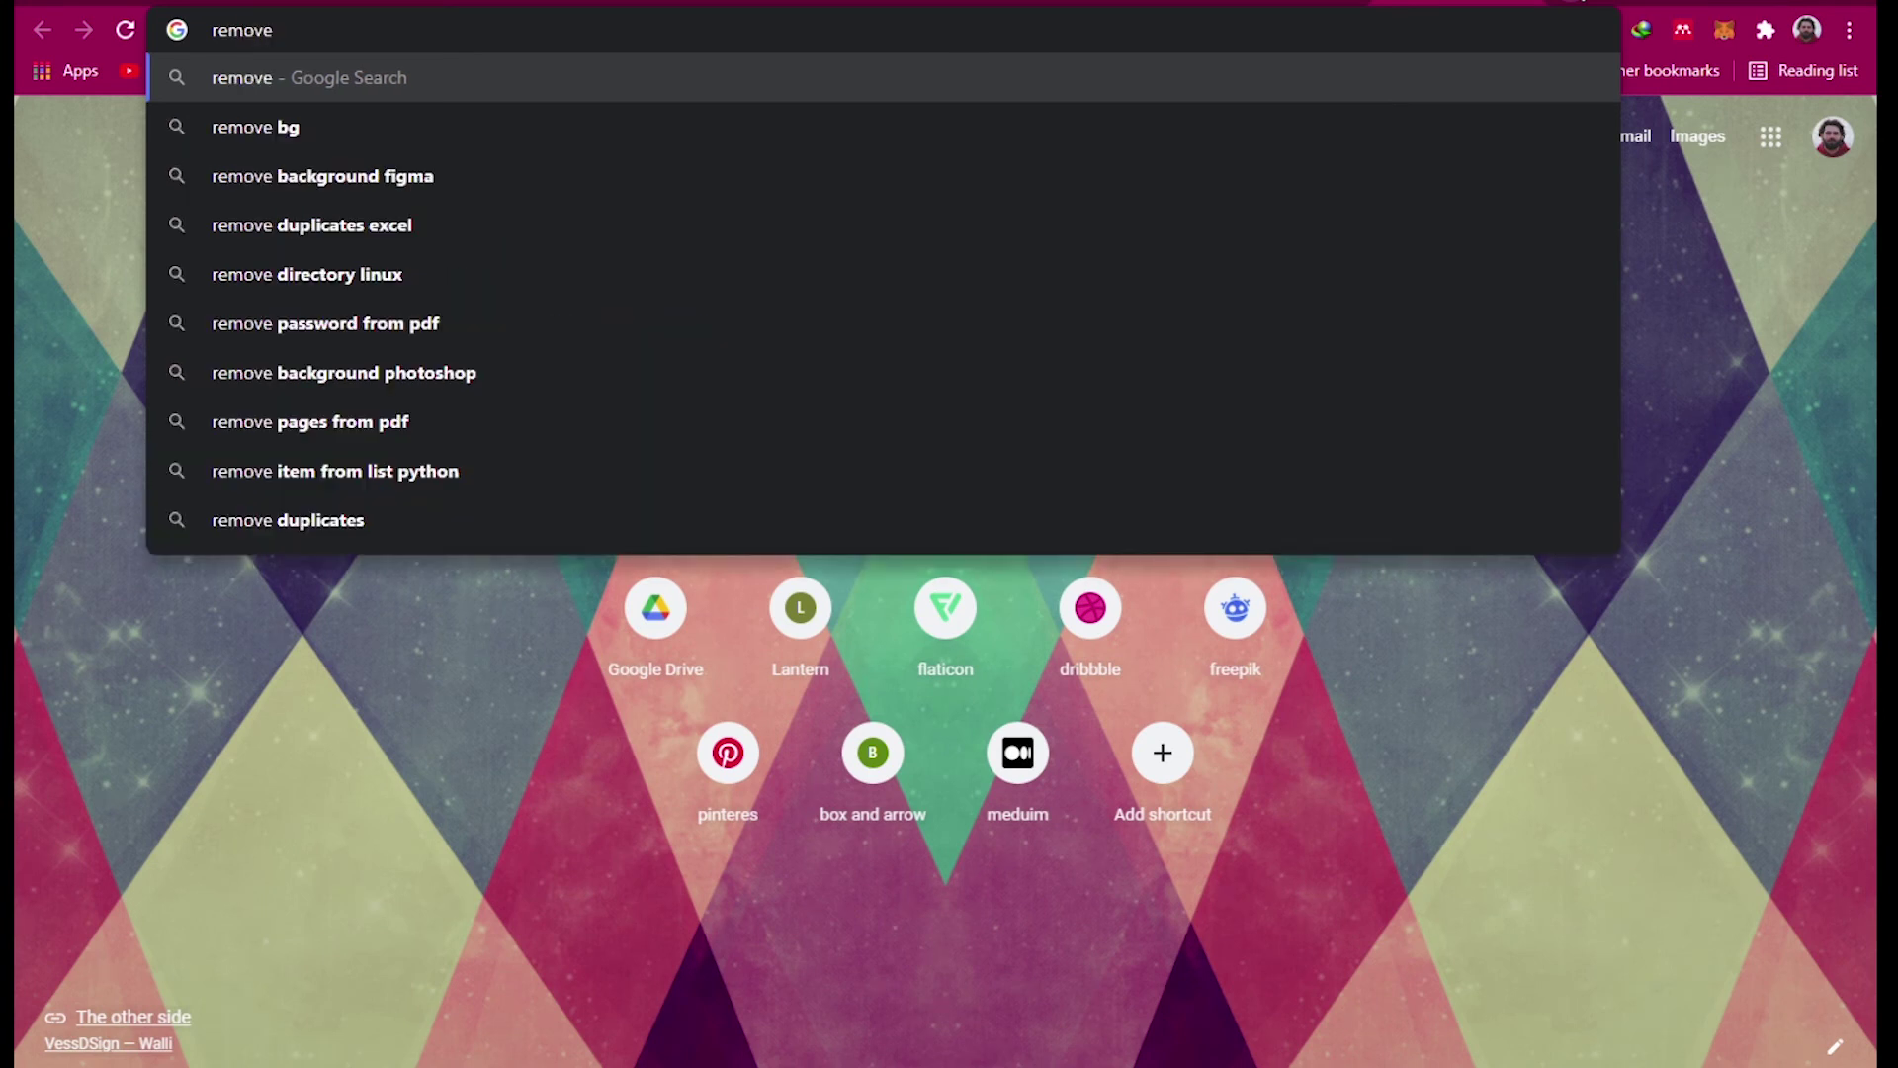
key(Down)
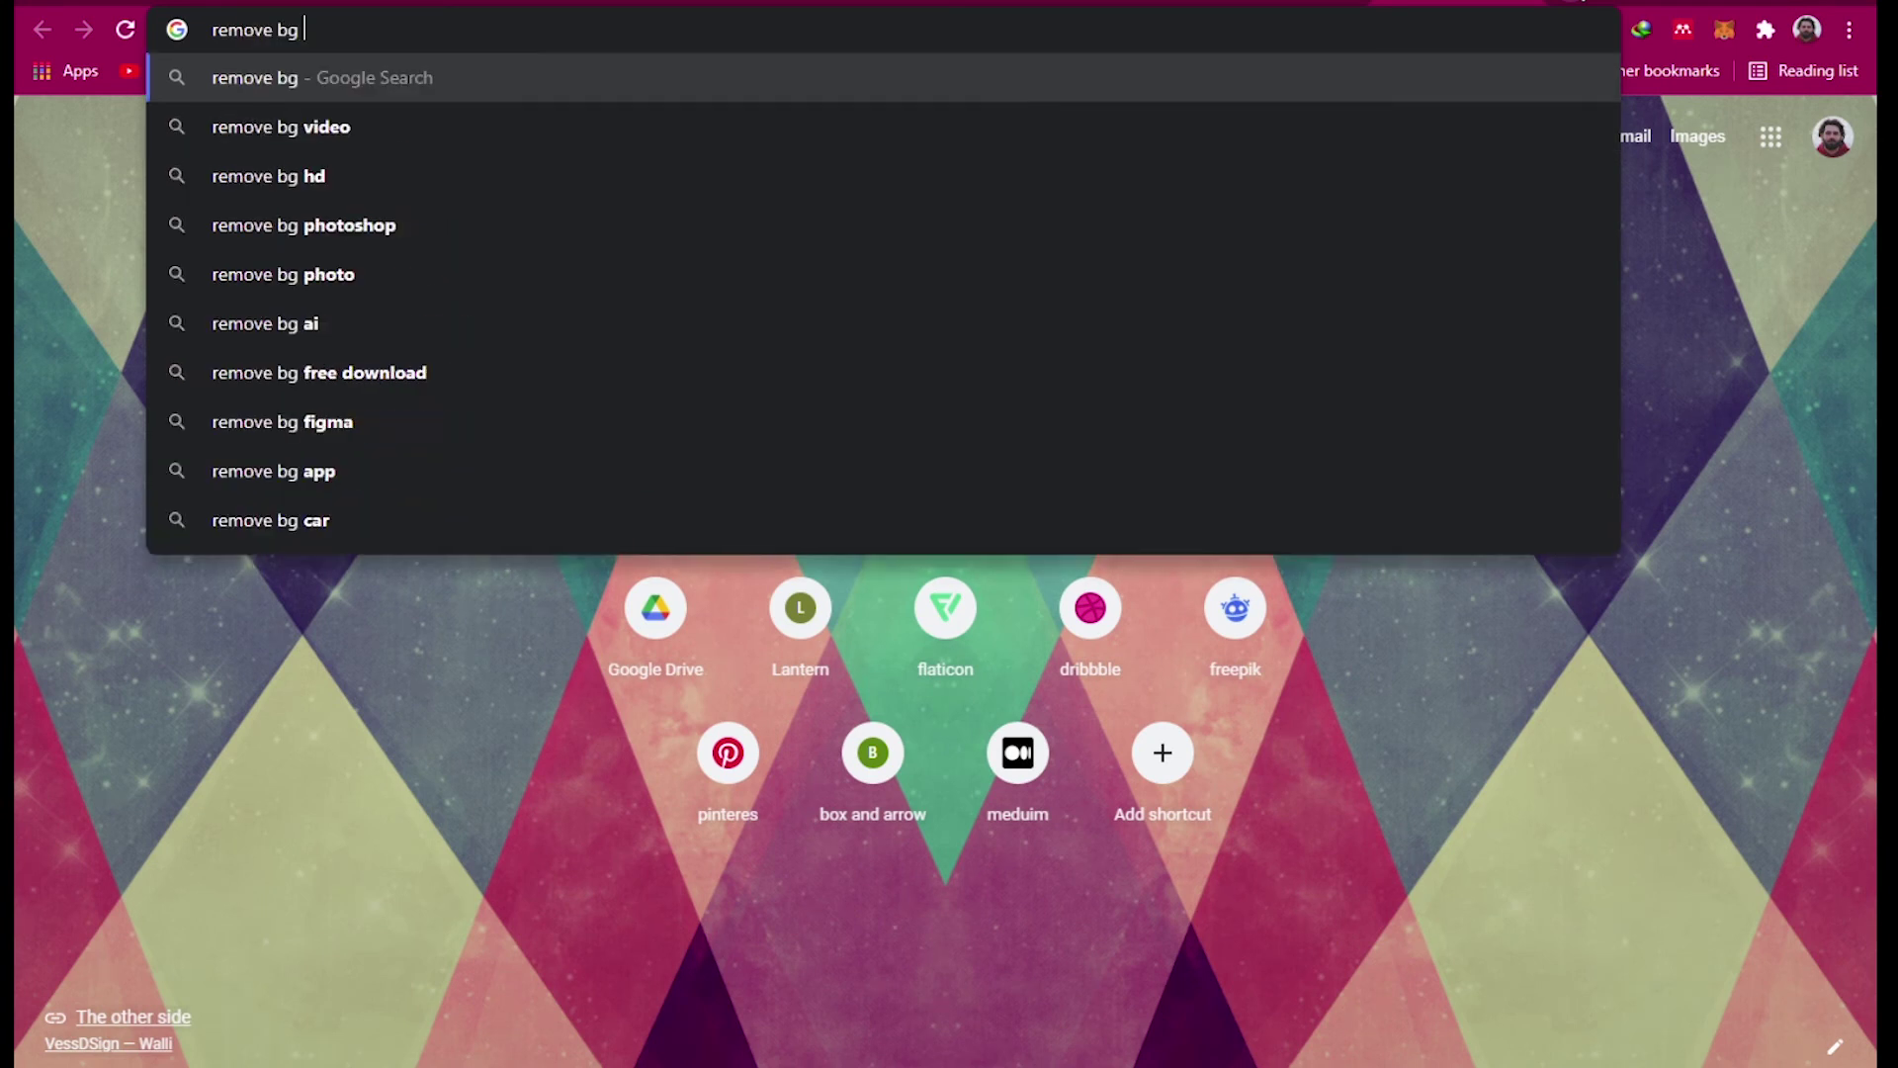
text(figma)
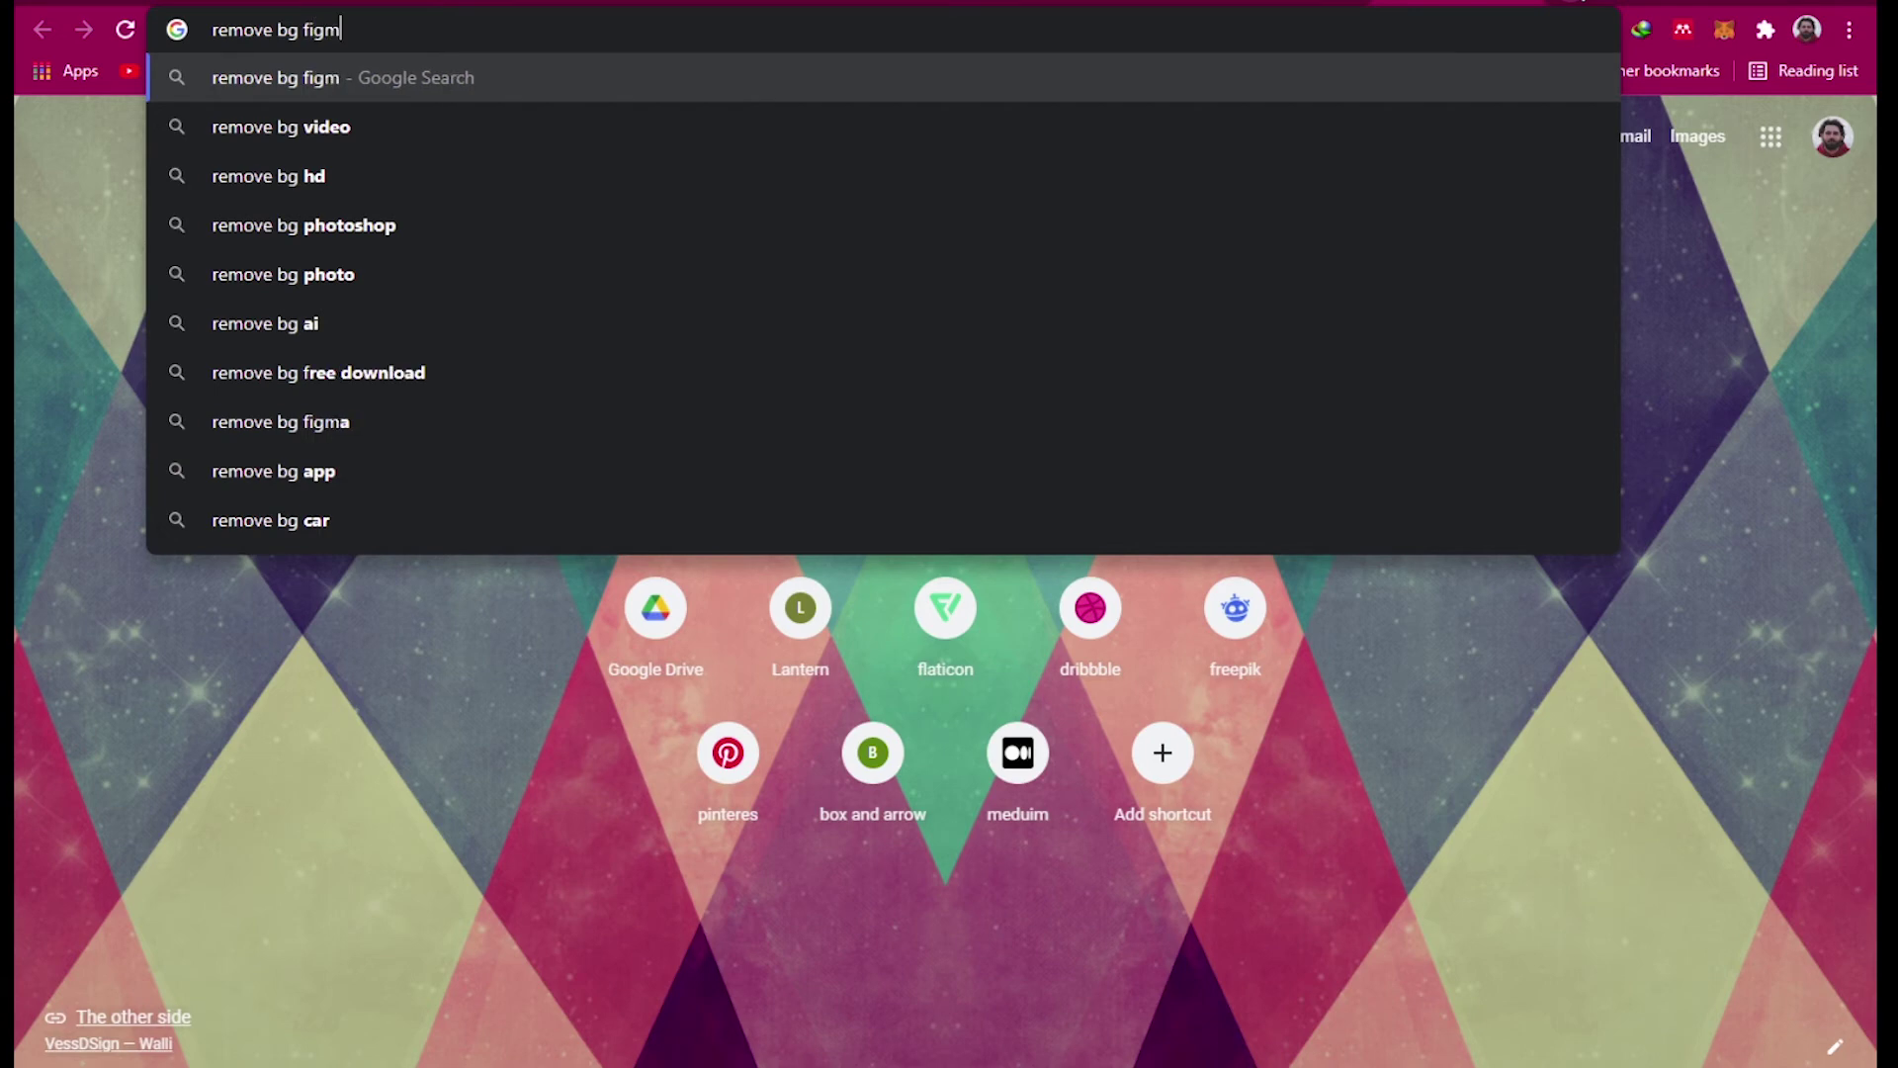
key(Return)
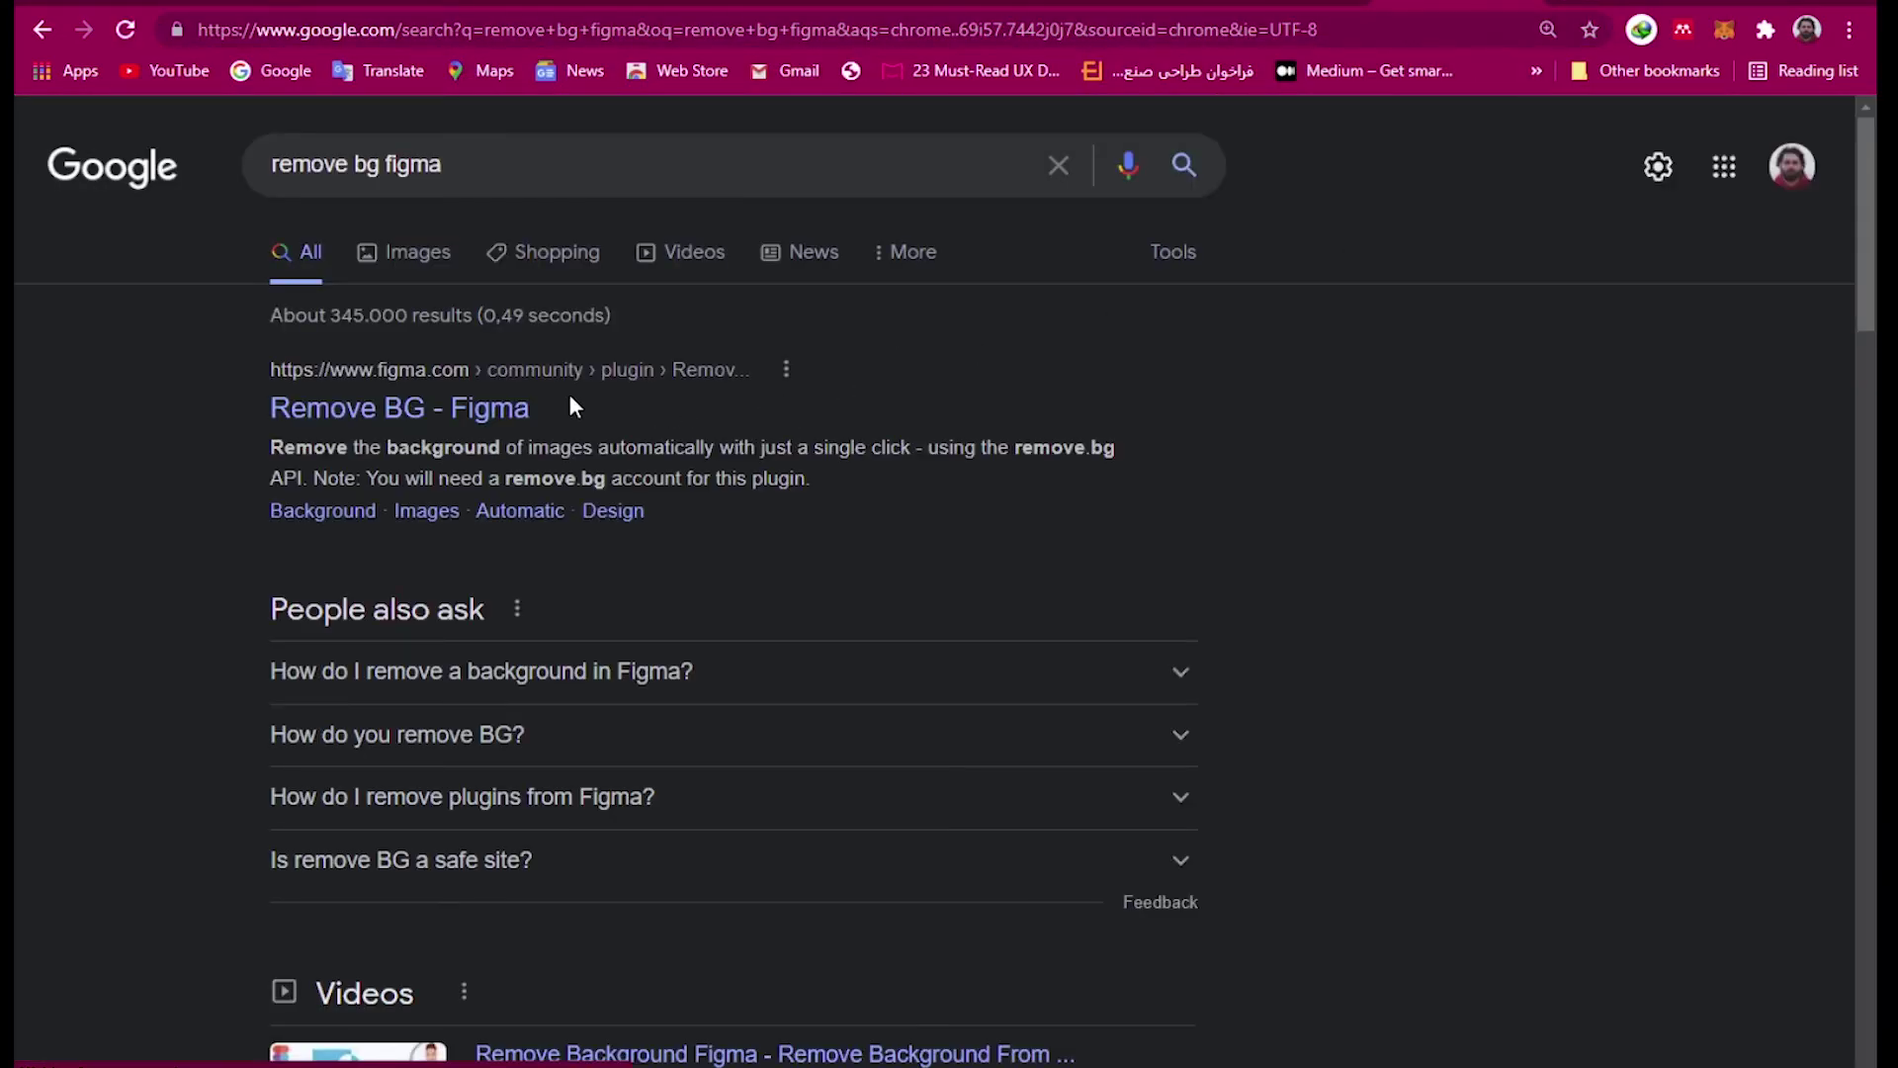
- Install the Remove BG plugin from its Figma Community page and return to the Untitled design file
click(491, 408)
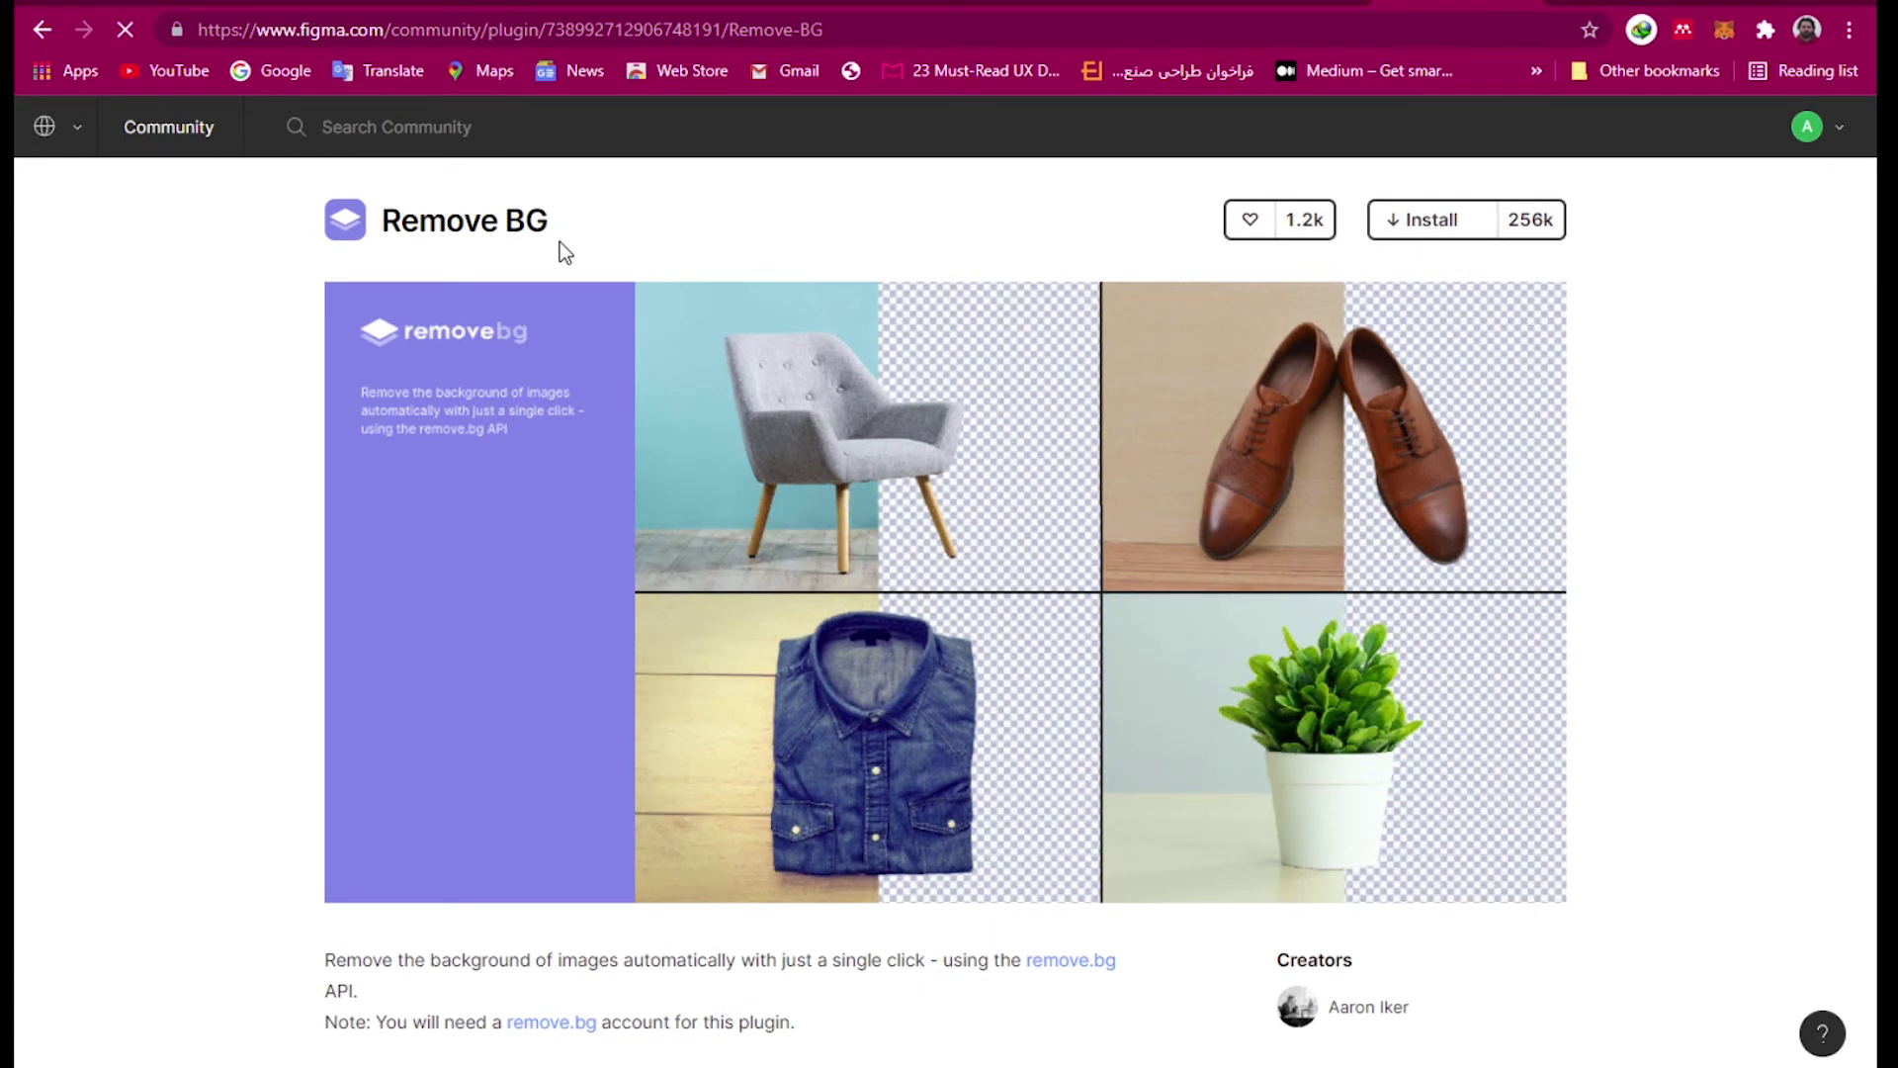
click(1470, 218)
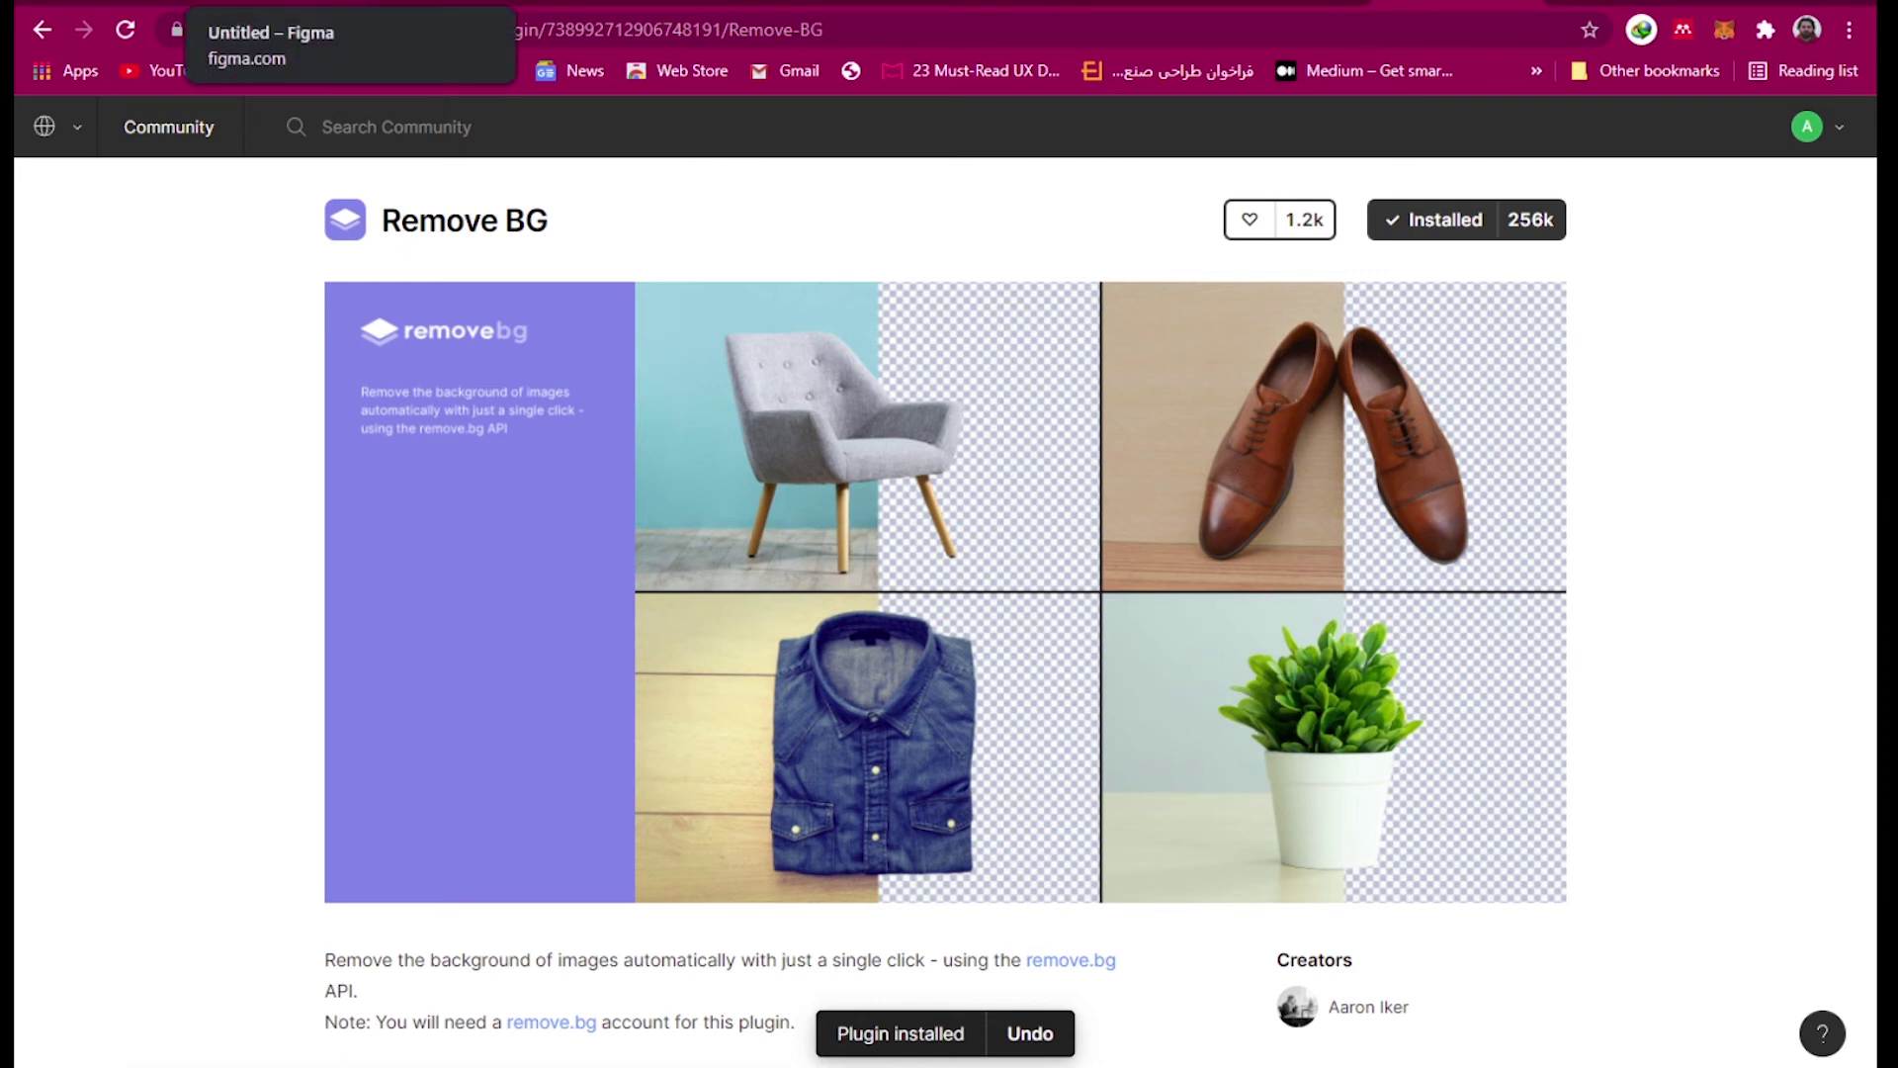
click(257, 3)
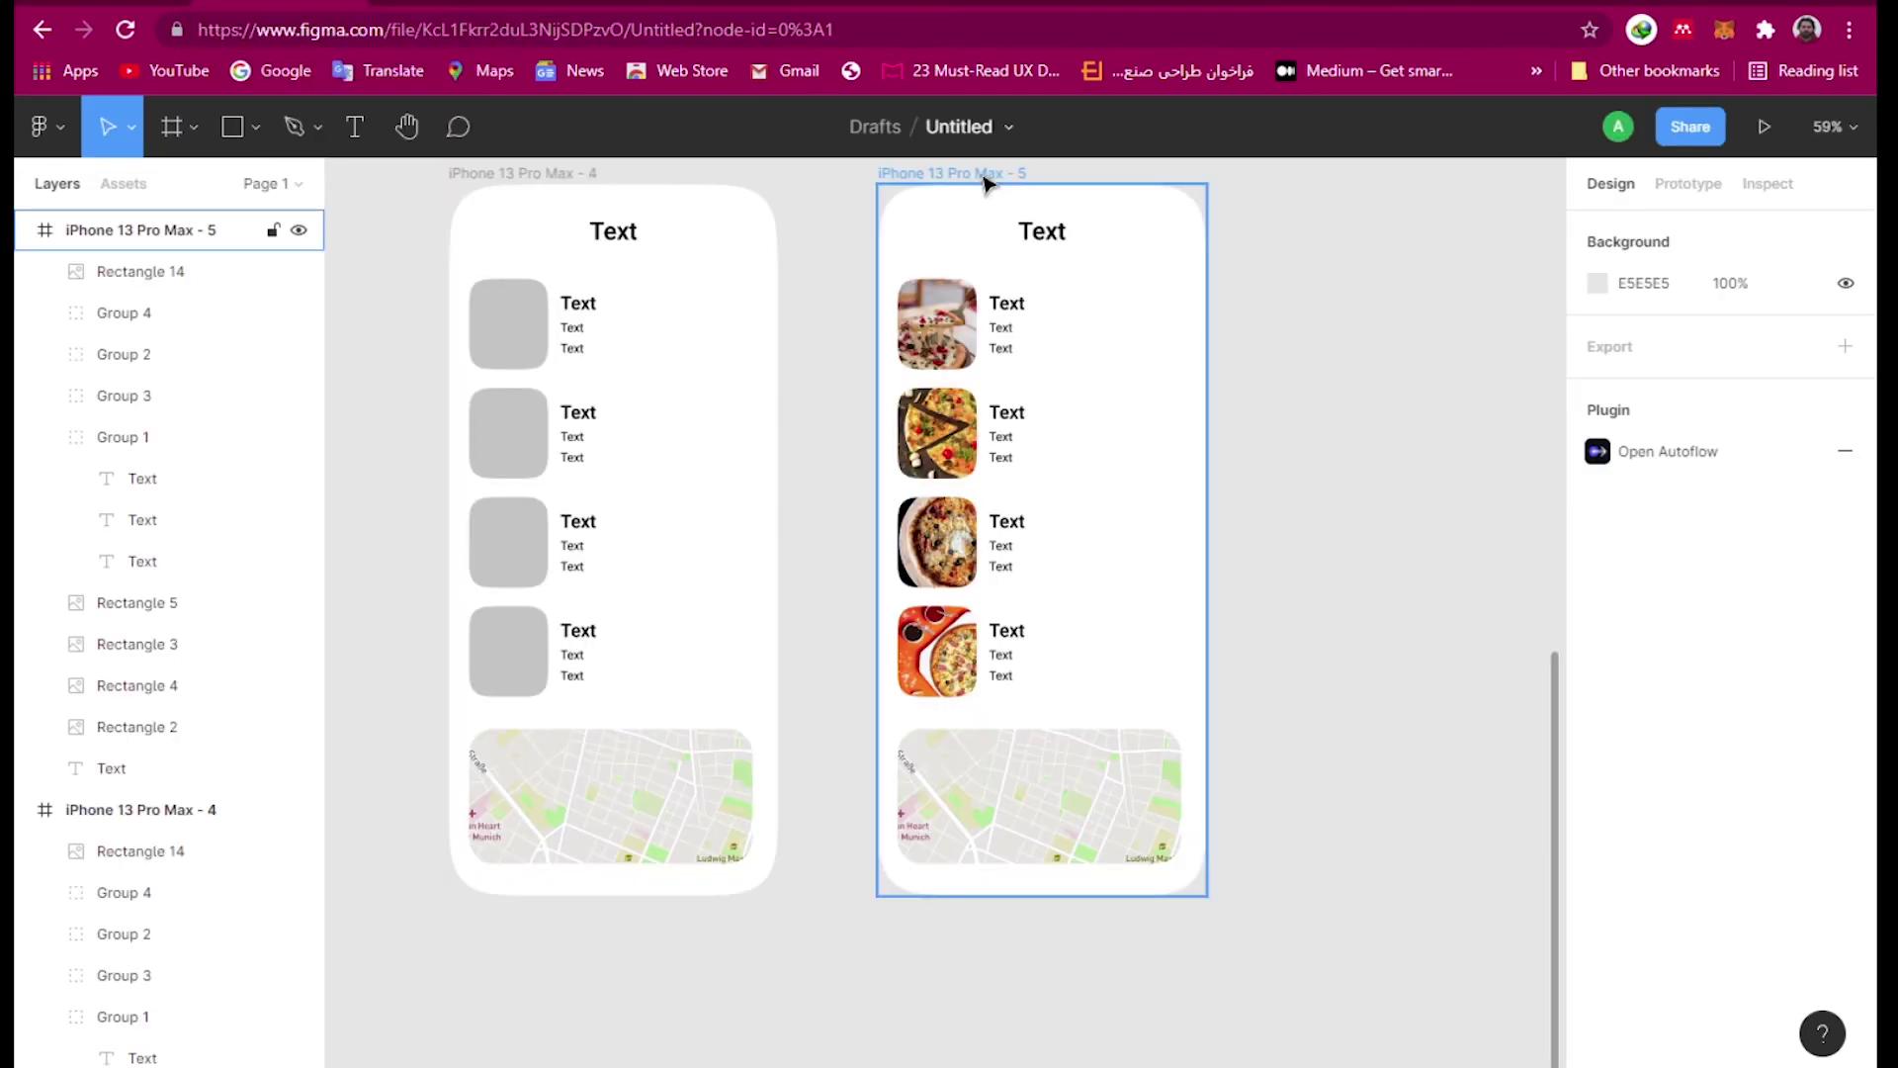
- Duplicate the grey rounded rectangle below the home screen and place the copy in the empty area beneath the screens
scroll(1072, 392, down, 10)
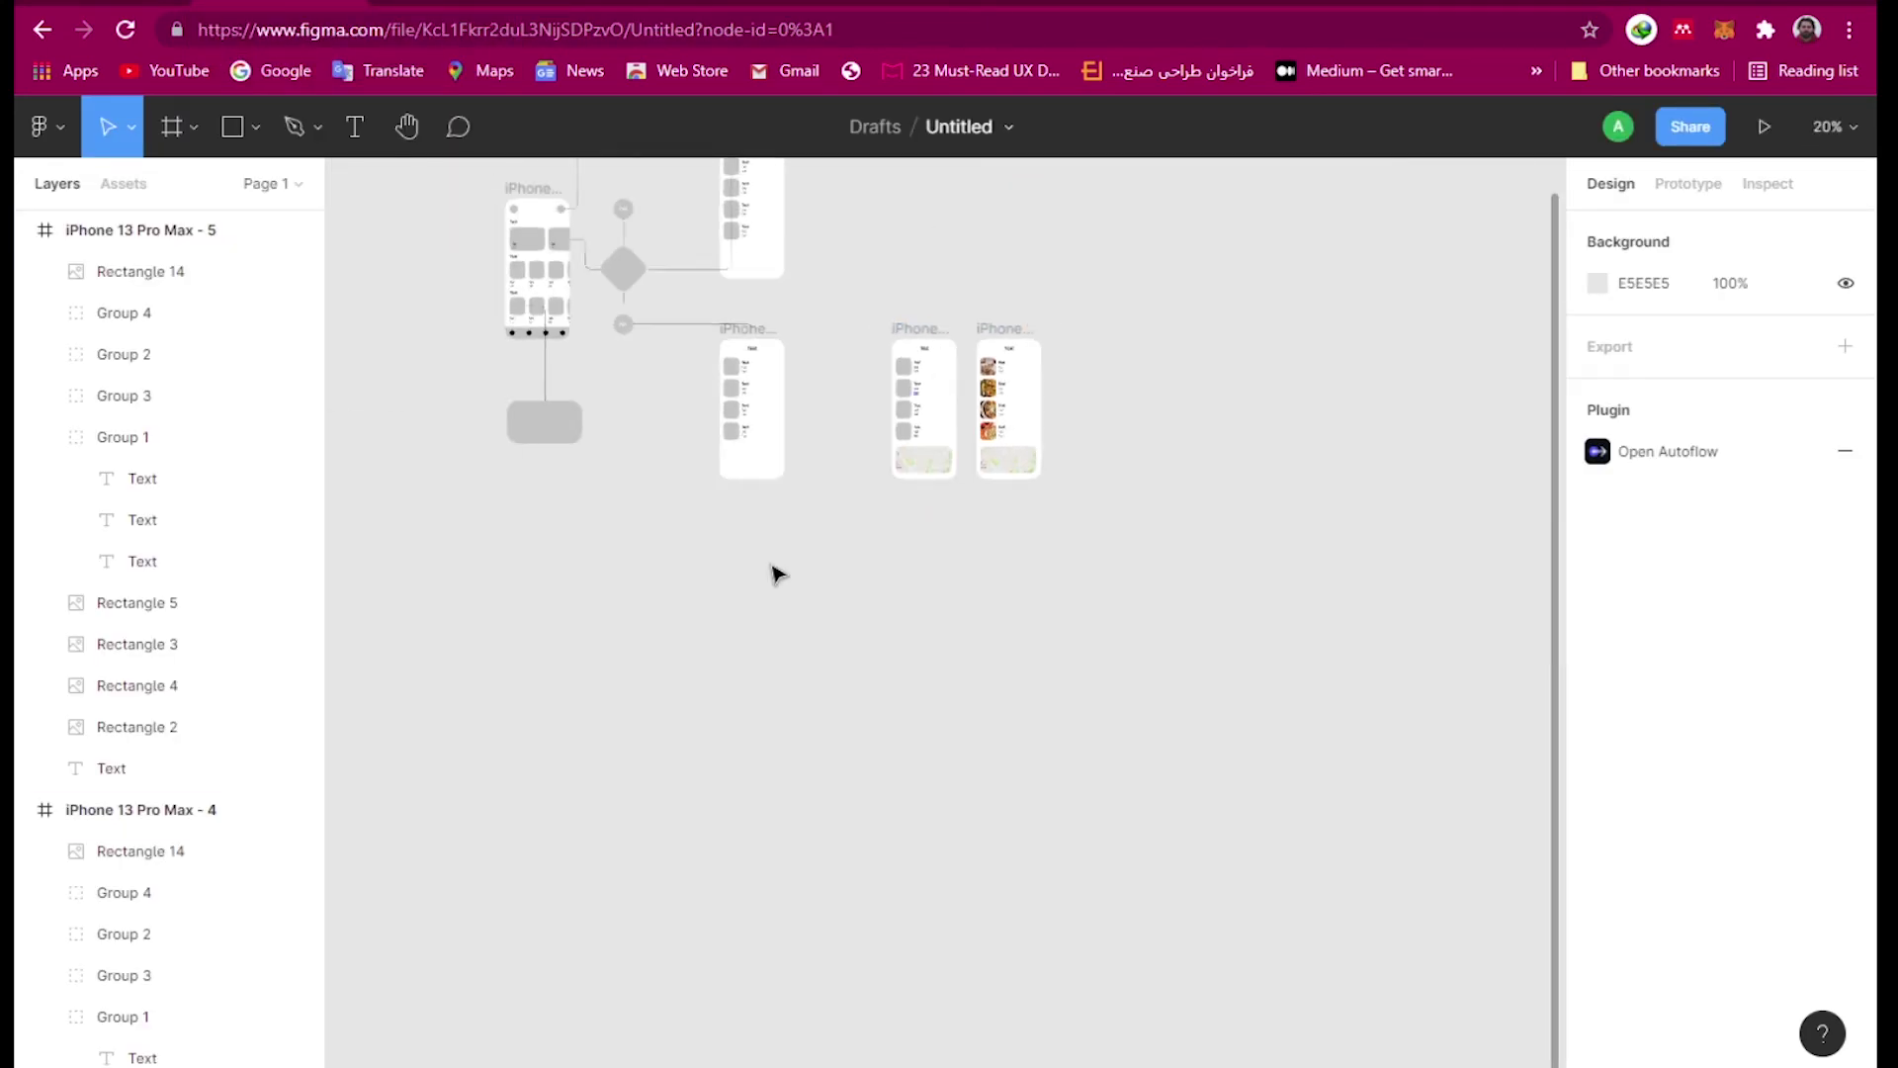
scroll(692, 652, up, 1)
drag(634, 719, 733, 822)
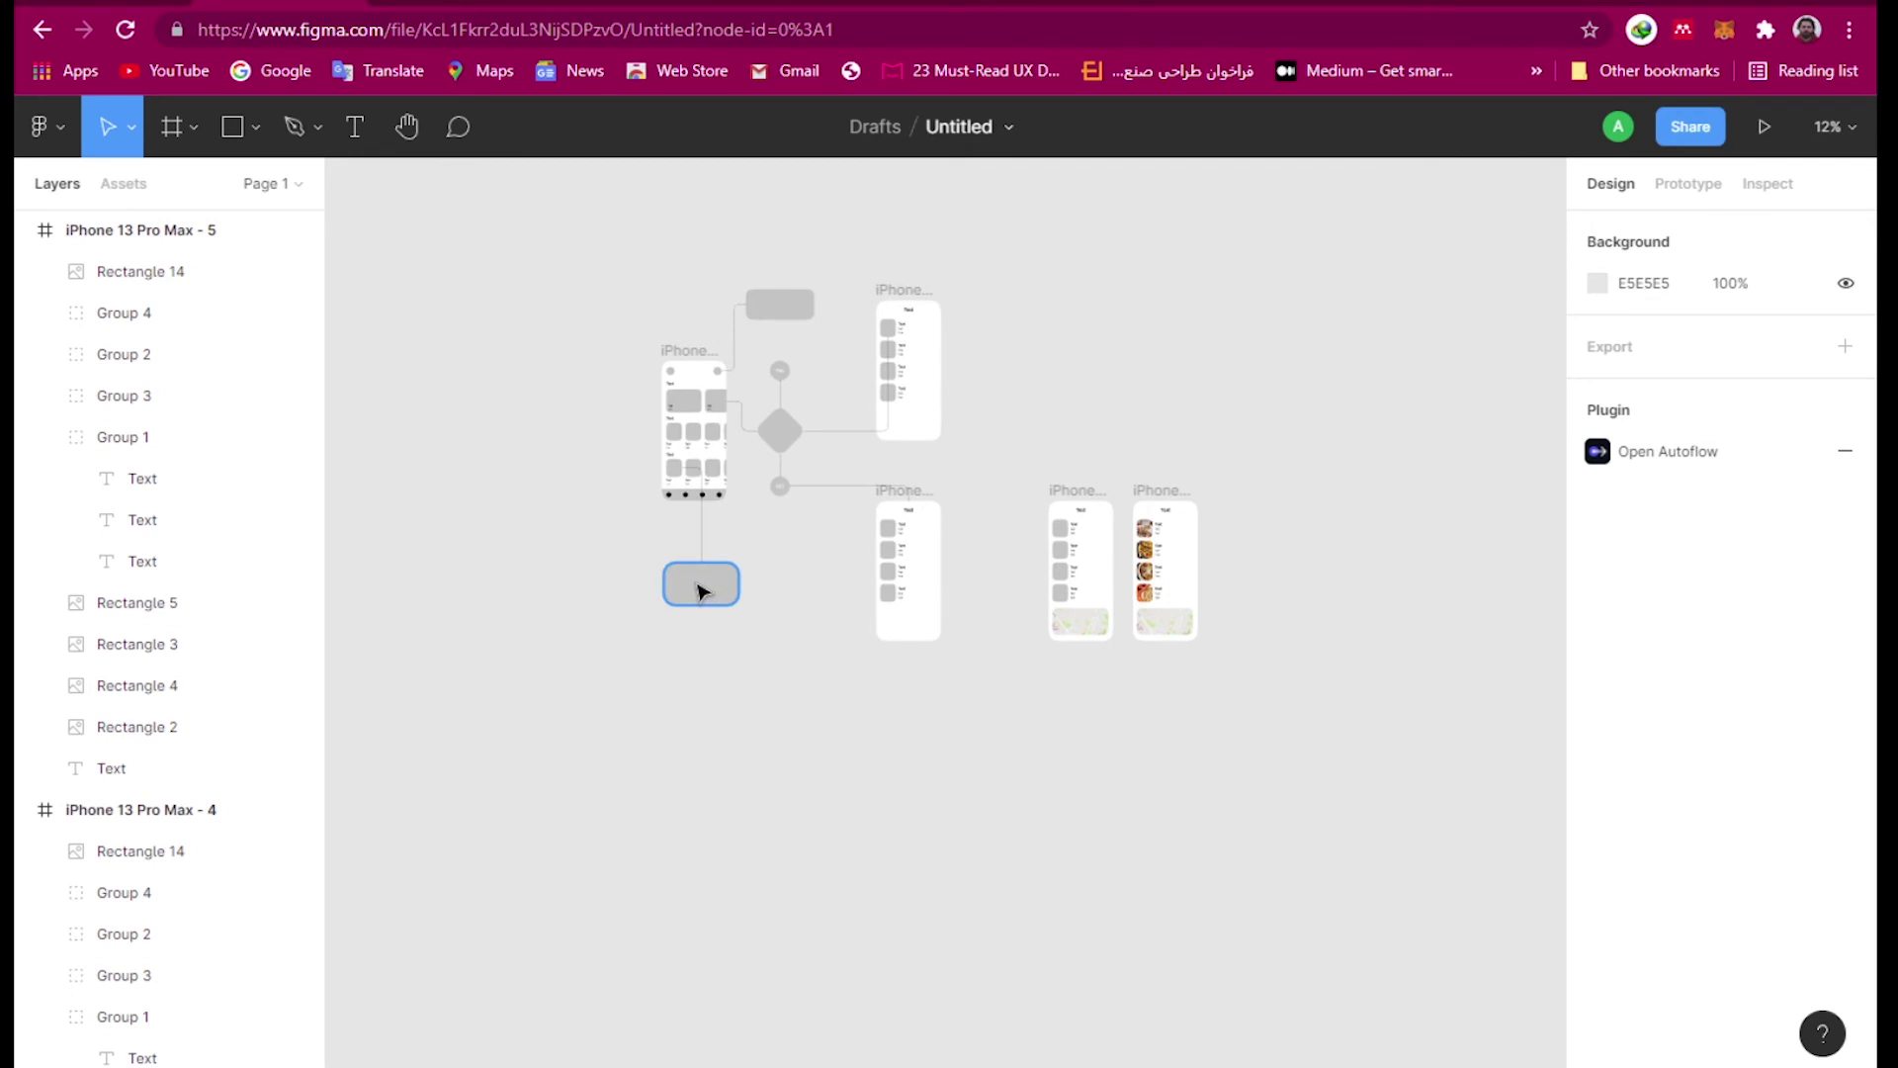
drag(698, 591, 1025, 777)
scroll(1053, 791, up, 3)
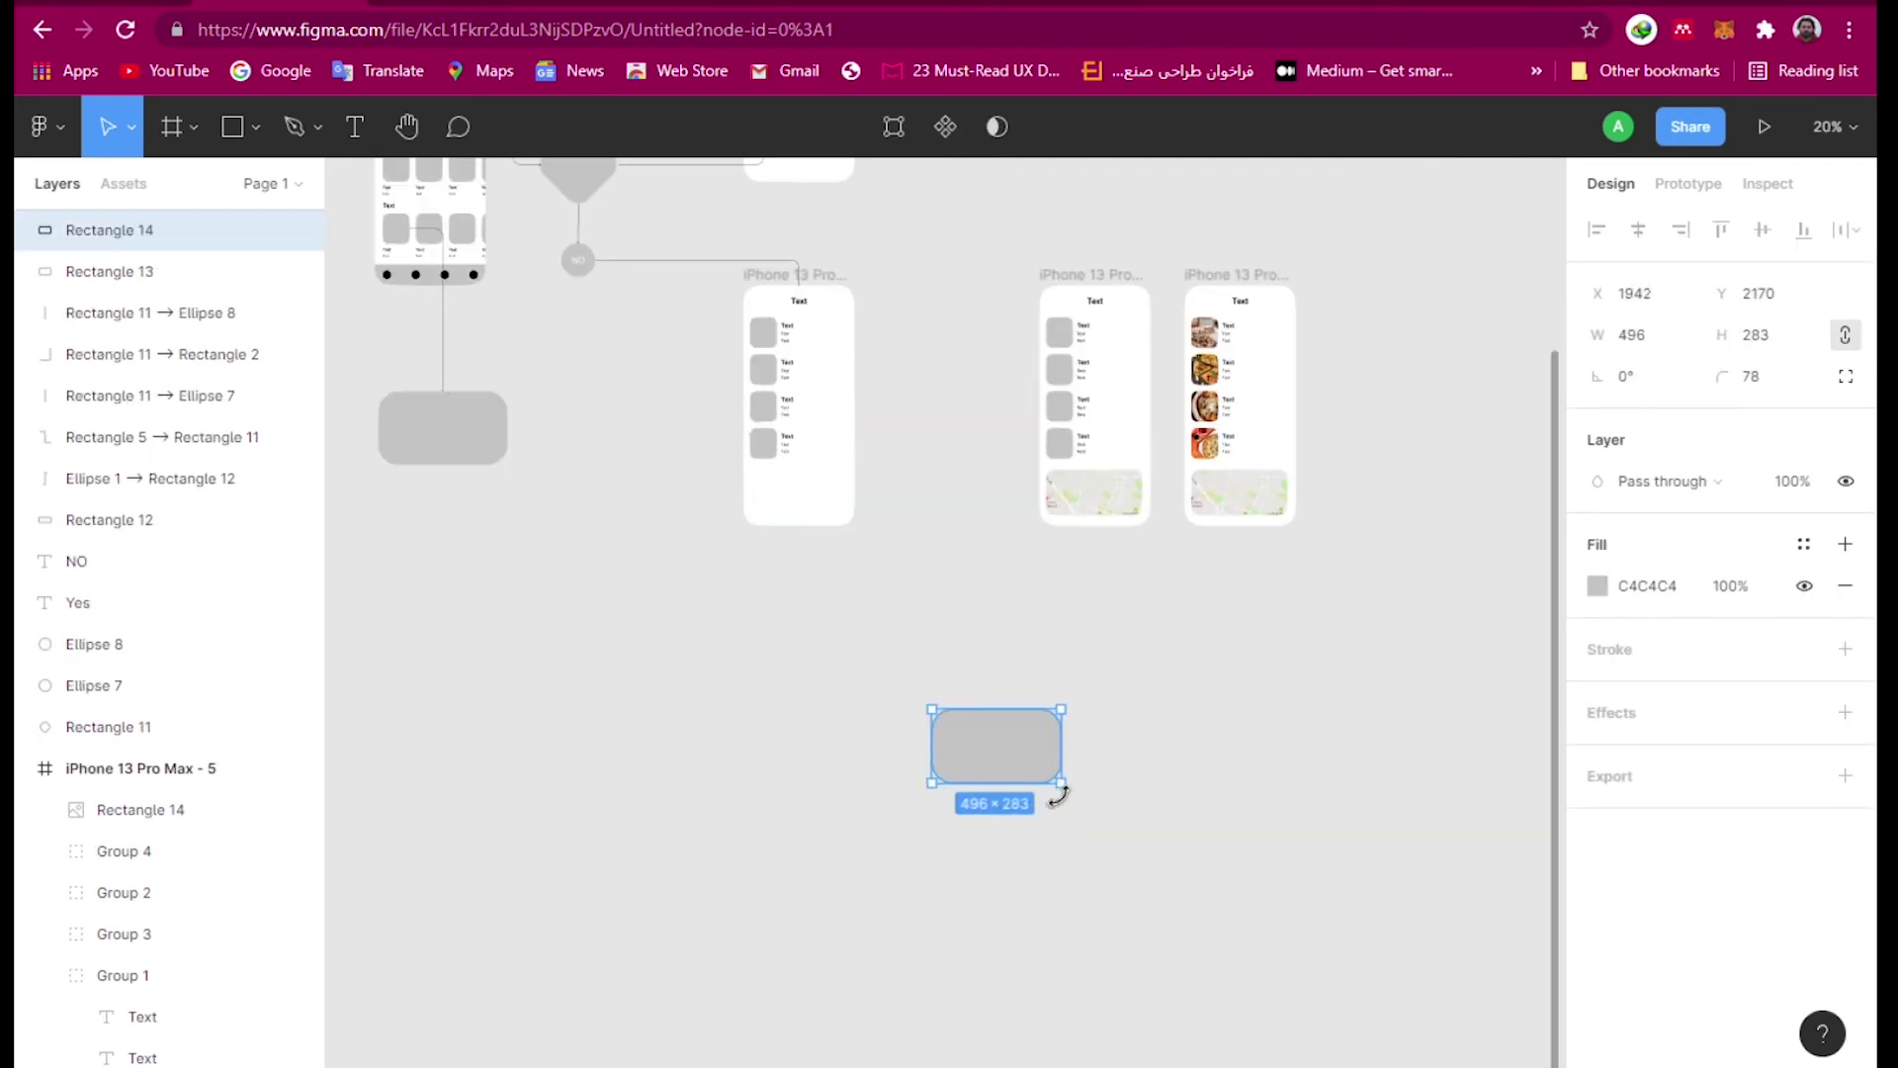
- Search Unsplash for "shoes" and fill the copied rectangle with the photo of a Nike sneaker on a red background
scroll(1056, 790, up, 3)
right_click(1189, 712)
mouse_move(1280, 878)
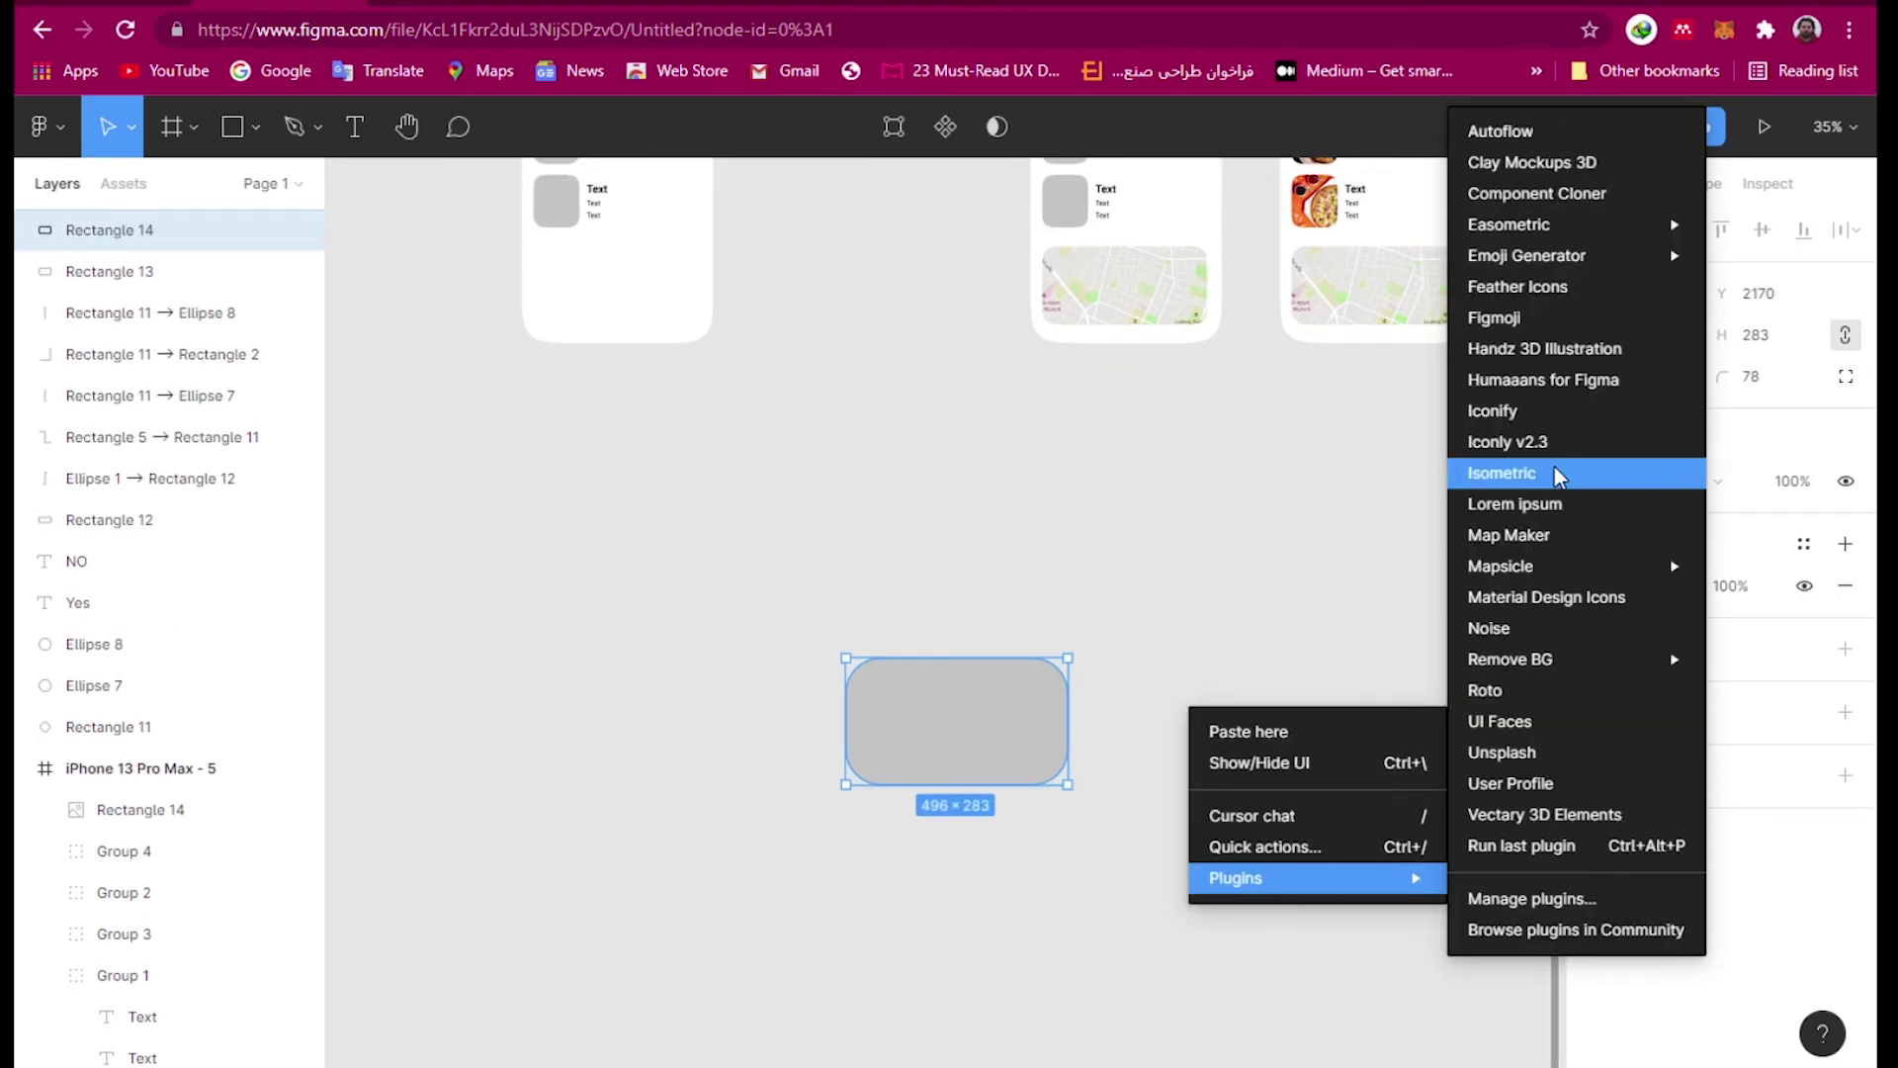
click(1536, 756)
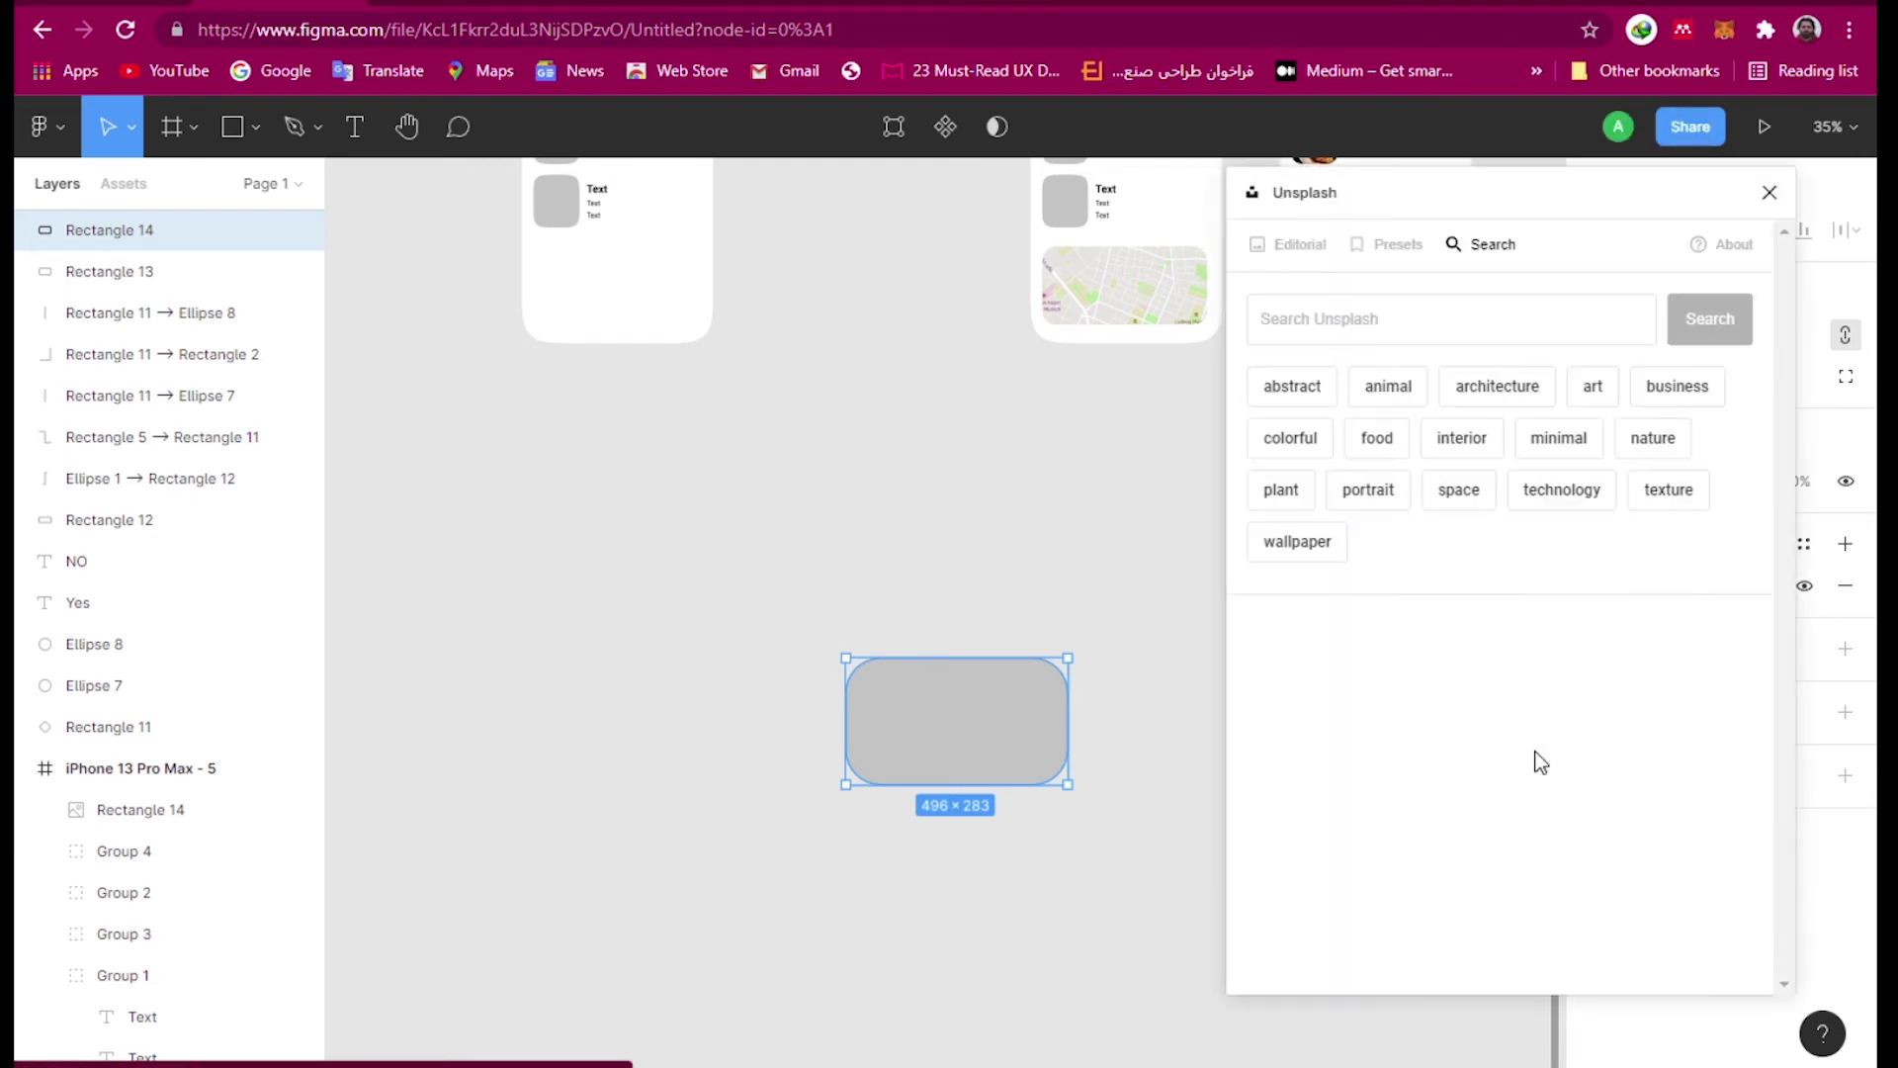
click(1349, 326)
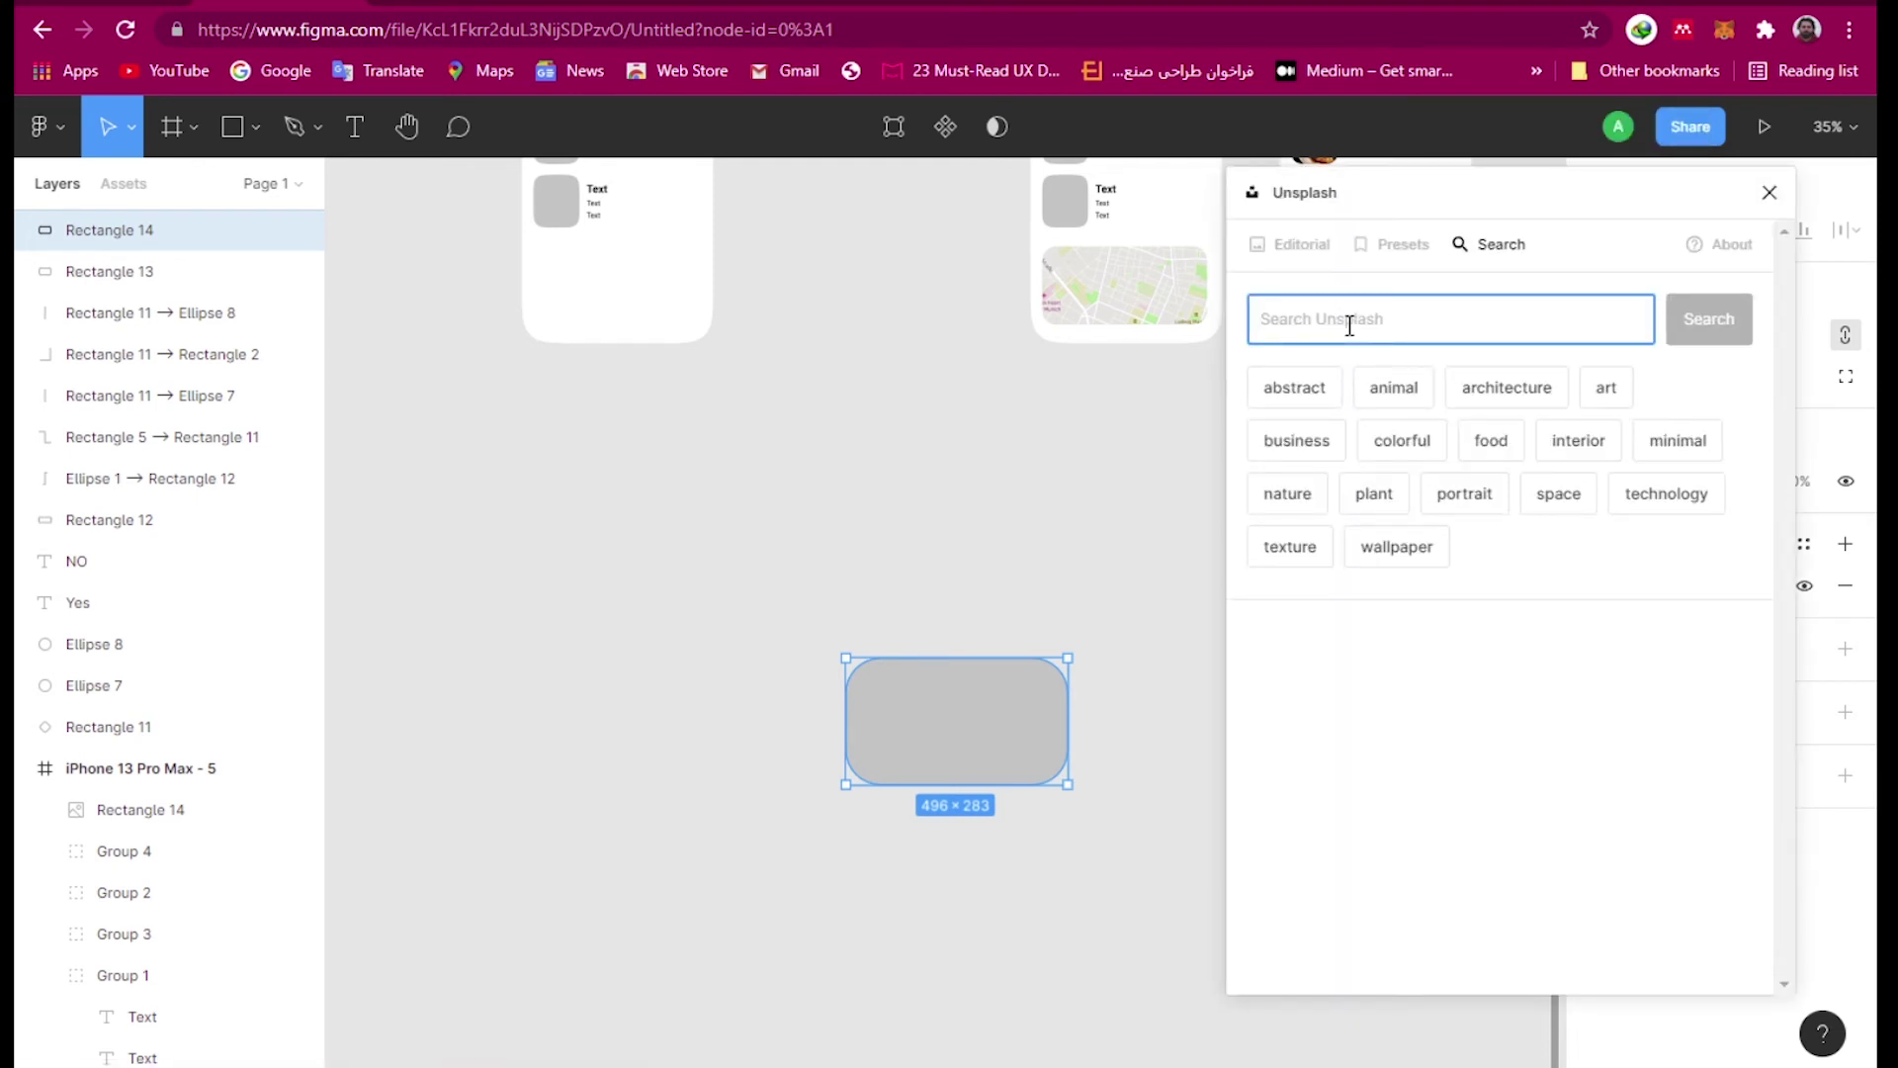
text(shoes)
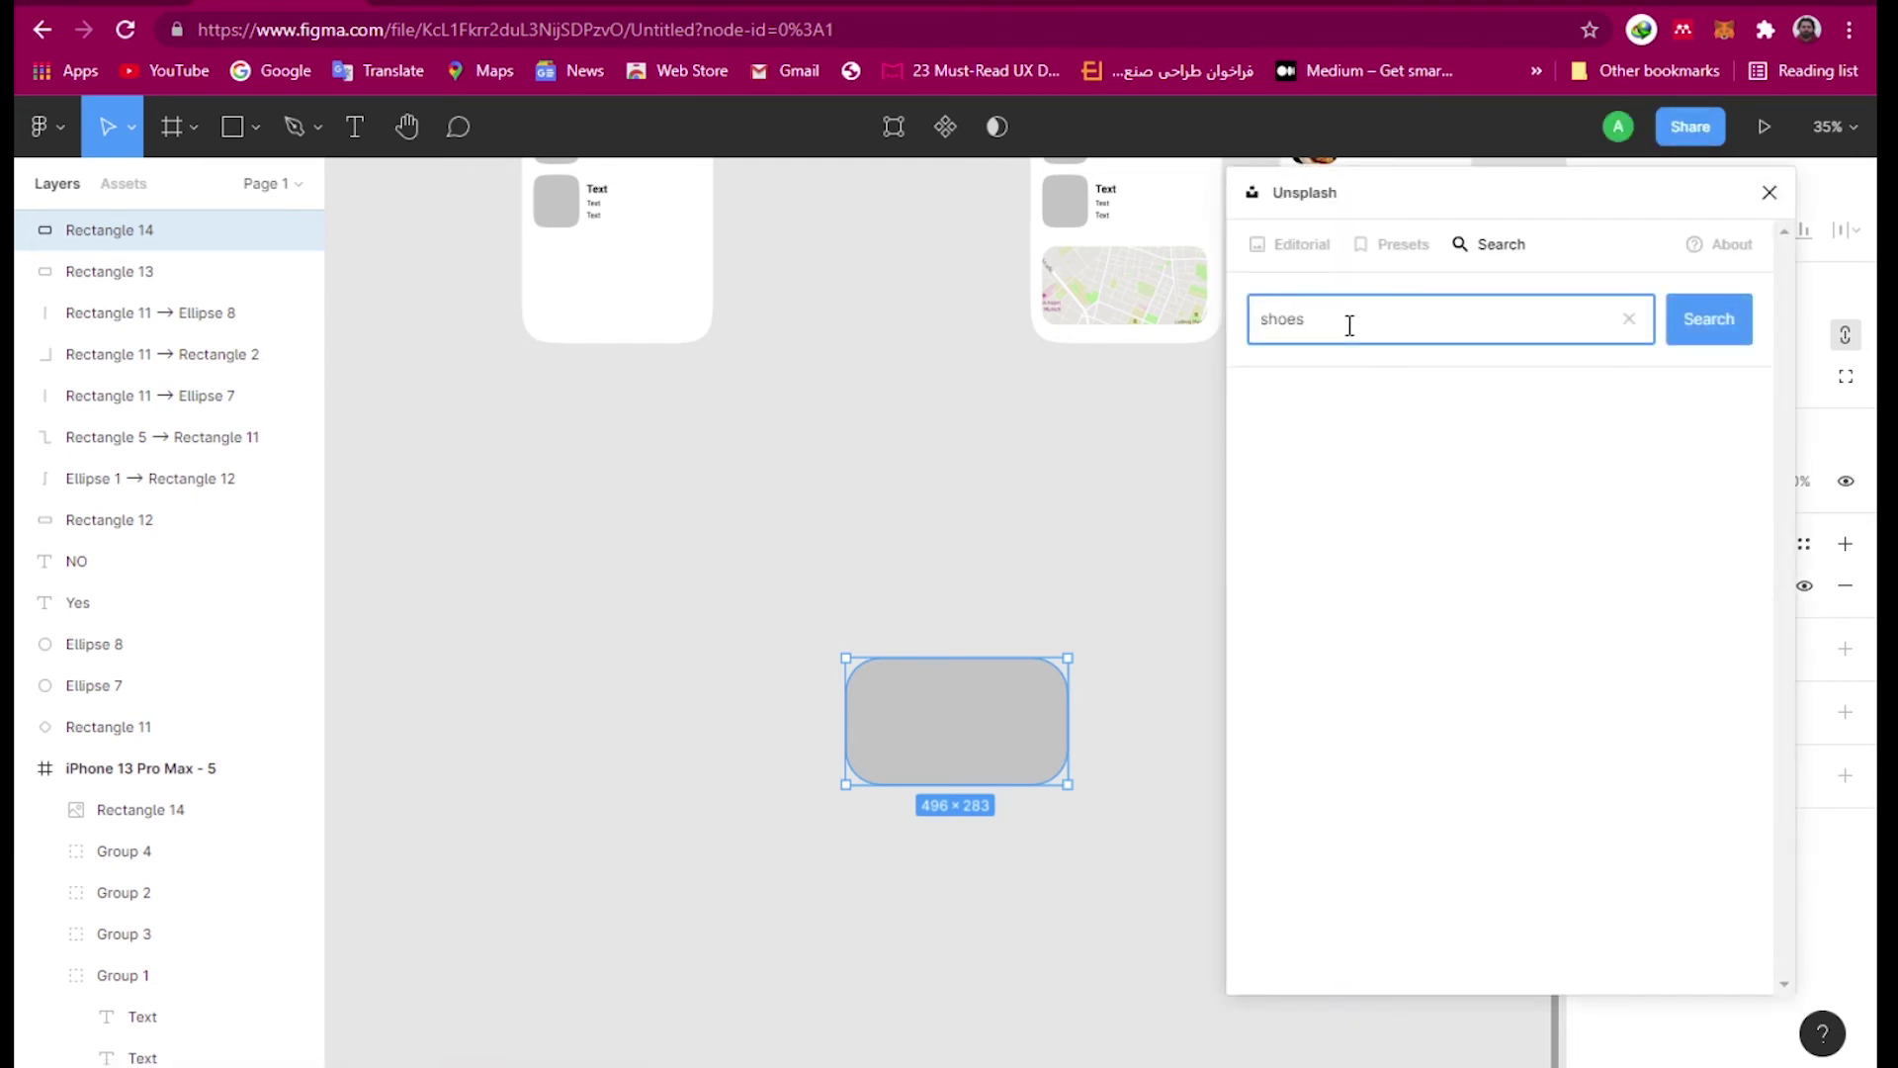
key(Return)
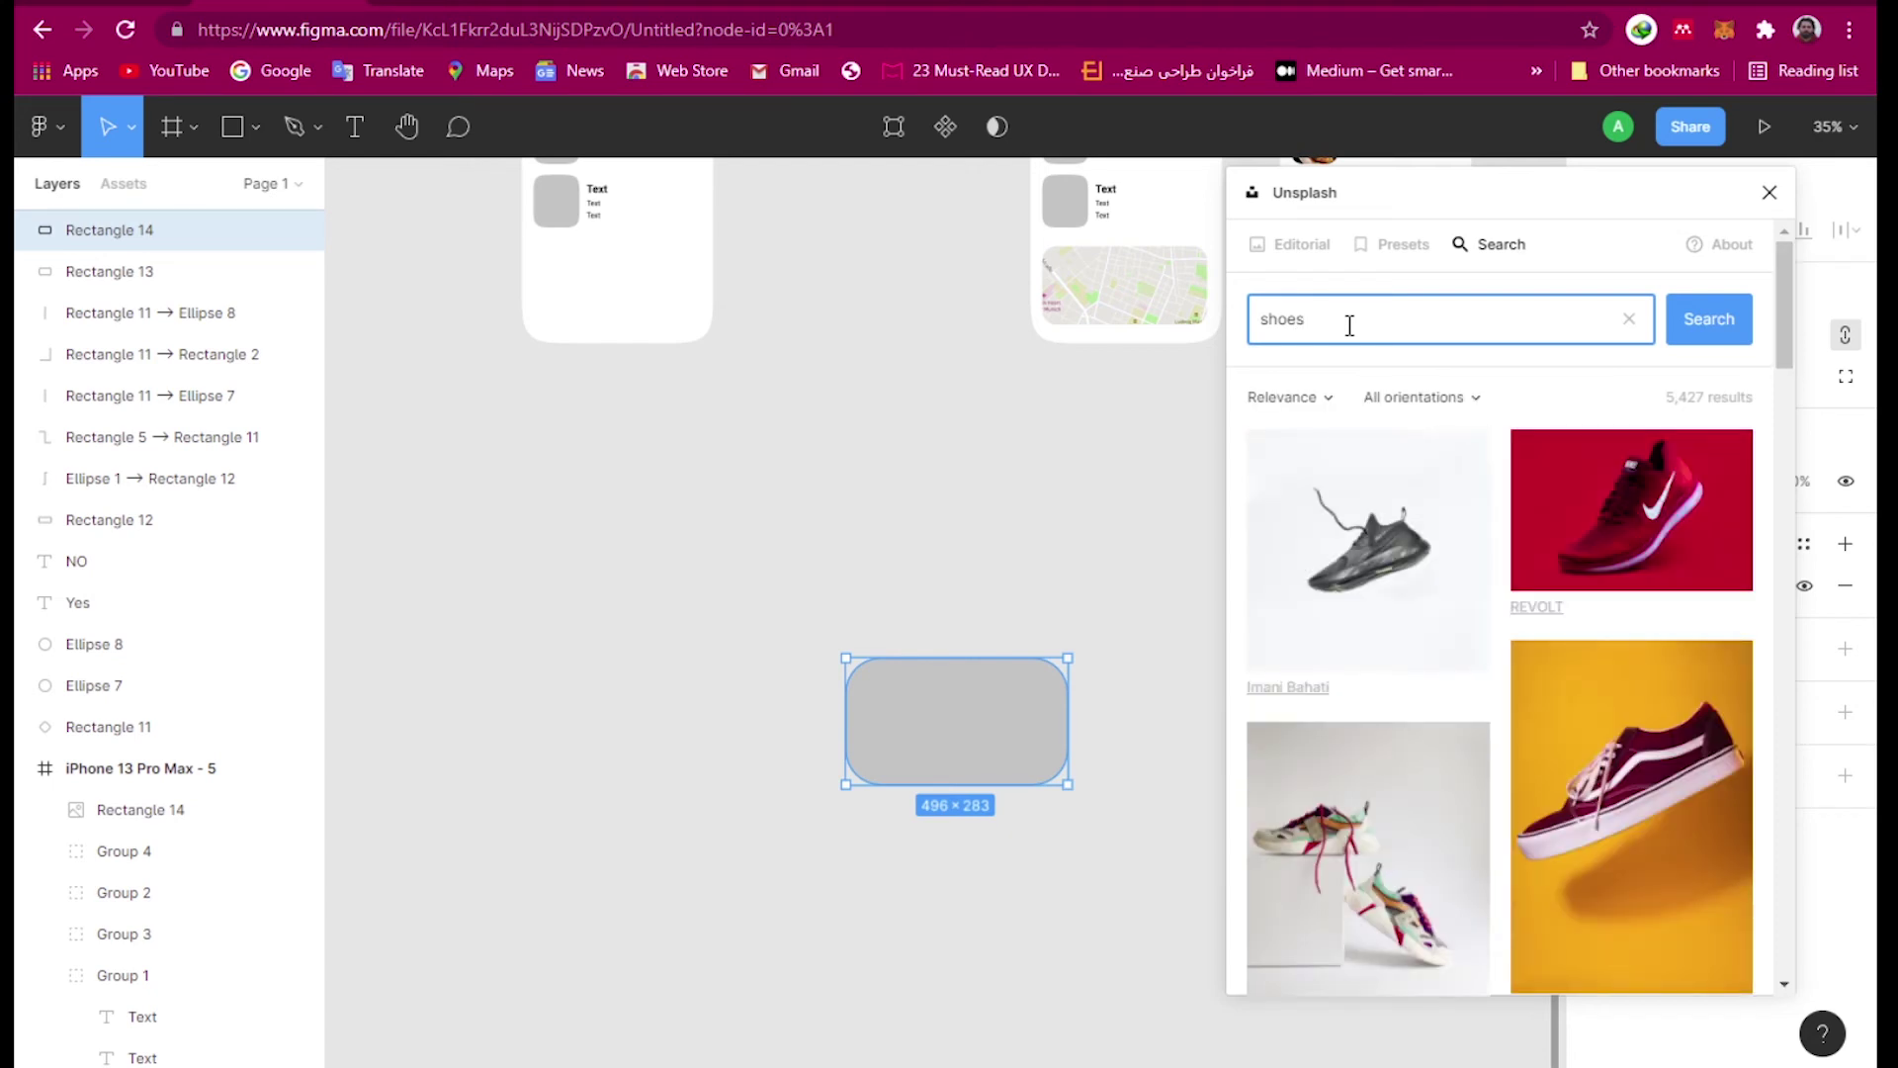
click(1671, 495)
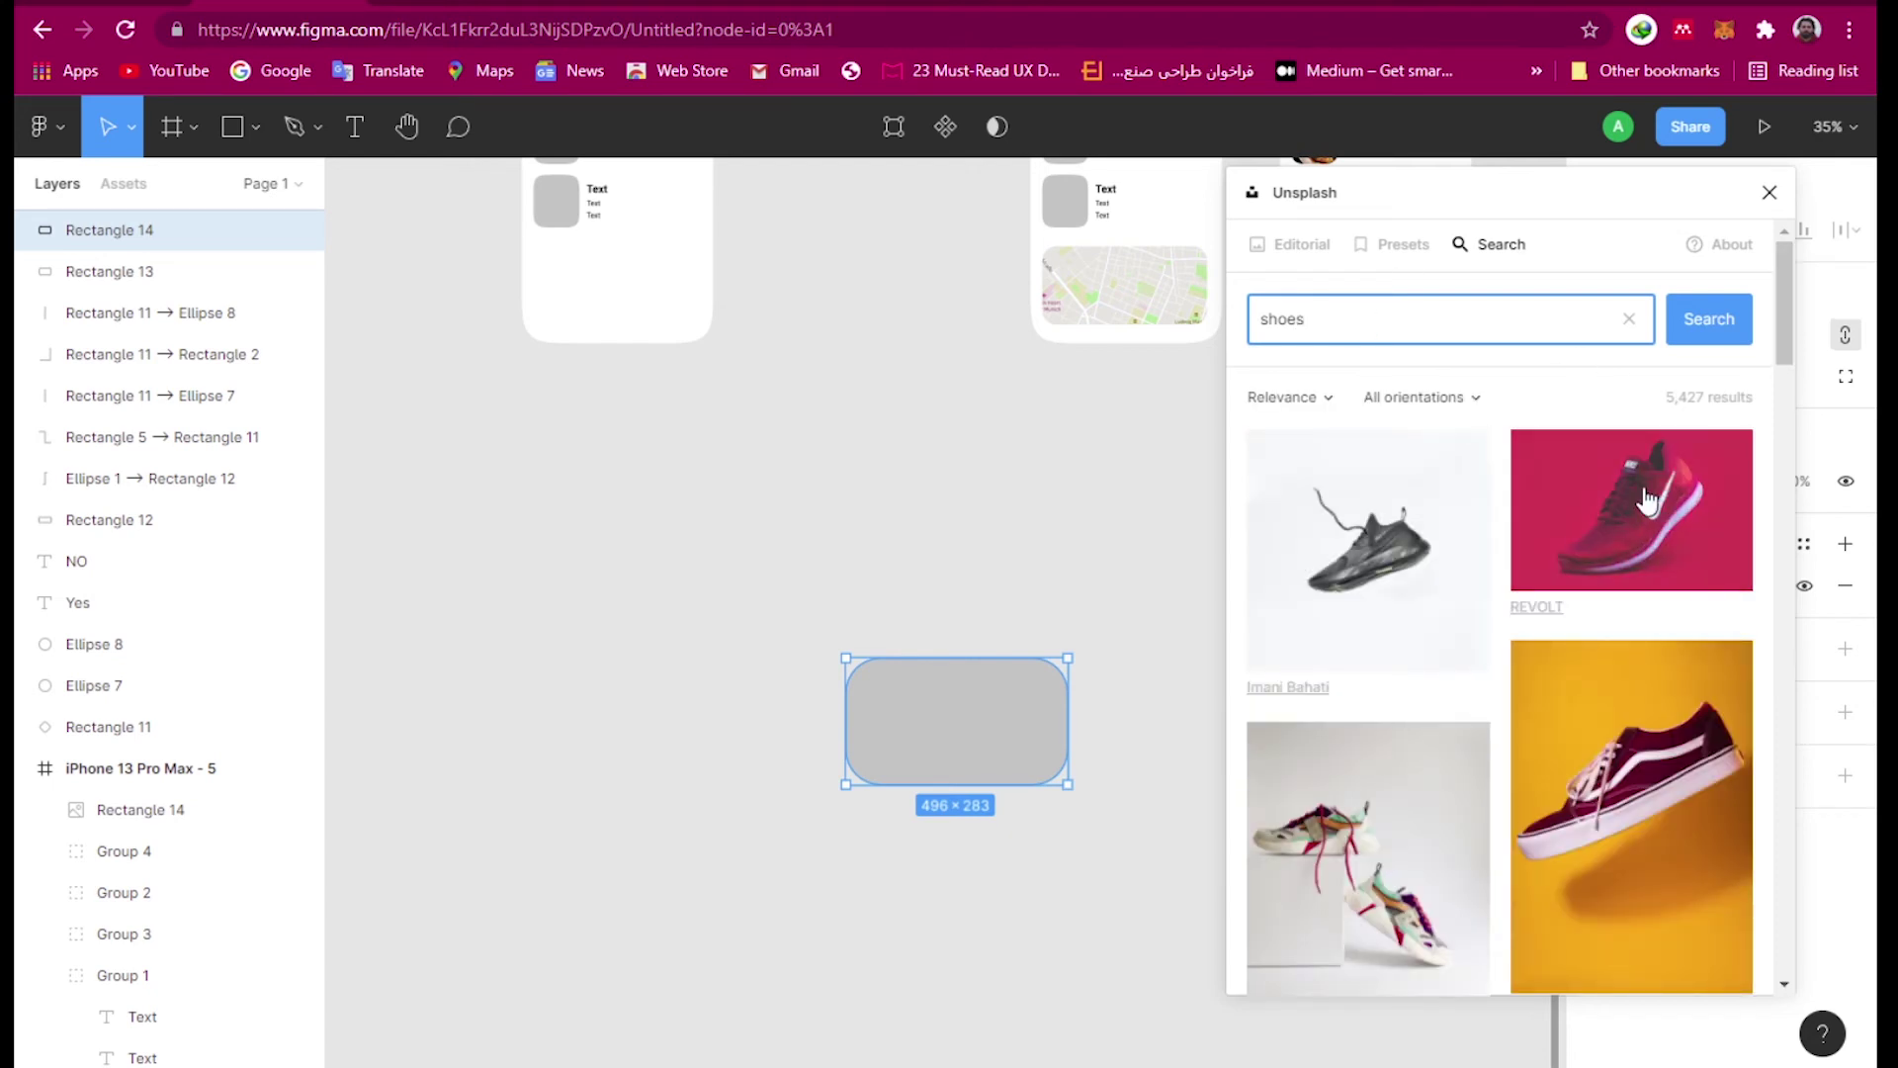
- Try to run the Remove BG plugin on the sneaker rectangle
right_click(949, 740)
mouse_move(1013, 882)
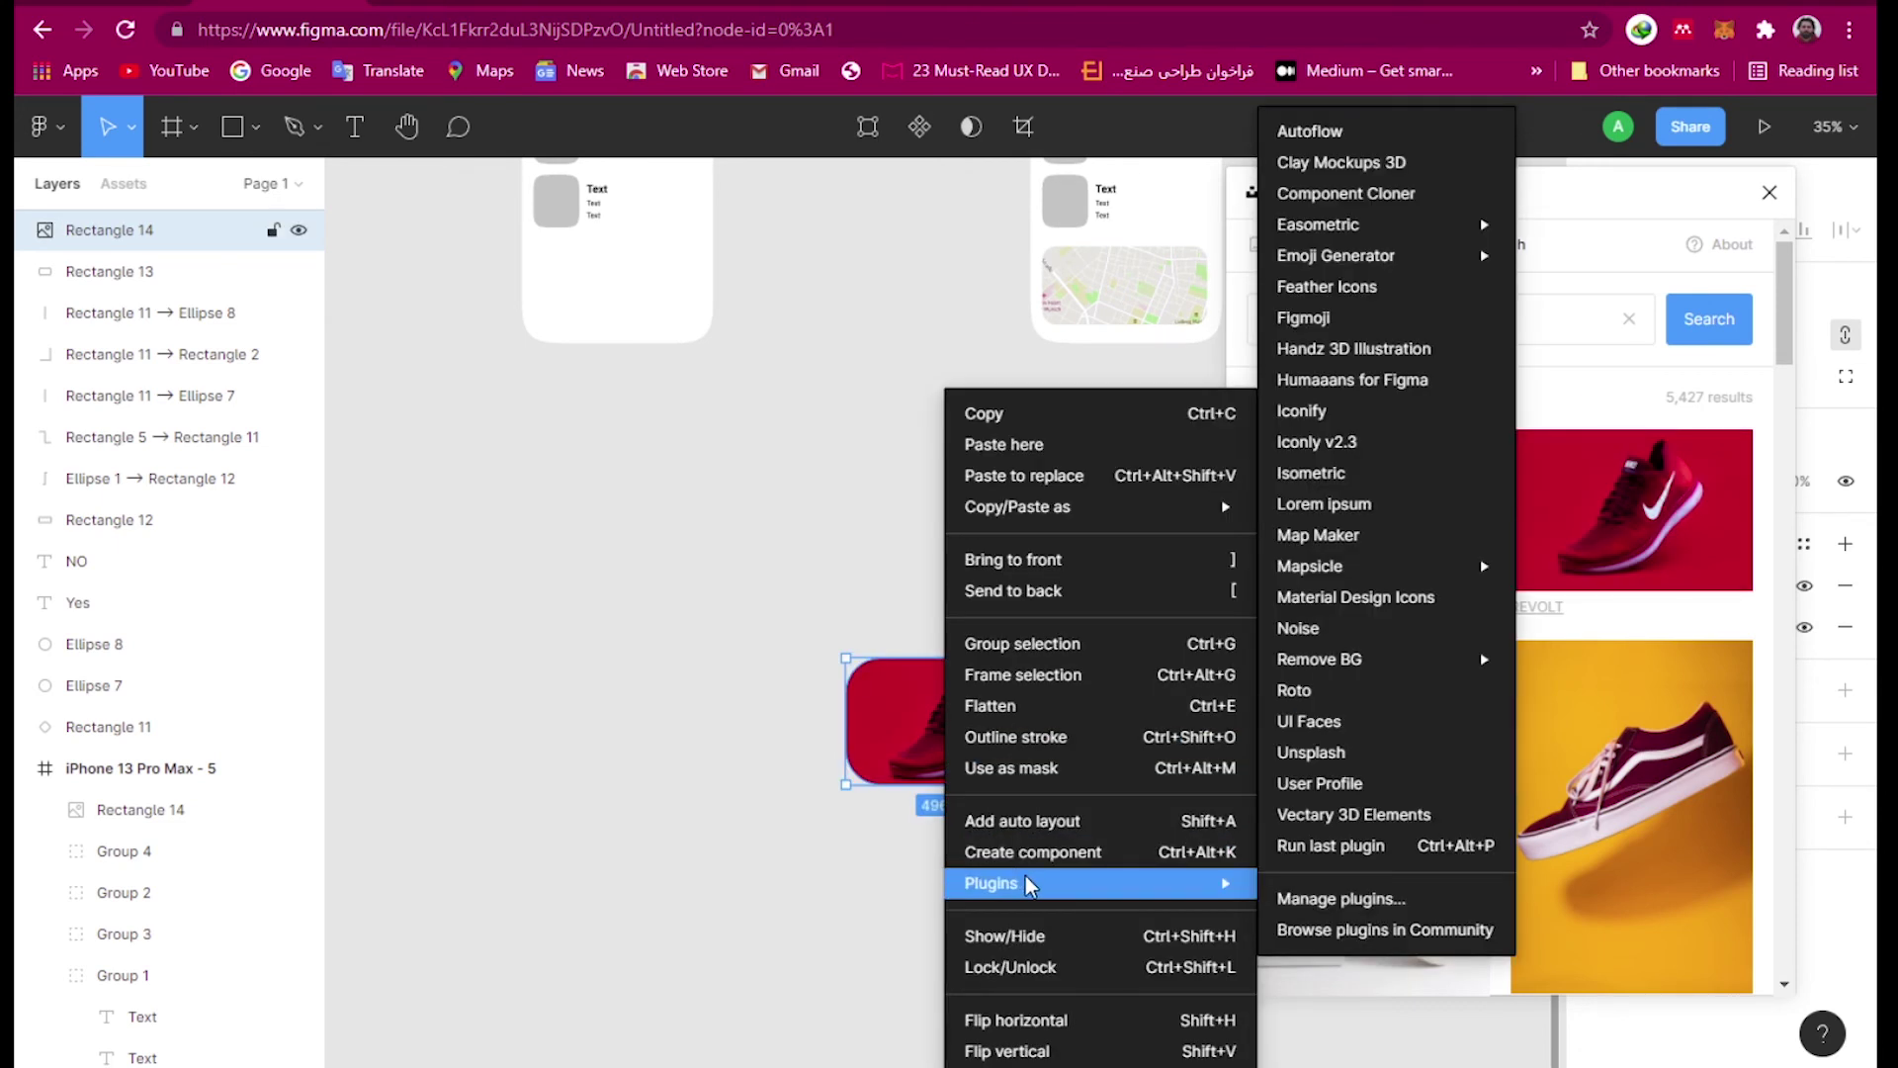
mouse_move(1355, 660)
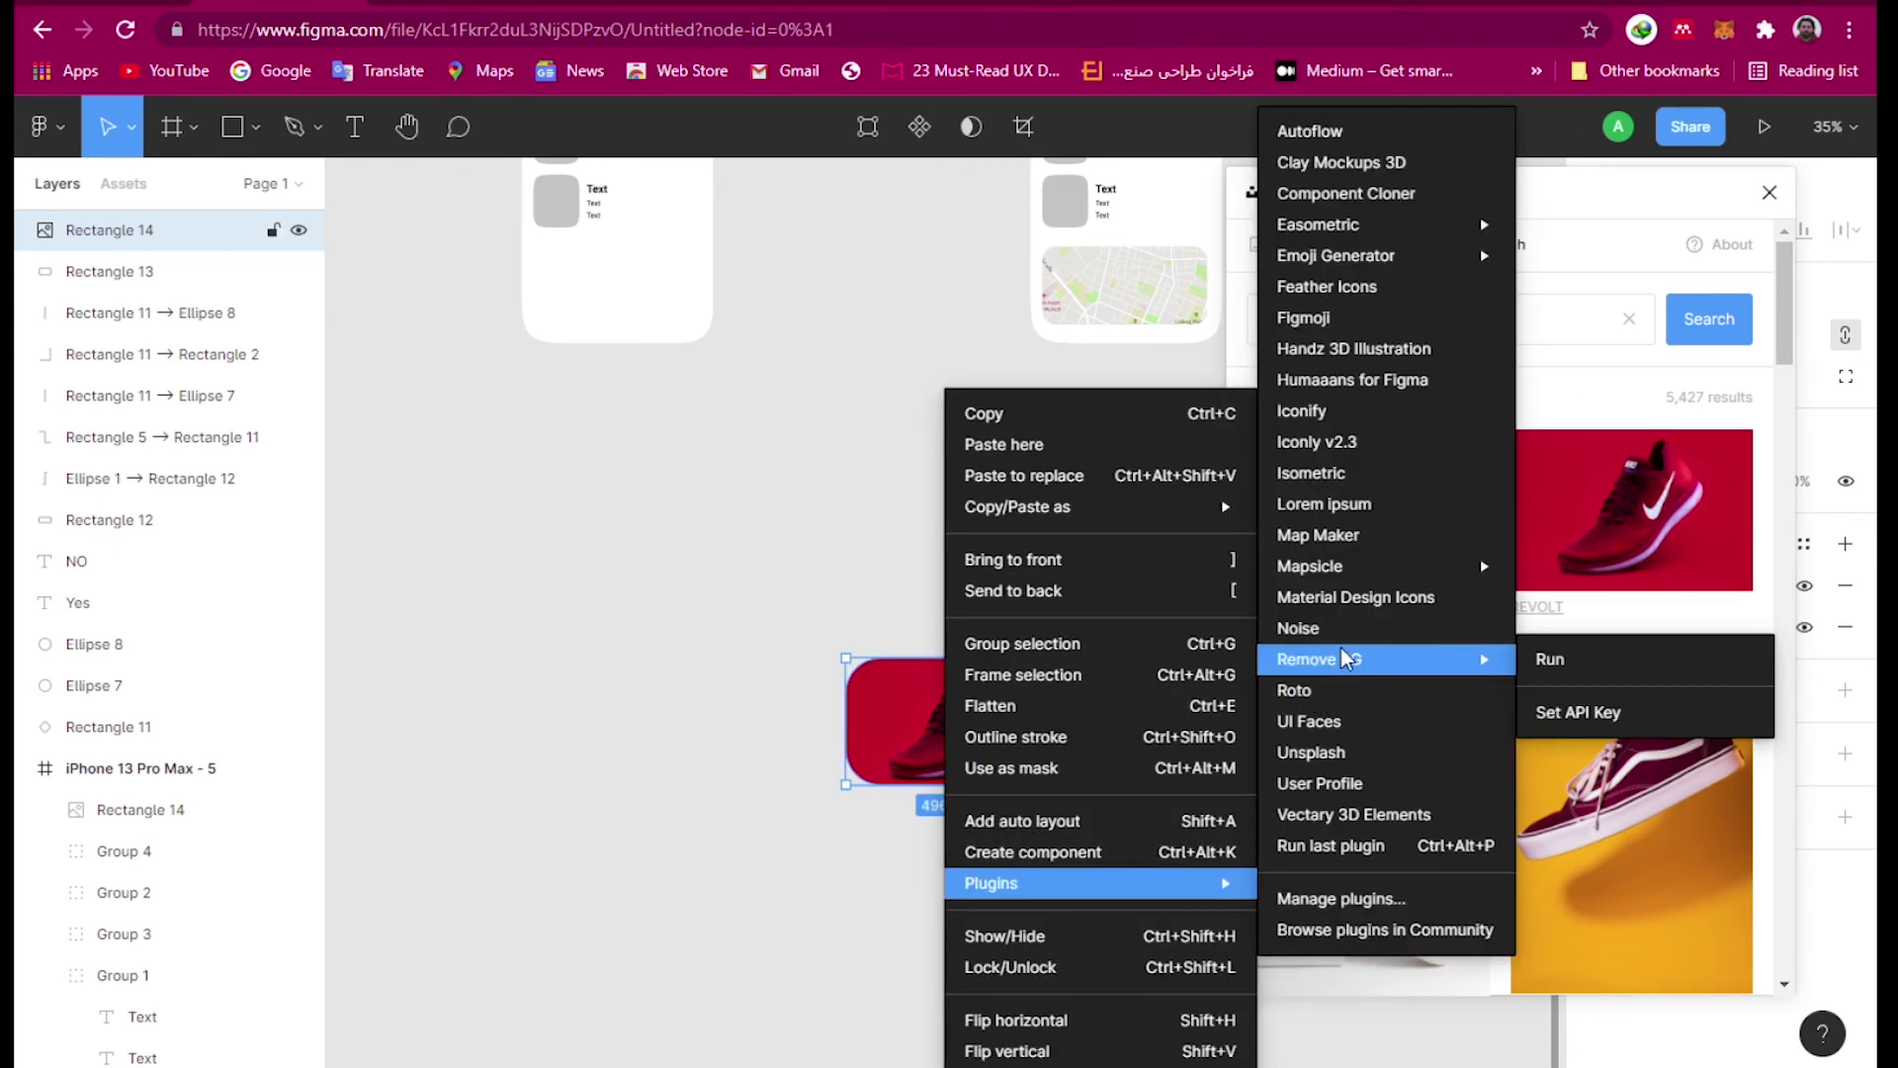
click(1608, 678)
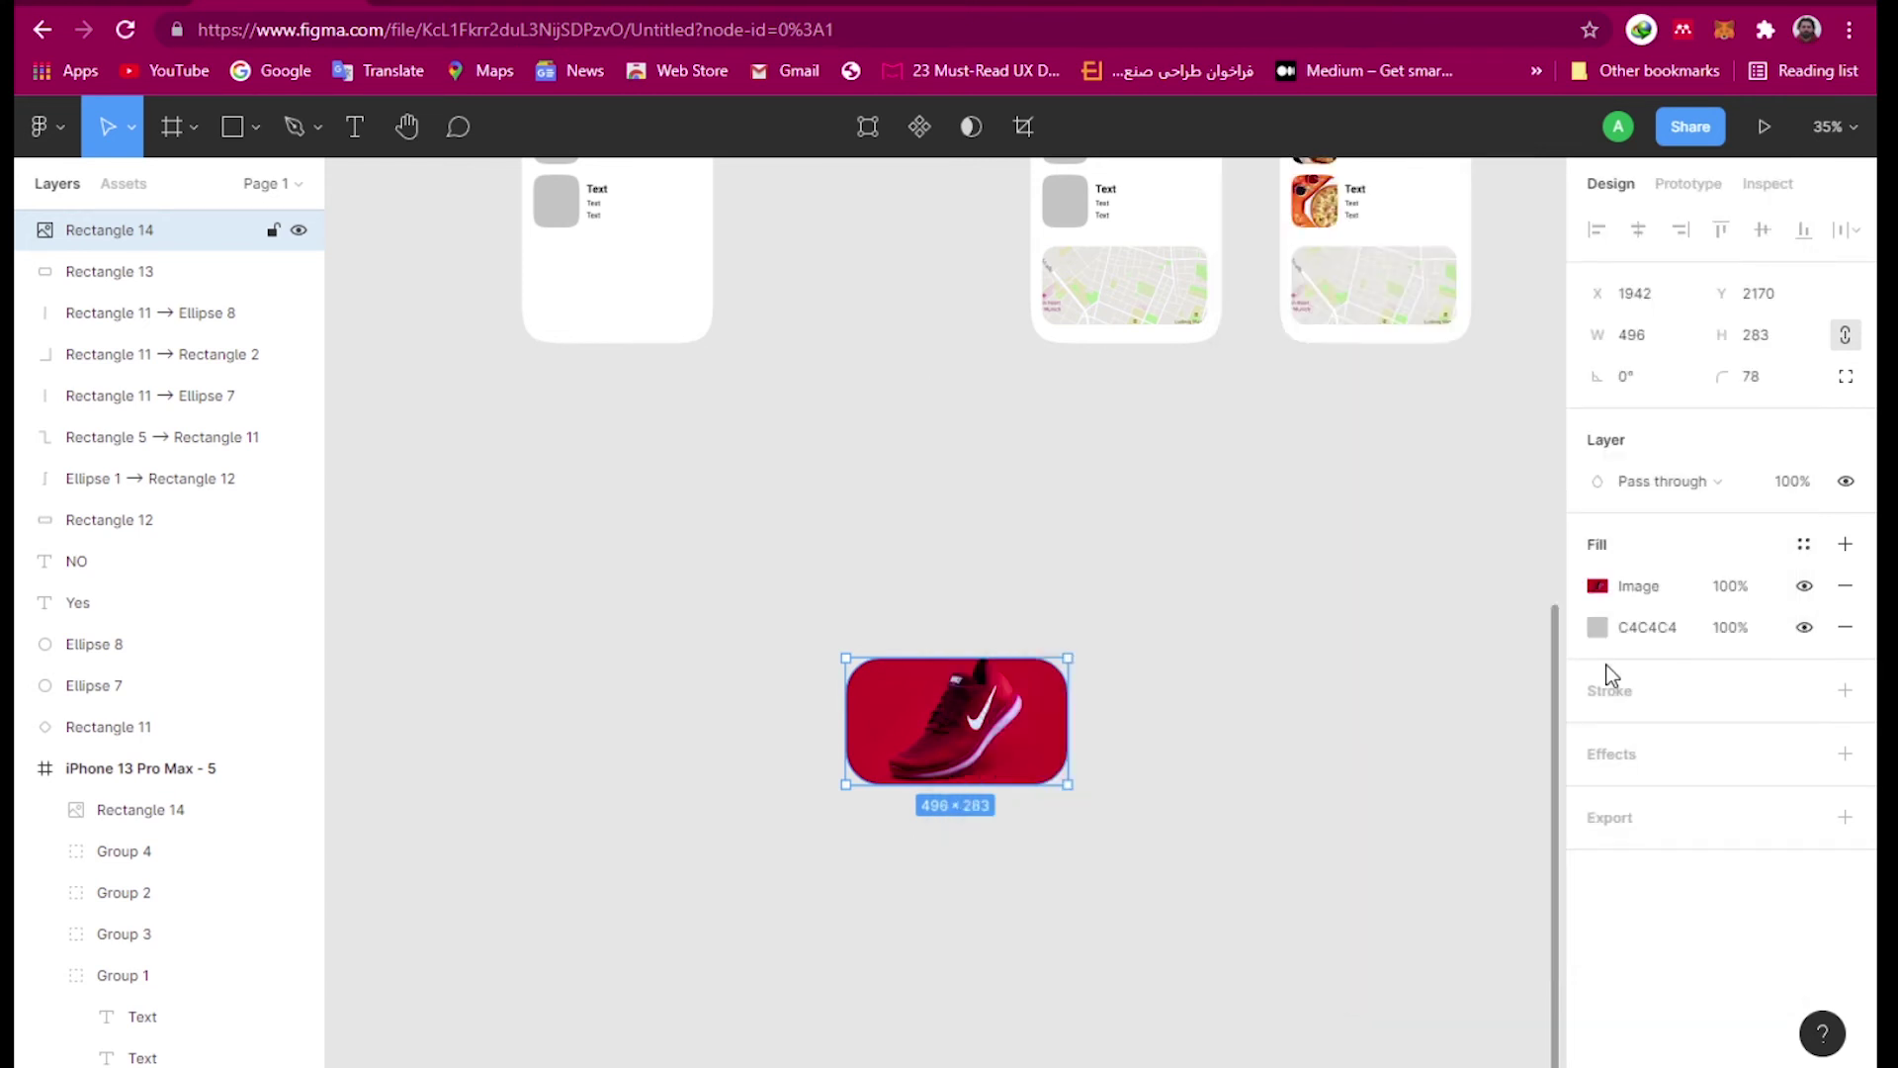
- Open the Remove BG plugin's API key setup for the sneaker rectangle
scroll(1204, 692, up, 3)
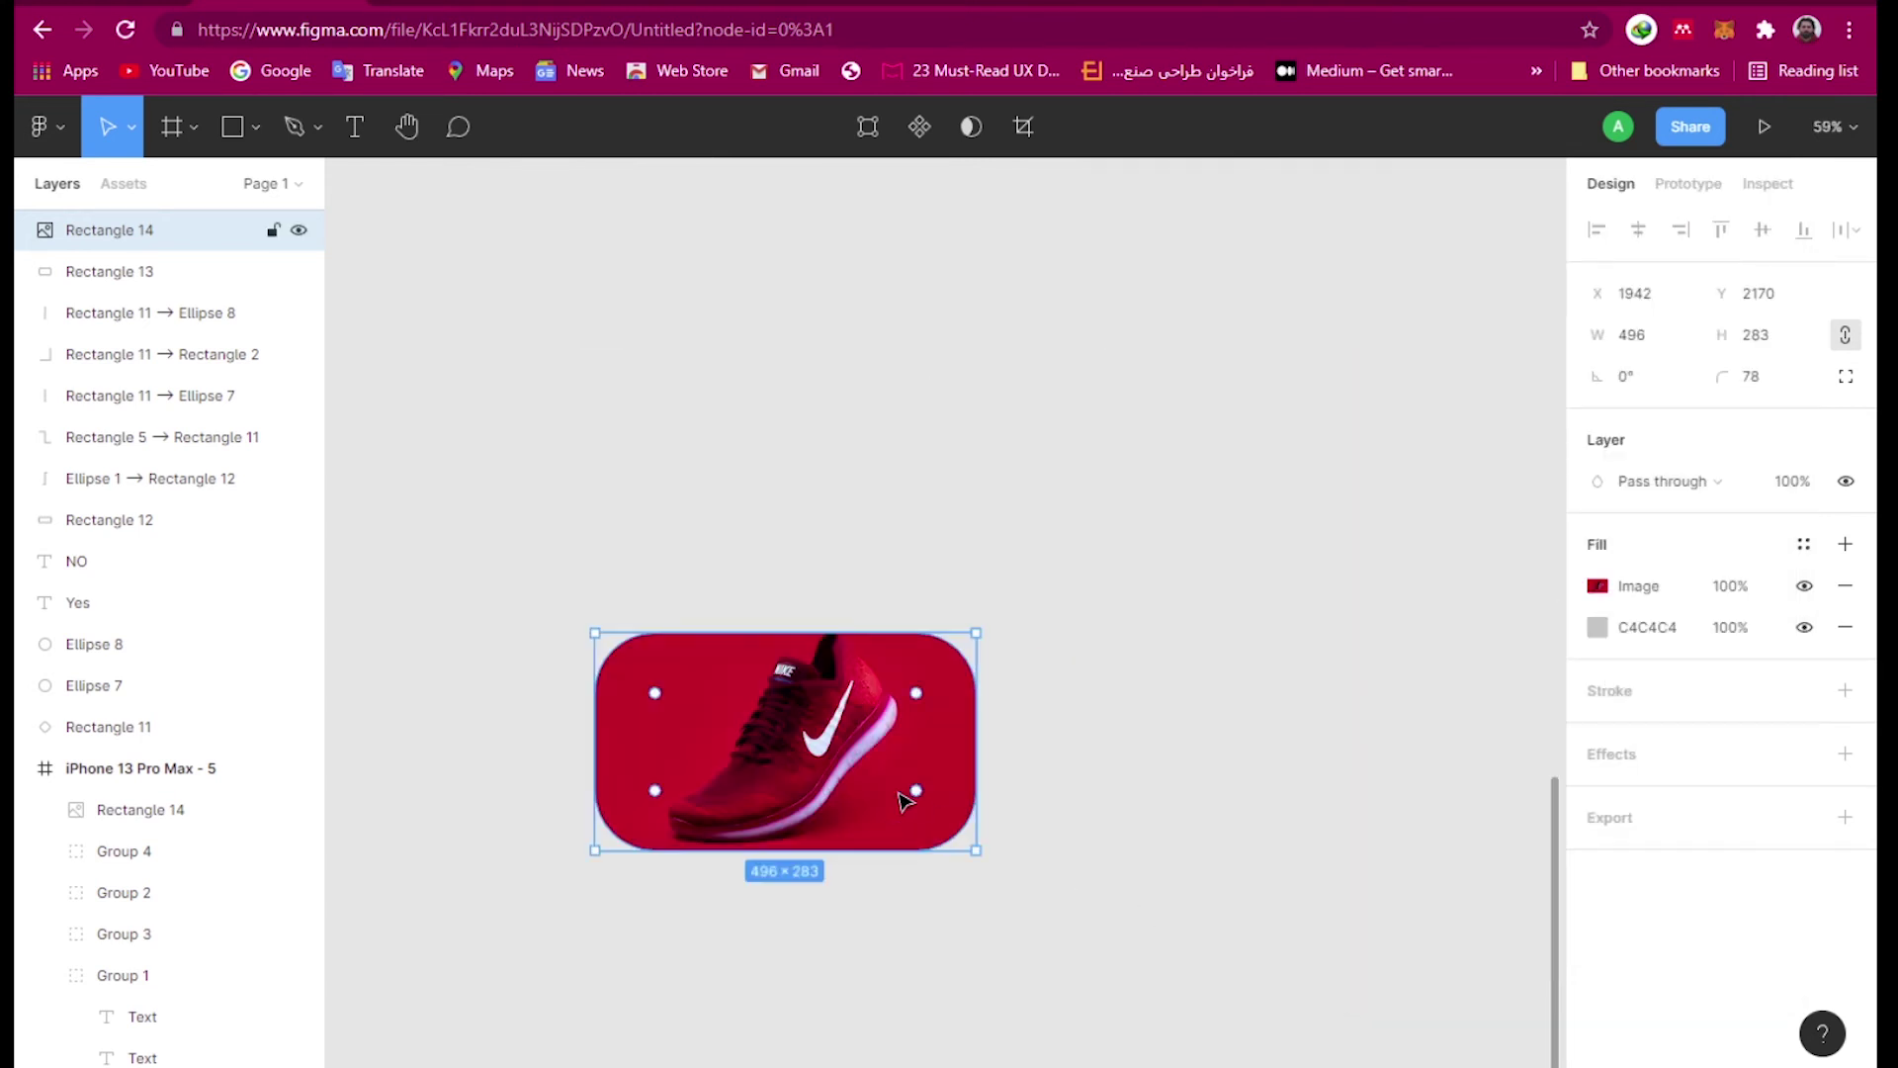
right_click(1137, 731)
mouse_move(1199, 904)
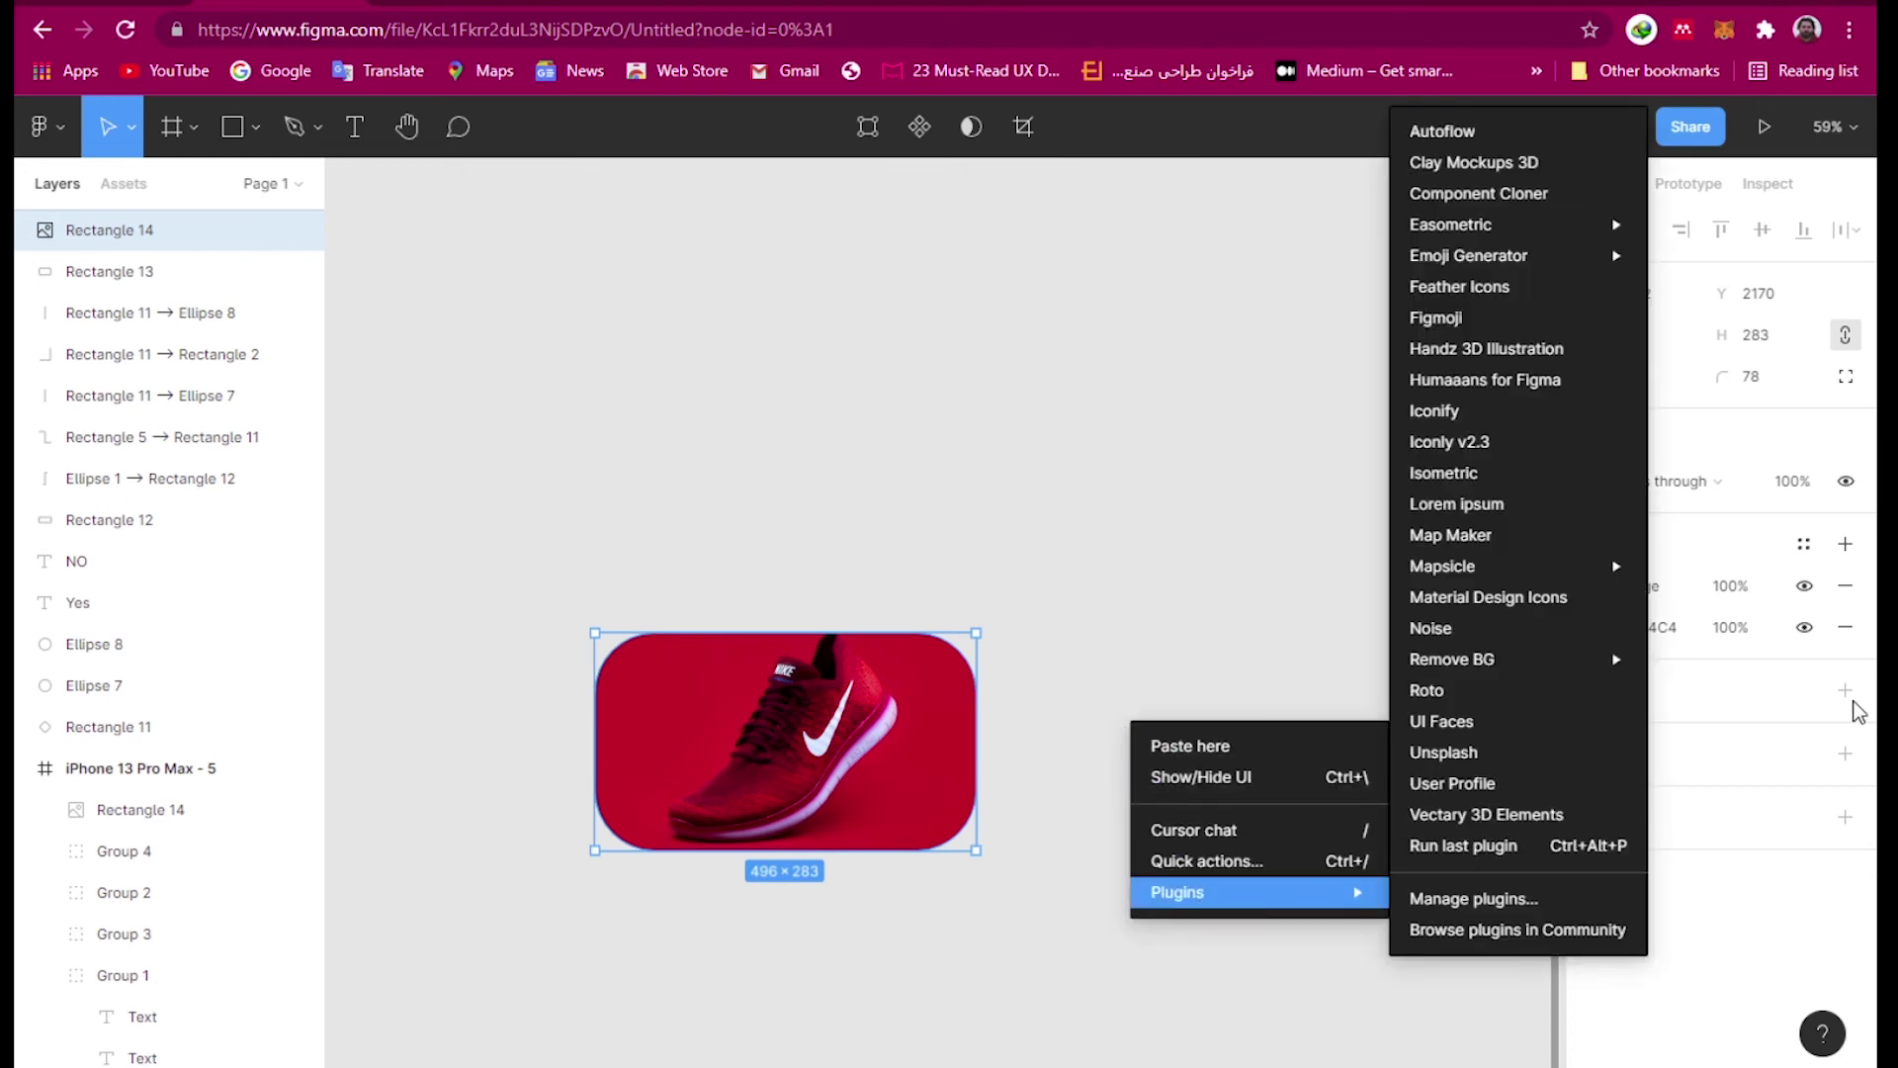
mouse_move(1579, 674)
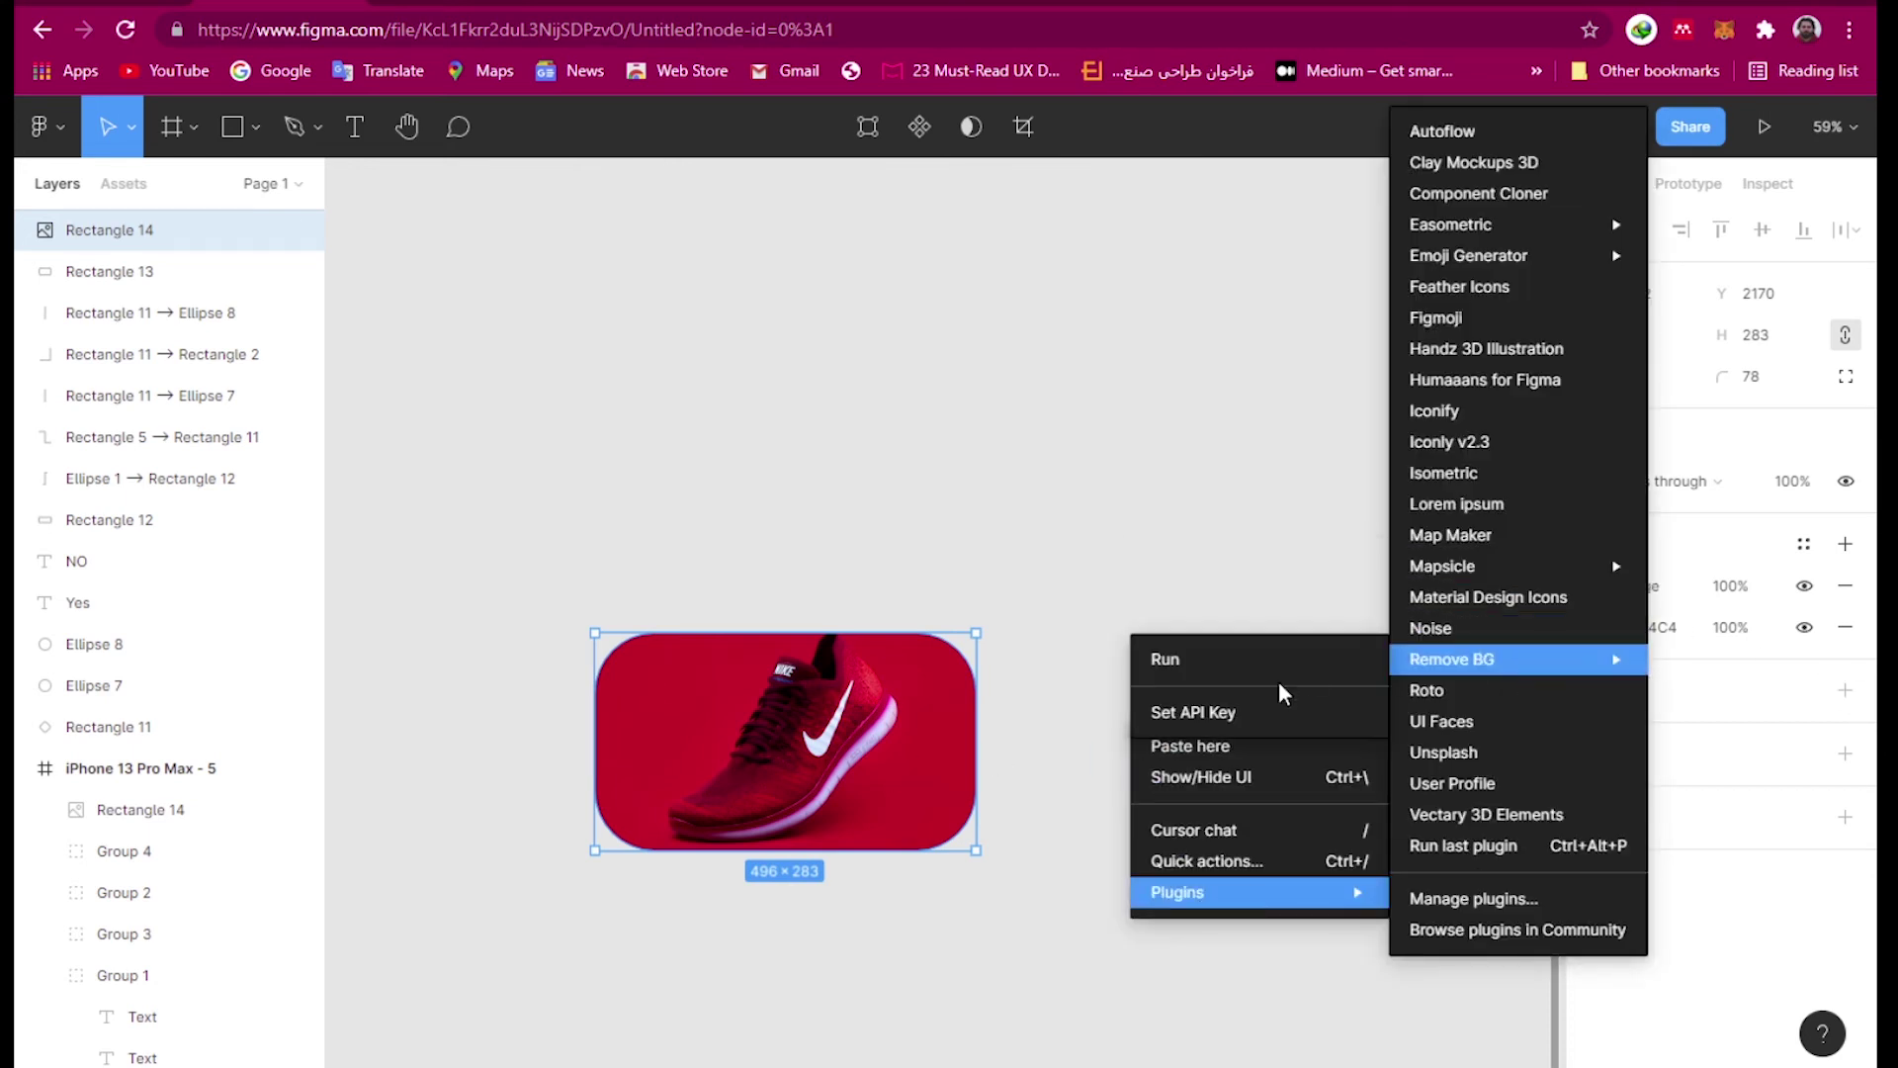
click(1240, 712)
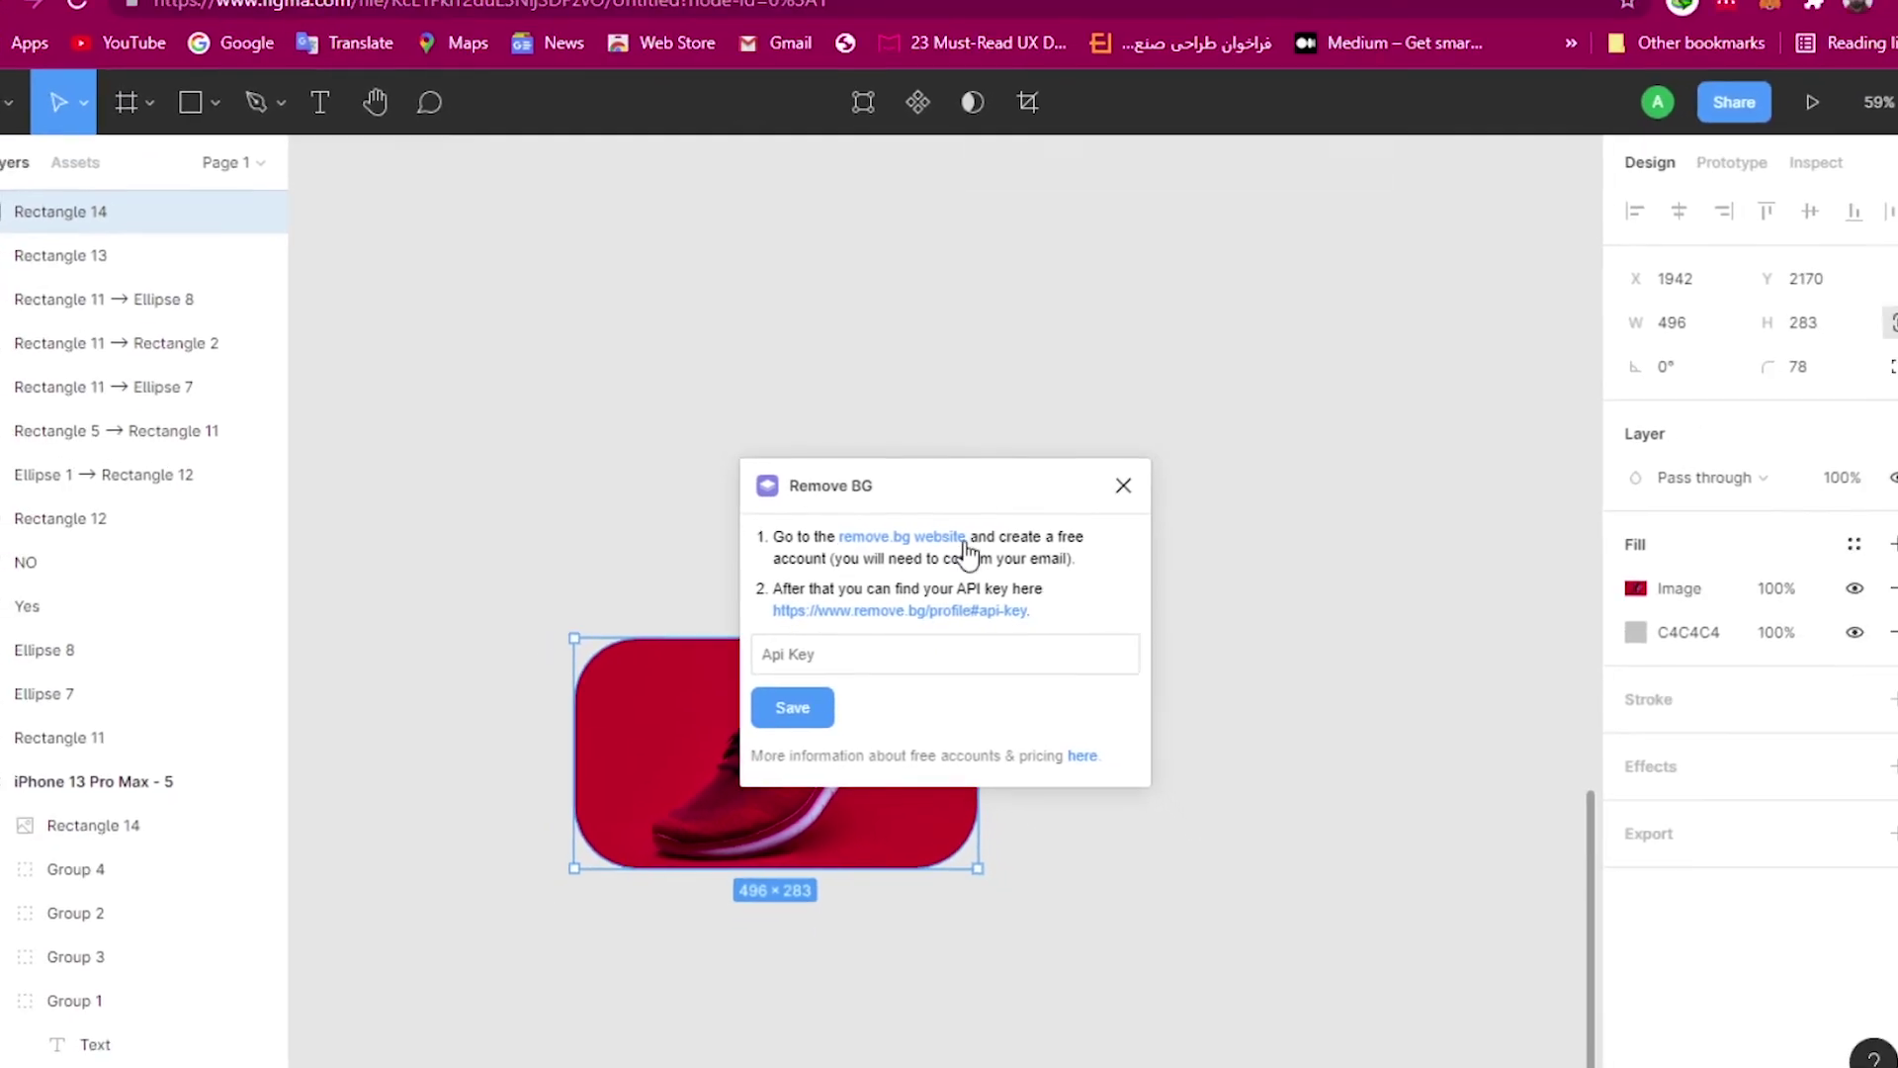
- Log in to the remove.bg website with the Google account and reveal the API key on its dashboard
click(945, 540)
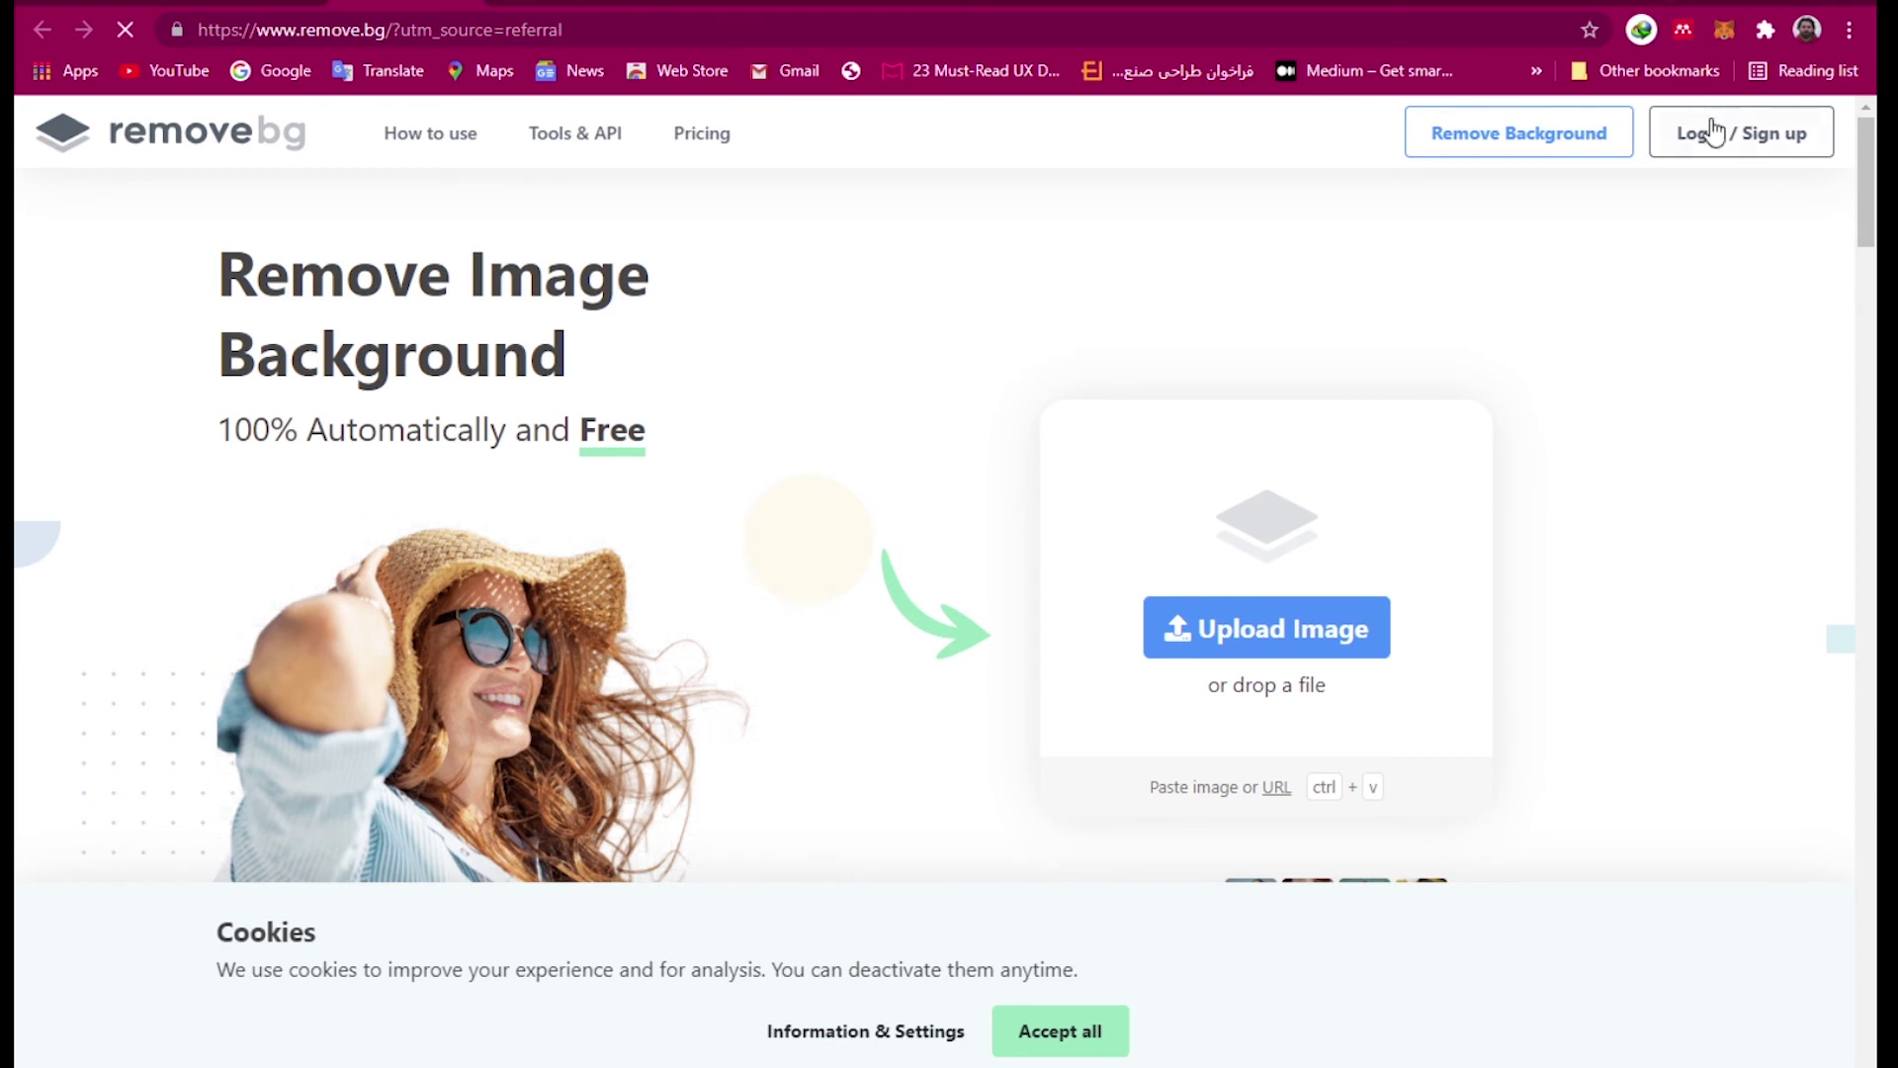
click(1760, 148)
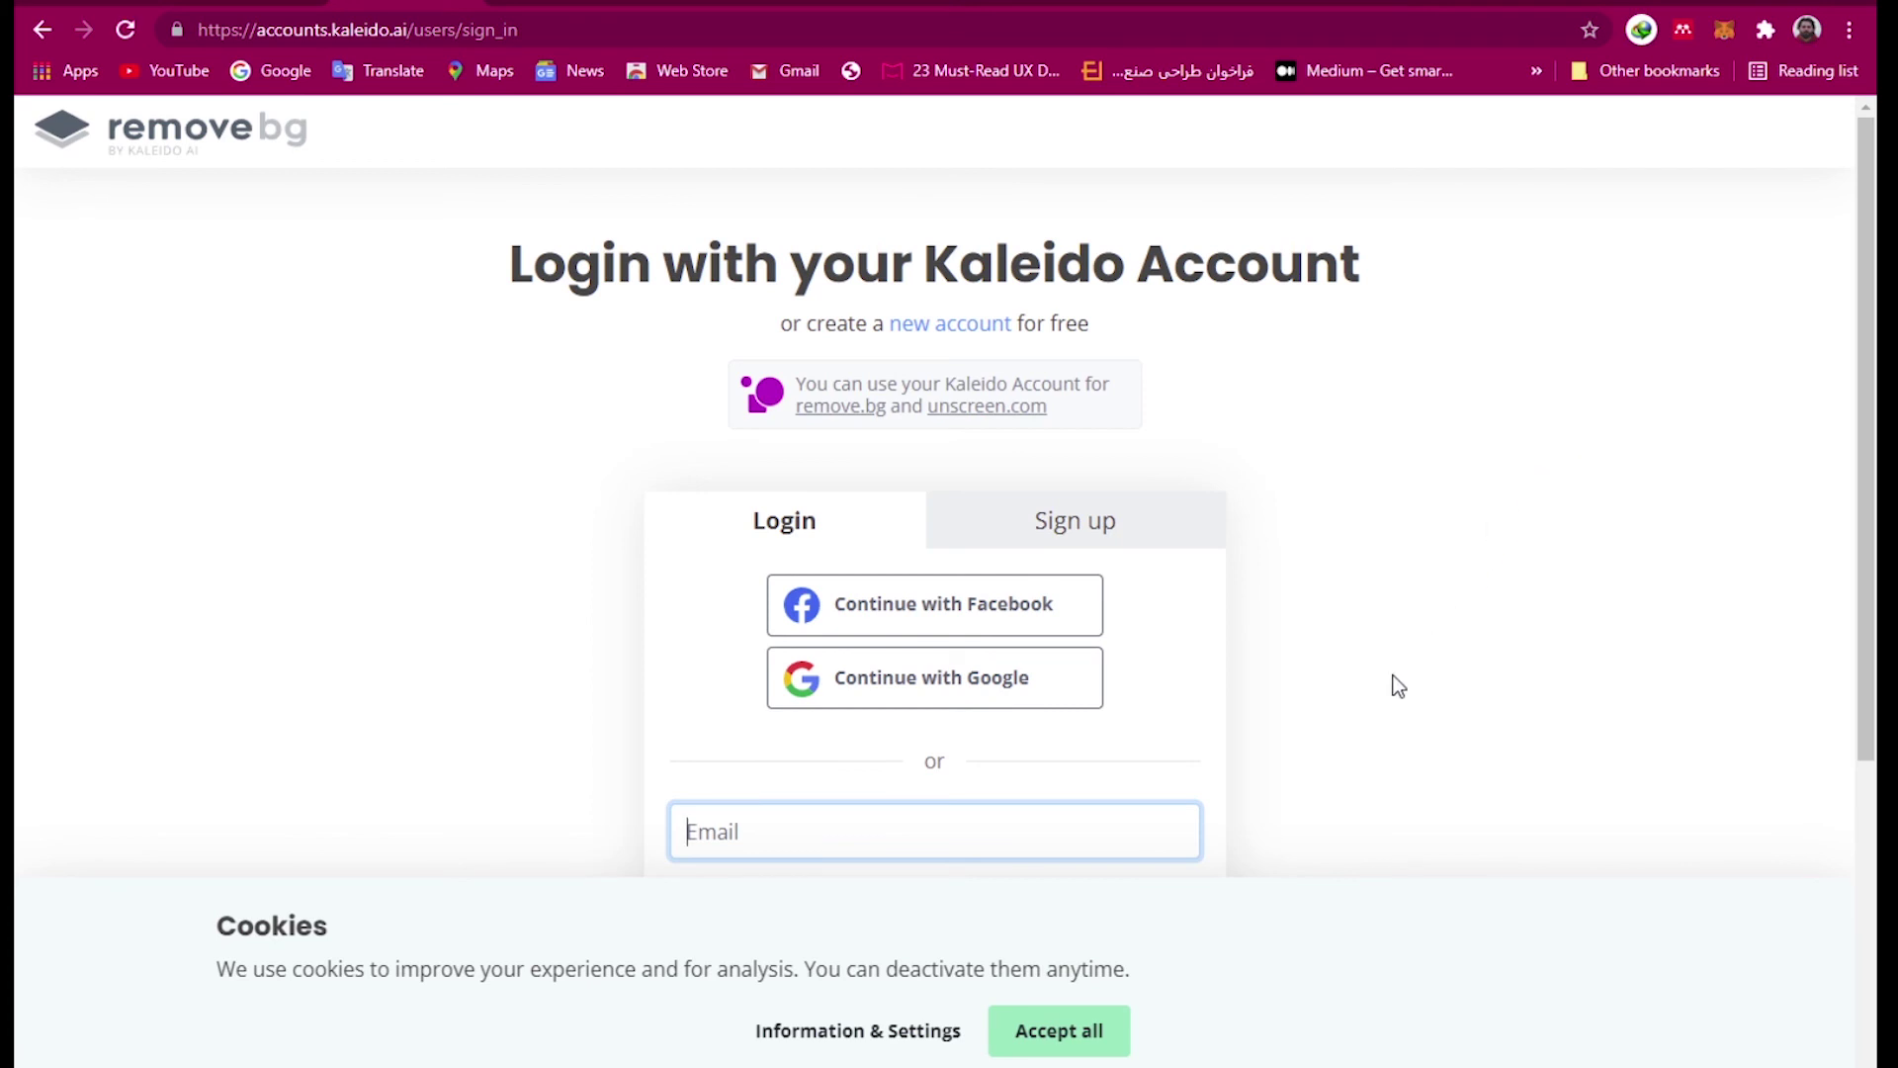
click(835, 692)
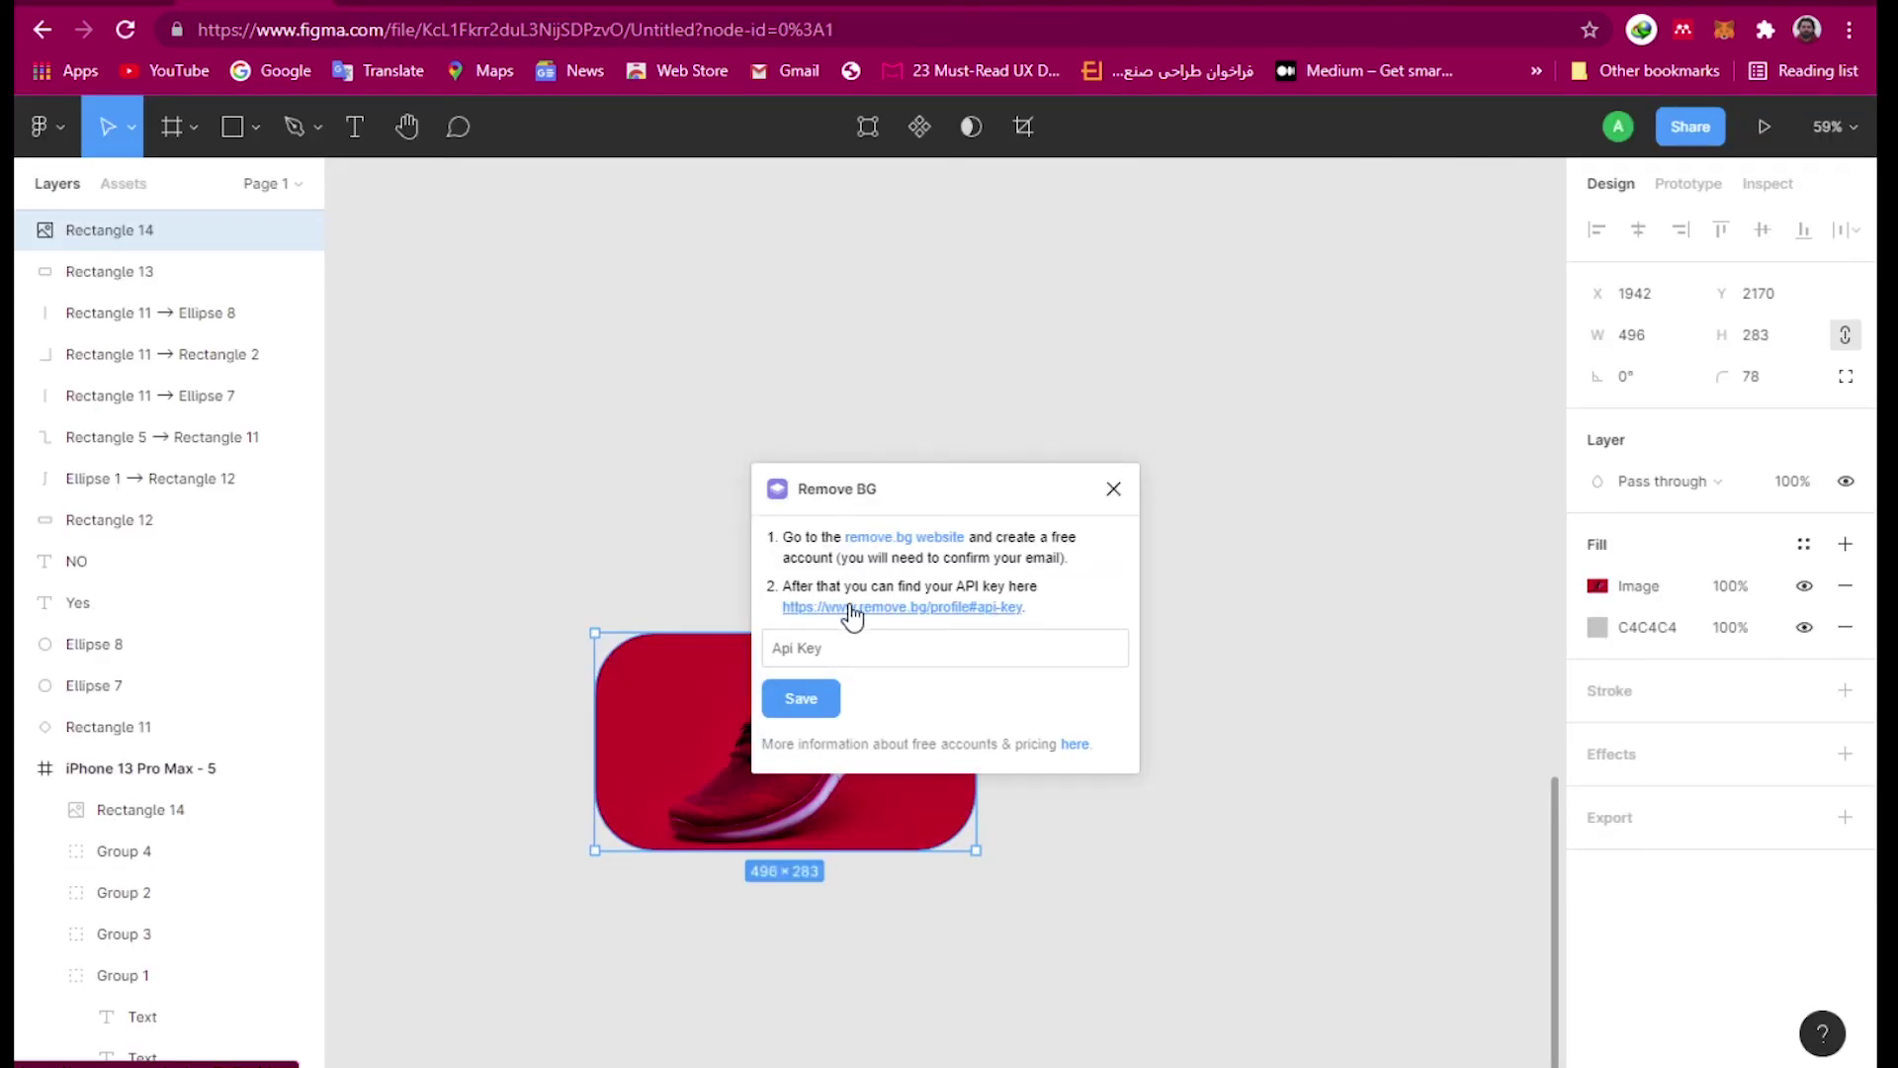
click(915, 609)
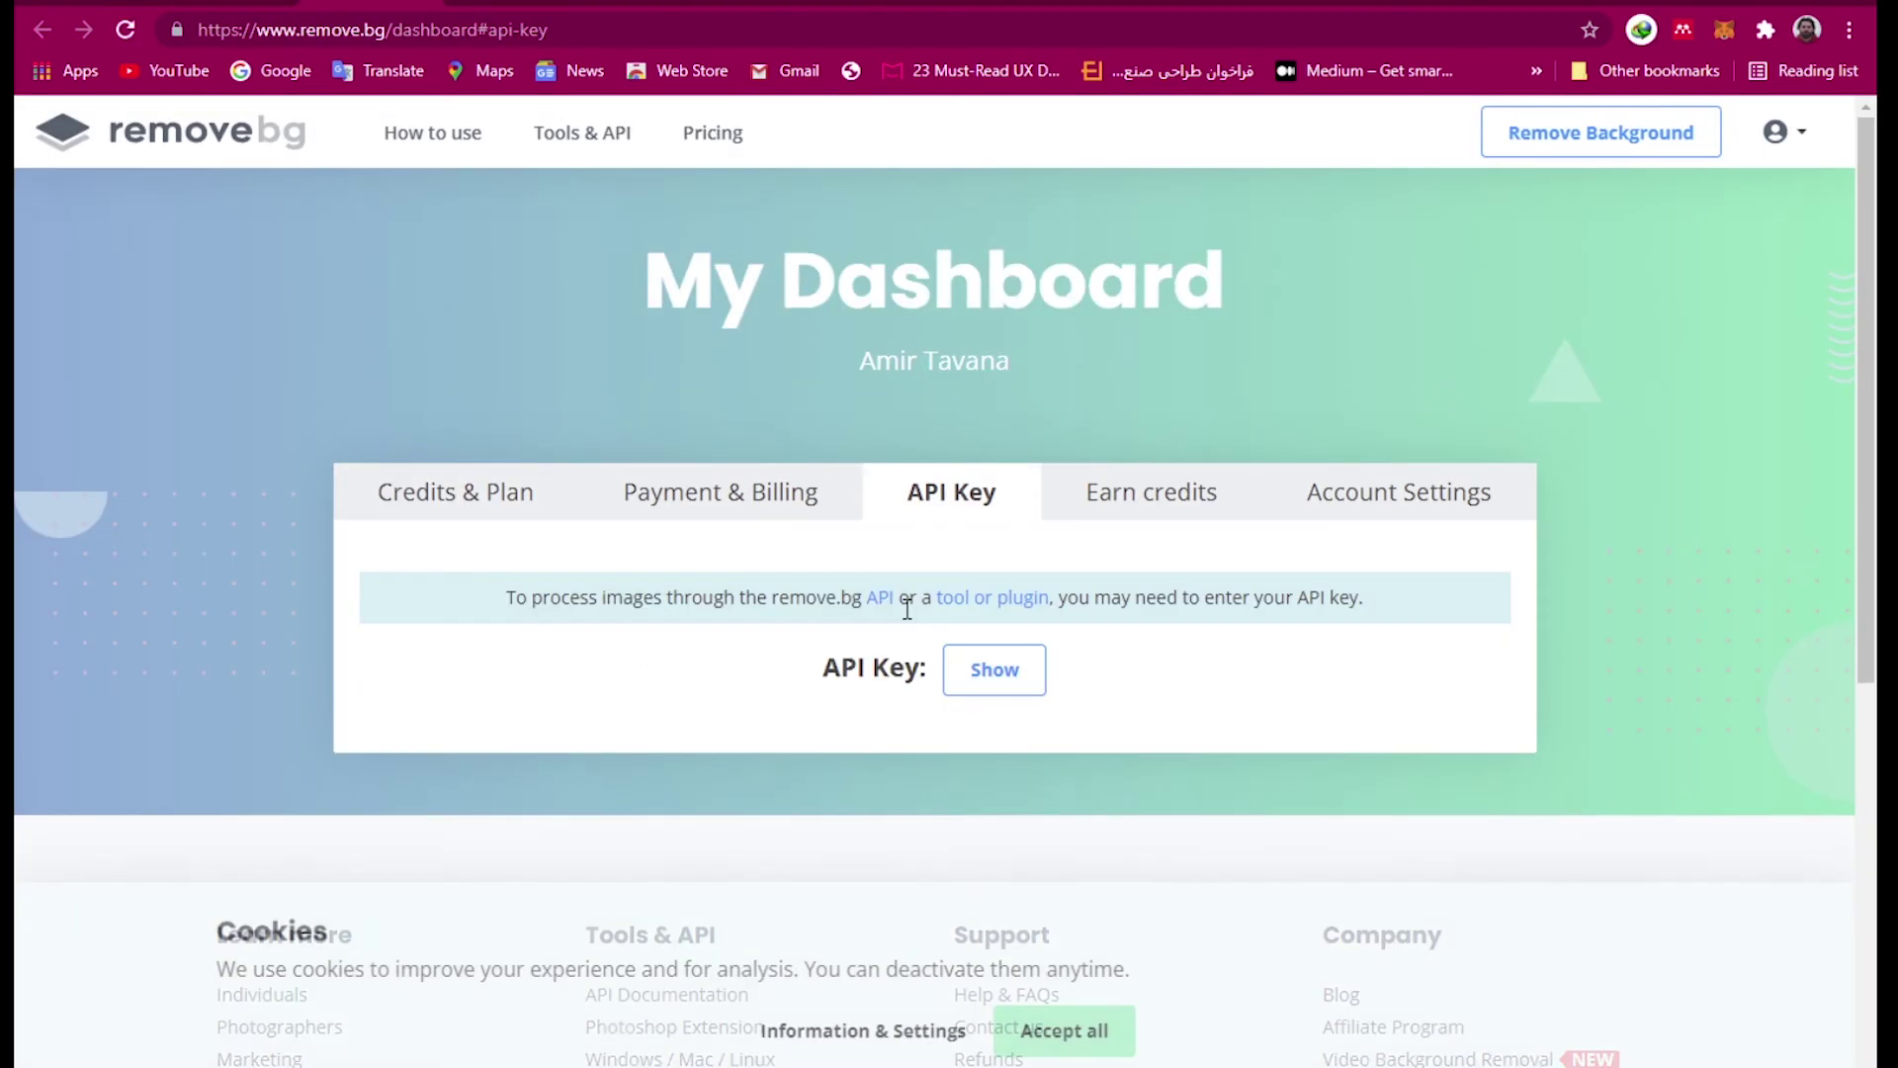
click(972, 680)
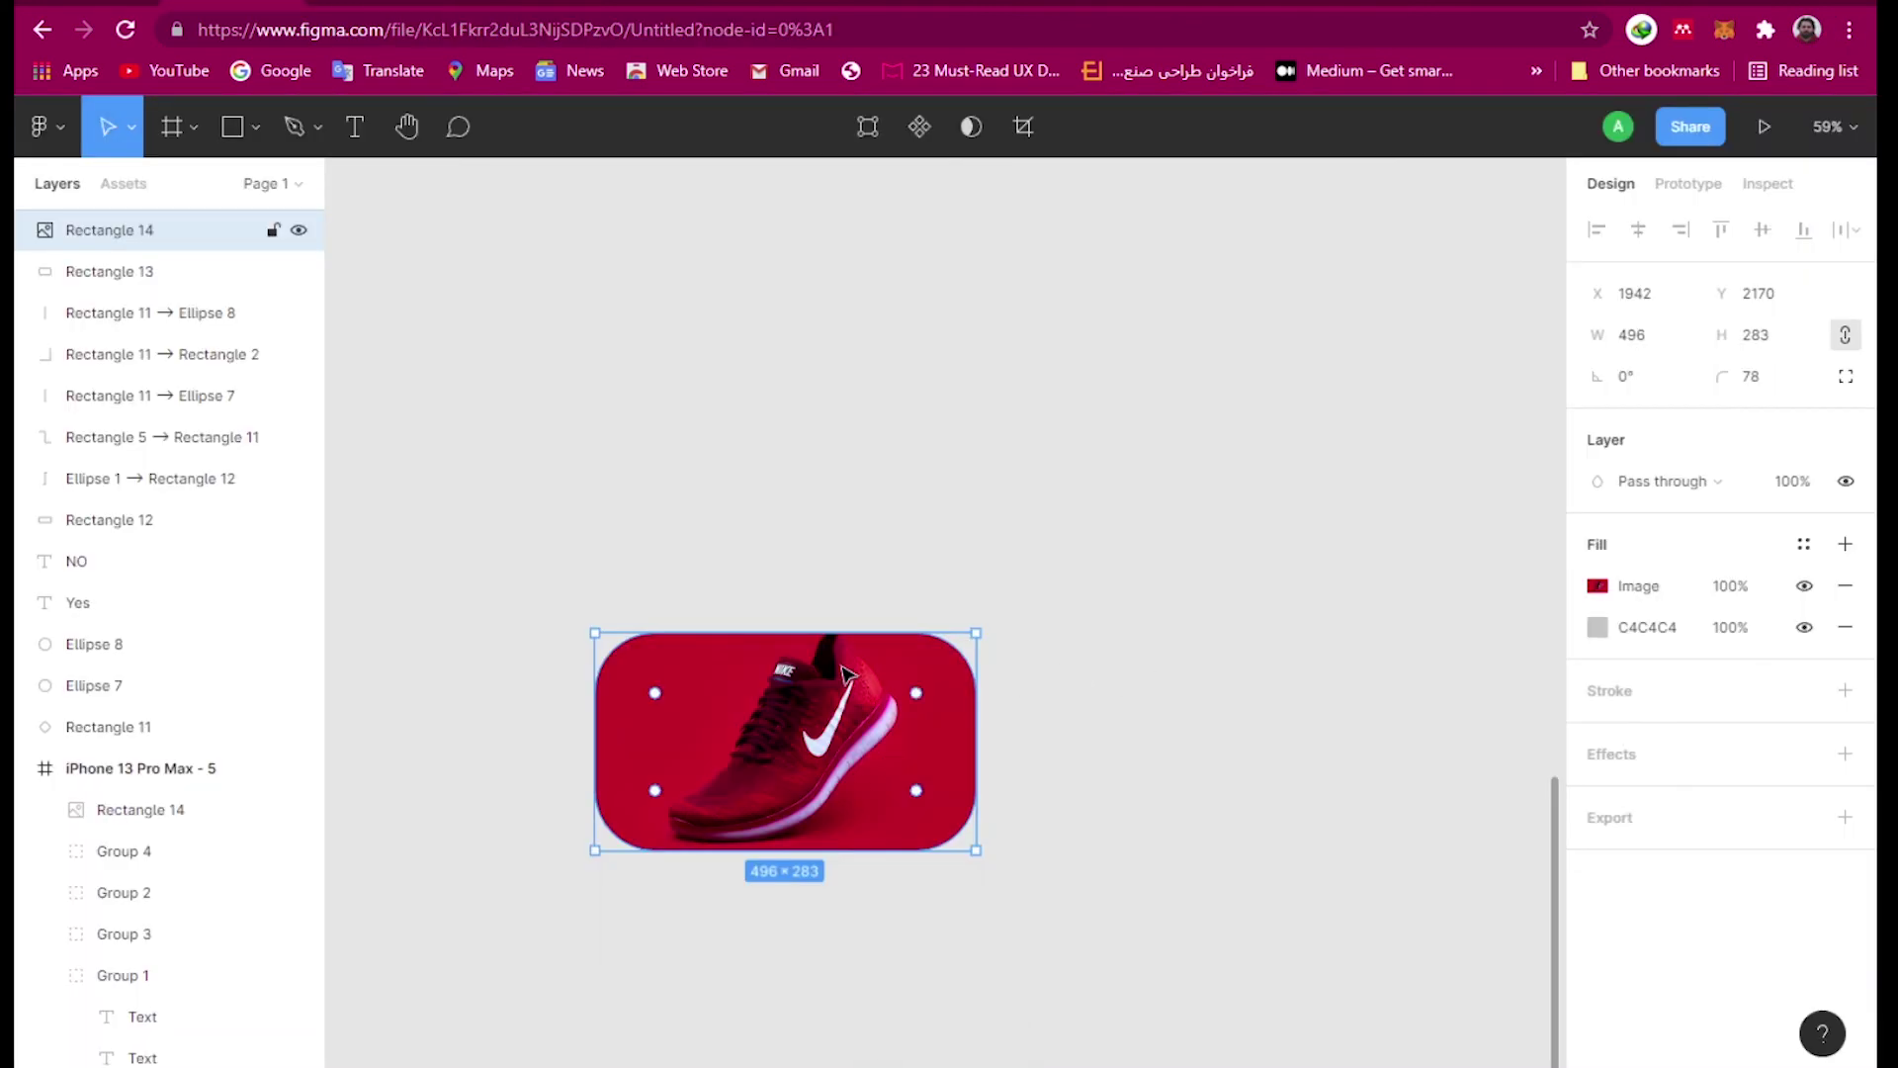
- Run the Remove BG plugin on the sneaker rectangle to cut out its red background
right_click(947, 747)
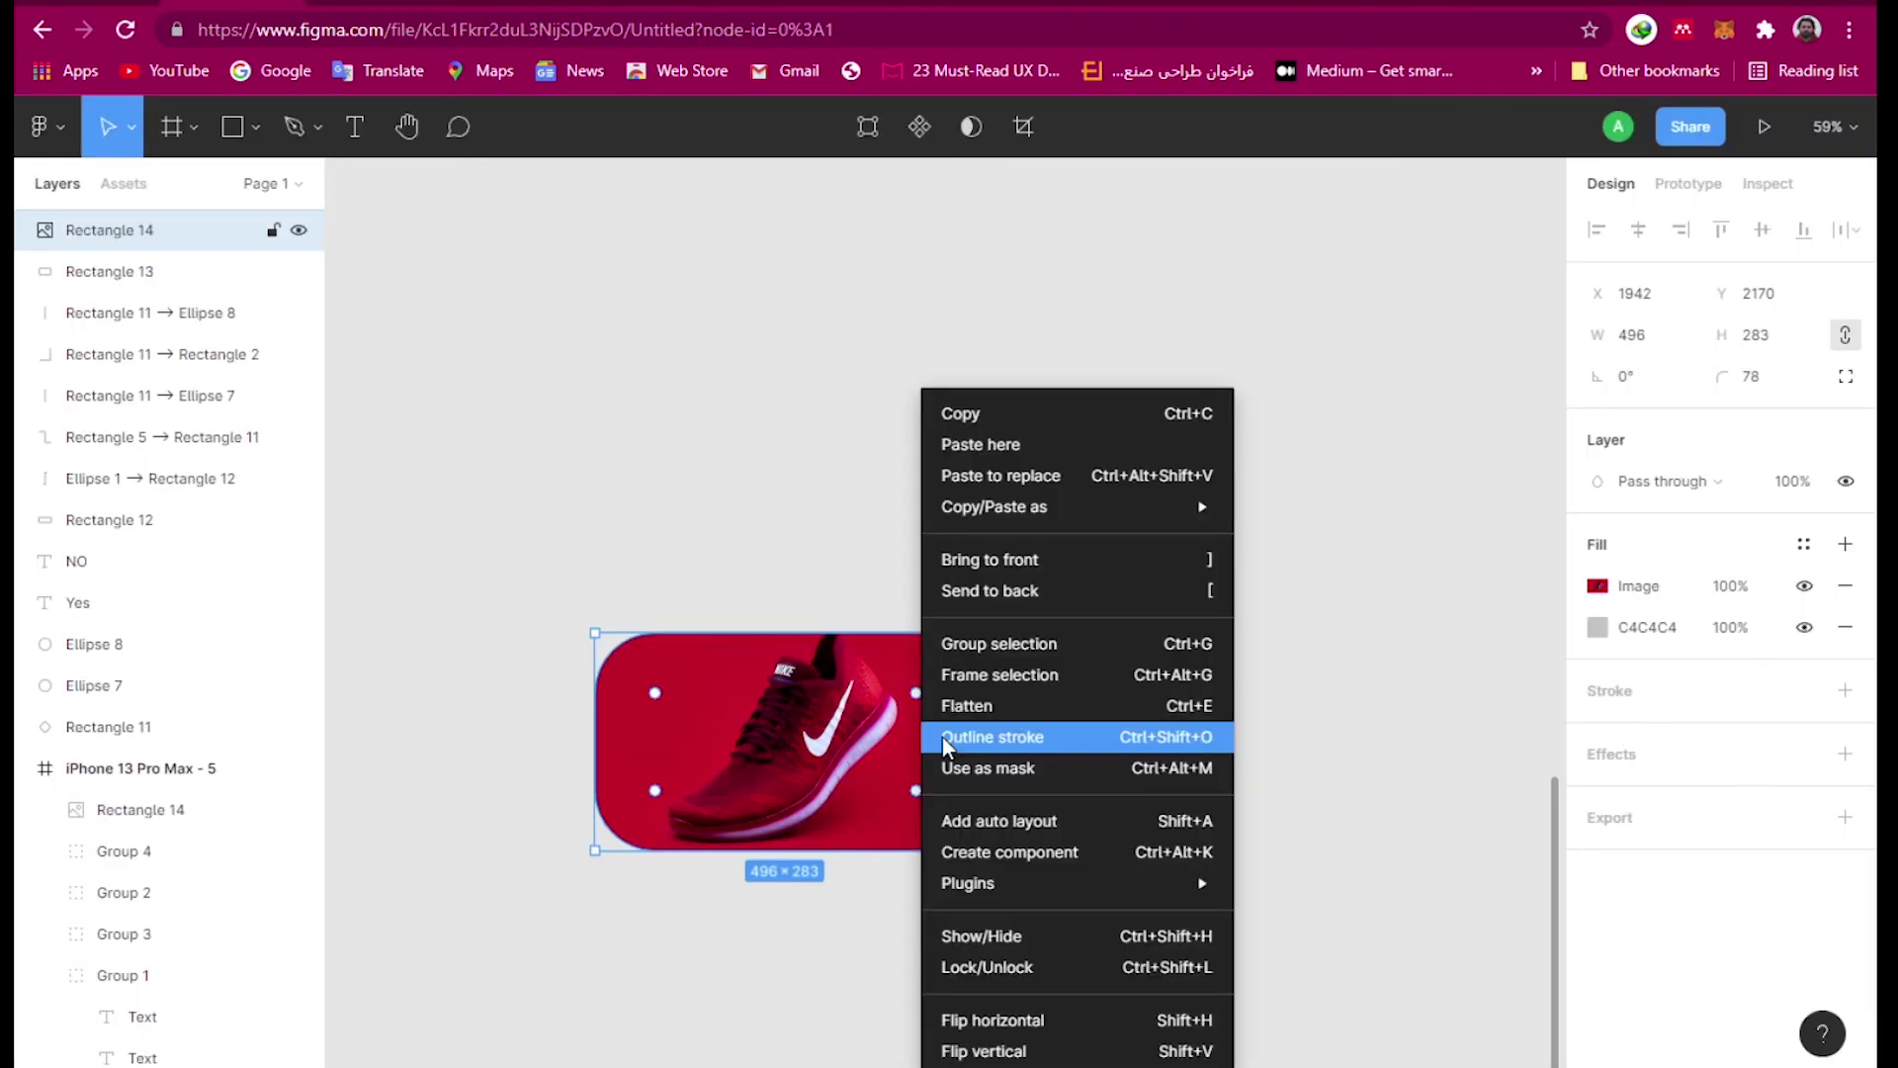
mouse_move(1042, 883)
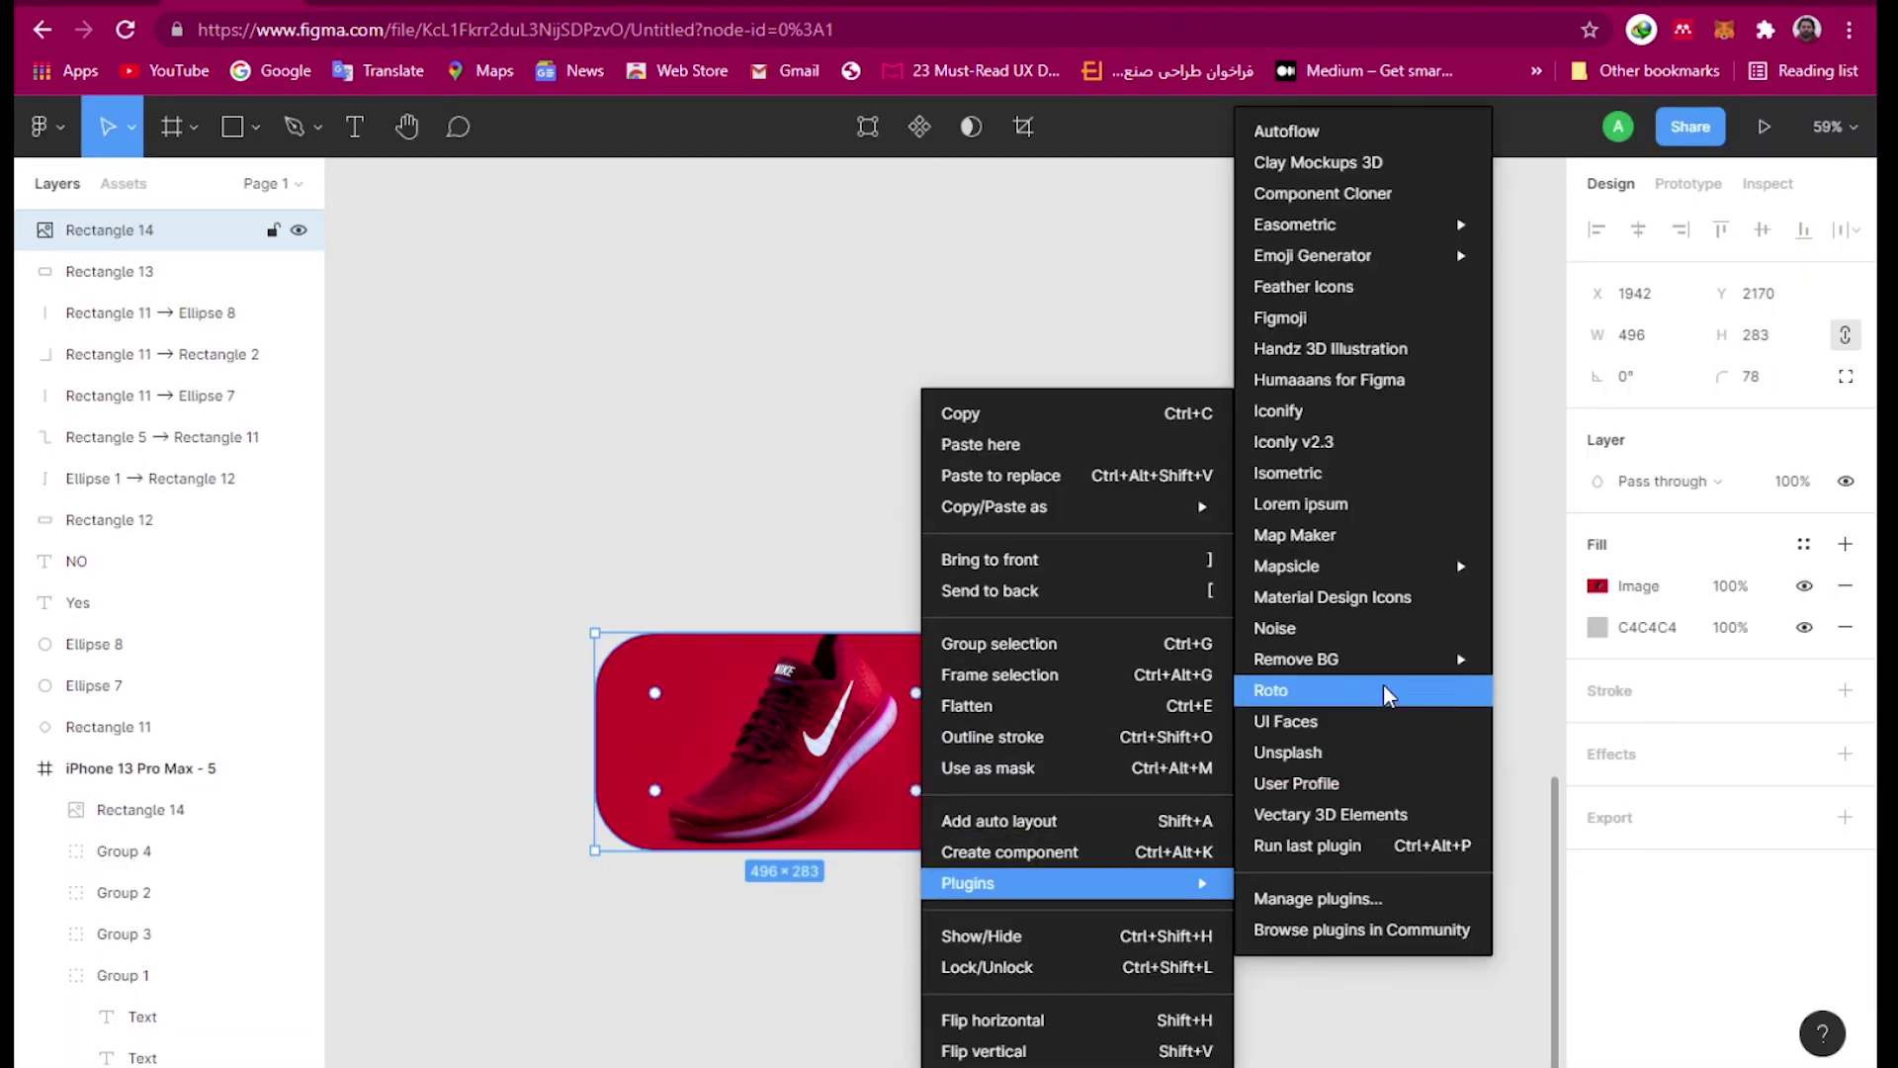
mouse_move(1414, 663)
click(1568, 666)
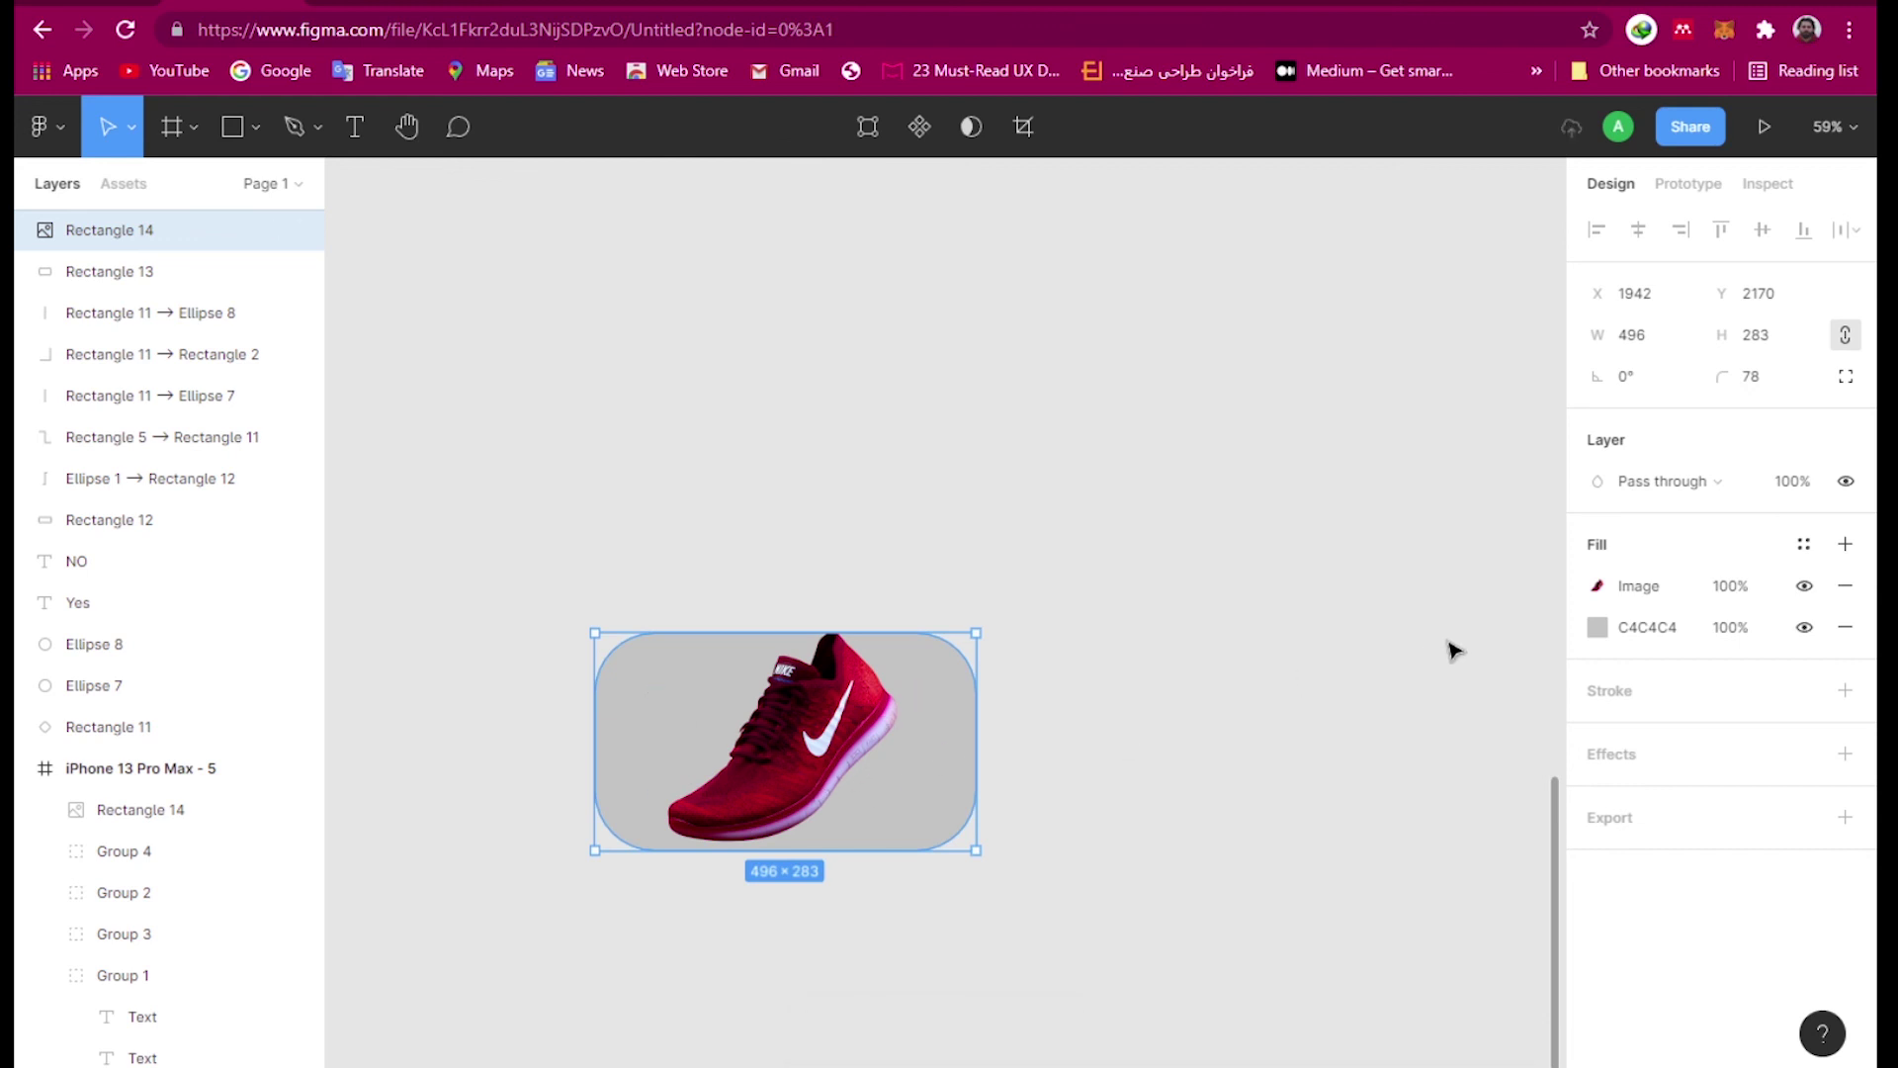
- Set the opacity of the sneaker rectangle's grey C4C4C4 fill to 0% and close the colour picker
click(1597, 627)
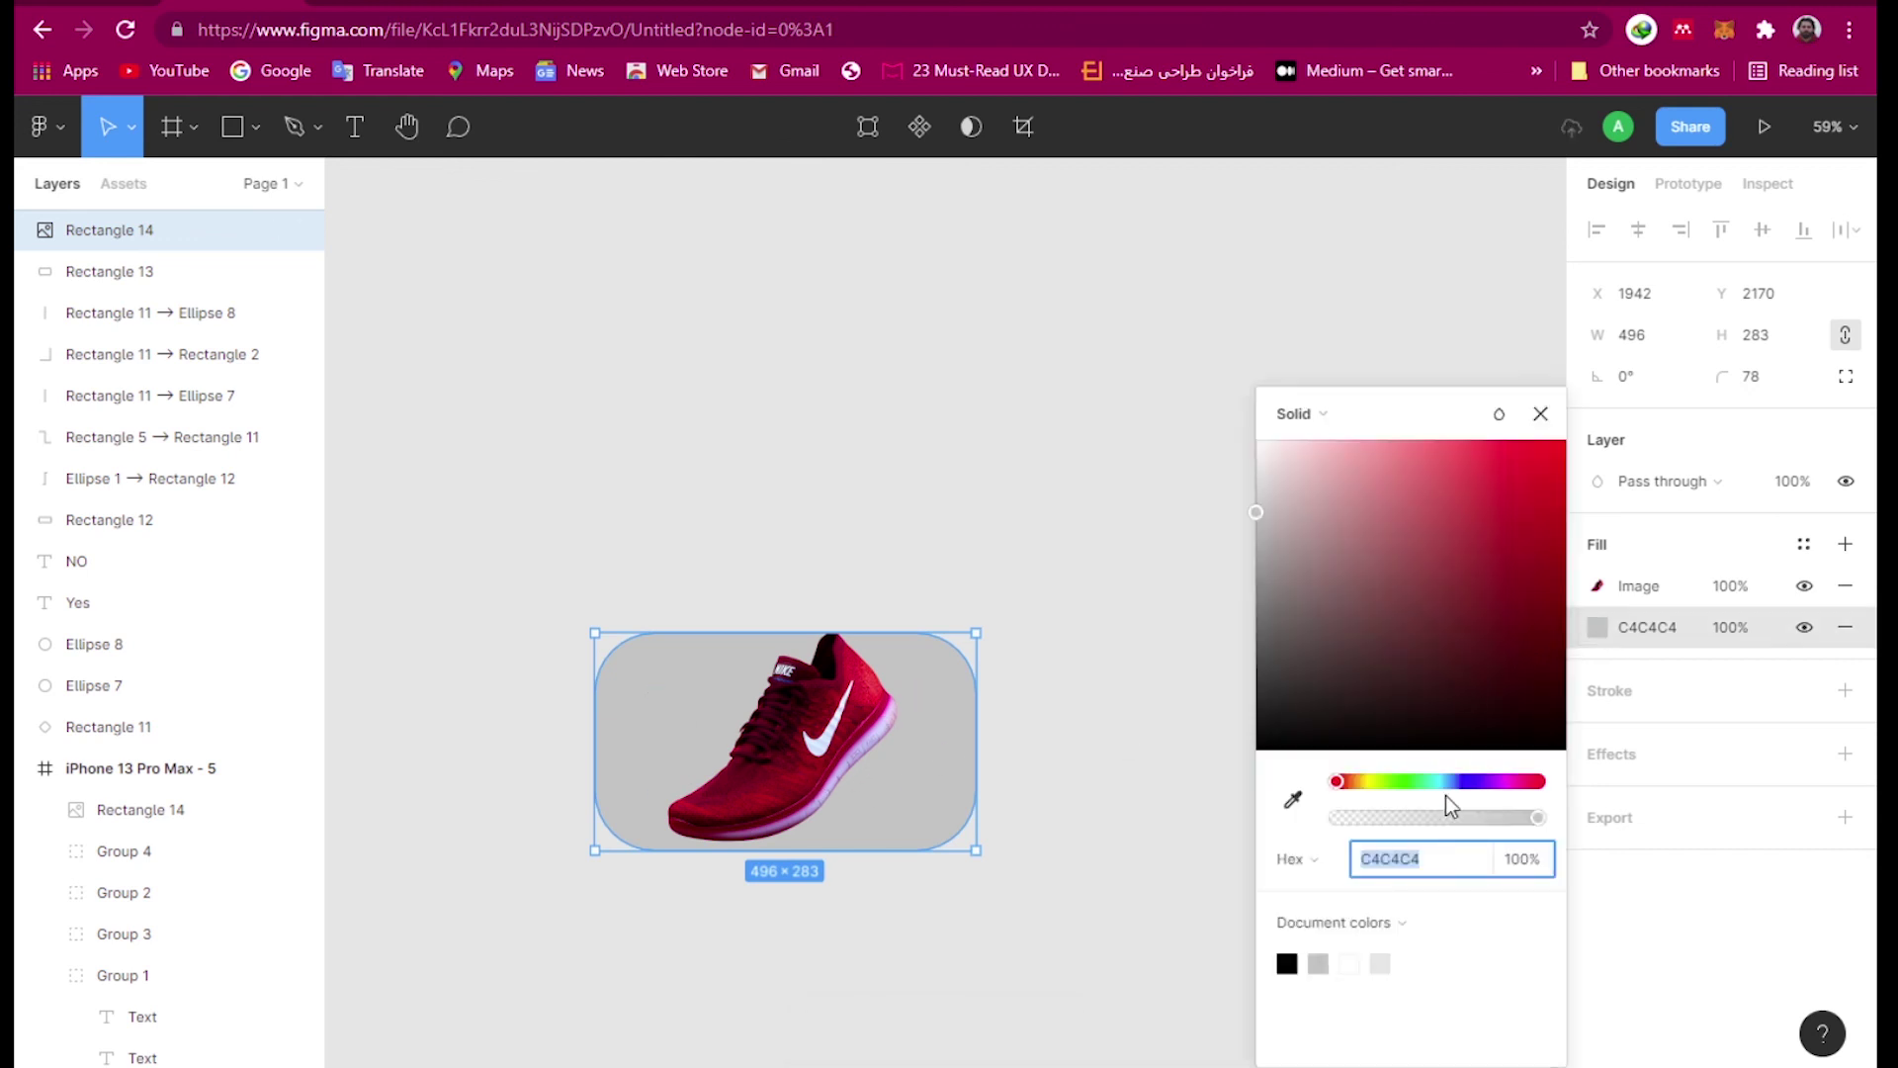
drag(1369, 818, 1189, 814)
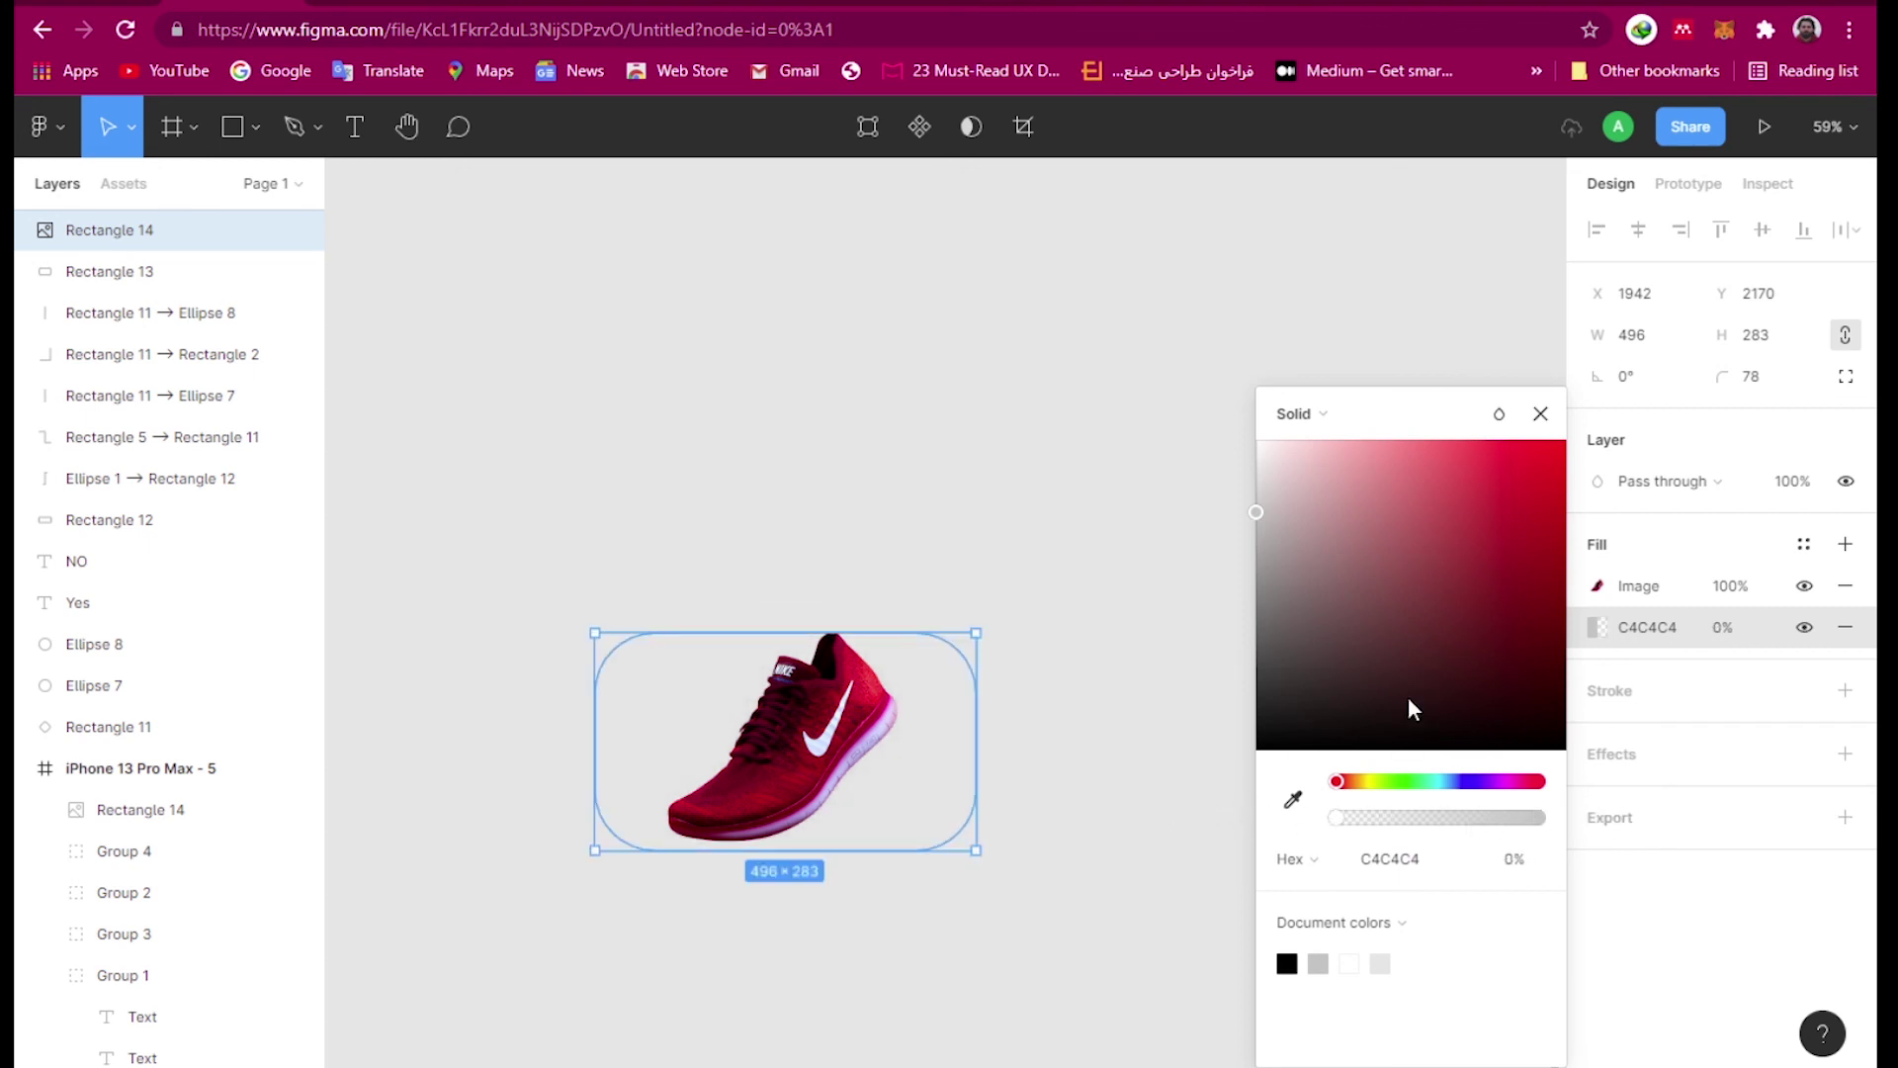
click(1541, 413)
- Move the cut-out sneaker onto the lower part of the iPhone 13 Pro Max - 3 screen, below the list items
scroll(947, 768, down, 5)
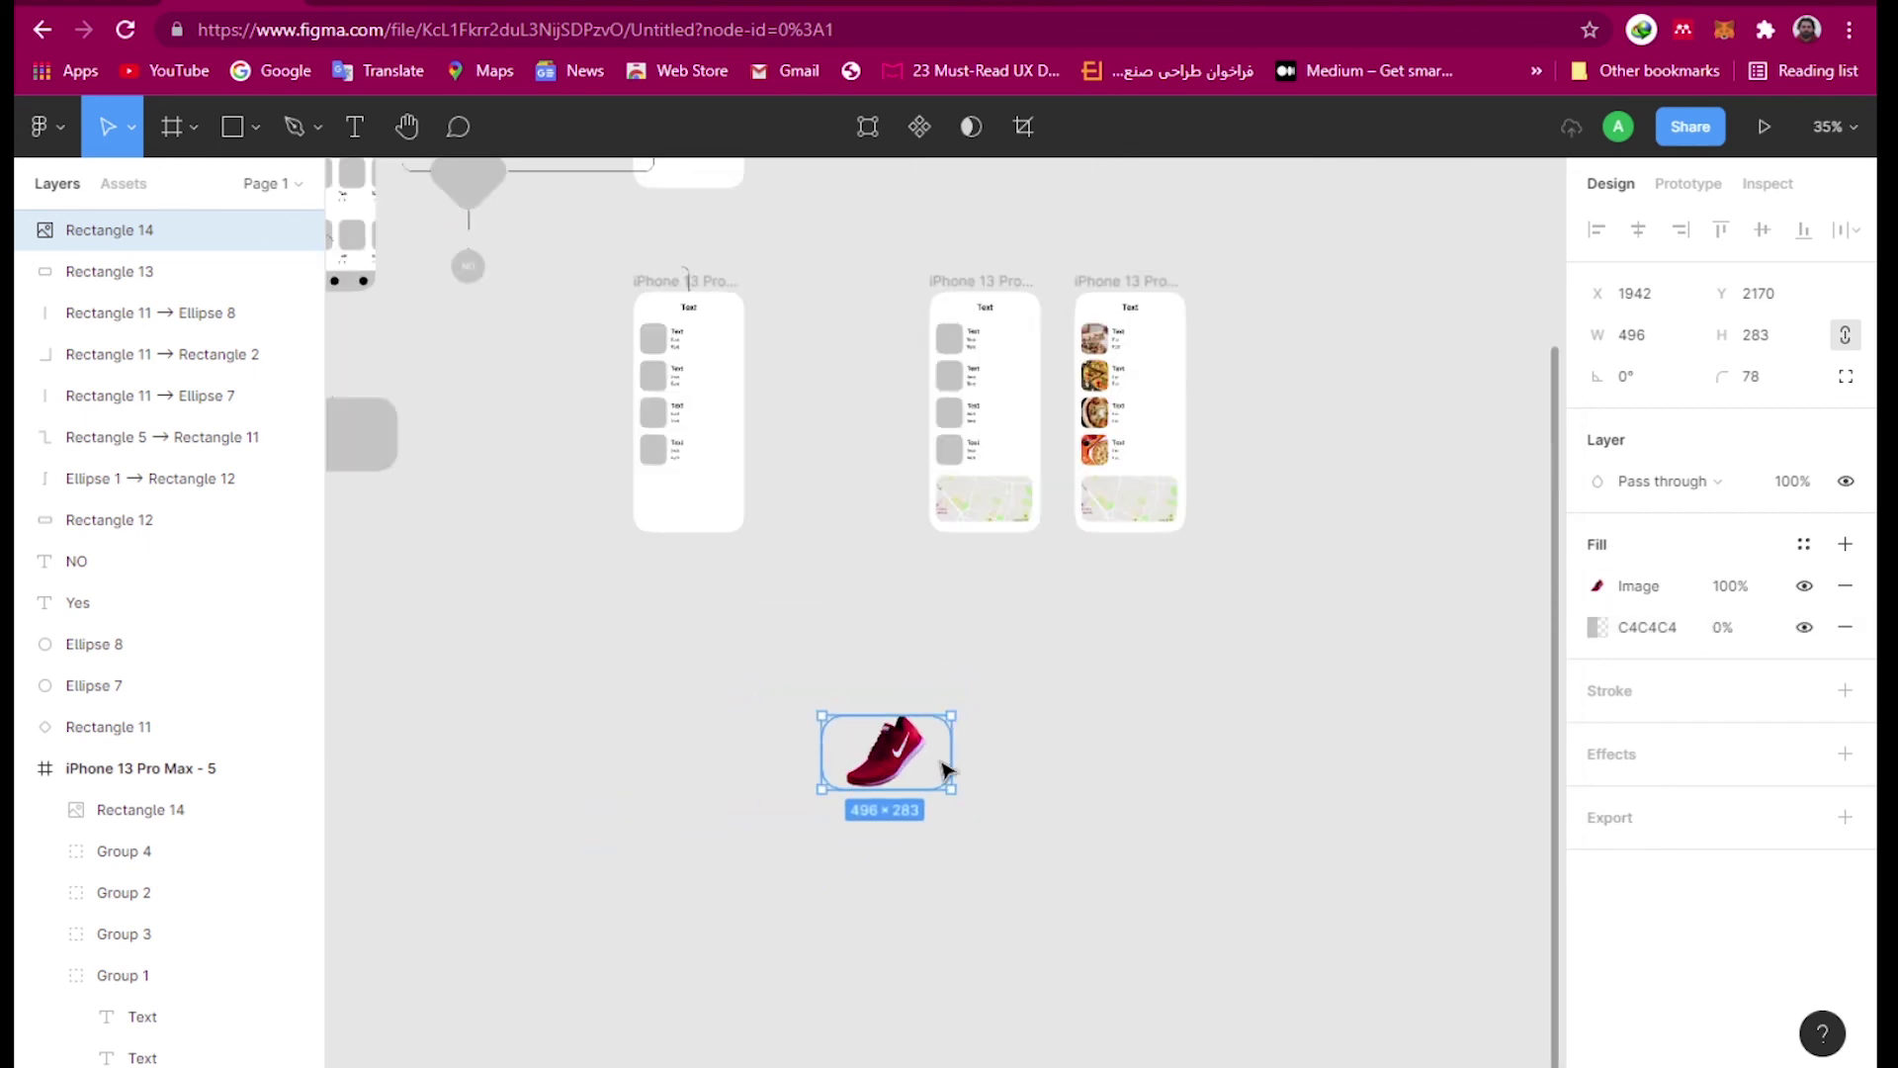
drag(890, 766, 701, 502)
scroll(692, 479, up, 4)
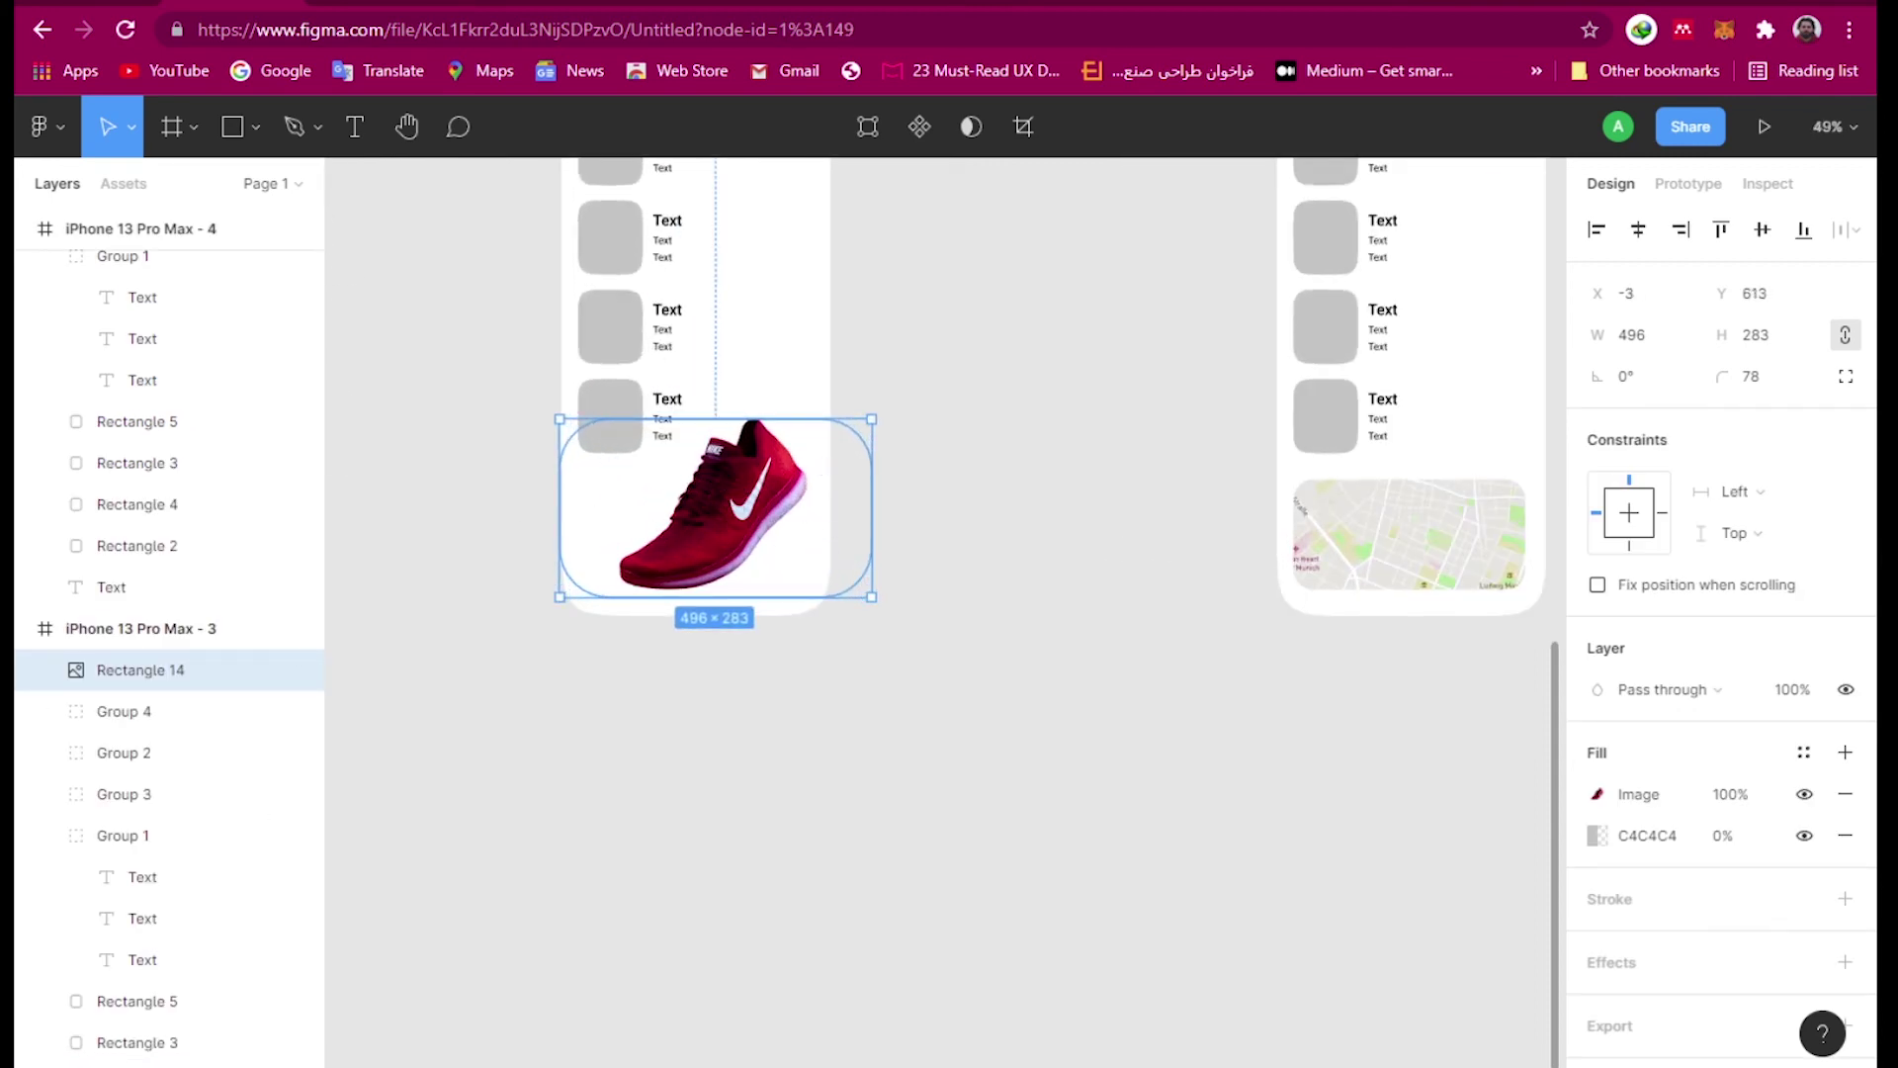
- Move the cut-out sneaker rectangle flush with the lower-left corner of the iPhone 13 Pro Max - 3 screen and deselect it
drag(748, 499, 751, 518)
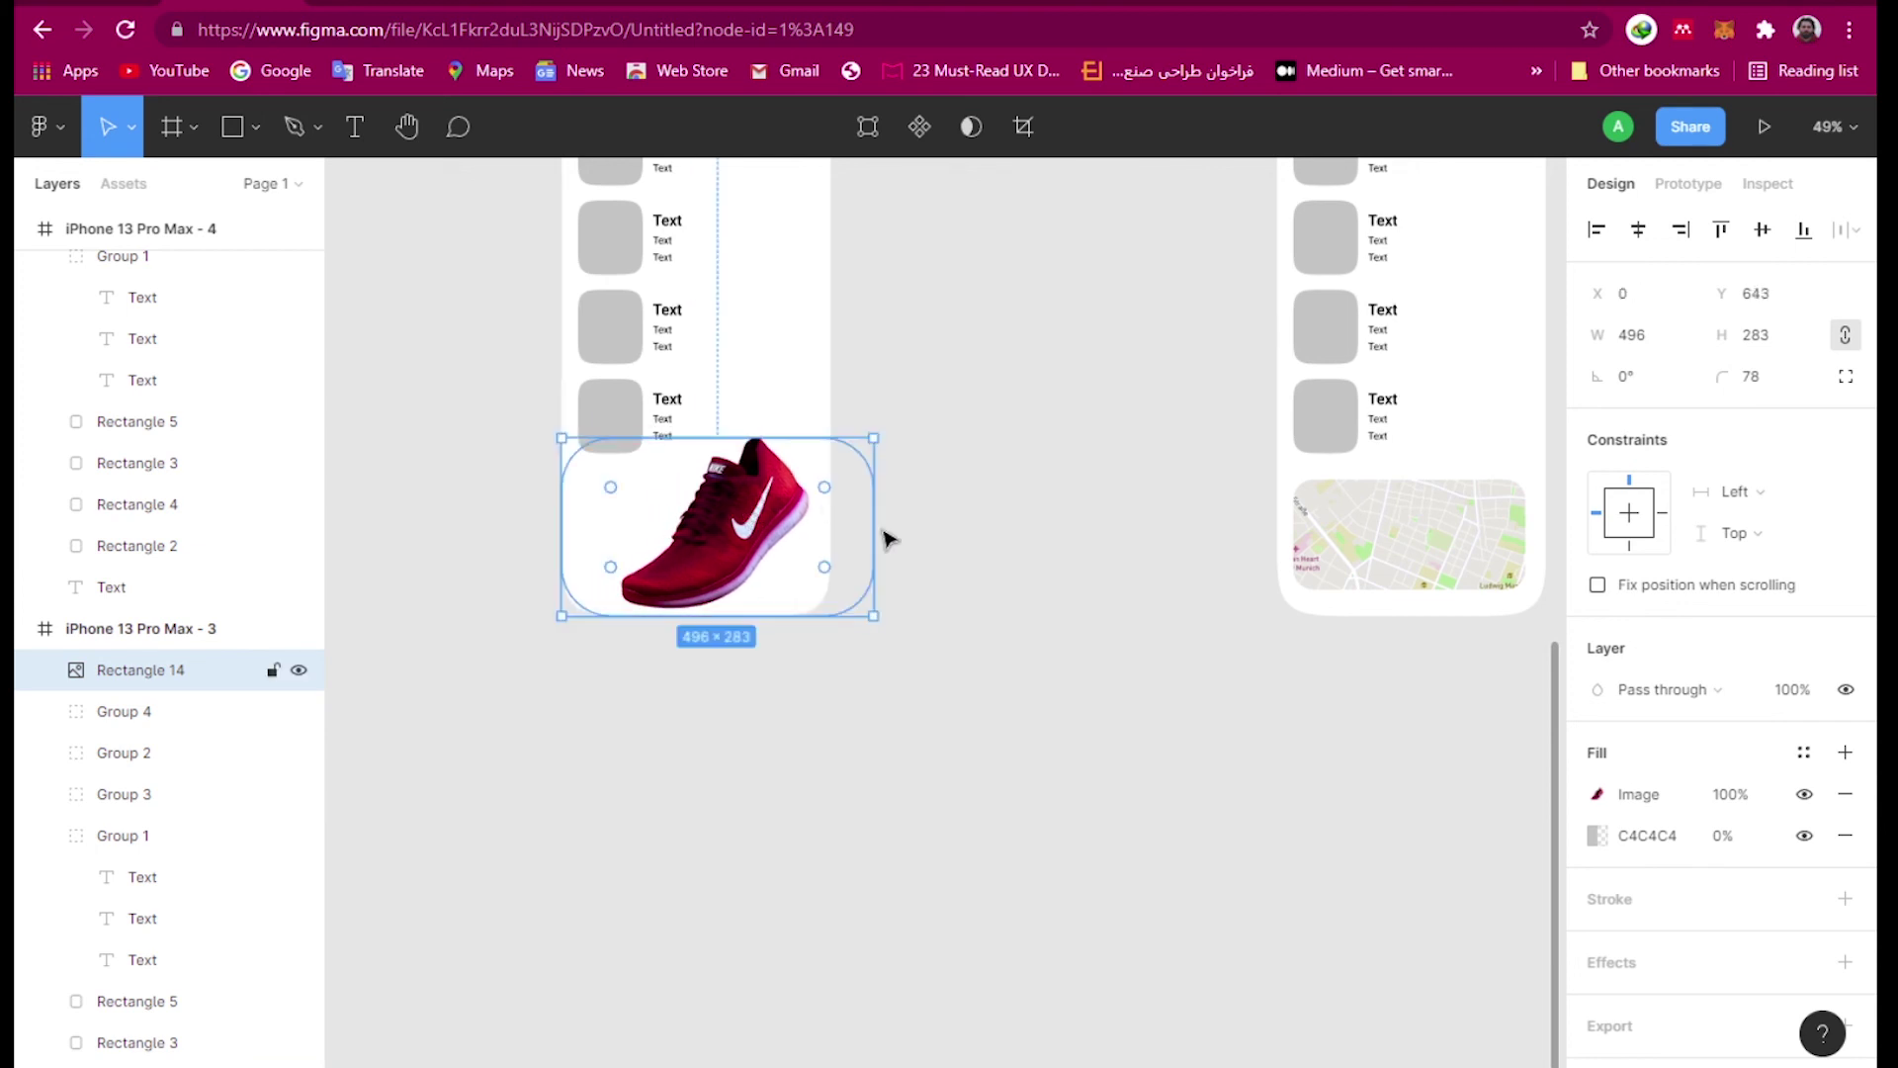
click(868, 730)
- Move the cut-out sneaker out of the iPhone 13 Pro Max - 3 screen onto the empty canvas just below it and deselect it
scroll(868, 733, down, 5)
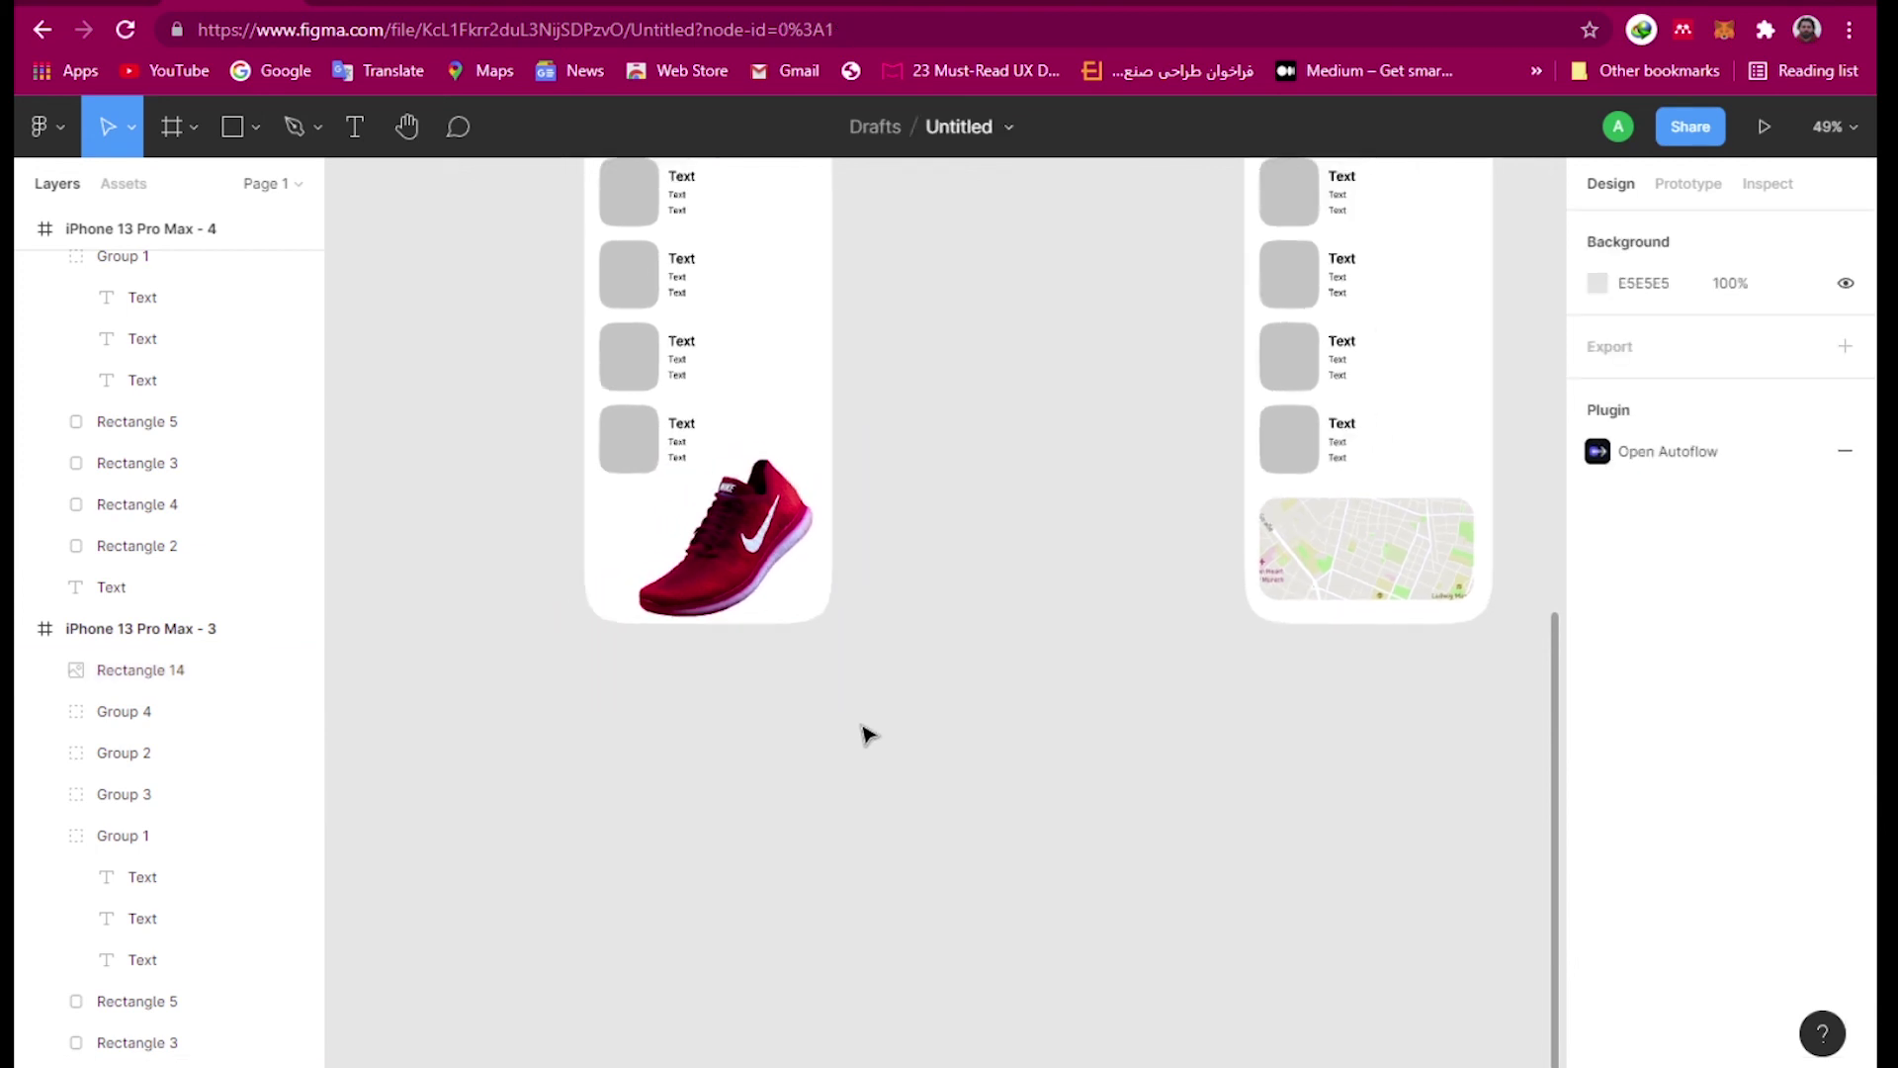
scroll(745, 857, left, 3)
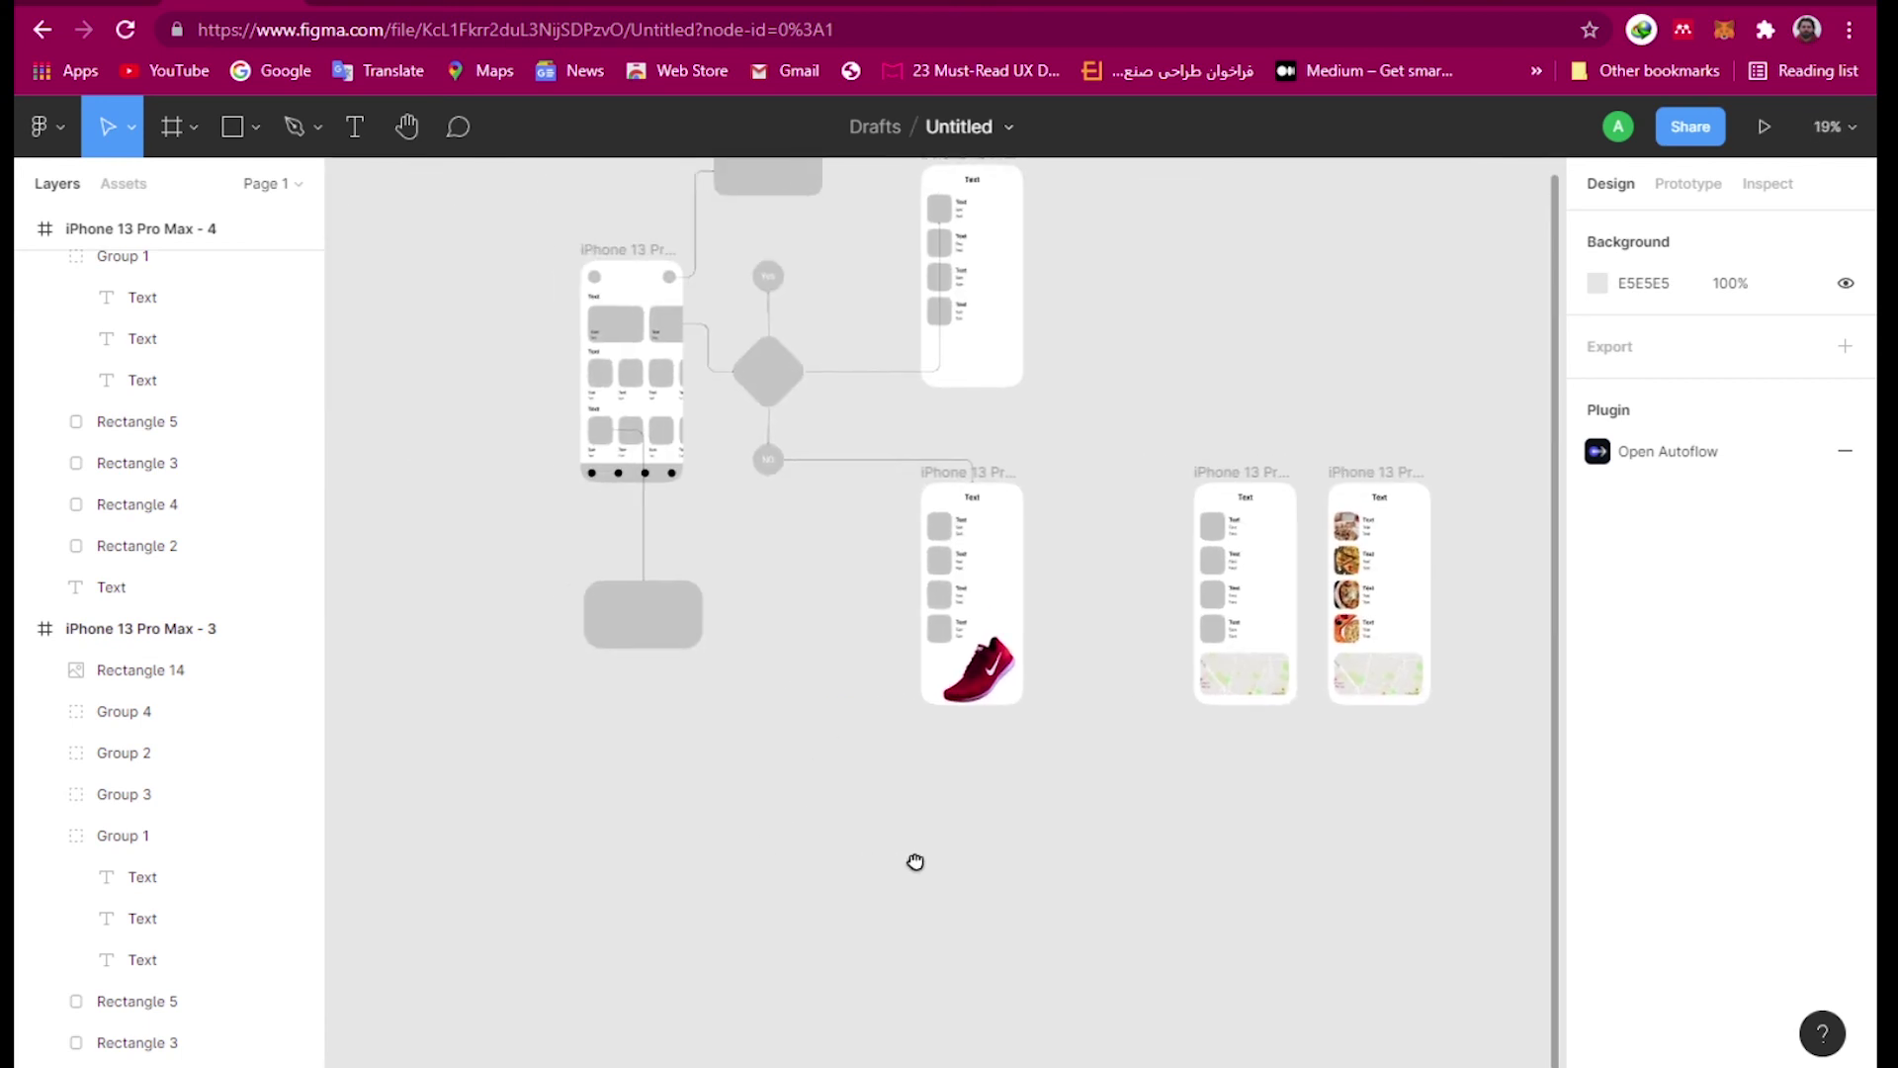
drag(987, 663, 975, 799)
click(1132, 783)
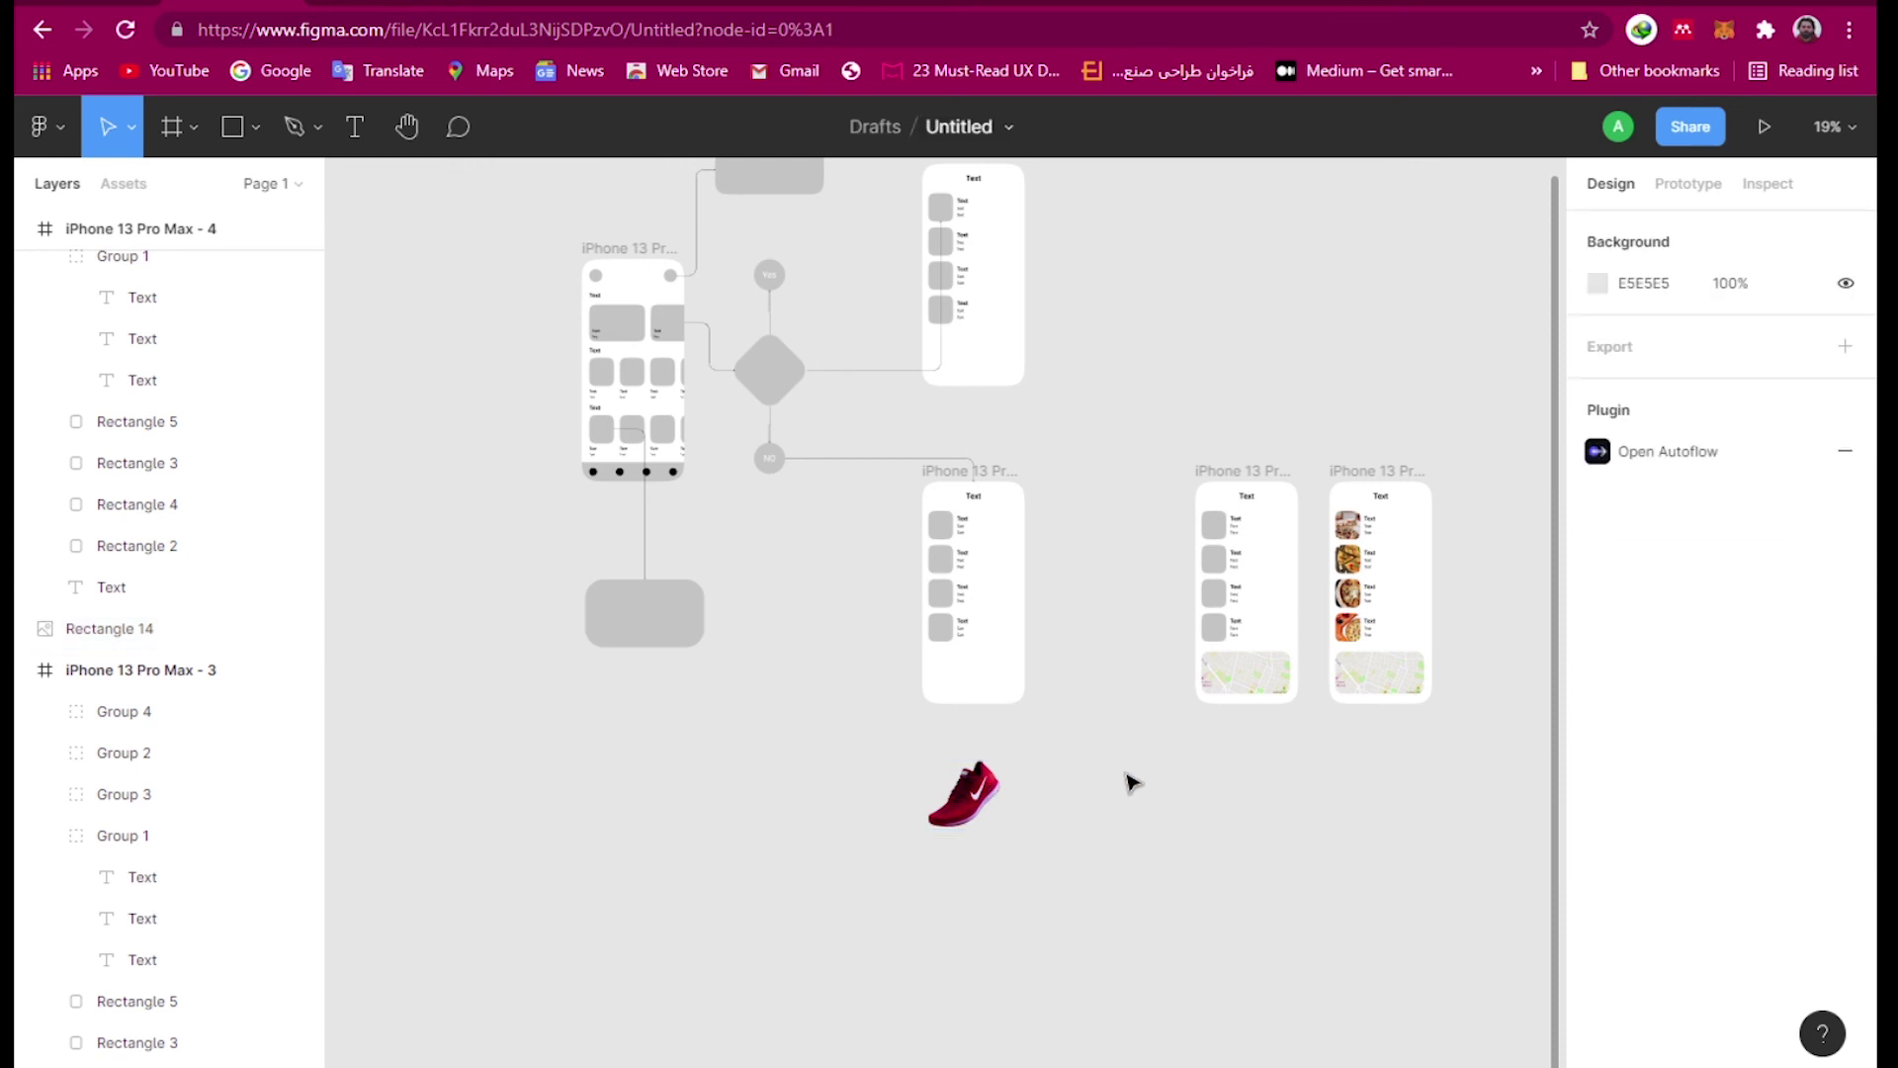
scroll(1127, 852, down, 2)
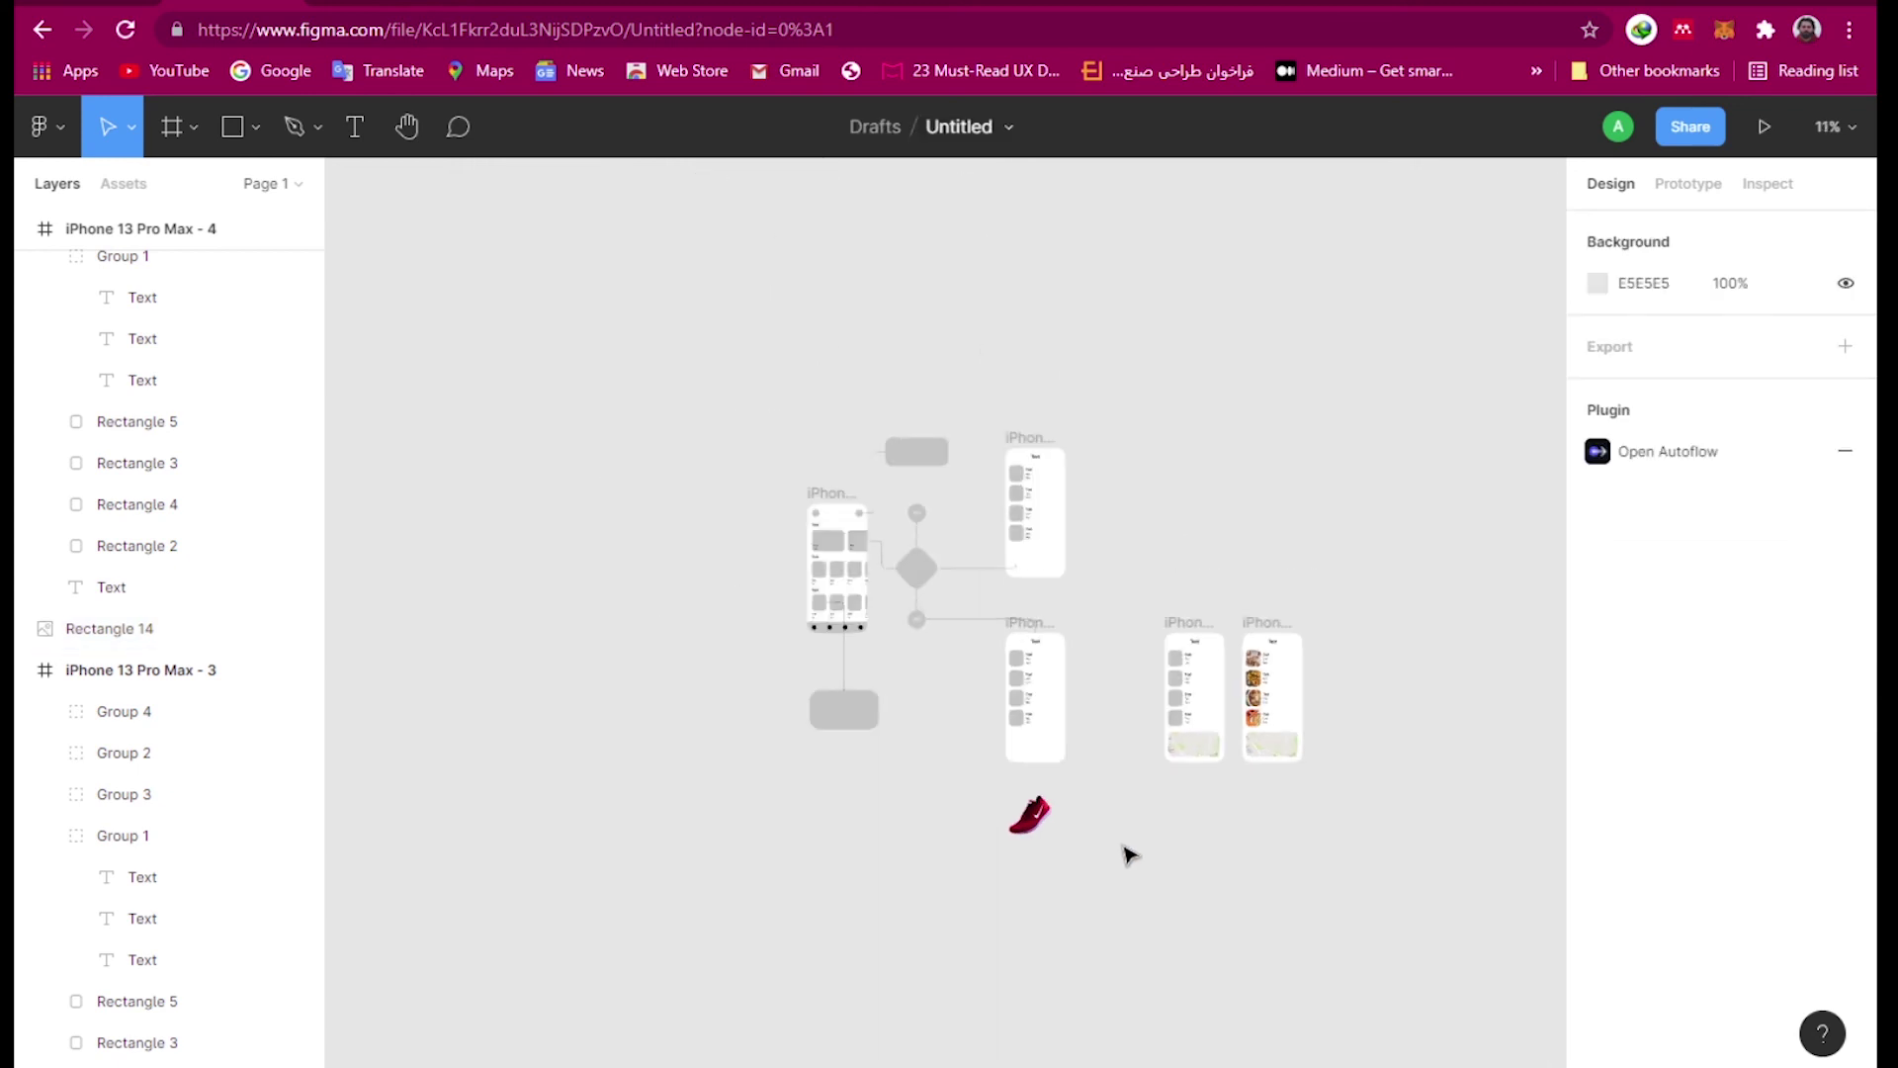
scroll(1216, 837, down, 2)
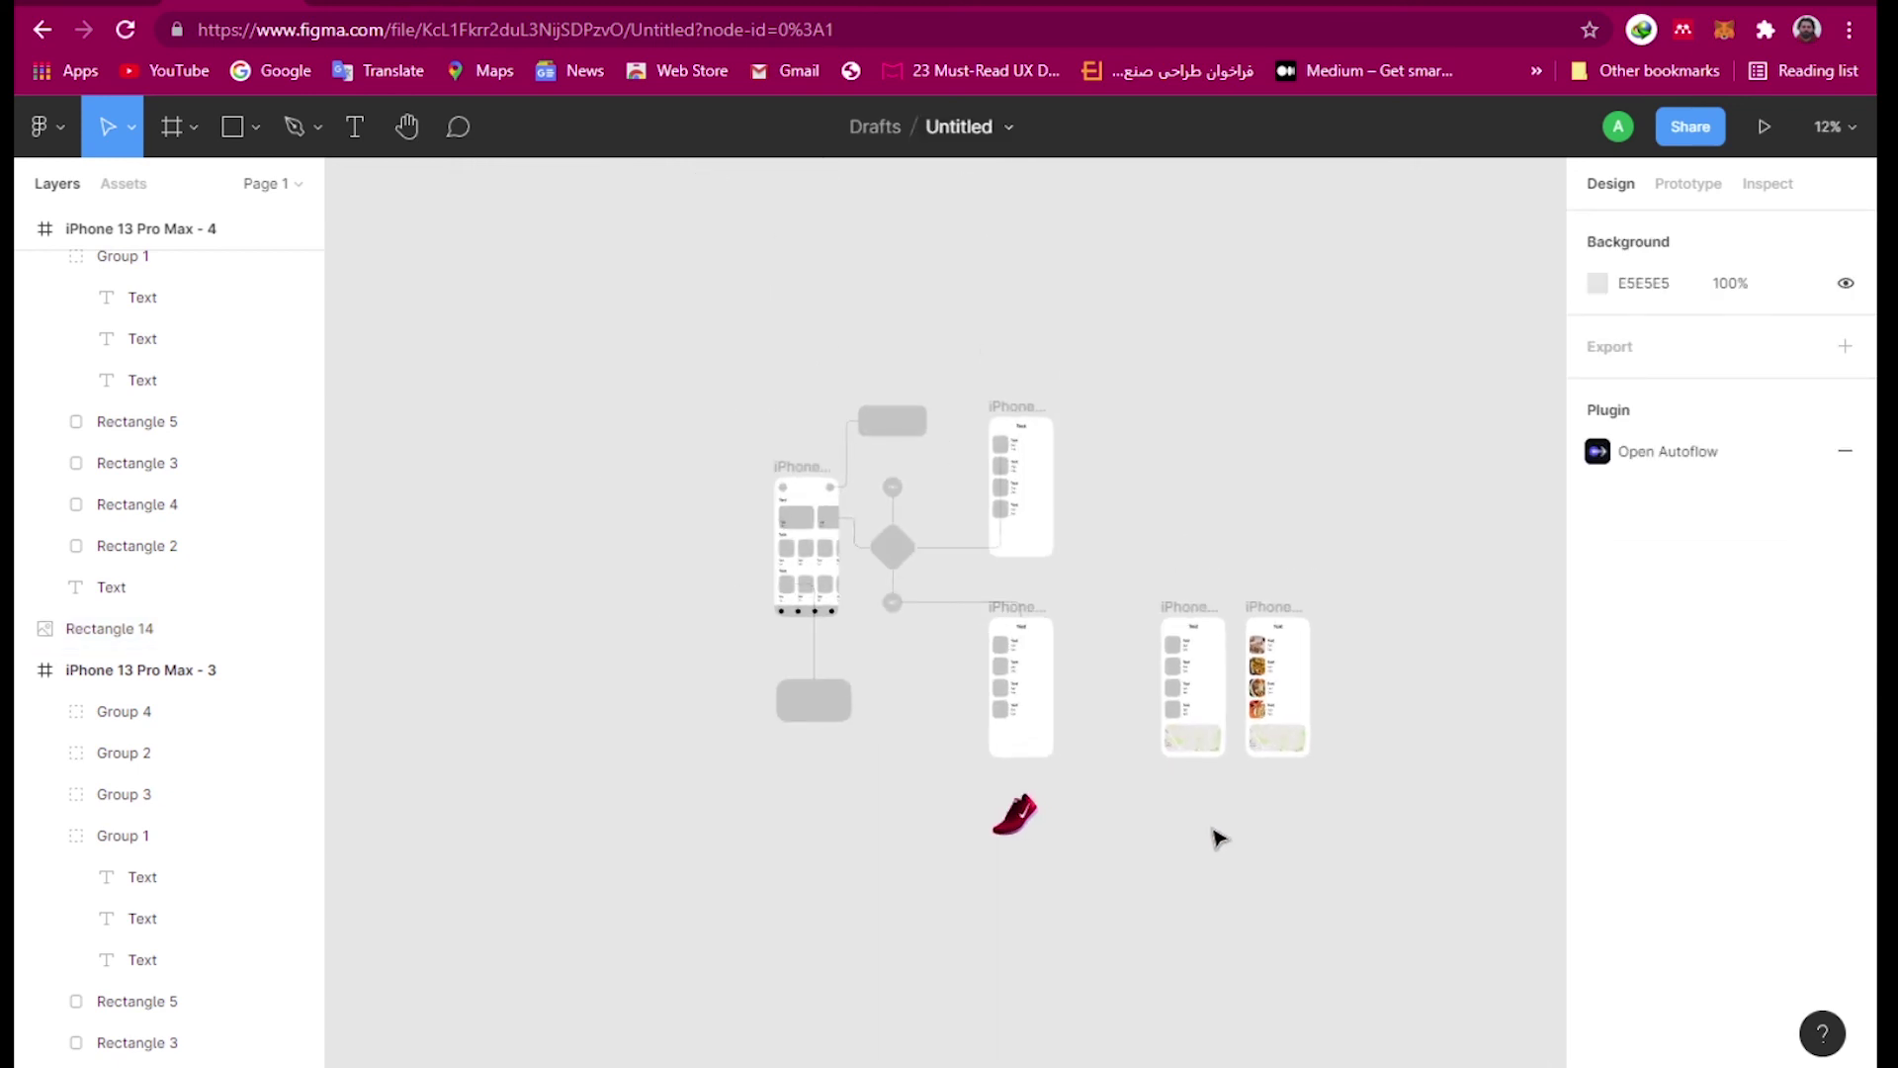